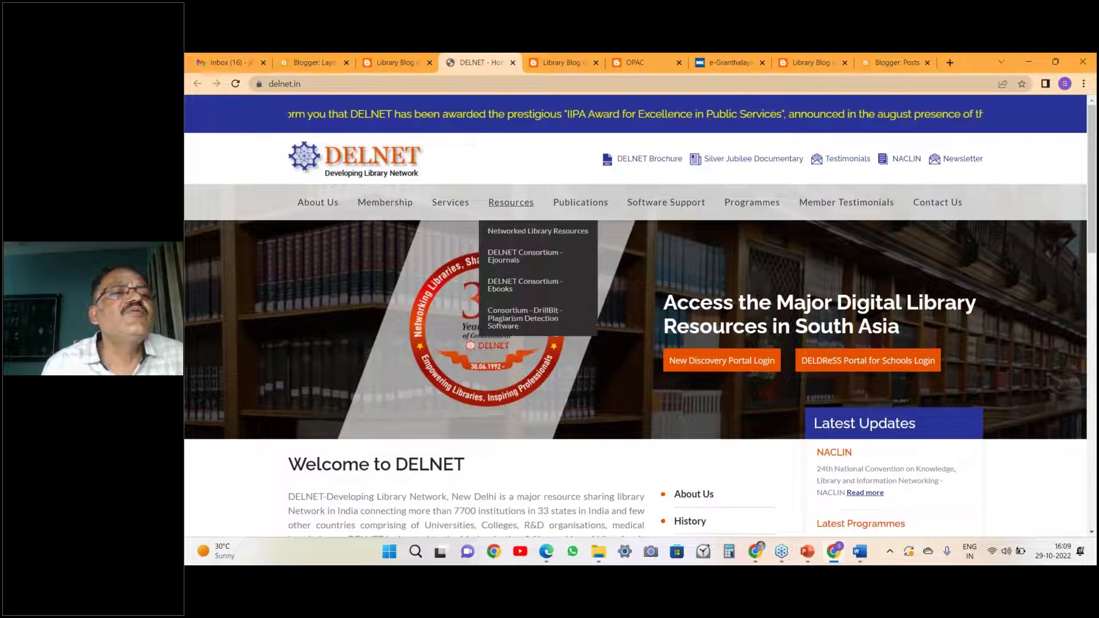
Check the web address of the library blog's DELNET page and return to the DELNET website.
{"action": "left_click", "coordinate": [394, 62]}
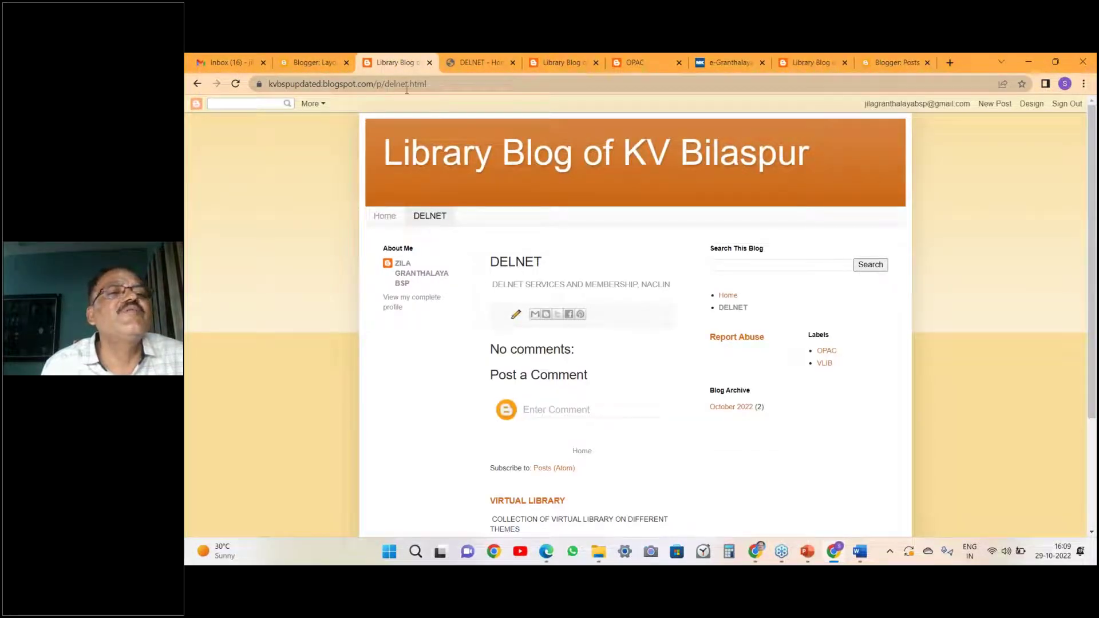
{"action": "left_click", "coordinate": [436, 82]}
{"action": "left_click", "coordinate": [436, 82]}
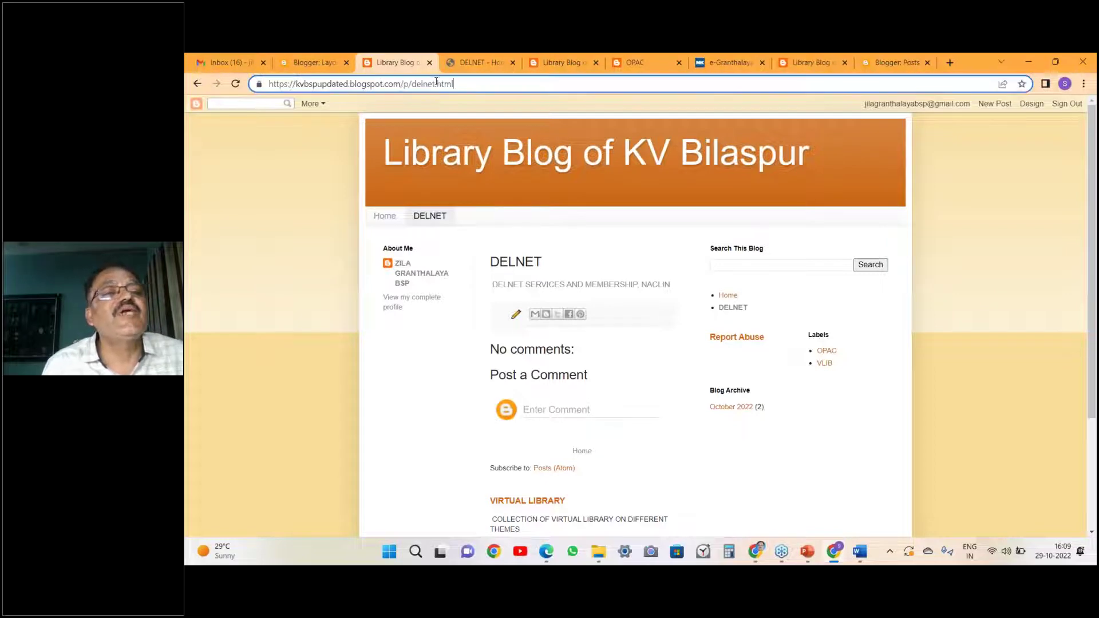
{"action": "left_click", "coordinate": [469, 60]}
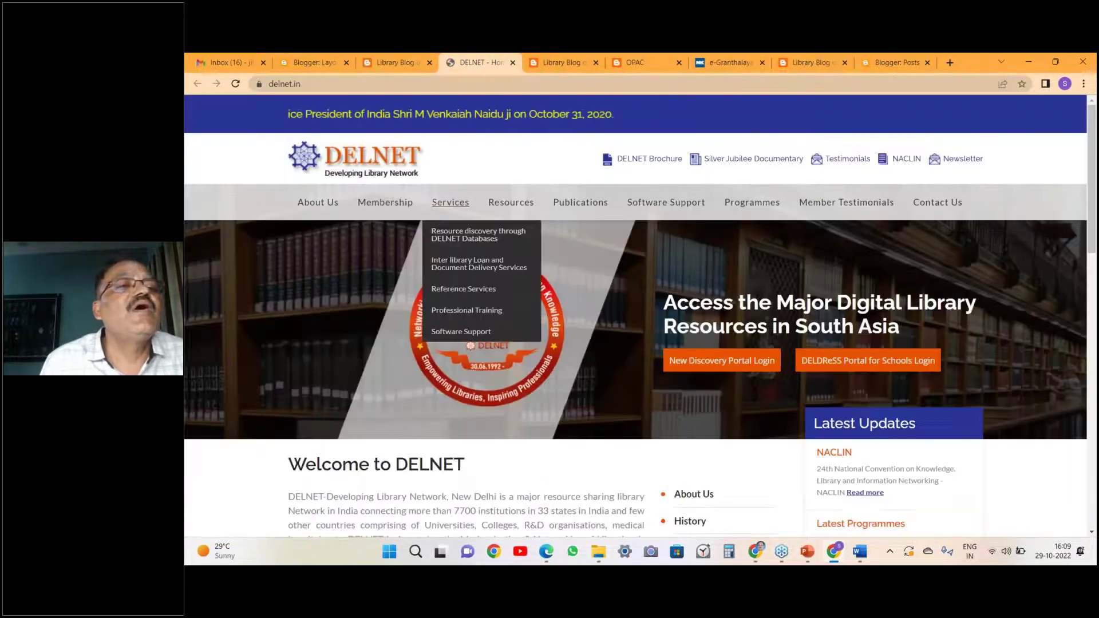
In the blog layout, configure the Header gadget and upload the image "web blog heading image PRIMARY" from the computer.
{"action": "left_click", "coordinate": [314, 62]}
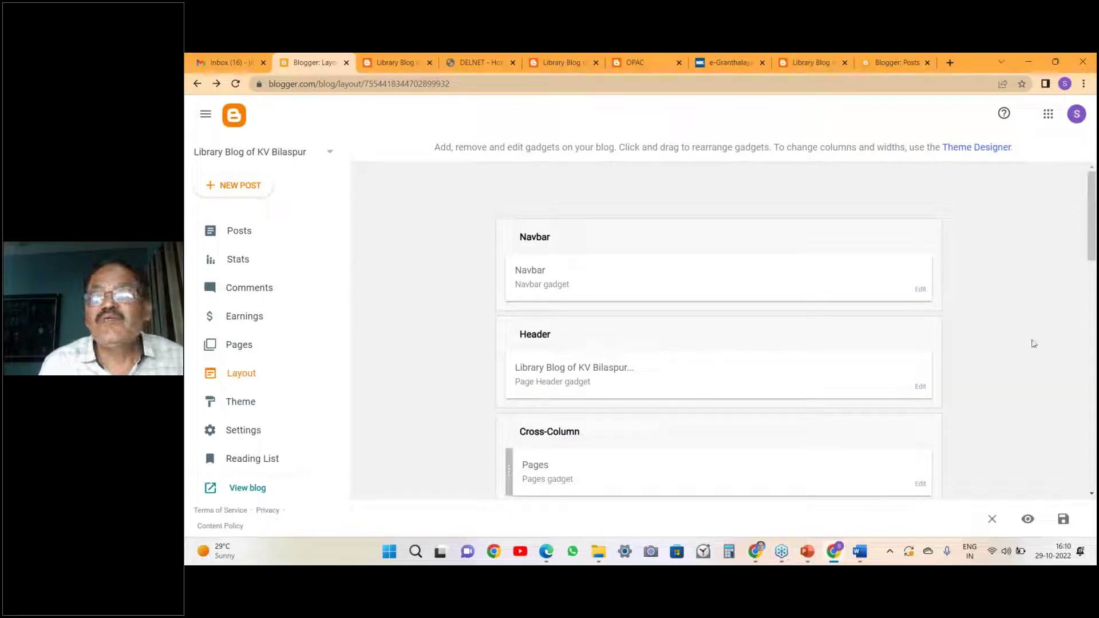
{"action": "left_click", "coordinate": [920, 389]}
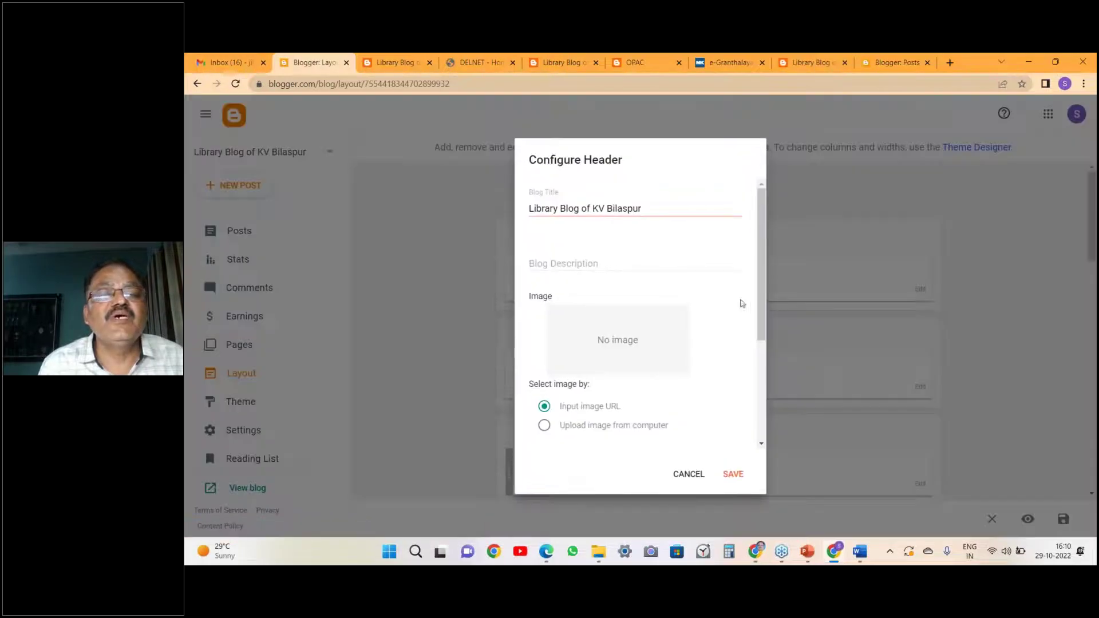
{"action": "left_click_drag", "start_coordinate": [763, 300], "coordinate": [775, 353]}
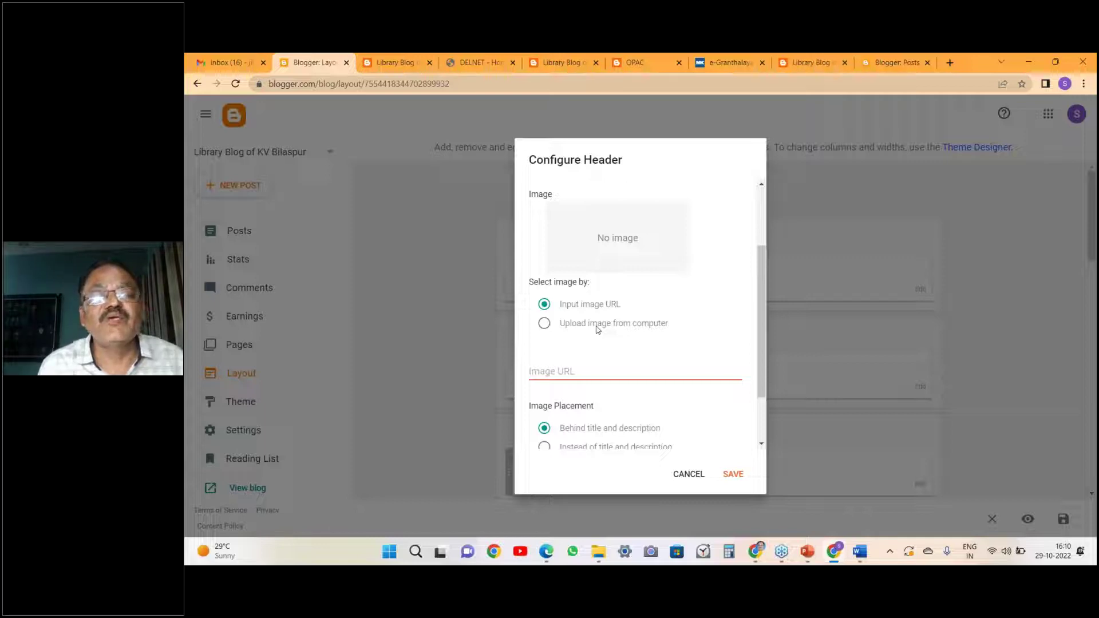
{"action": "left_click", "coordinate": [545, 325]}
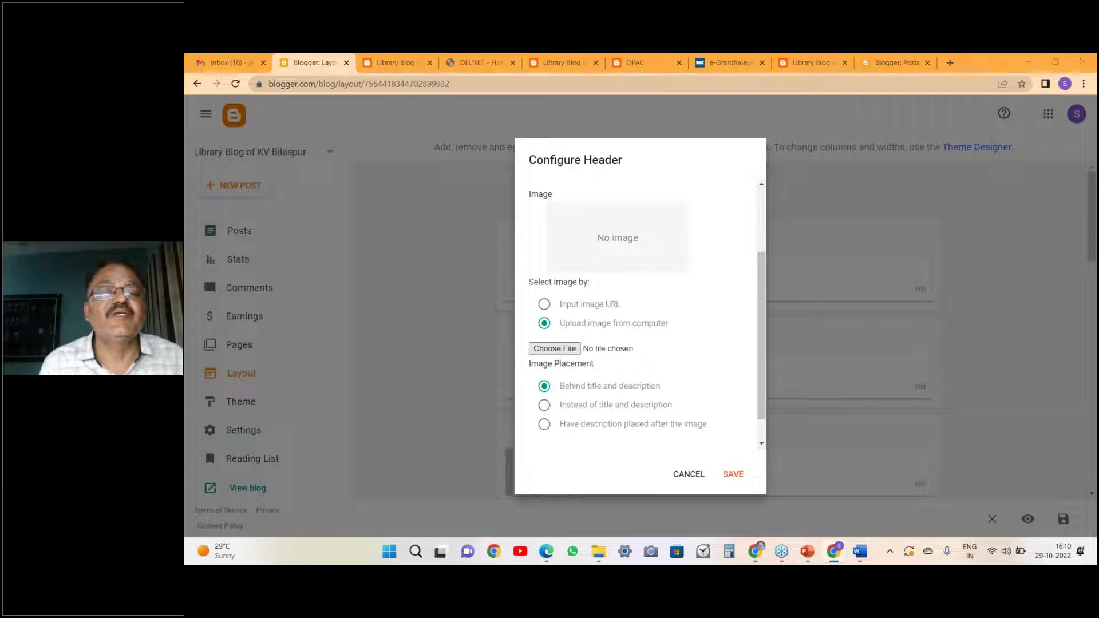
{"action": "left_click", "coordinate": [554, 349]}
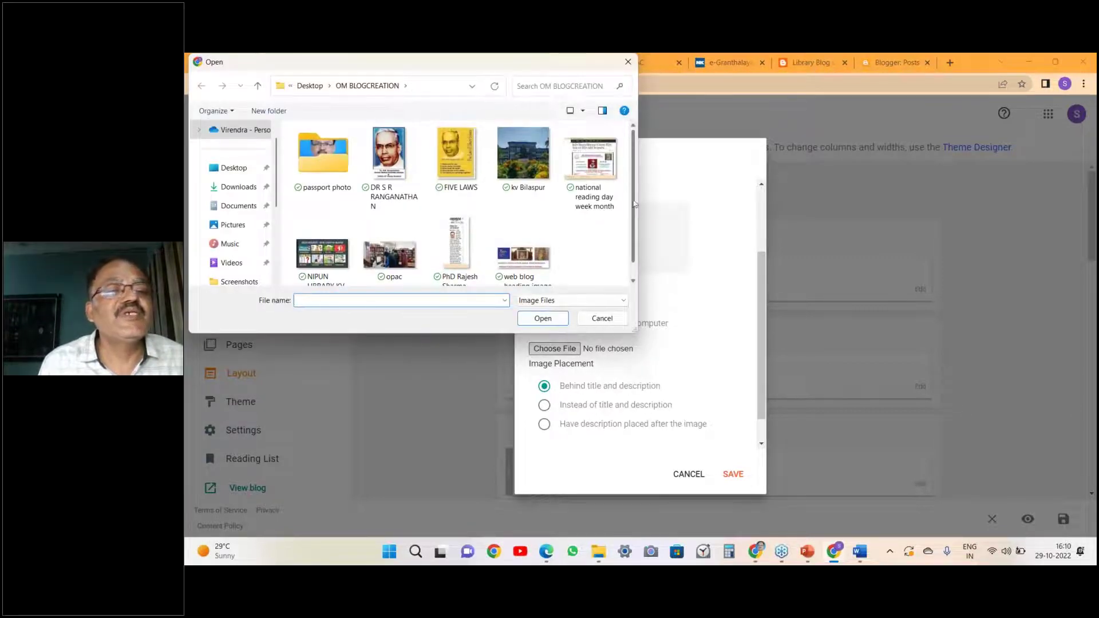
{"action": "scroll", "coordinate": [637, 216], "scroll_direction": "down", "scroll_amount": 1}
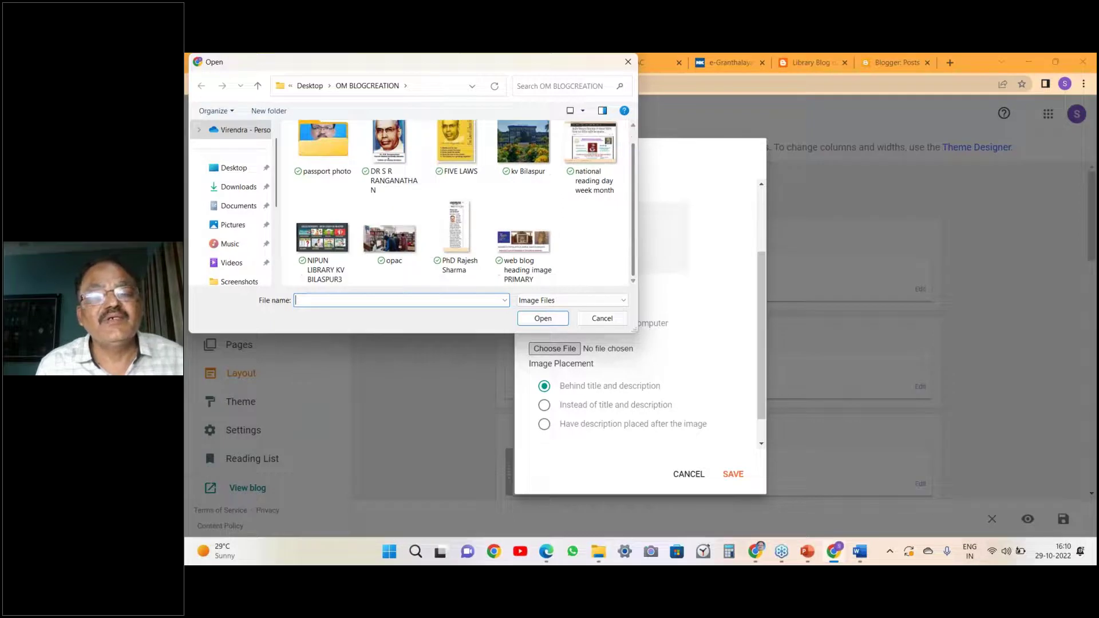
{"action": "left_click_drag", "start_coordinate": [532, 65], "coordinate": [558, 83]}
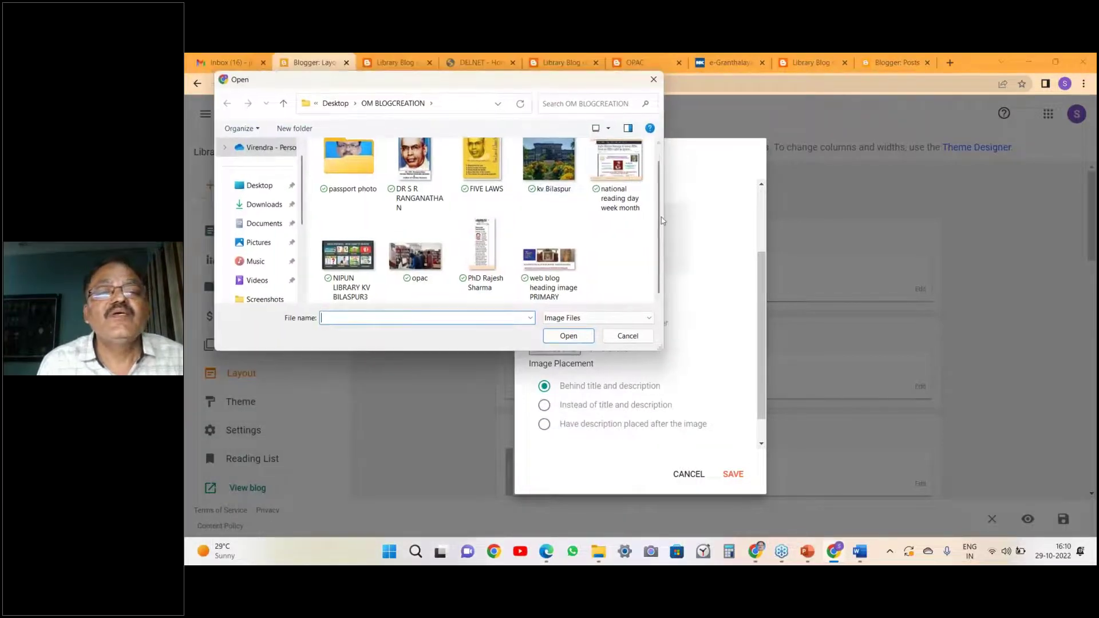
{"action": "left_click", "coordinate": [549, 268]}
{"action": "left_click", "coordinate": [567, 337]}
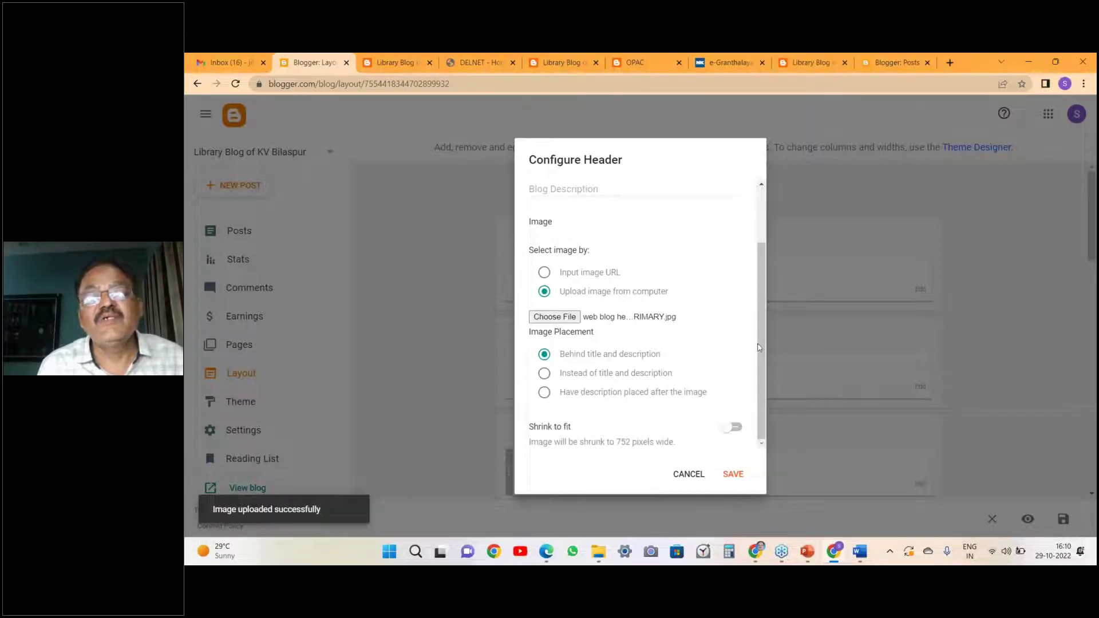
Enable Shrink to fit for the uploaded header image, save the header settings and view the blog.
{"action": "scroll", "coordinate": [761, 321], "scroll_direction": "up", "scroll_amount": 3}
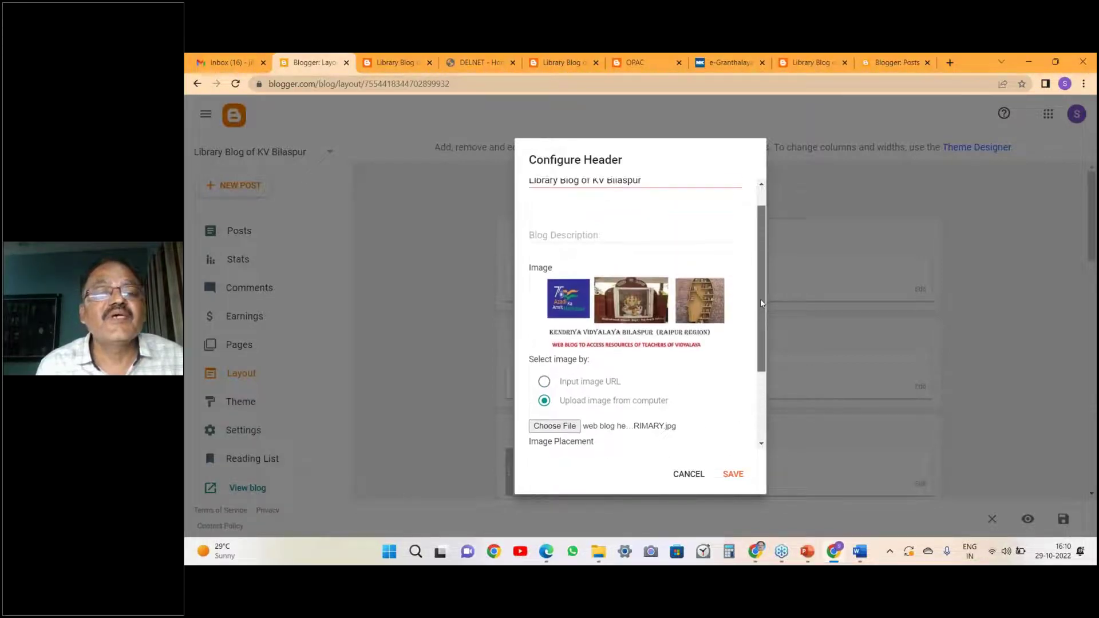
{"action": "scroll", "coordinate": [761, 309], "scroll_direction": "up", "scroll_amount": 1}
{"action": "scroll", "coordinate": [764, 326], "scroll_direction": "down", "scroll_amount": 3}
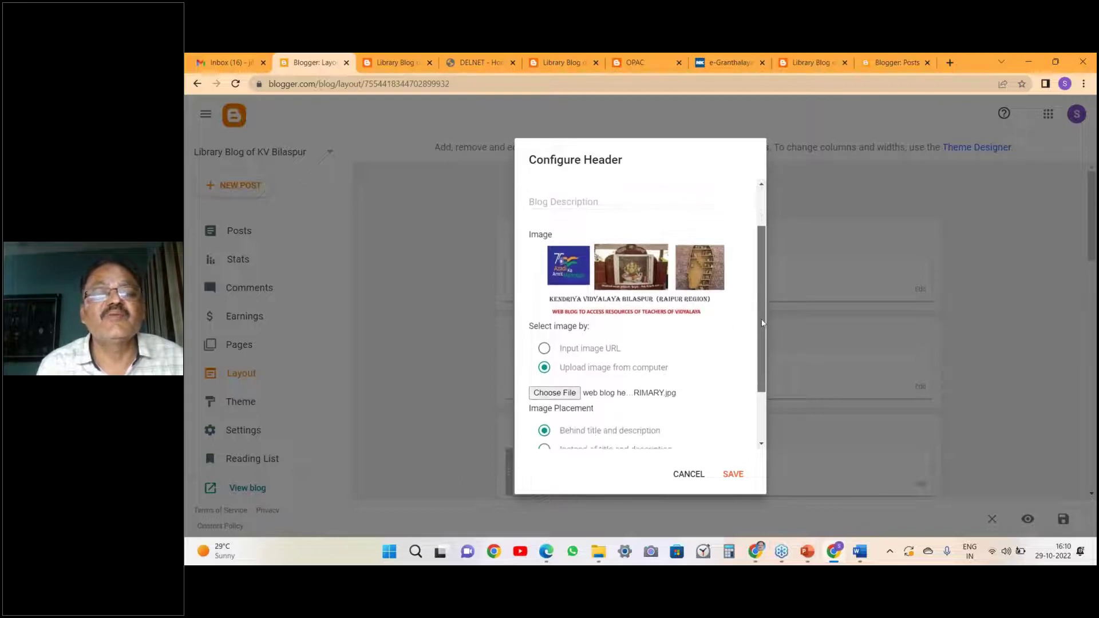
{"action": "scroll", "coordinate": [766, 342], "scroll_direction": "down", "scroll_amount": 1}
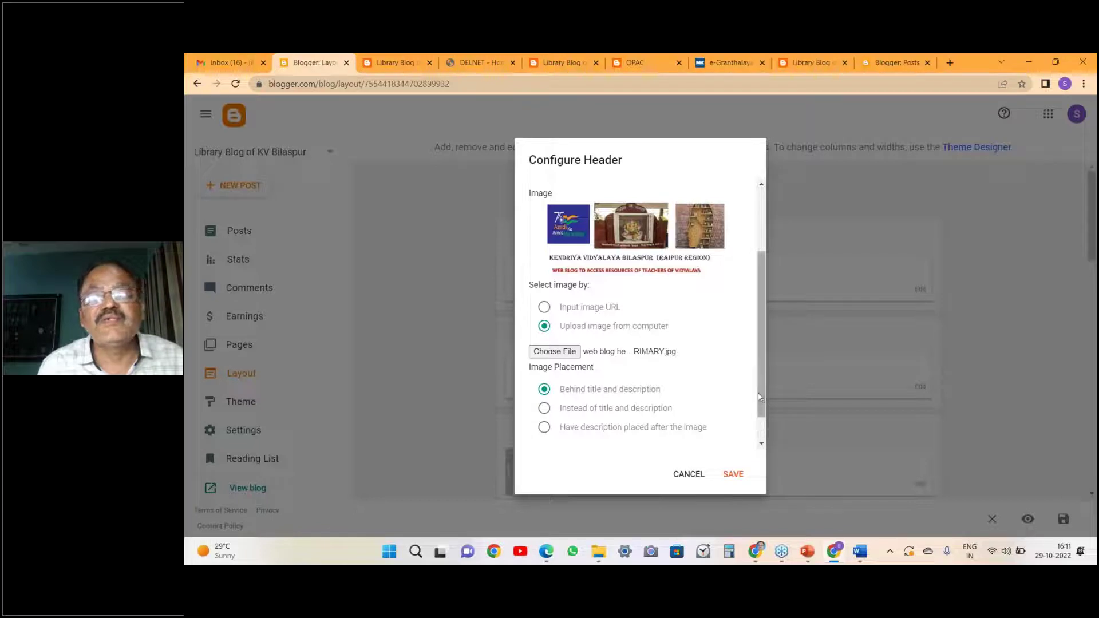
{"action": "scroll", "coordinate": [758, 392], "scroll_direction": "down", "scroll_amount": 2}
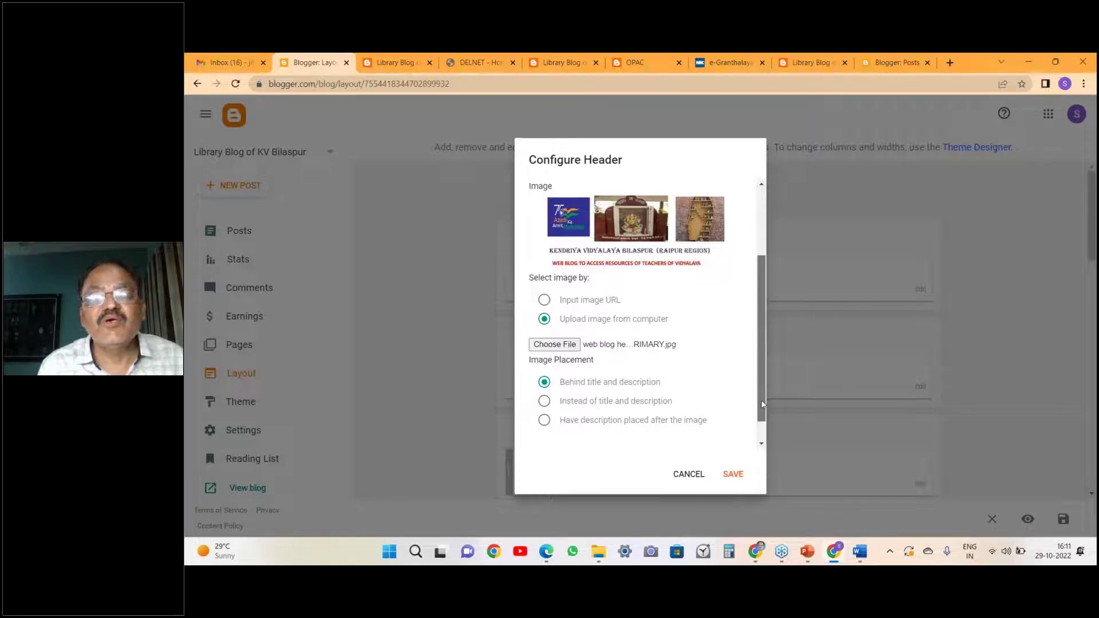
{"action": "left_click", "coordinate": [726, 430]}
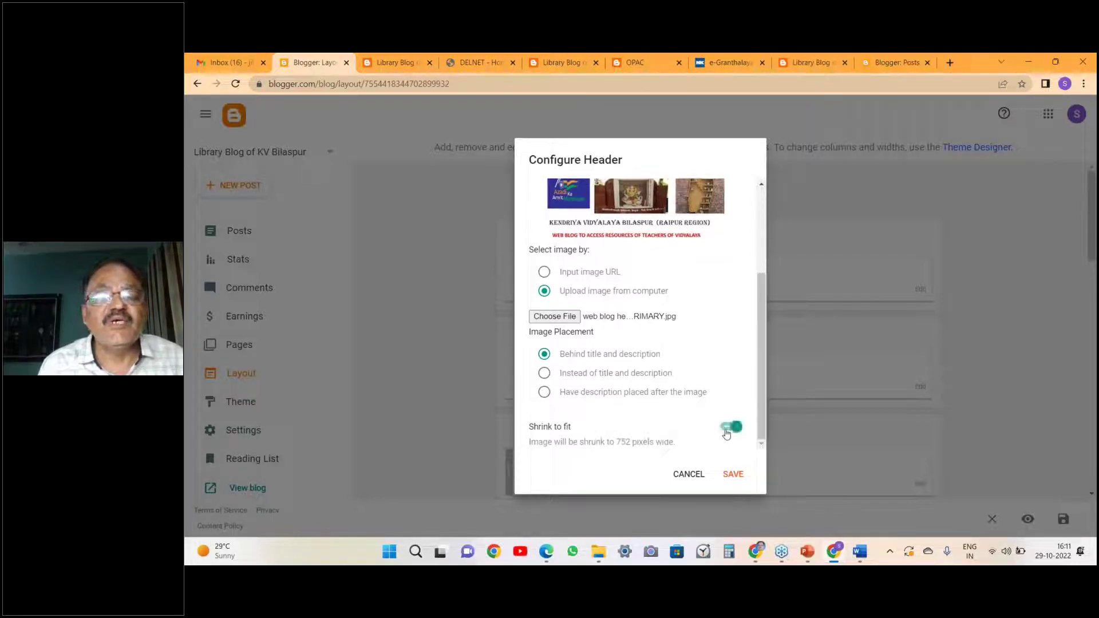
{"action": "left_click", "coordinate": [732, 479]}
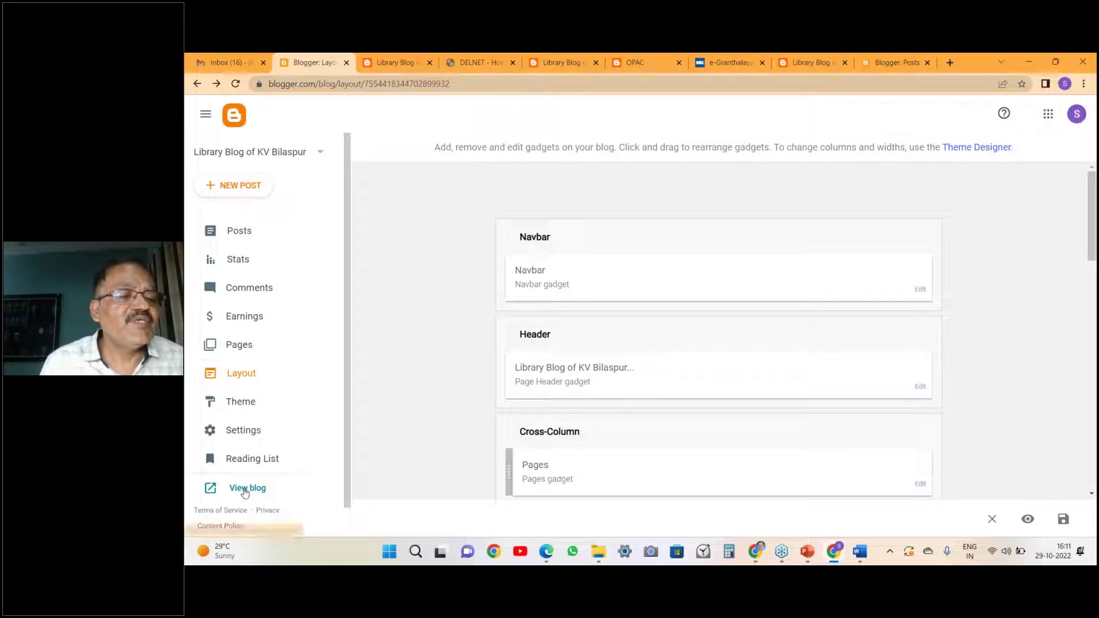
{"action": "left_click", "coordinate": [377, 64]}
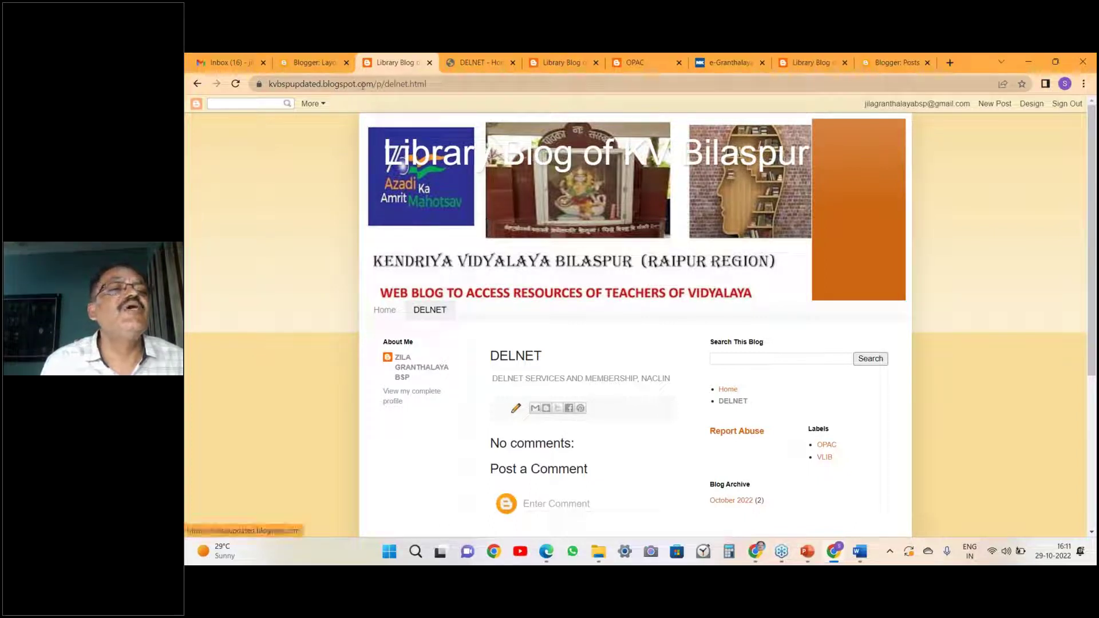
Set the Header gadget's image placement to "Instead of title and description" and save it.
{"action": "left_click", "coordinate": [314, 63]}
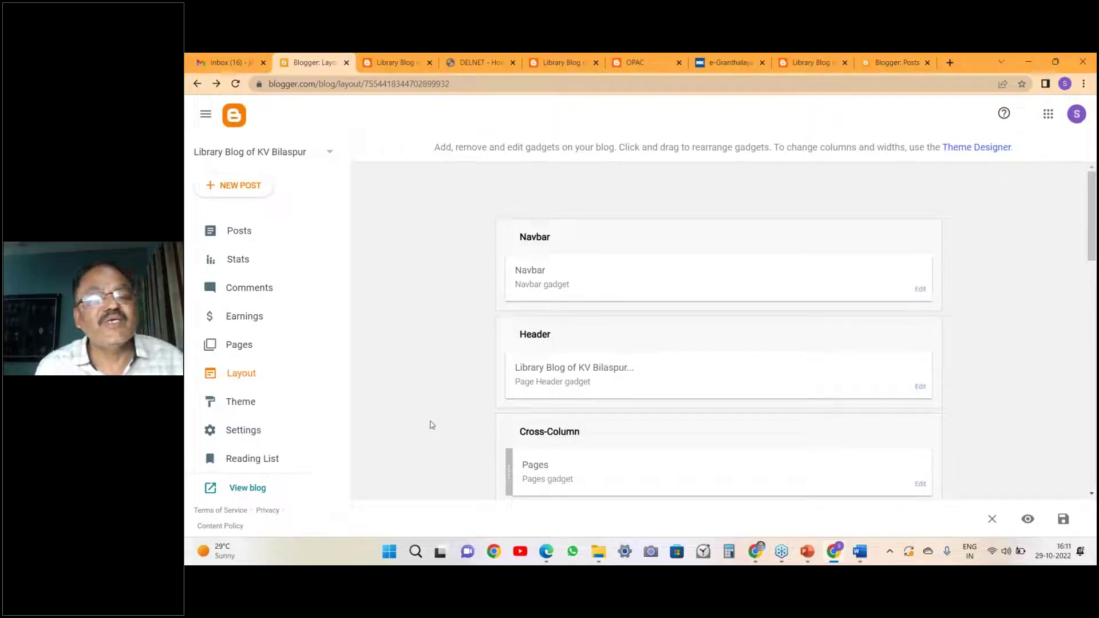
{"action": "left_click", "coordinate": [921, 388]}
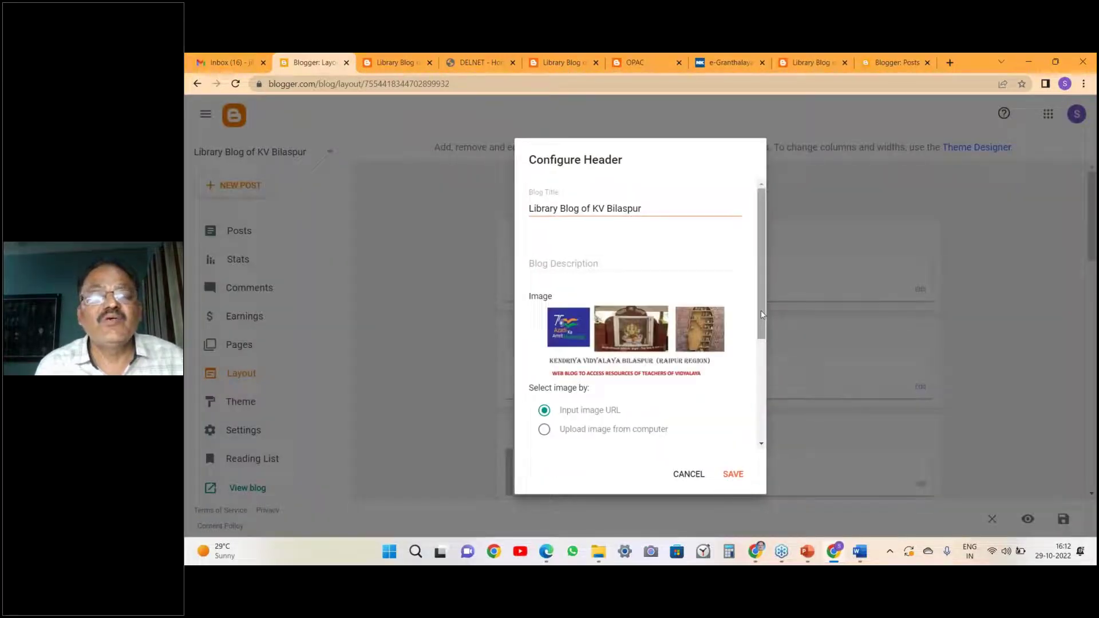
{"action": "scroll", "coordinate": [765, 349], "scroll_direction": "down", "scroll_amount": 3}
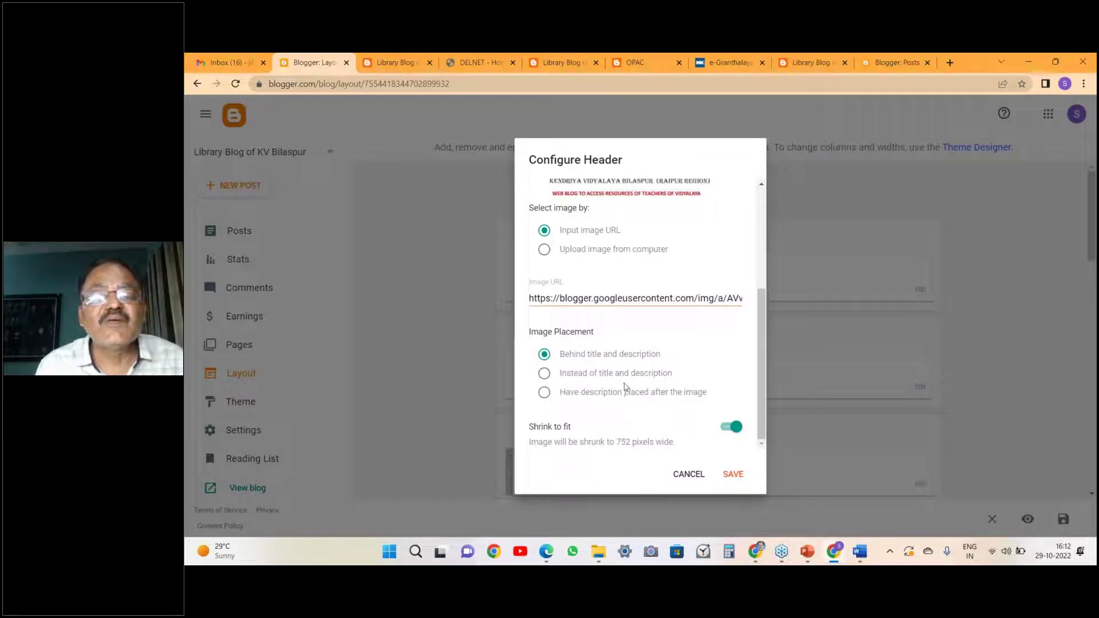
{"action": "left_click", "coordinate": [544, 374]}
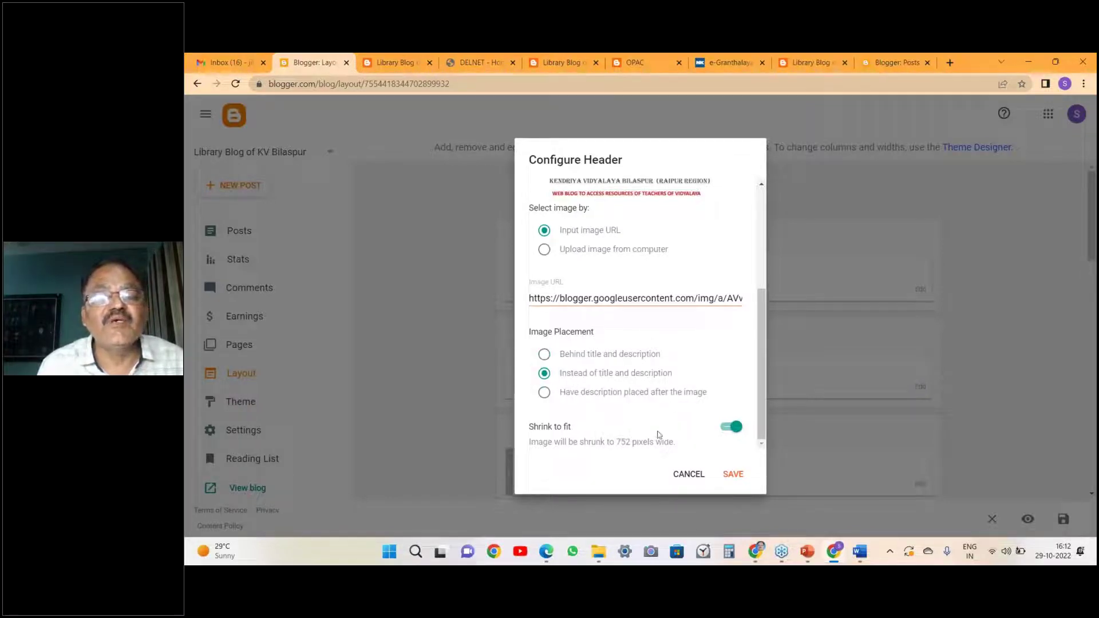
{"action": "left_click", "coordinate": [733, 476]}
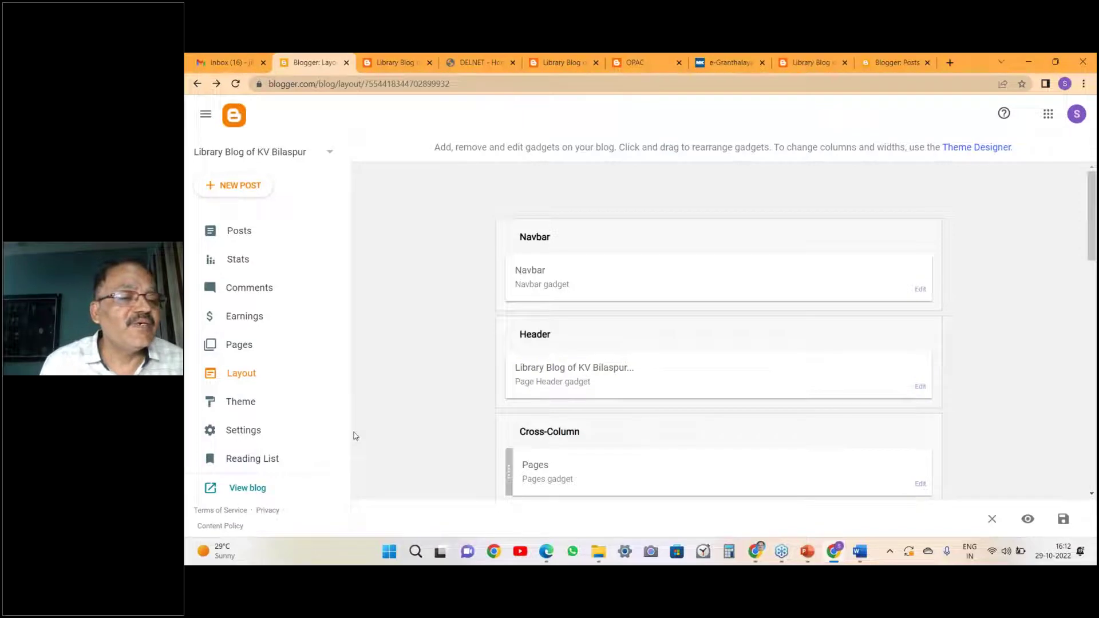
Reload the blog's DELNET page and examine the header image and the arrangement of the gadgets below it.
{"action": "left_click", "coordinate": [394, 63]}
{"action": "left_click", "coordinate": [236, 85]}
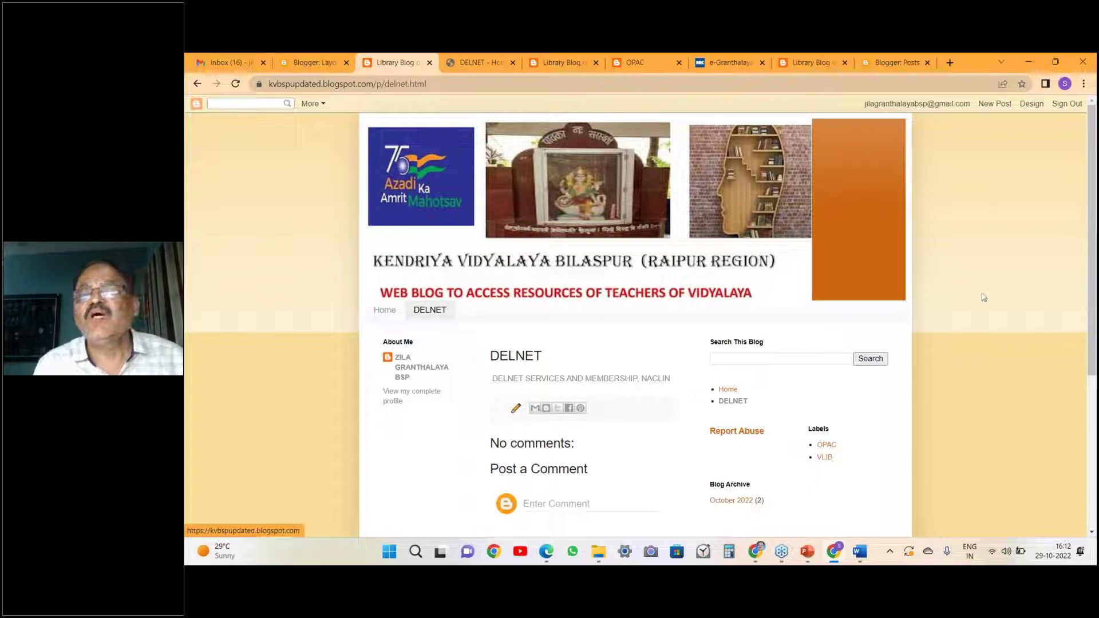
{"action": "left_click_drag", "start_coordinate": [1093, 305], "coordinate": [1087, 347]}
{"action": "scroll", "coordinate": [1083, 319], "scroll_direction": "up", "scroll_amount": 2}
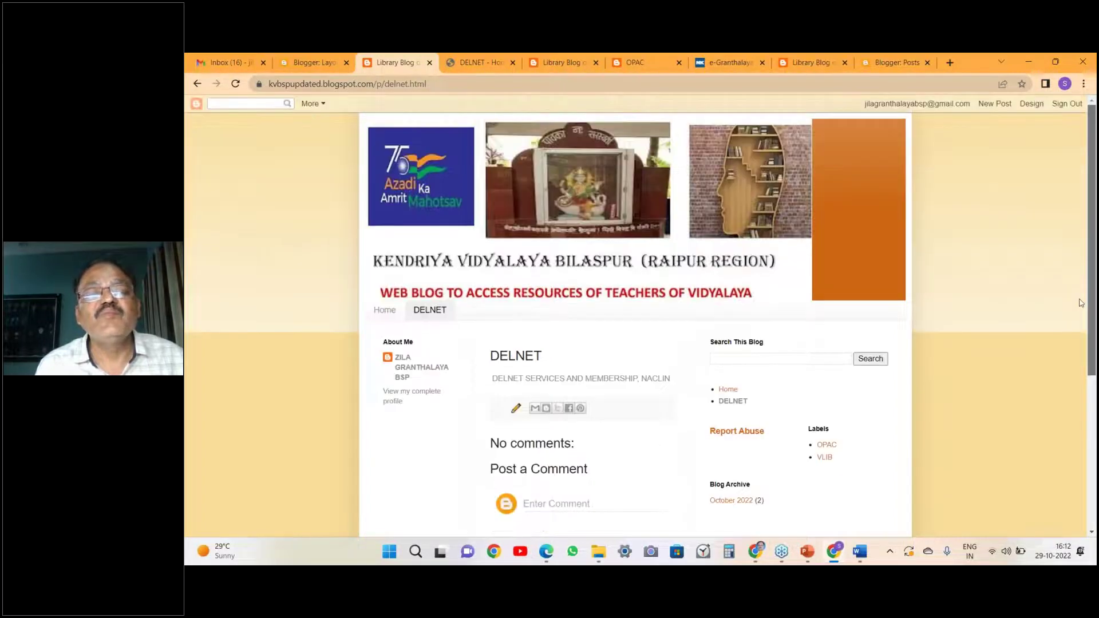
{"action": "scroll", "coordinate": [1083, 320], "scroll_direction": "down", "scroll_amount": 1}
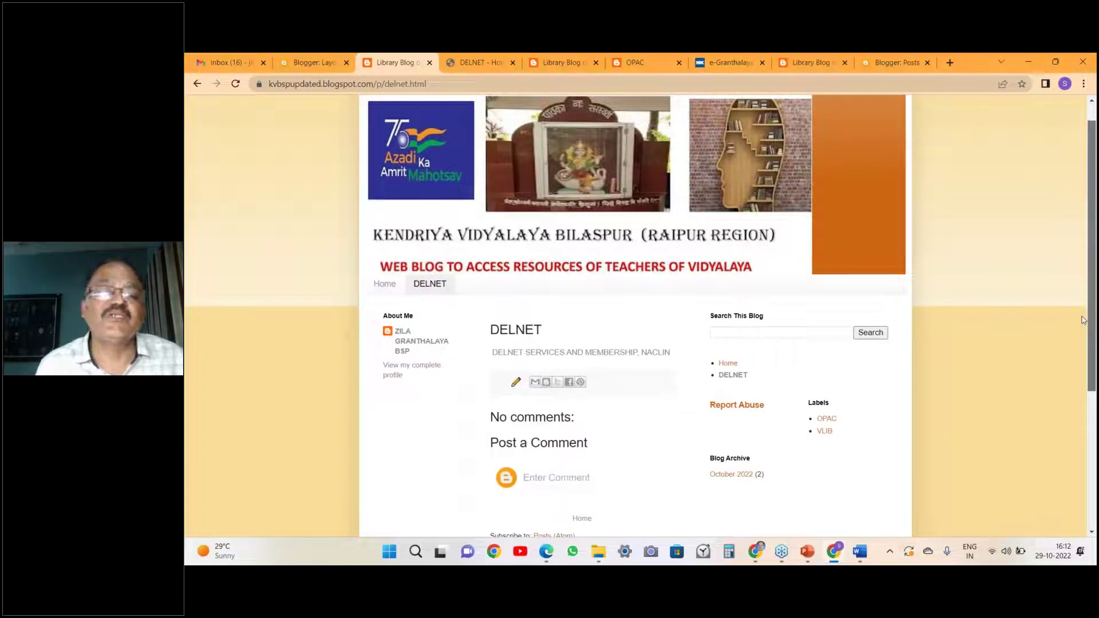
{"action": "scroll", "coordinate": [1083, 319], "scroll_direction": "up", "scroll_amount": 1}
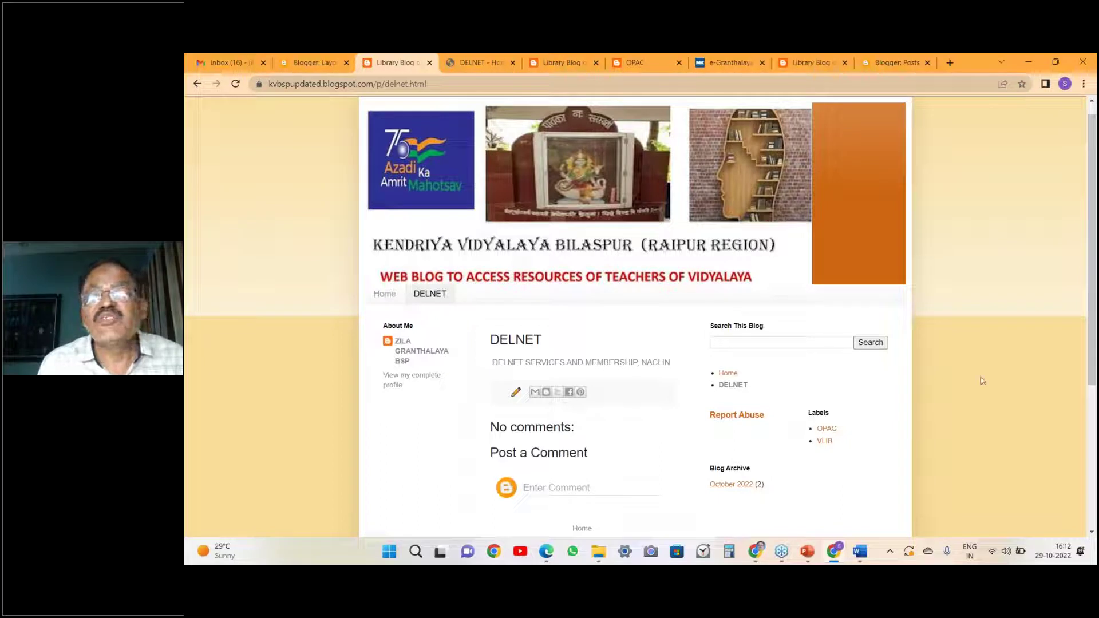
{"action": "left_click_drag", "start_coordinate": [1092, 355], "coordinate": [1094, 464]}
{"action": "scroll", "coordinate": [1083, 347], "scroll_direction": "up", "scroll_amount": 3}
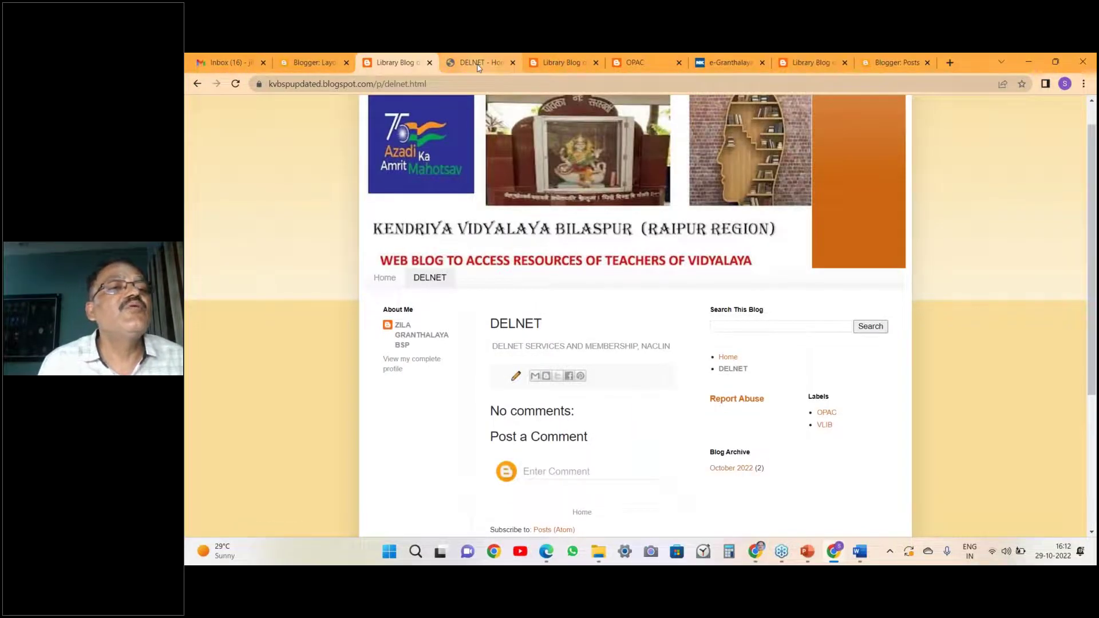
{"action": "left_click", "coordinate": [478, 64]}
In the blog layout, change the title of the Search This Blog gadget in sidebar-right-1 to "ACCESS POINT" and save it.
{"action": "left_click", "coordinate": [314, 62]}
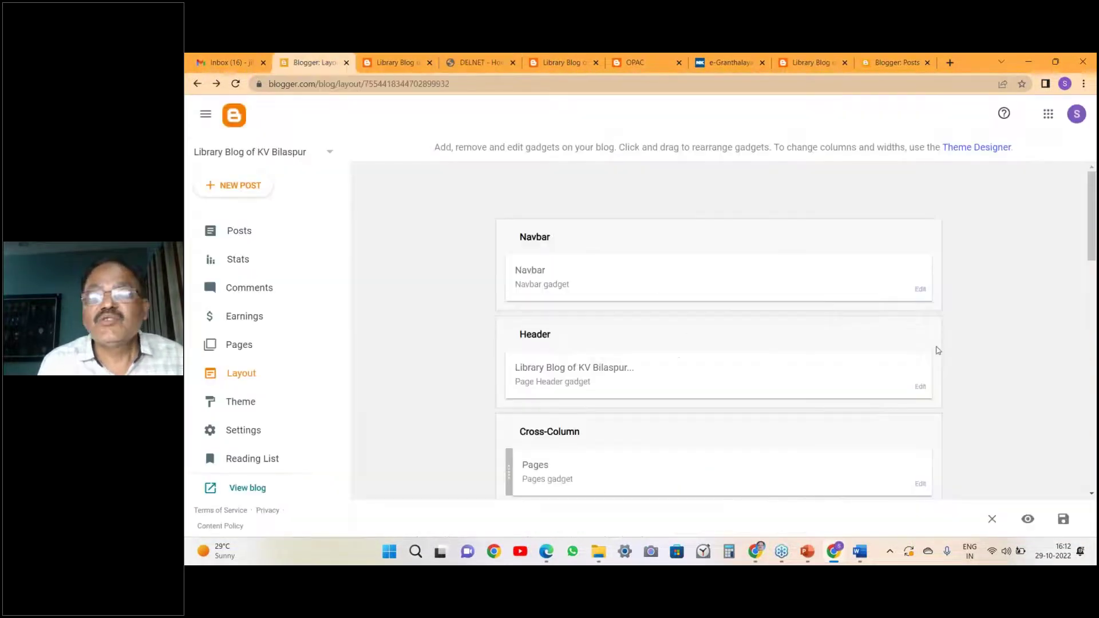
{"action": "scroll", "coordinate": [1092, 257], "scroll_direction": "down", "scroll_amount": 1}
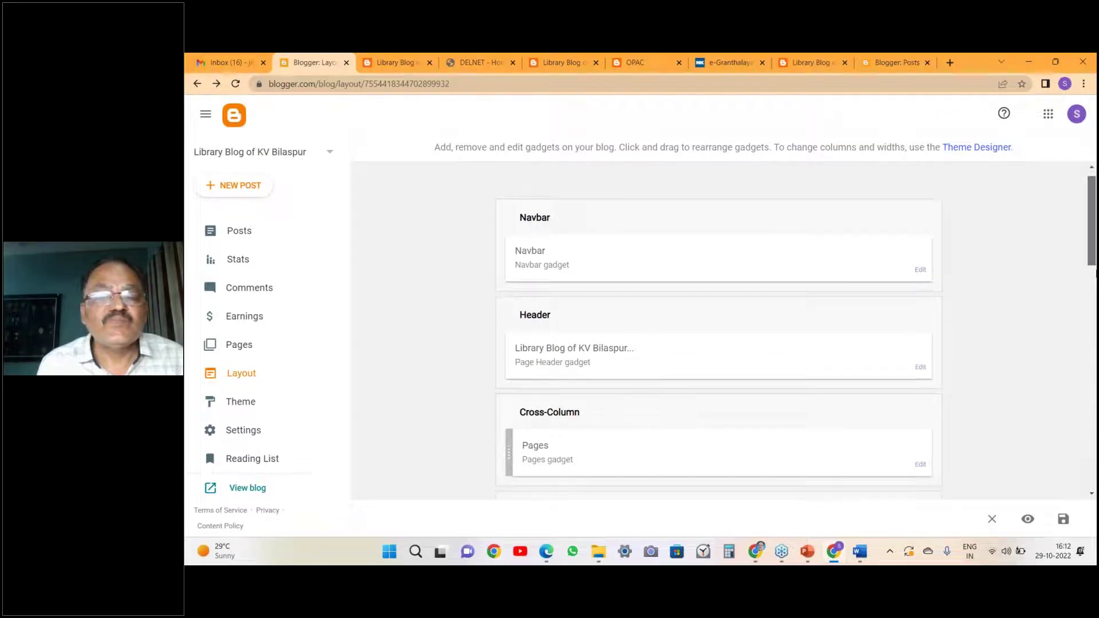
{"action": "scroll", "coordinate": [1093, 269], "scroll_direction": "down", "scroll_amount": 5}
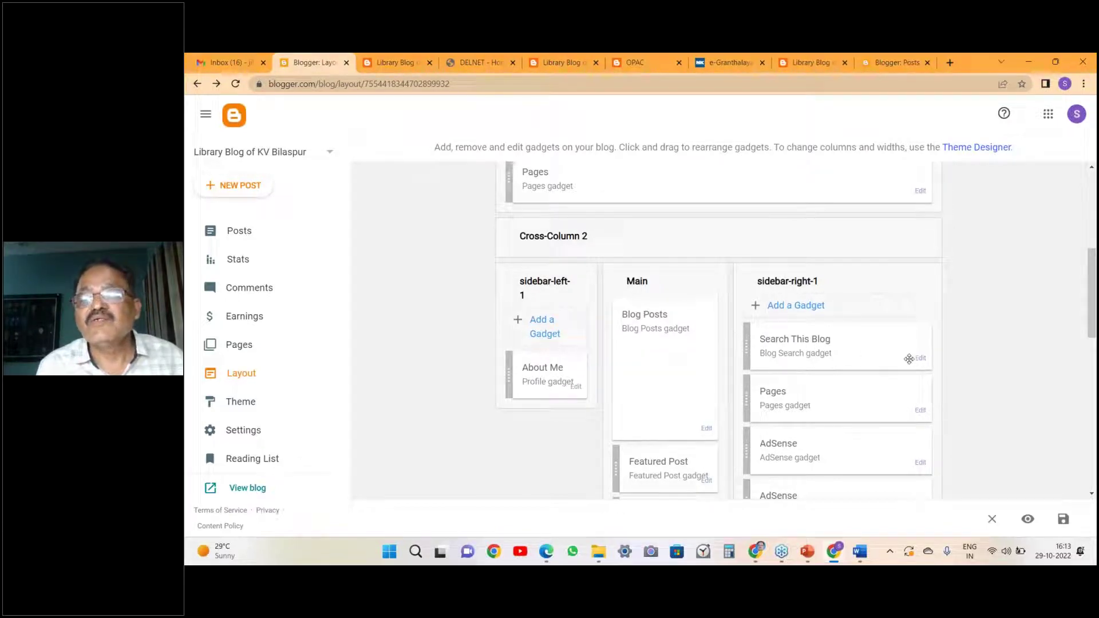
{"action": "left_click", "coordinate": [926, 364]}
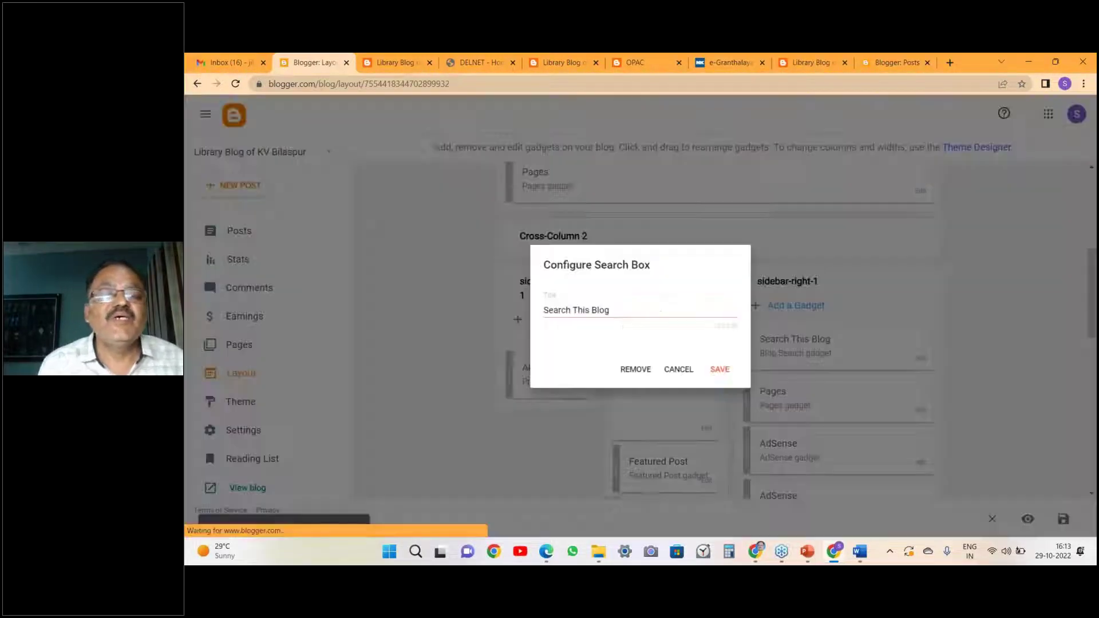
{"action": "left_click_drag", "start_coordinate": [614, 311], "coordinate": [534, 310]}
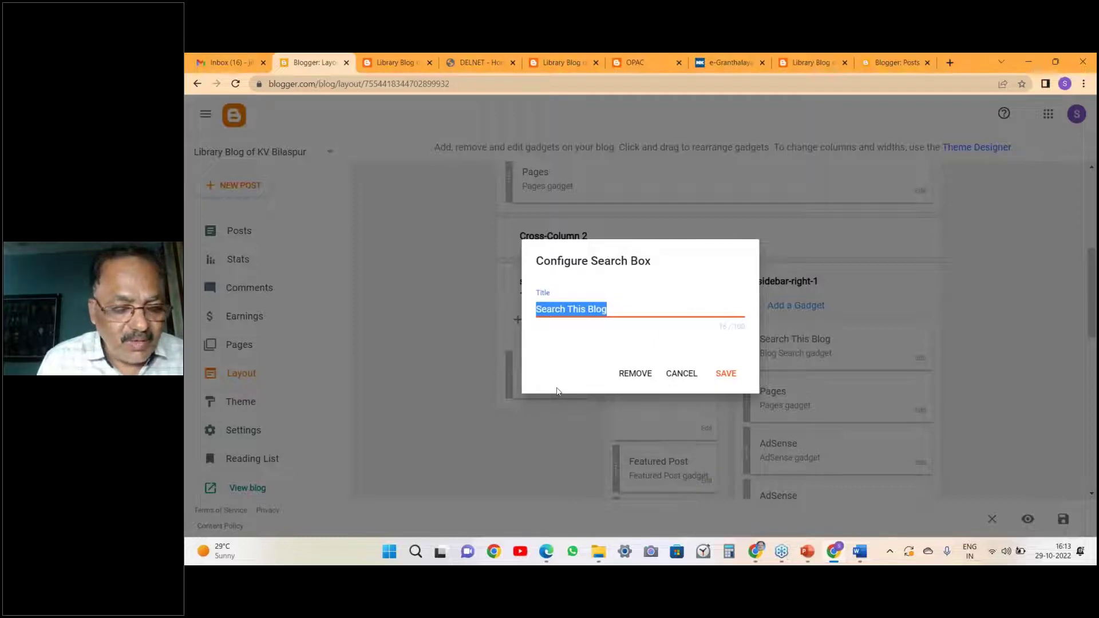
{"action": "type", "text": "ACCESS POINT"}
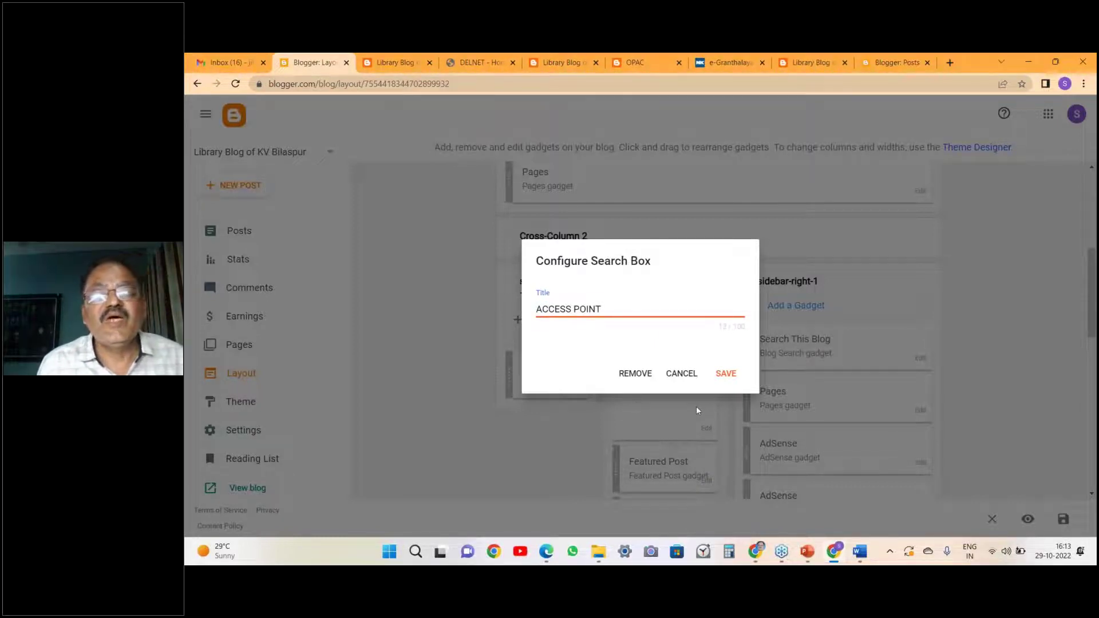
{"action": "left_click", "coordinate": [726, 373]}
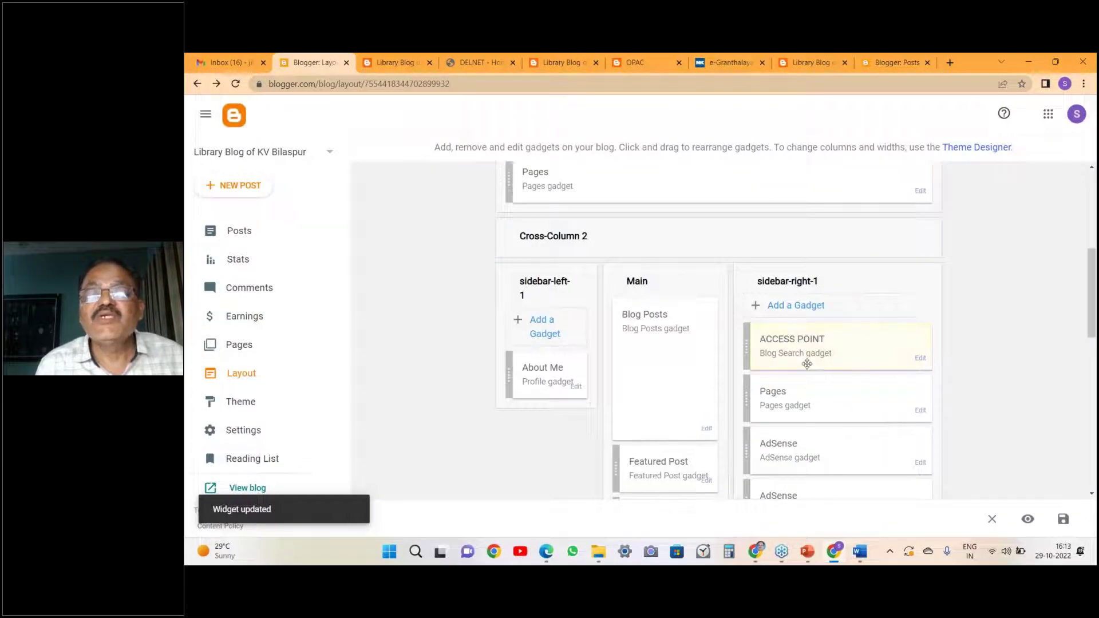
Add a Followers gadget to sidebar-right-1, keeping the title "Followers", and save it.
{"action": "left_click_drag", "start_coordinate": [1094, 330], "coordinate": [1094, 352]}
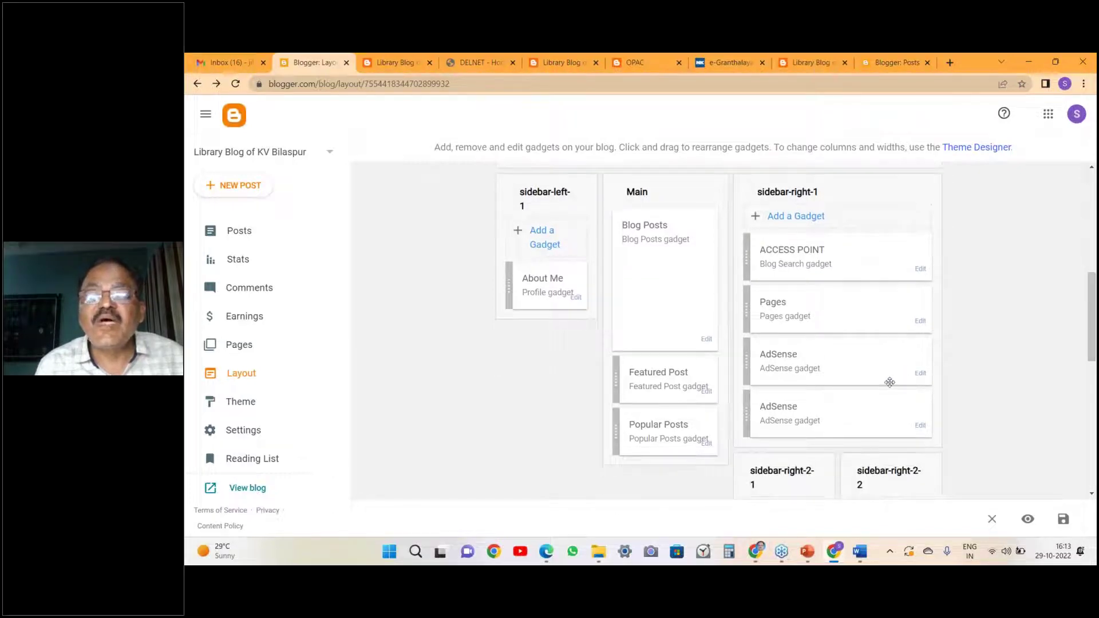
{"action": "left_click_drag", "start_coordinate": [1092, 331], "coordinate": [1092, 340]}
{"action": "scroll", "coordinate": [1092, 339], "scroll_direction": "up", "scroll_amount": 2}
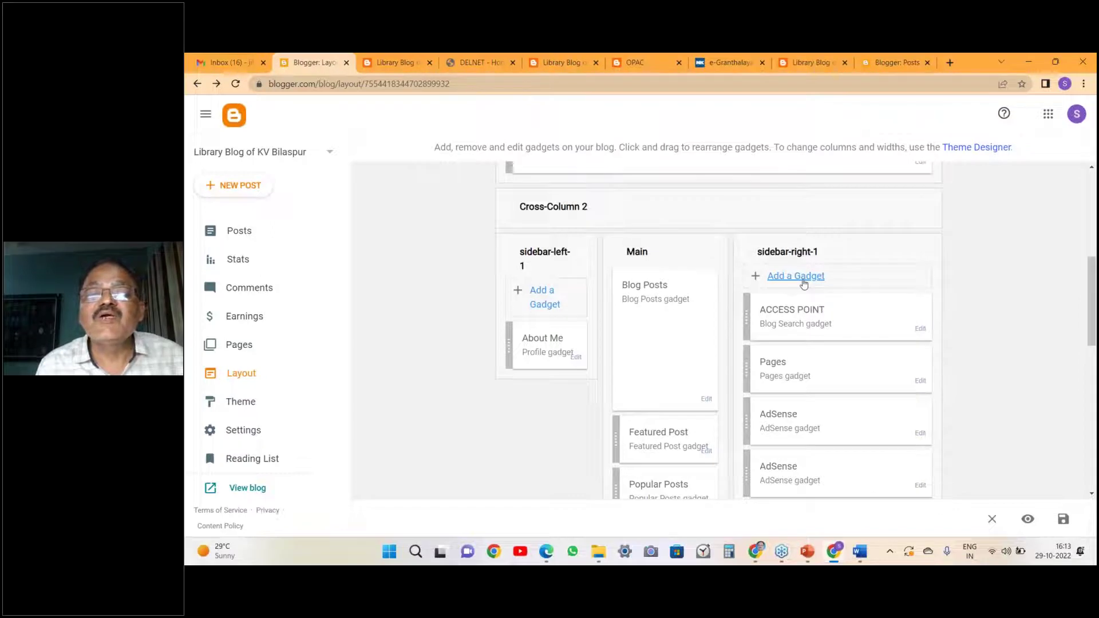
{"action": "left_click", "coordinate": [803, 280]}
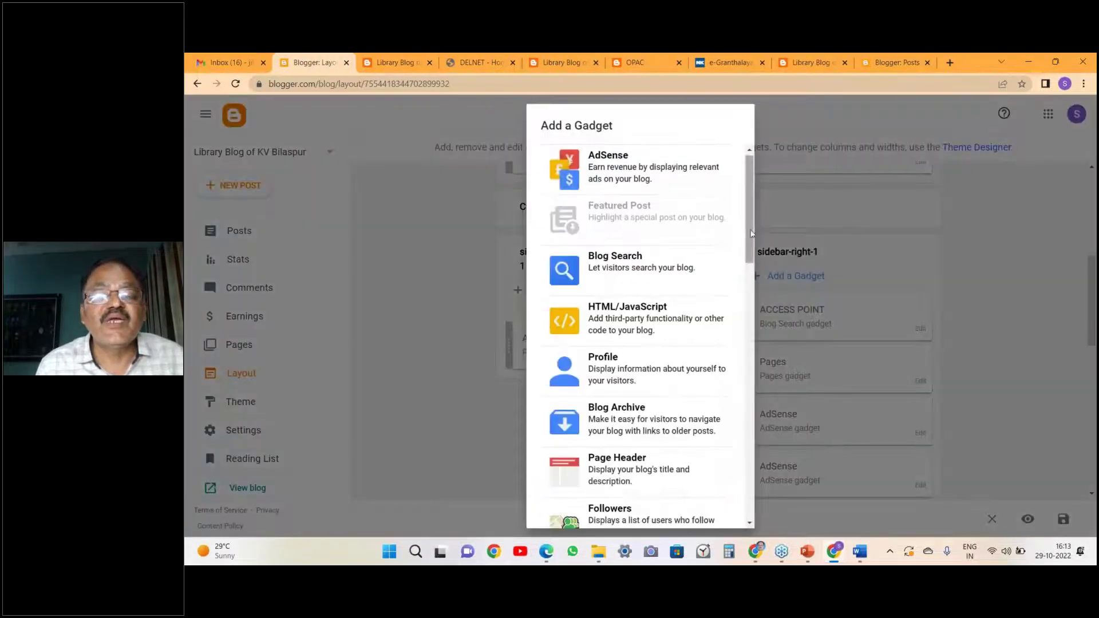
{"action": "scroll", "coordinate": [751, 231], "scroll_direction": "down", "scroll_amount": 2}
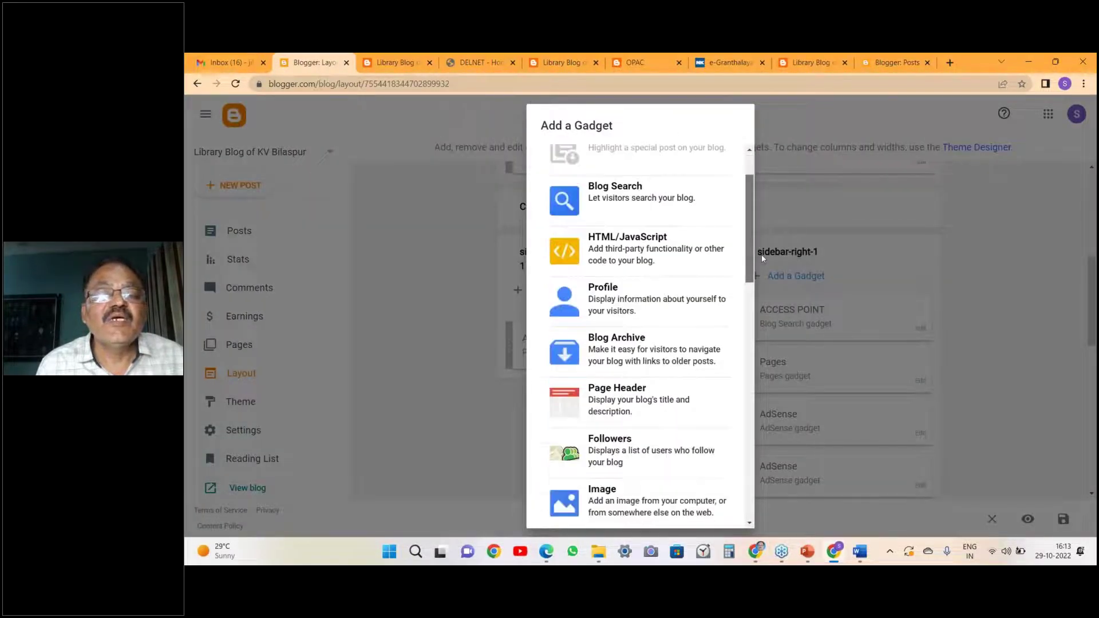
{"action": "scroll", "coordinate": [752, 252], "scroll_direction": "down", "scroll_amount": 2}
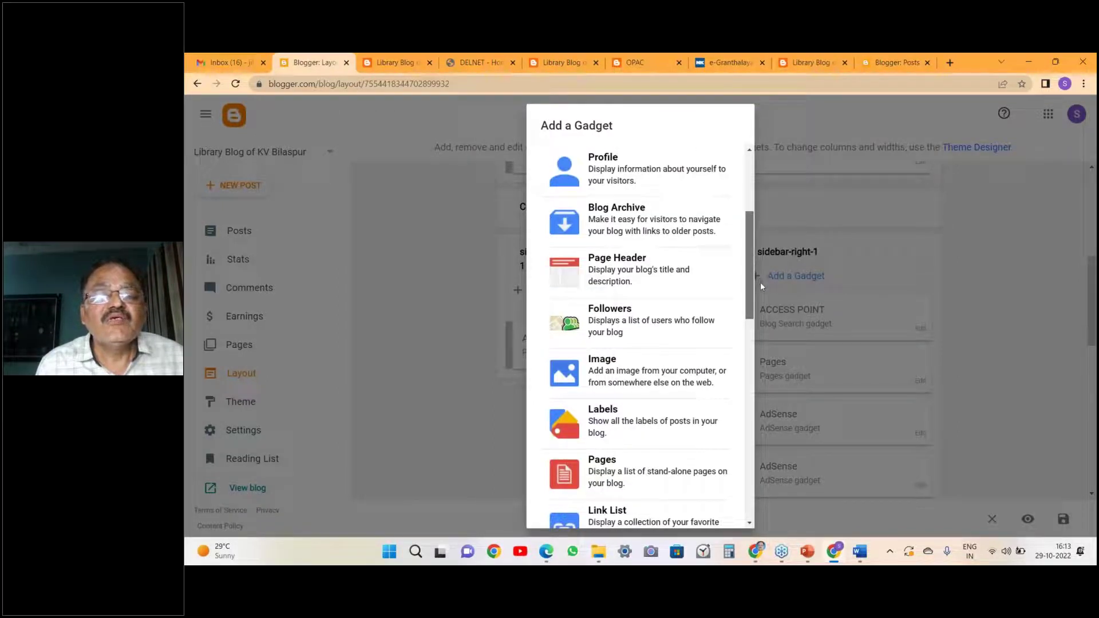
{"action": "scroll", "coordinate": [612, 295], "scroll_direction": "down", "scroll_amount": 1}
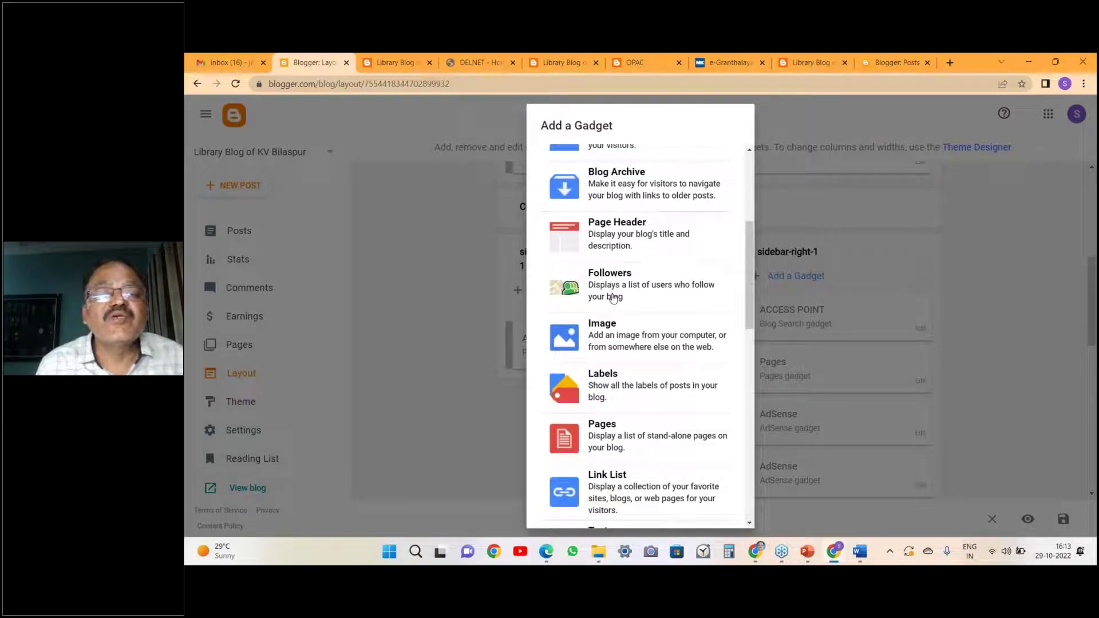
{"action": "left_click", "coordinate": [613, 297]}
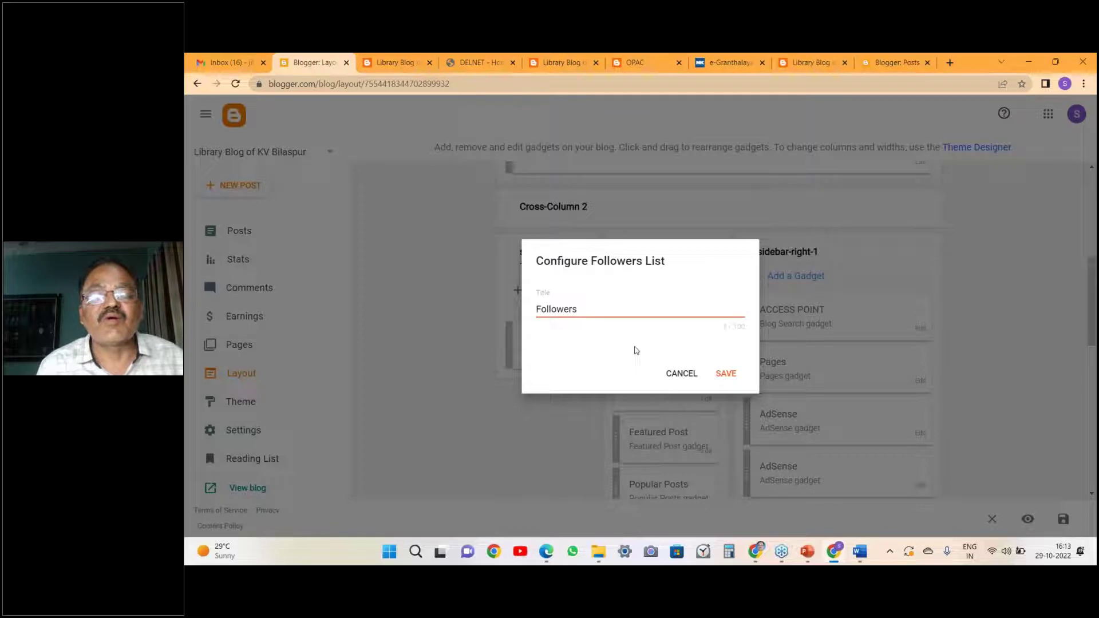
{"action": "double_click", "coordinate": [575, 310]}
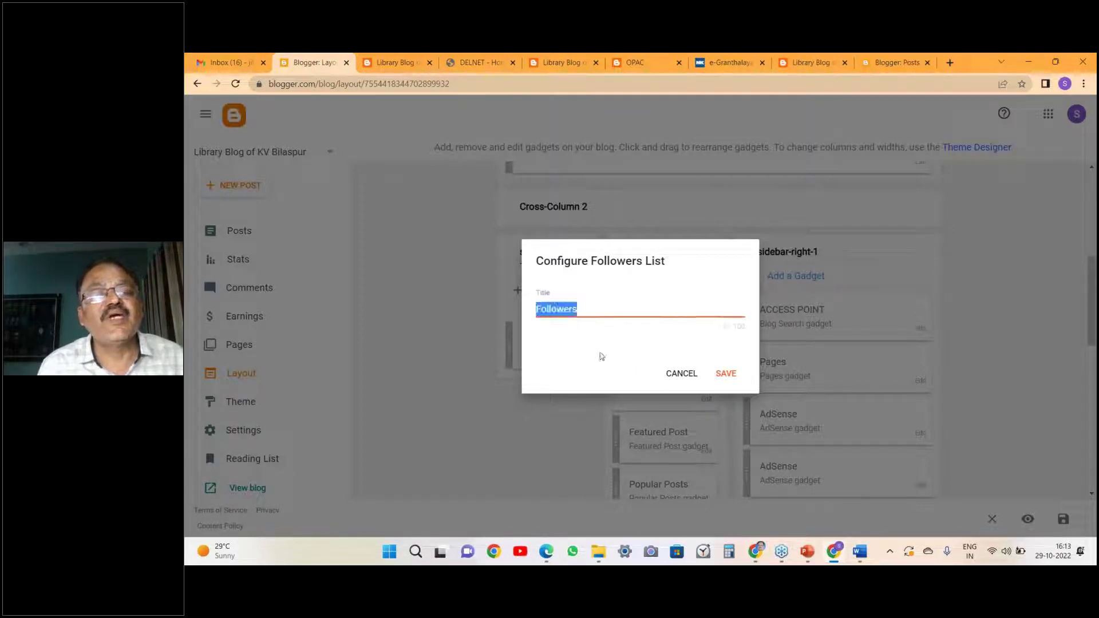
{"action": "left_click", "coordinate": [725, 375]}
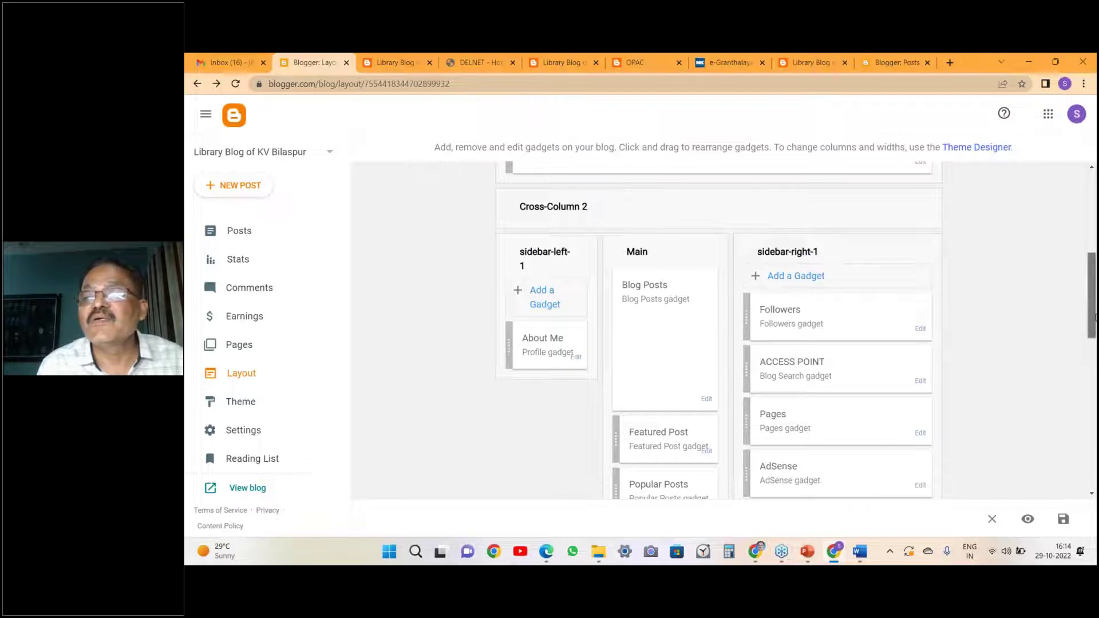
Title the Featured Post gadget in the Main section "FEATURED POST" and save it.
{"action": "scroll", "coordinate": [668, 350], "scroll_direction": "down", "scroll_amount": 3}
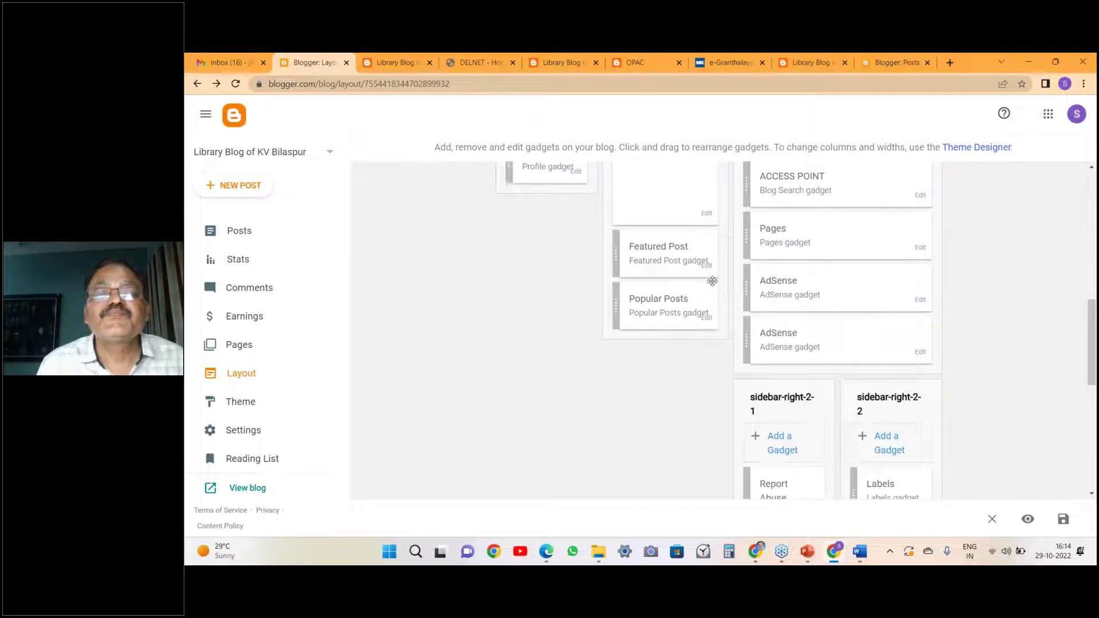
{"action": "left_click", "coordinate": [705, 266]}
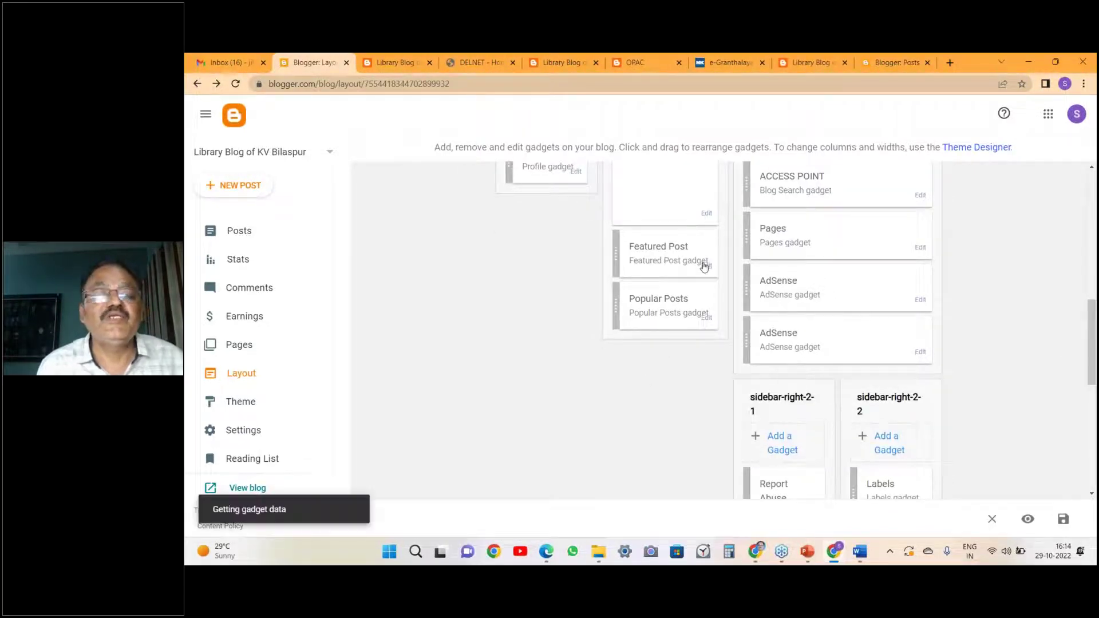
{"action": "left_click", "coordinate": [552, 269]}
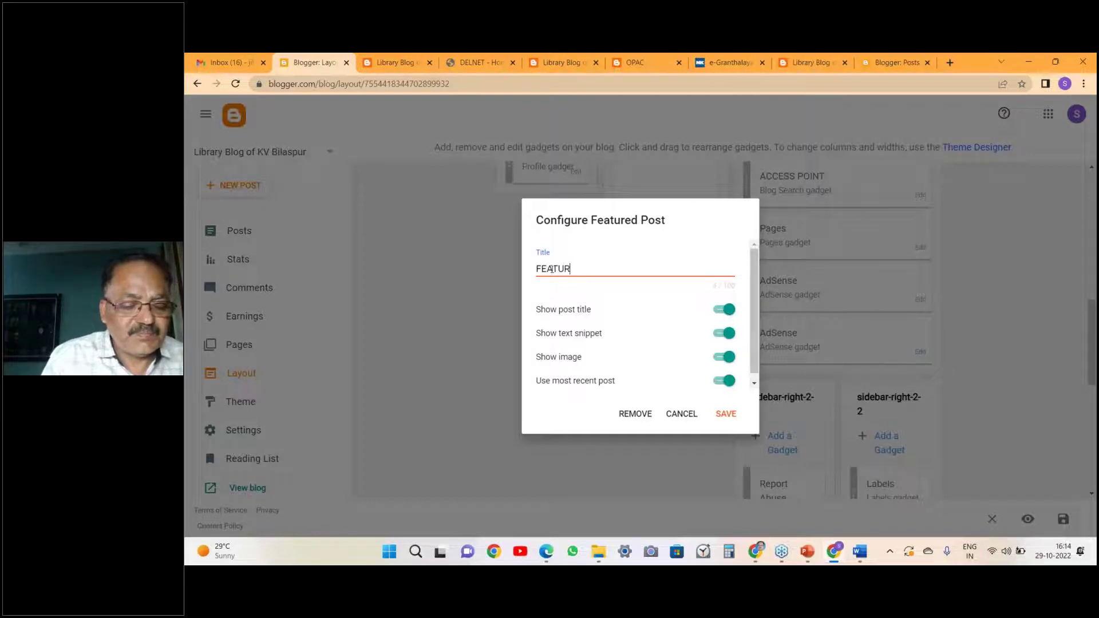
{"action": "type", "text": "FEATURED POST"}
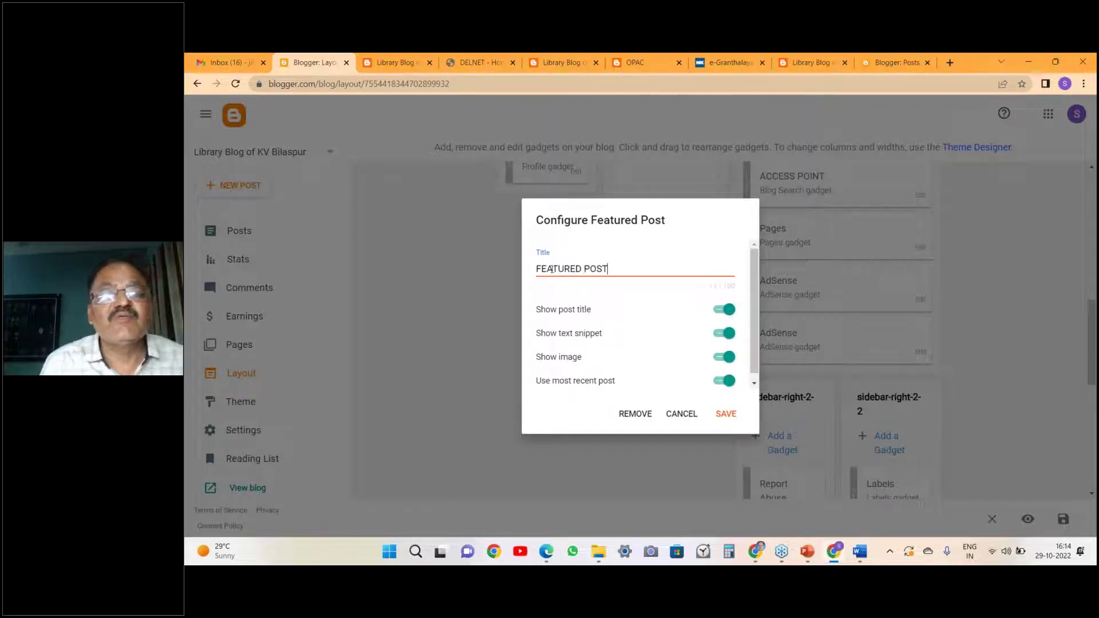
{"action": "left_click", "coordinate": [725, 414]}
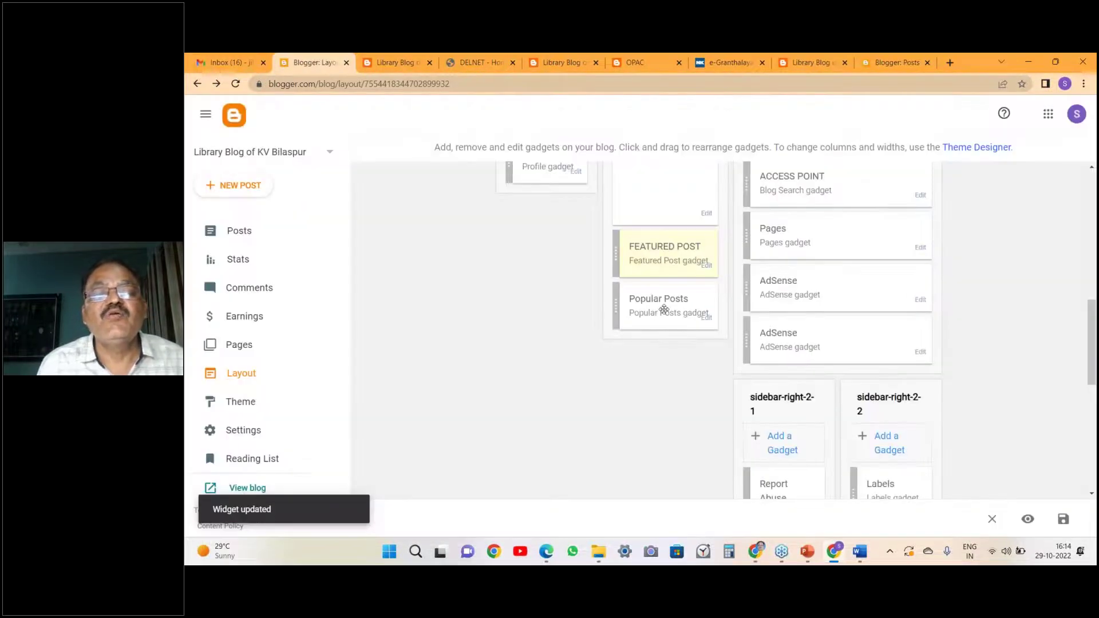
Set the Popular Posts gadget's most viewed period to "Last 7 days" and save it.
{"action": "left_click", "coordinate": [708, 321]}
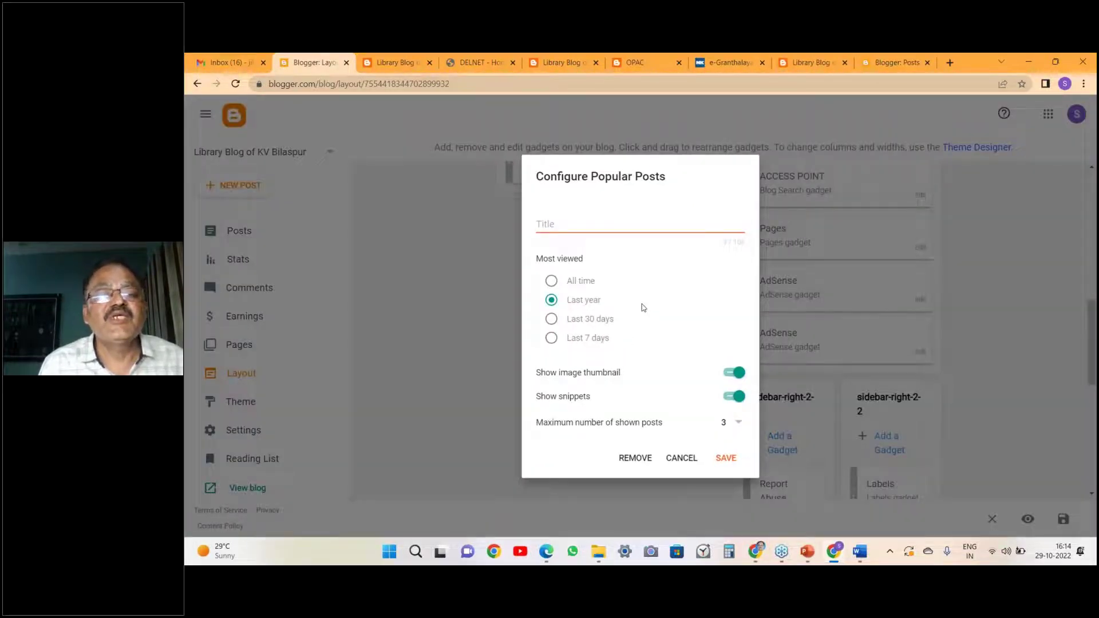
{"action": "left_click", "coordinate": [551, 338]}
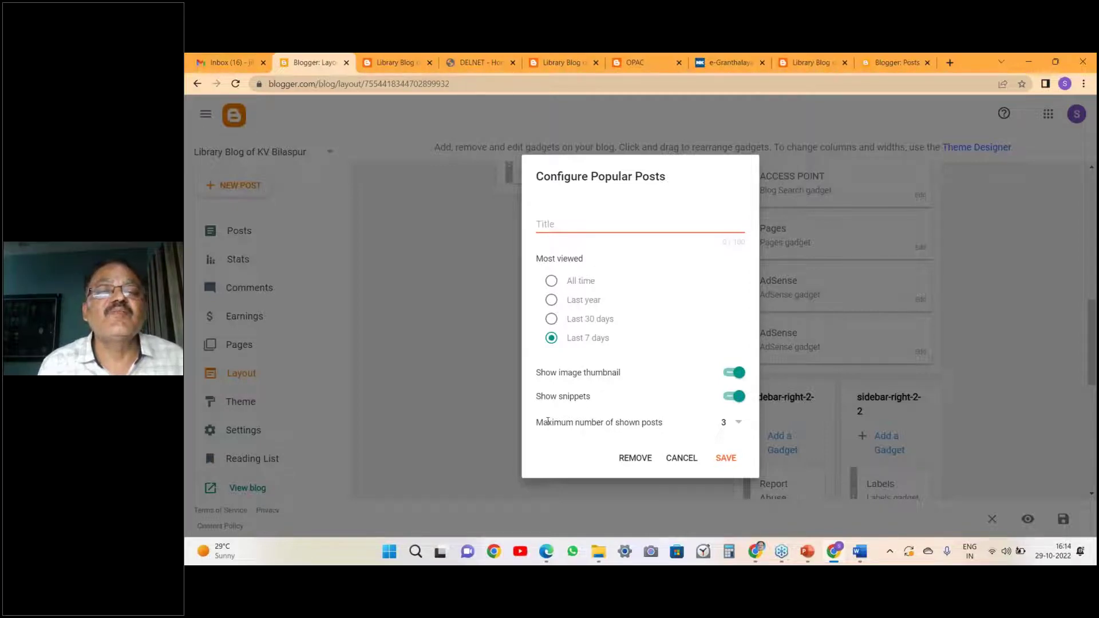
{"action": "left_click", "coordinate": [730, 465]}
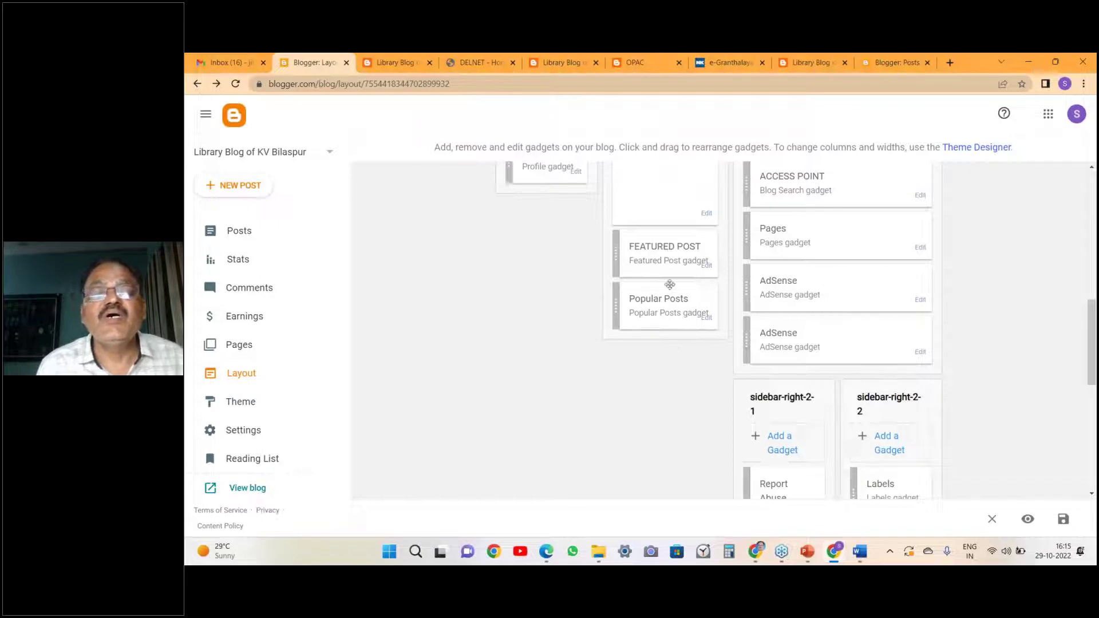
Add a Wikipedia gadget to the footer-1 section and save it.
{"action": "left_click_drag", "start_coordinate": [1092, 344], "coordinate": [1094, 443]}
{"action": "left_click", "coordinate": [571, 321]}
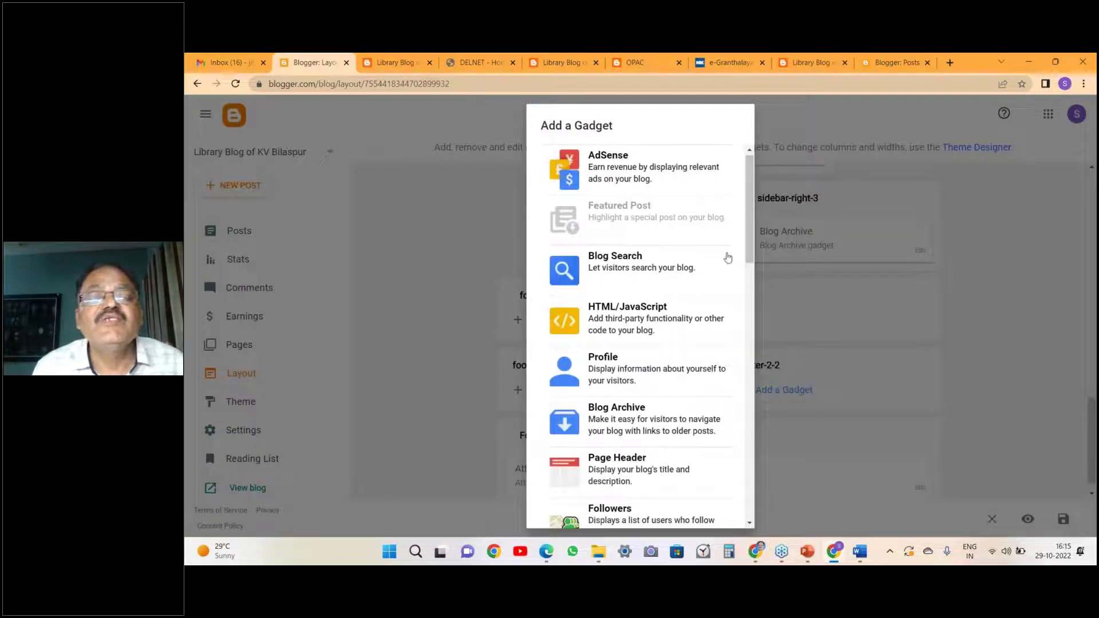
{"action": "left_click_drag", "start_coordinate": [748, 233], "coordinate": [688, 492]}
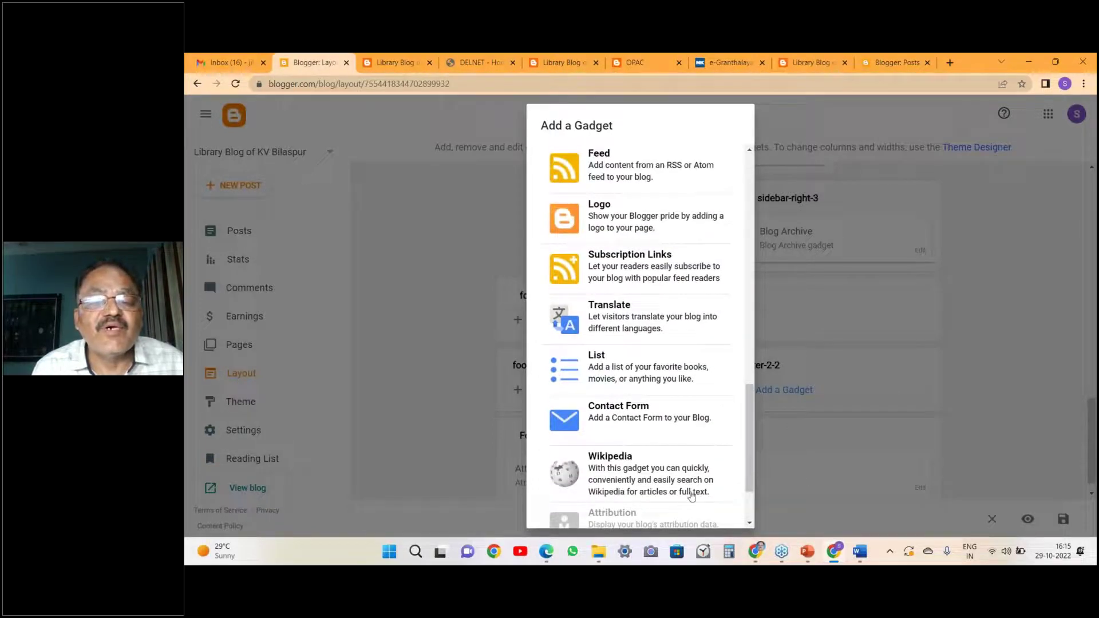
{"action": "left_click", "coordinate": [674, 485]}
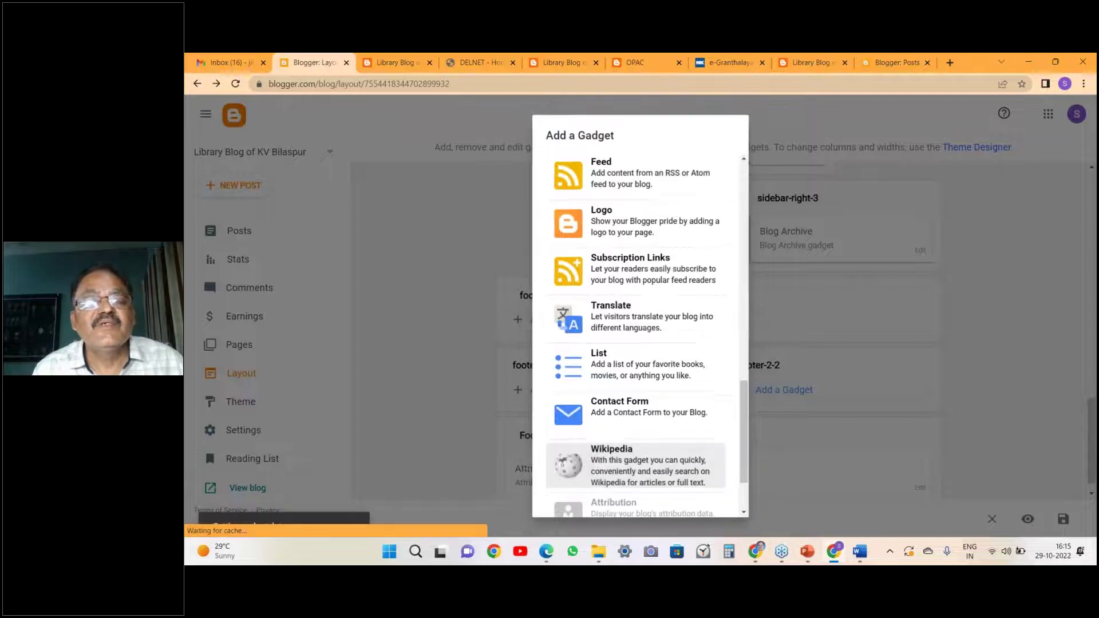
{"action": "left_click", "coordinate": [724, 375]}
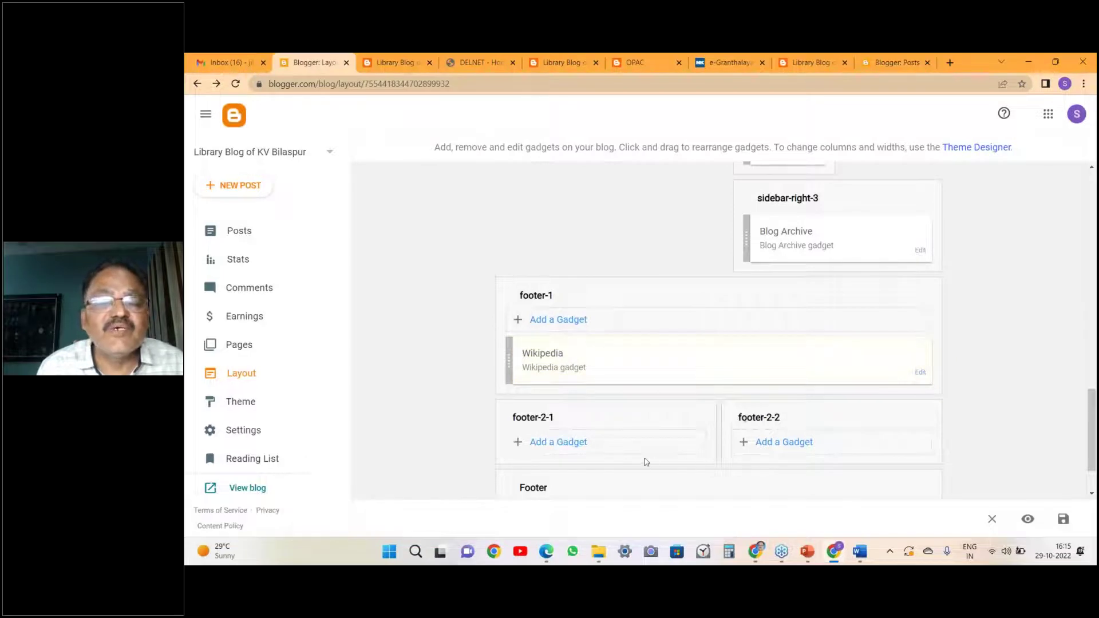
Start an Image gadget in footer-2-1 with the title "OUR VIDYALAYA" and the caption "PREMISES".
{"action": "left_click", "coordinate": [570, 444]}
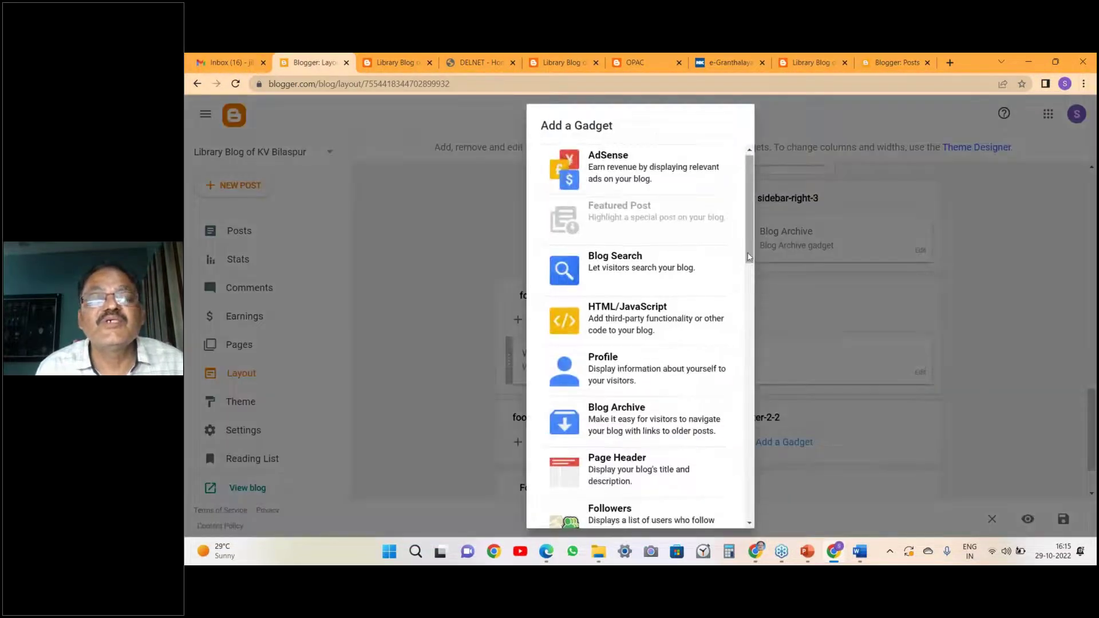
{"action": "left_click_drag", "start_coordinate": [752, 266], "coordinate": [771, 350]}
{"action": "left_click", "coordinate": [635, 227]}
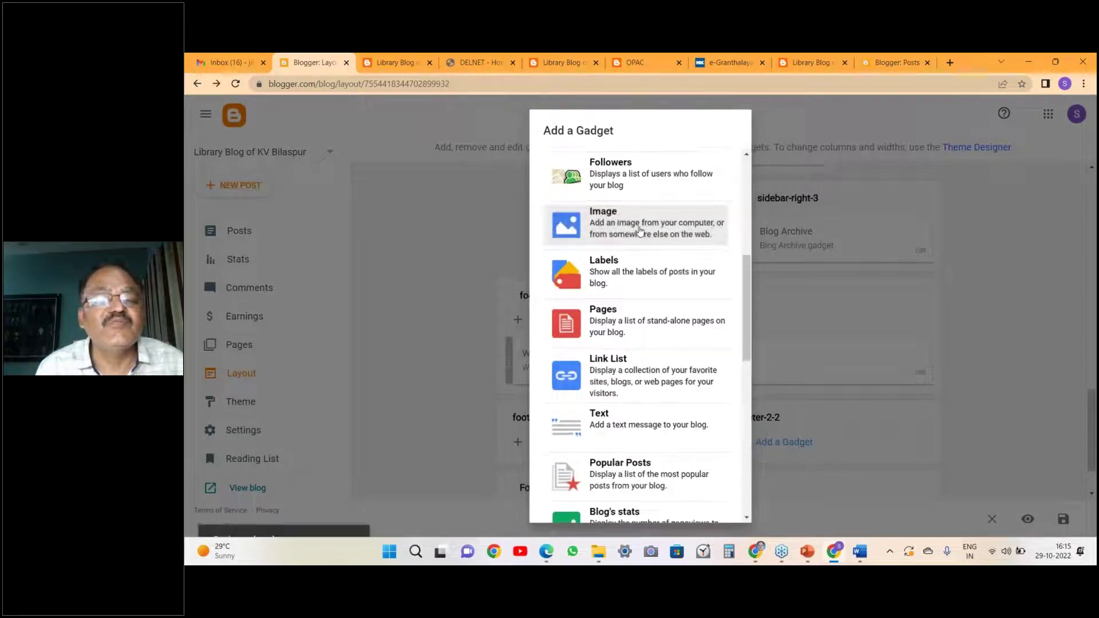
{"action": "left_click", "coordinate": [521, 201]}
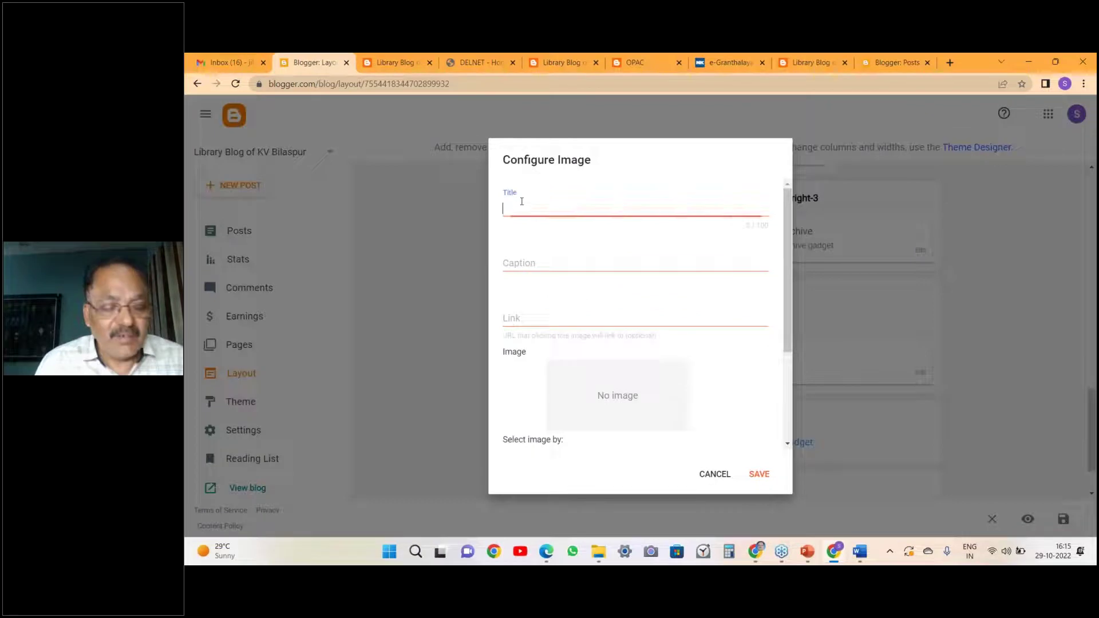
{"action": "type", "text": "ou"}
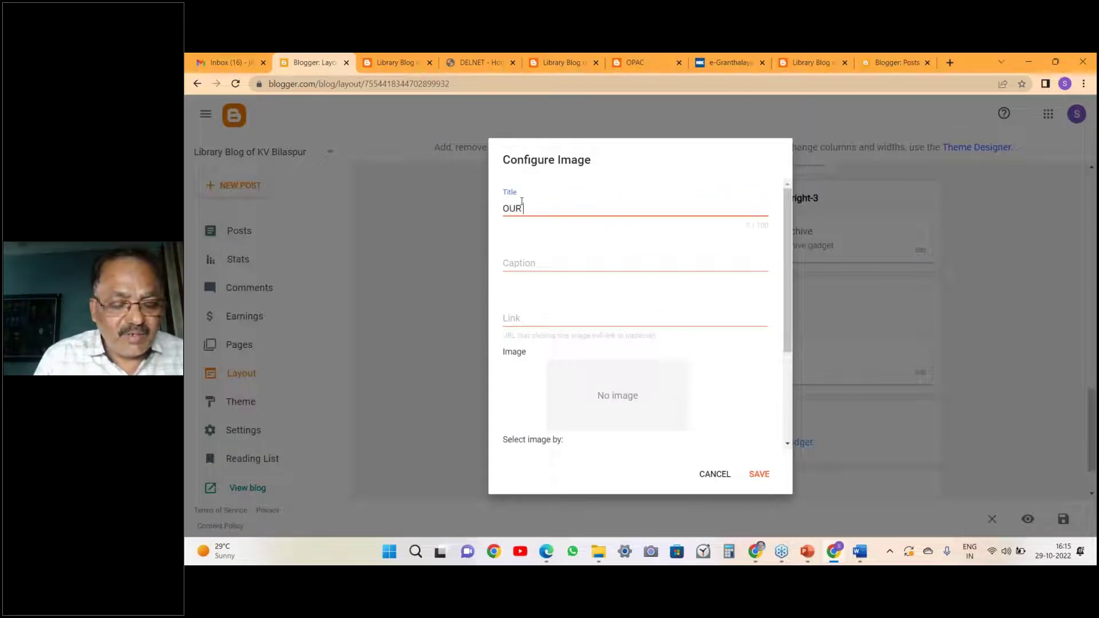
{"action": "type", "text": "R VIDYALAYA"}
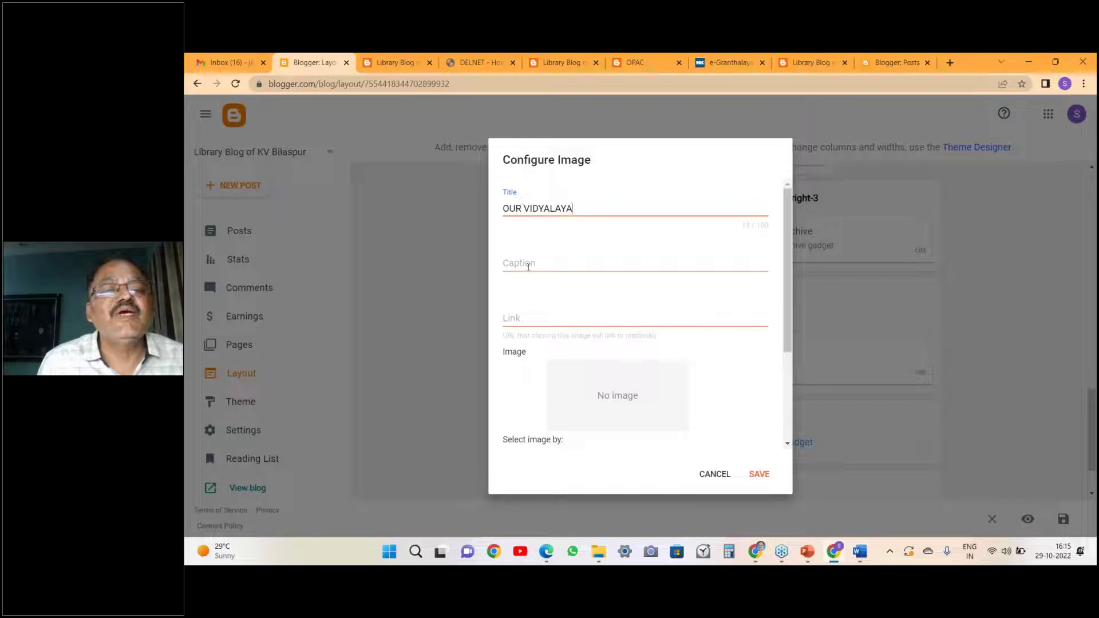
{"action": "left_click", "coordinate": [526, 262]}
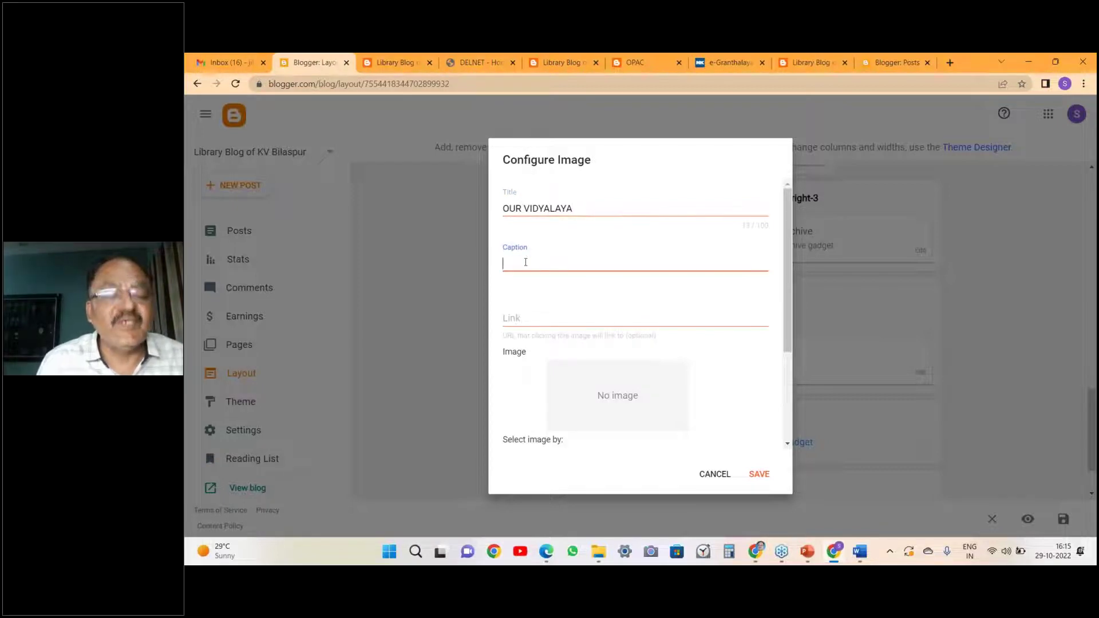
{"action": "type", "text": "PREMISES"}
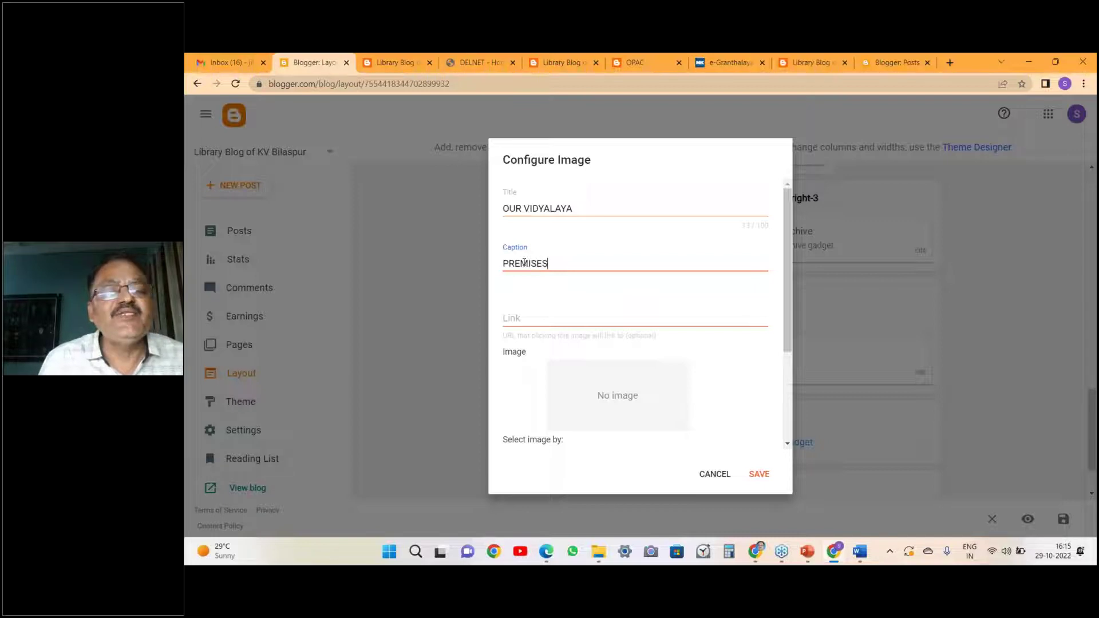
{"action": "left_click", "coordinate": [516, 322]}
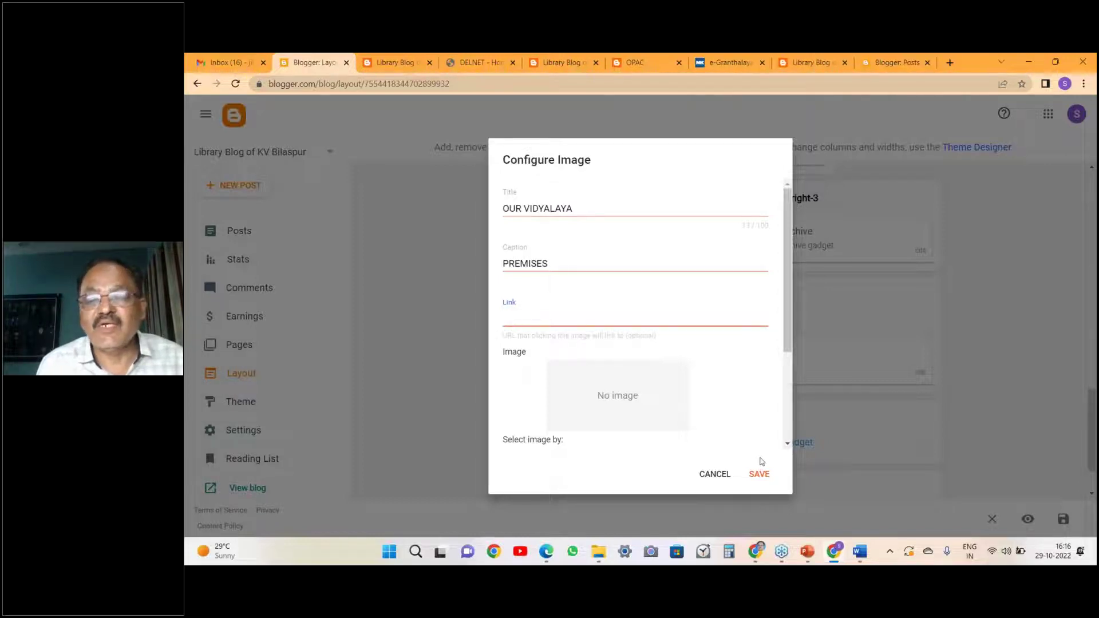
{"action": "left_click", "coordinate": [859, 552]}
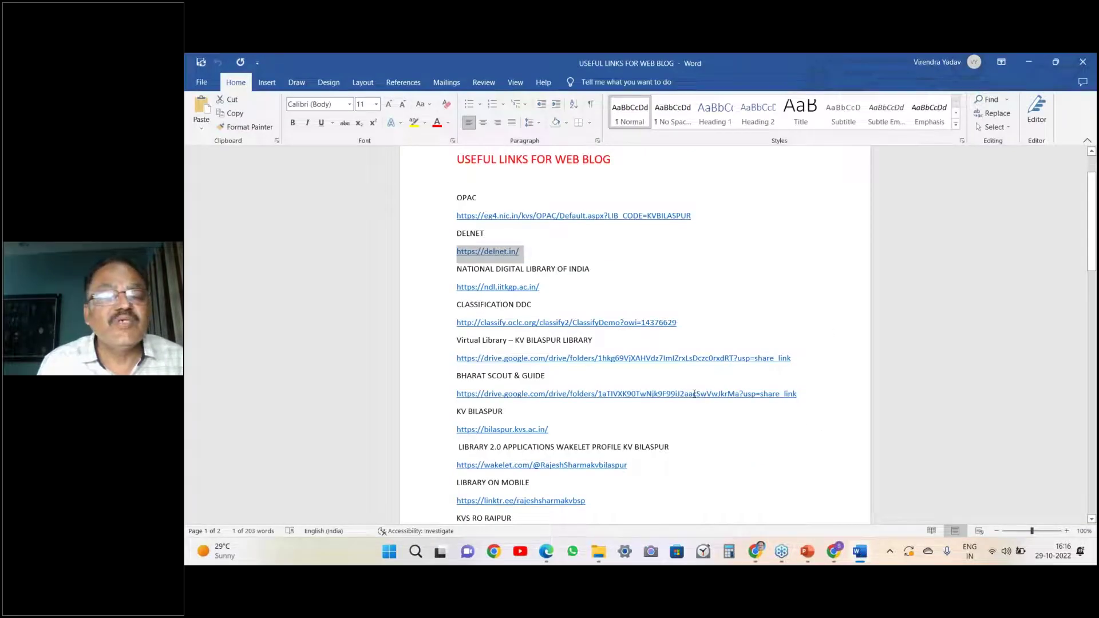
{"action": "left_click_drag", "start_coordinate": [557, 430], "coordinate": [422, 435]}
{"action": "key", "text": "ctrl+c"}
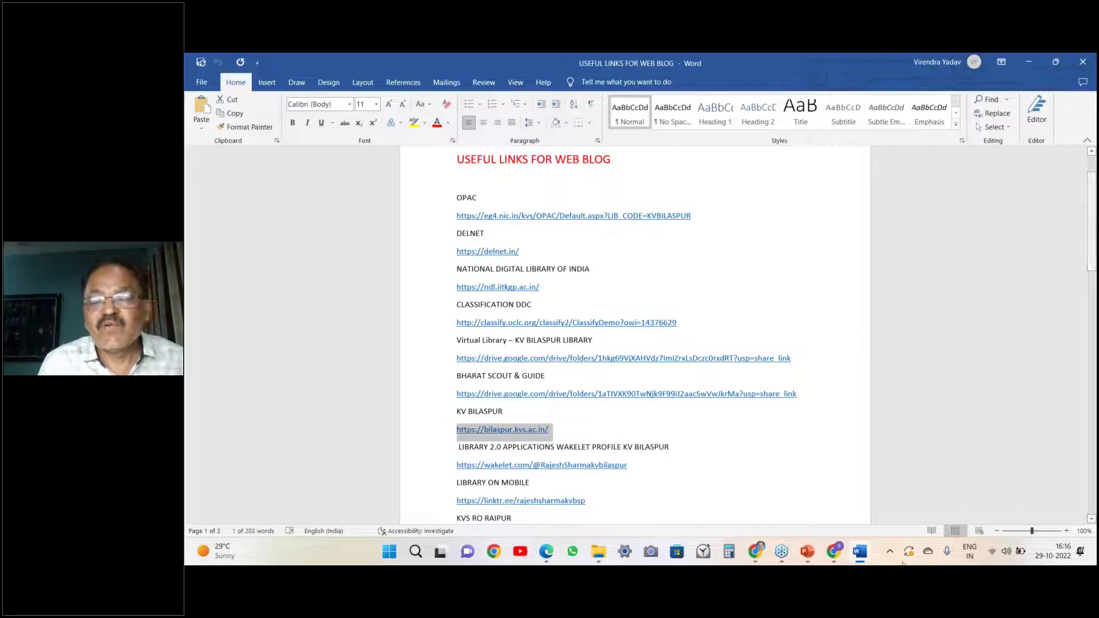
{"action": "left_click", "coordinate": [835, 556]}
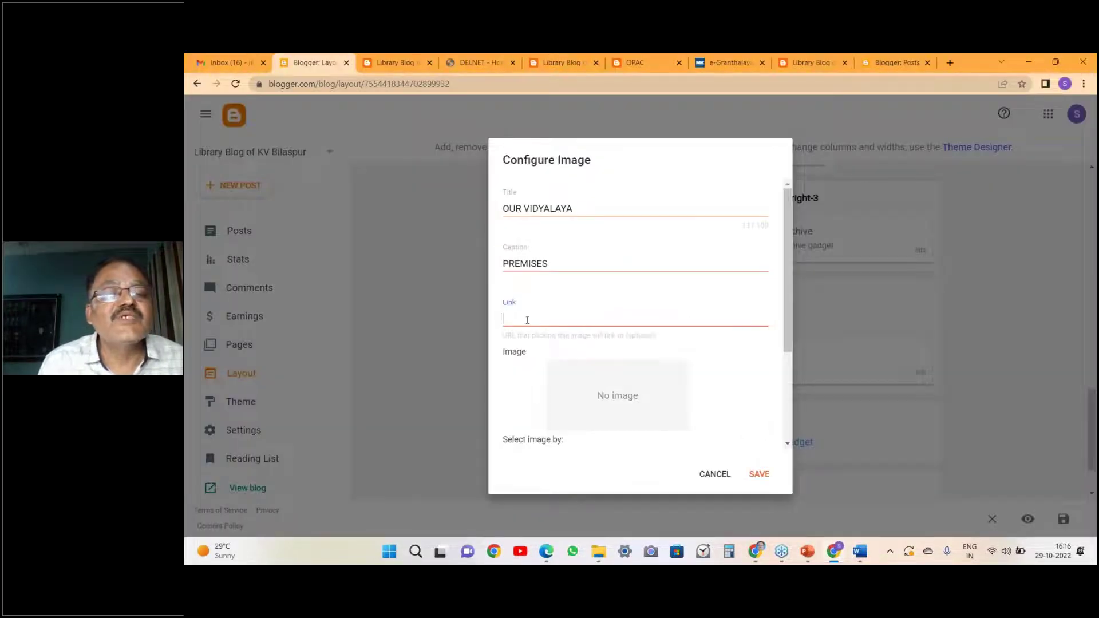
{"action": "key", "text": "ctrl+v"}
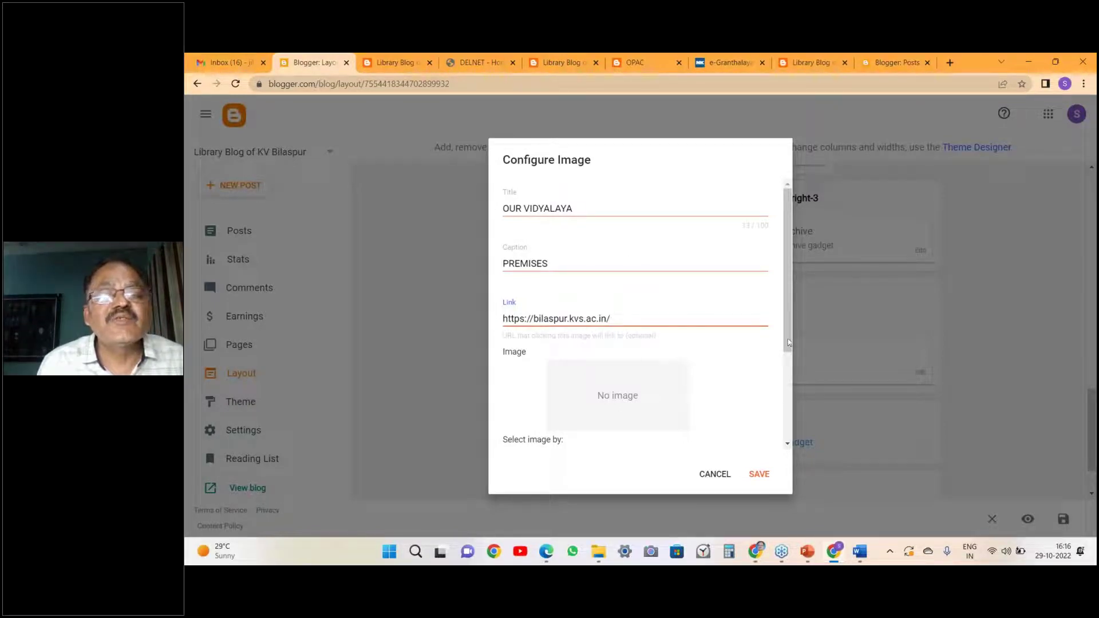
Upload the kv Bilaspur image from the OM BLOGCREATION folder to the OUR VIDYALAYA gadget and save the gadget.
{"action": "left_click_drag", "start_coordinate": [788, 335], "coordinate": [797, 400]}
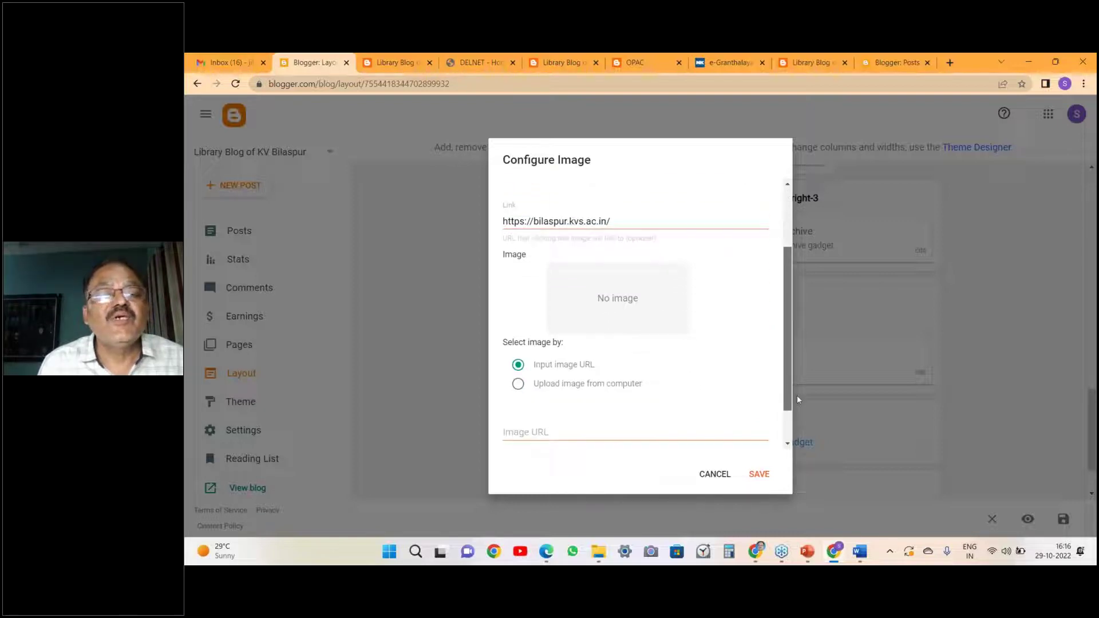
{"action": "left_click", "coordinate": [517, 384]}
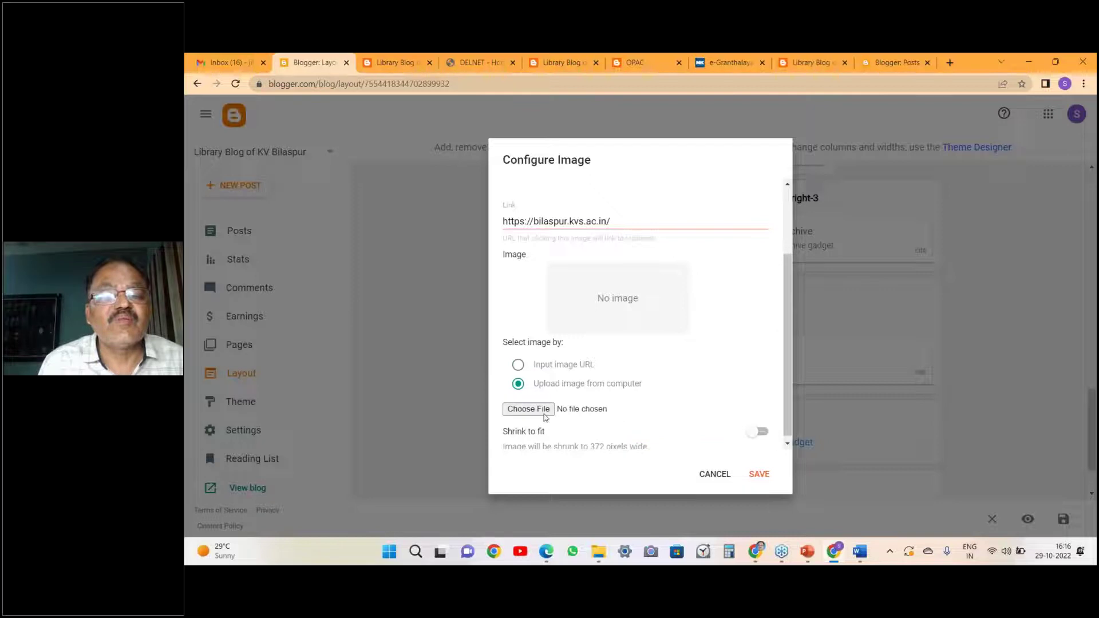
{"action": "left_click", "coordinate": [547, 412]}
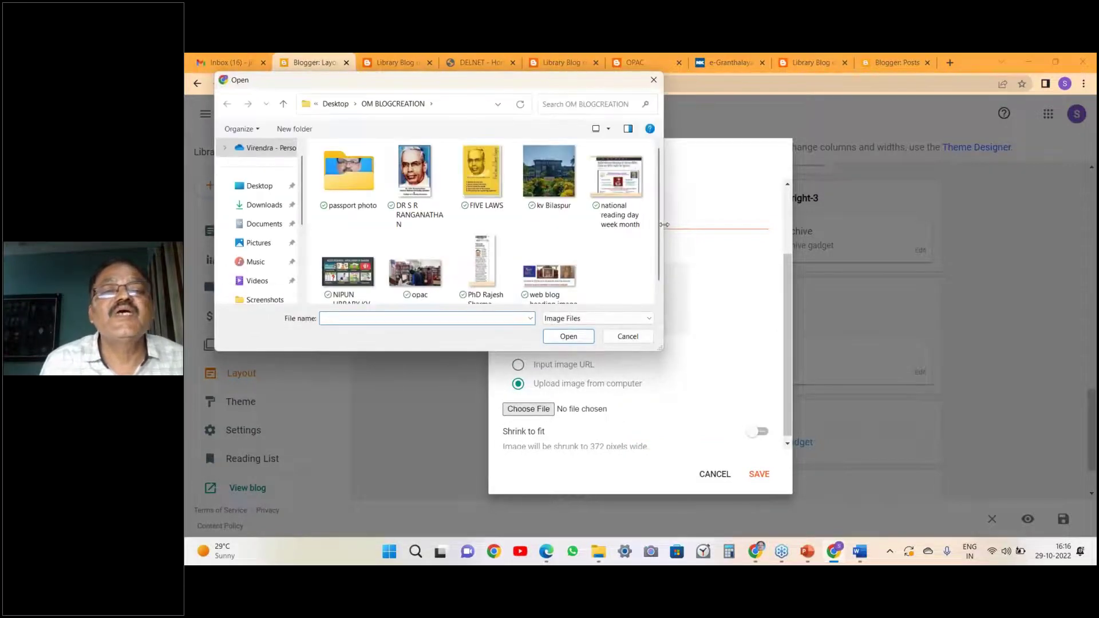
{"action": "left_click", "coordinate": [549, 174]}
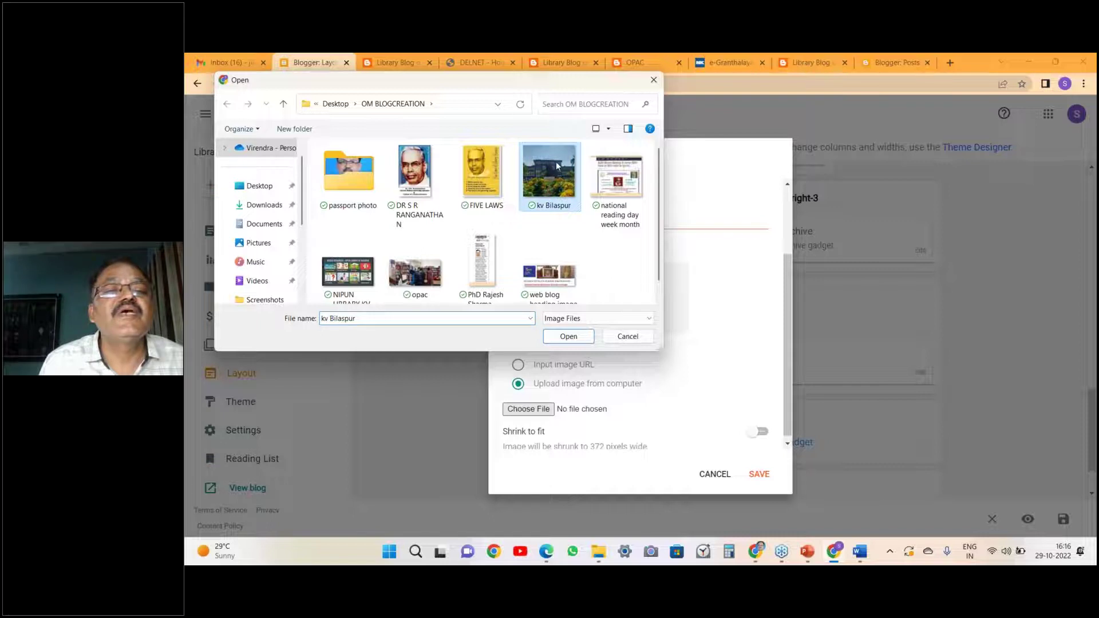
{"action": "left_click", "coordinate": [568, 336]}
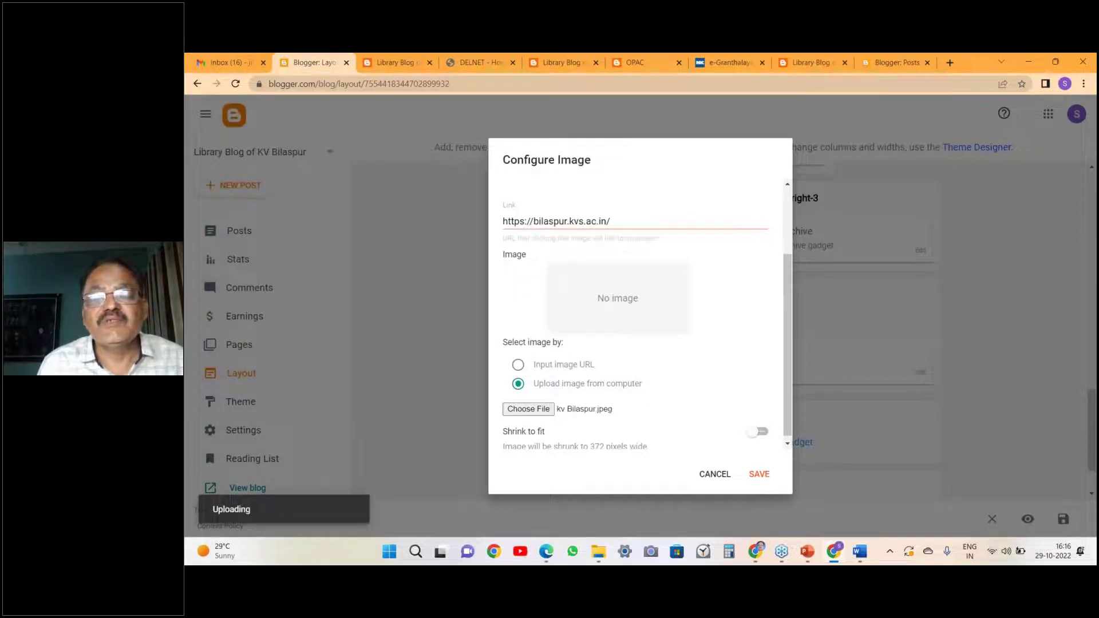
{"action": "left_click", "coordinate": [755, 437]}
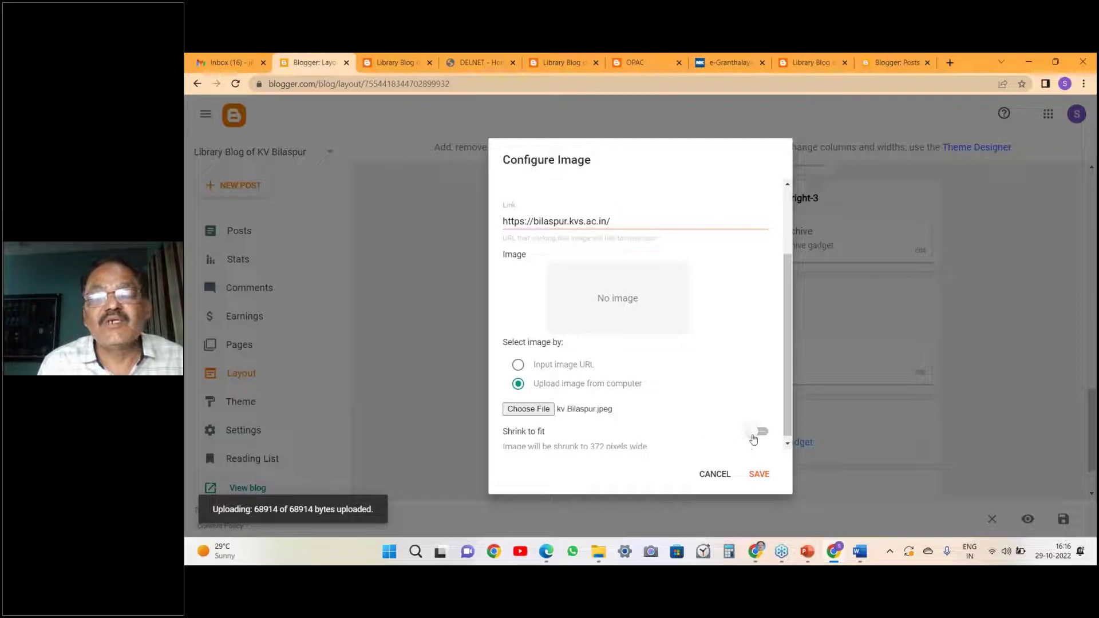
{"action": "left_click", "coordinate": [759, 474]}
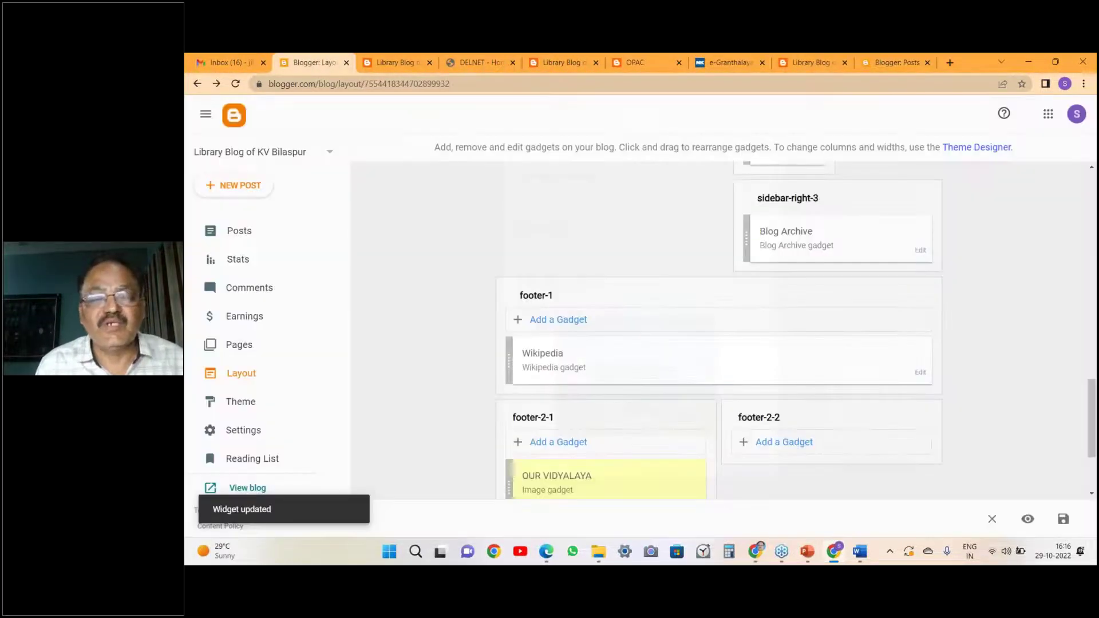
Reload the published blog's DELNET page and examine the Followers, Wikipedia and OUR VIDYALAYA gadgets on it.
{"action": "left_click_drag", "start_coordinate": [1093, 417], "coordinate": [1093, 448]}
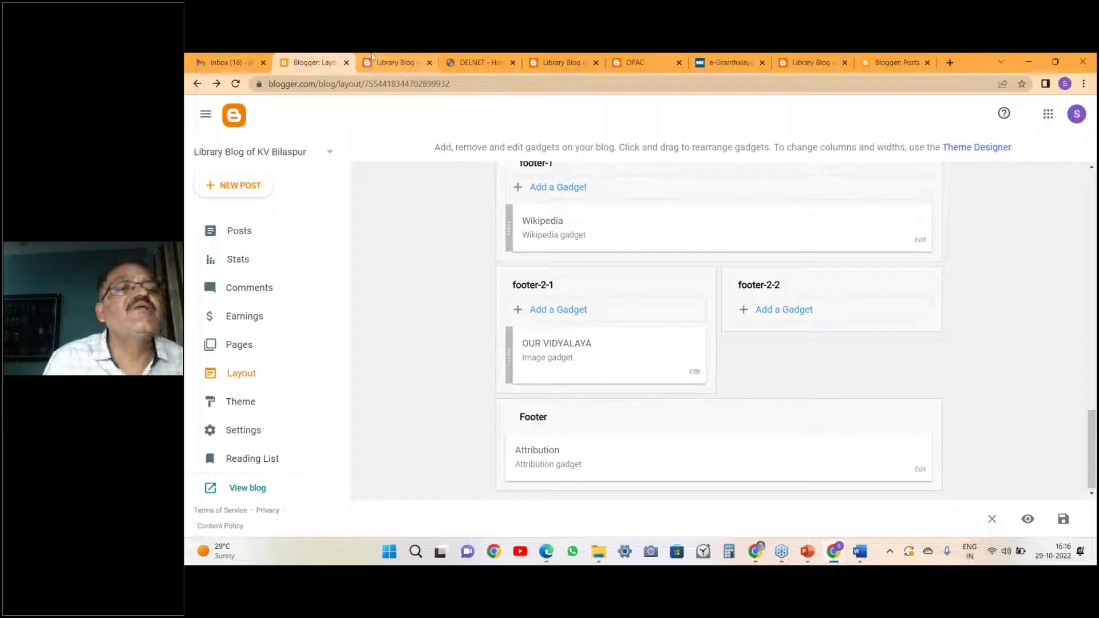
{"action": "left_click", "coordinate": [389, 68]}
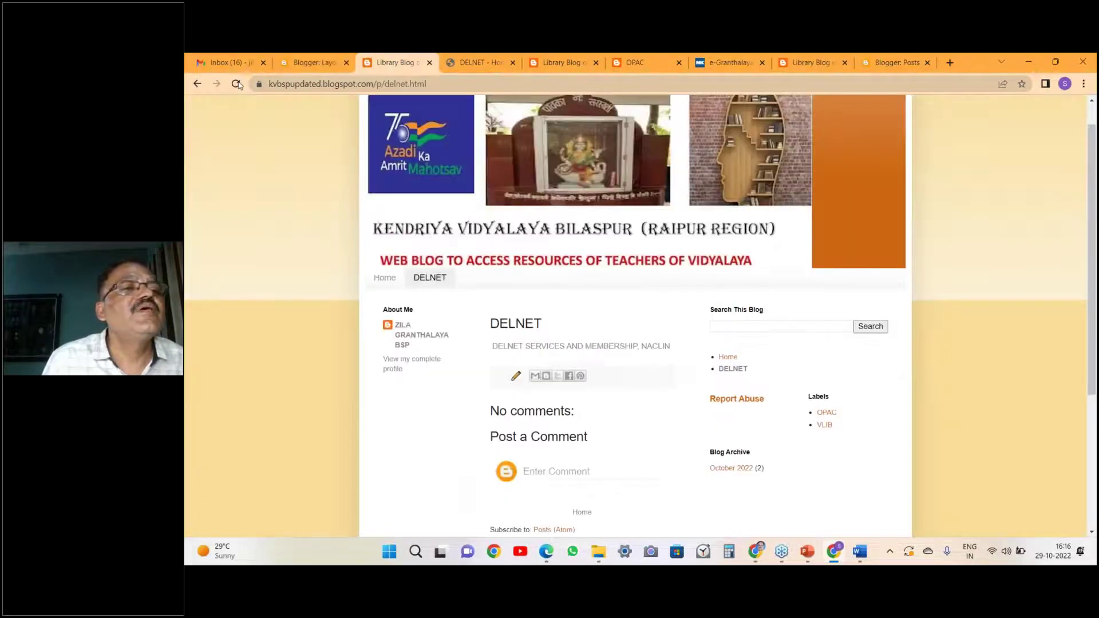
{"action": "left_click", "coordinate": [236, 84]}
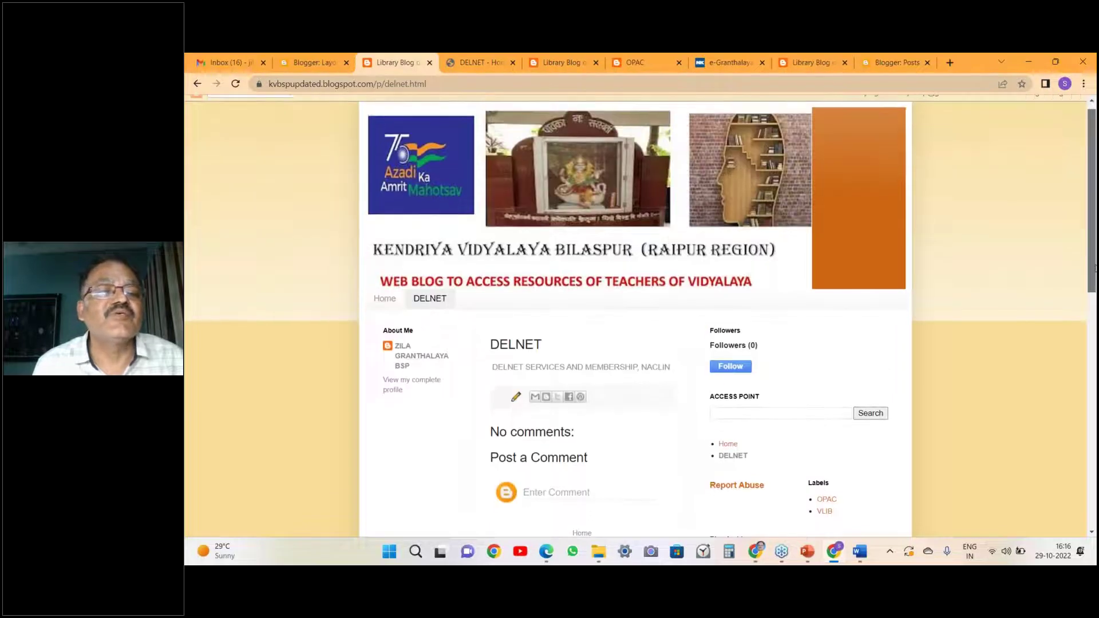
{"action": "left_click_drag", "start_coordinate": [1095, 269], "coordinate": [1095, 378]}
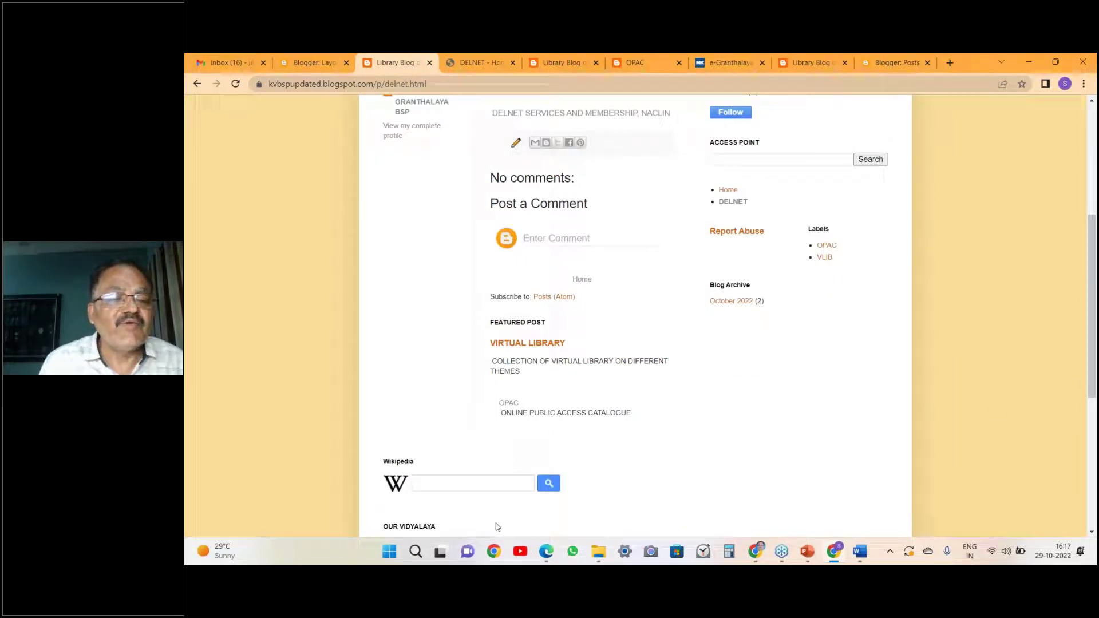
{"action": "left_click", "coordinate": [435, 484]}
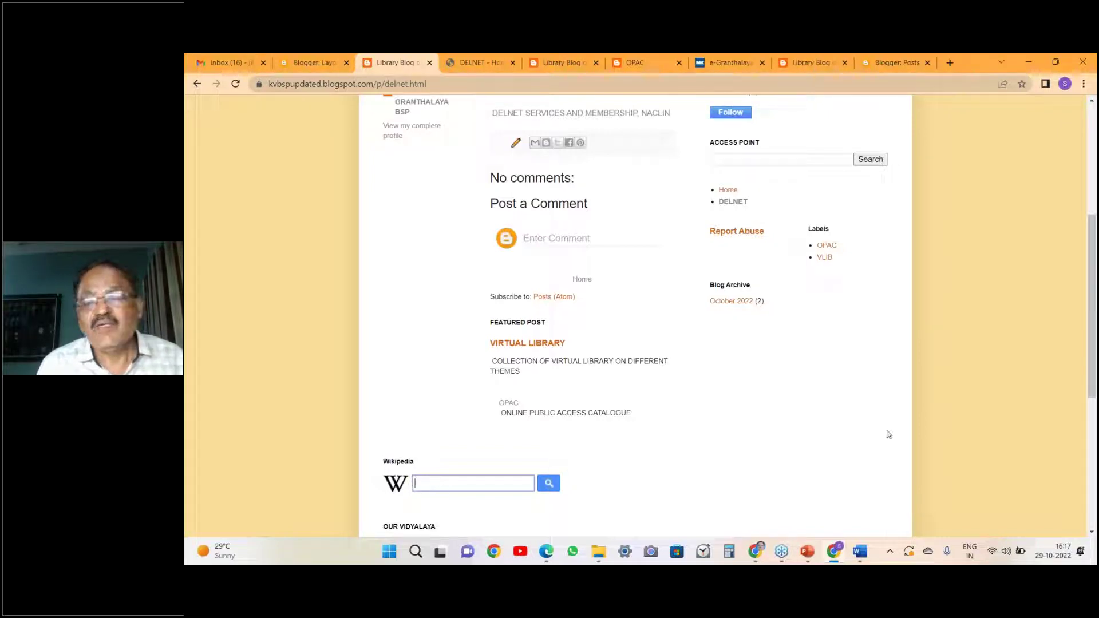
{"action": "left_click_drag", "start_coordinate": [1090, 389], "coordinate": [1095, 469]}
{"action": "left_click", "coordinate": [426, 286]}
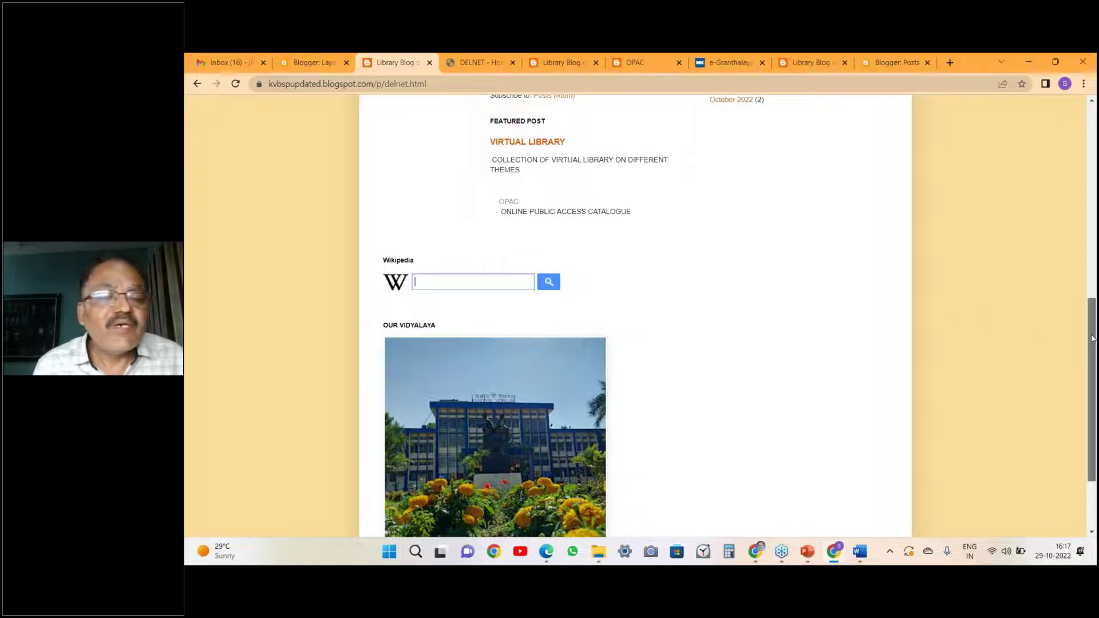
{"action": "left_click_drag", "start_coordinate": [1091, 338], "coordinate": [1095, 386]}
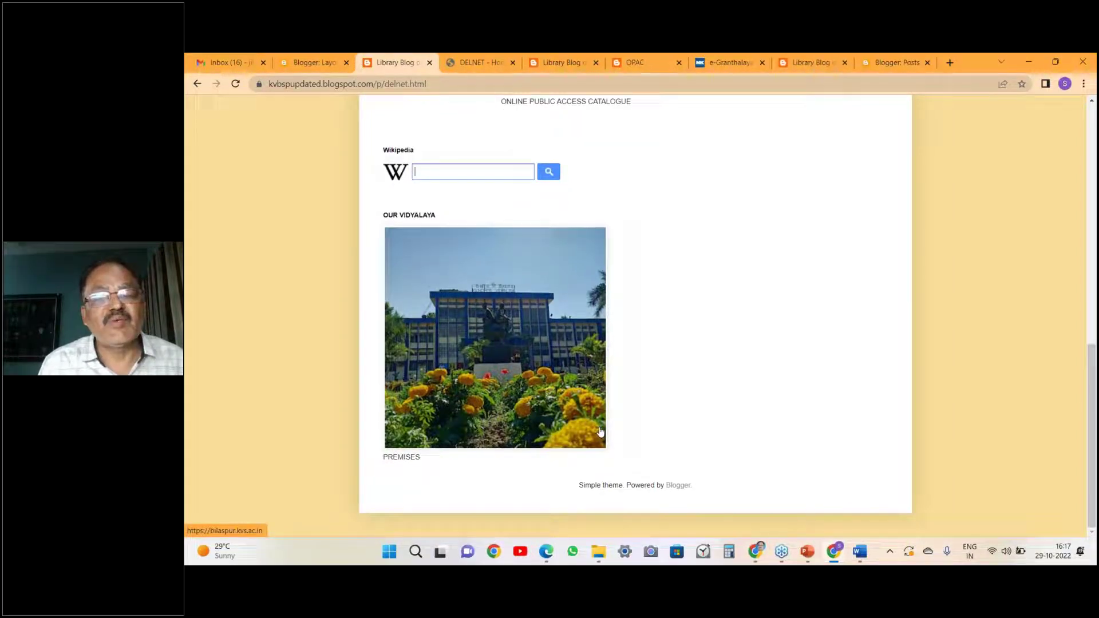
Follow the OUR VIDYALAYA image's link, close the Fit India Quiz pop-up and look through the school website's home page.
{"action": "left_click", "coordinate": [527, 390]}
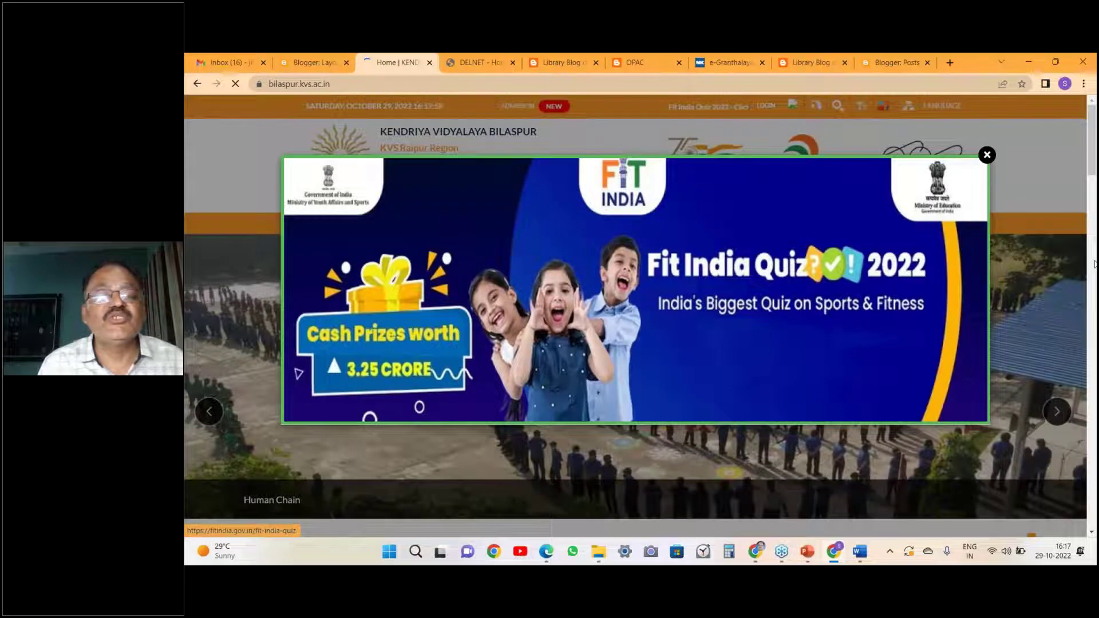
{"action": "scroll", "coordinate": [635, 315], "scroll_direction": "down", "scroll_amount": 5}
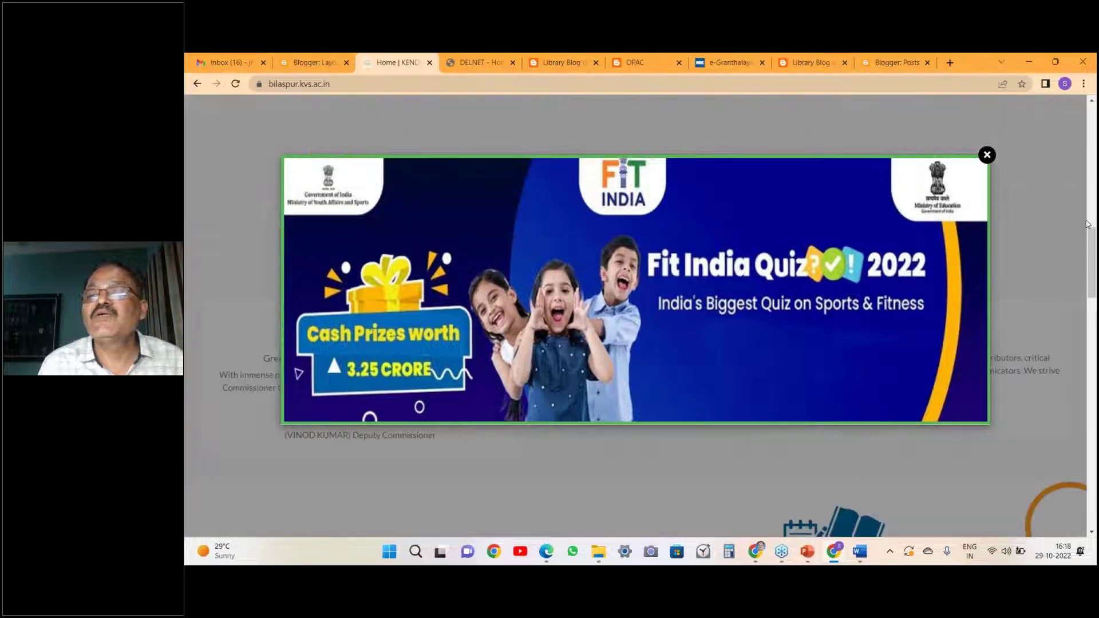
{"action": "scroll", "coordinate": [636, 315], "scroll_direction": "down", "scroll_amount": 5}
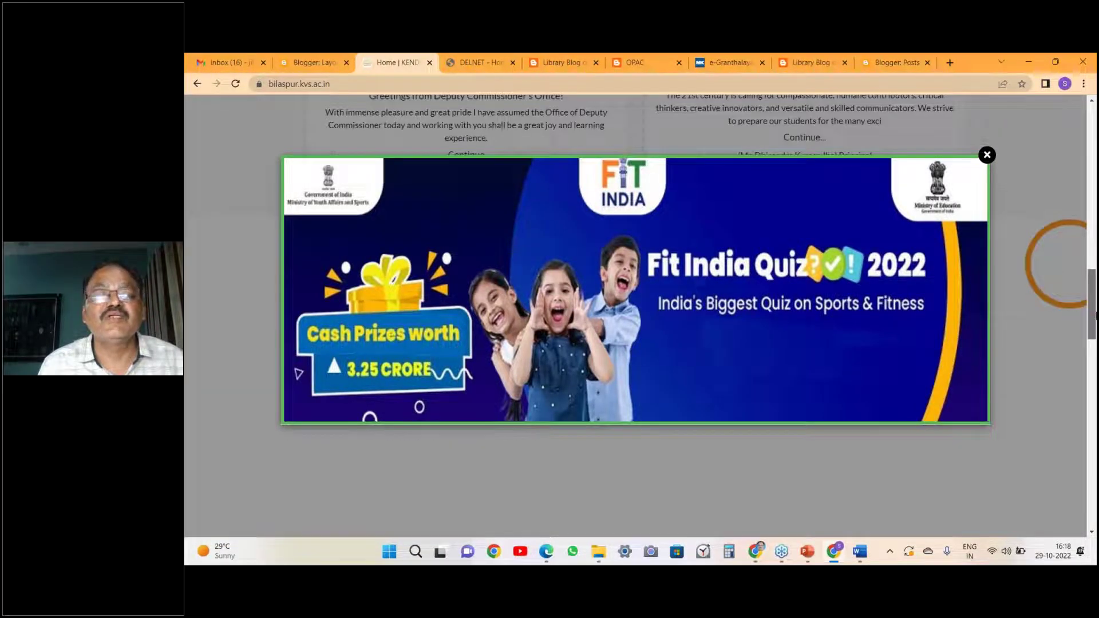
{"action": "scroll", "coordinate": [797, 181], "scroll_direction": "down", "scroll_amount": 3}
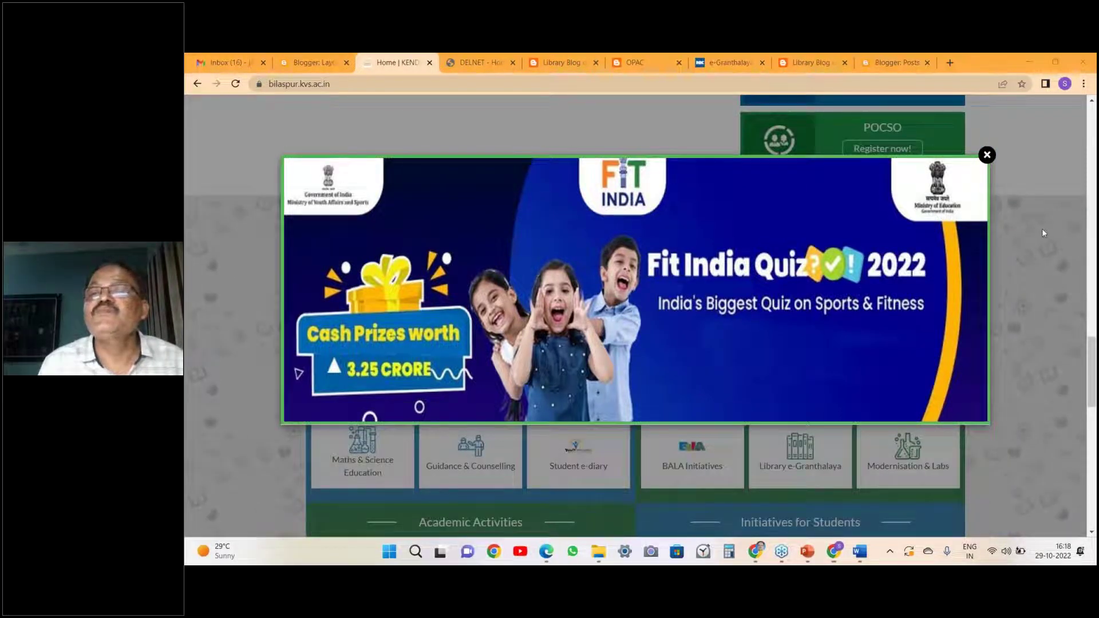
{"action": "left_click", "coordinate": [988, 156]}
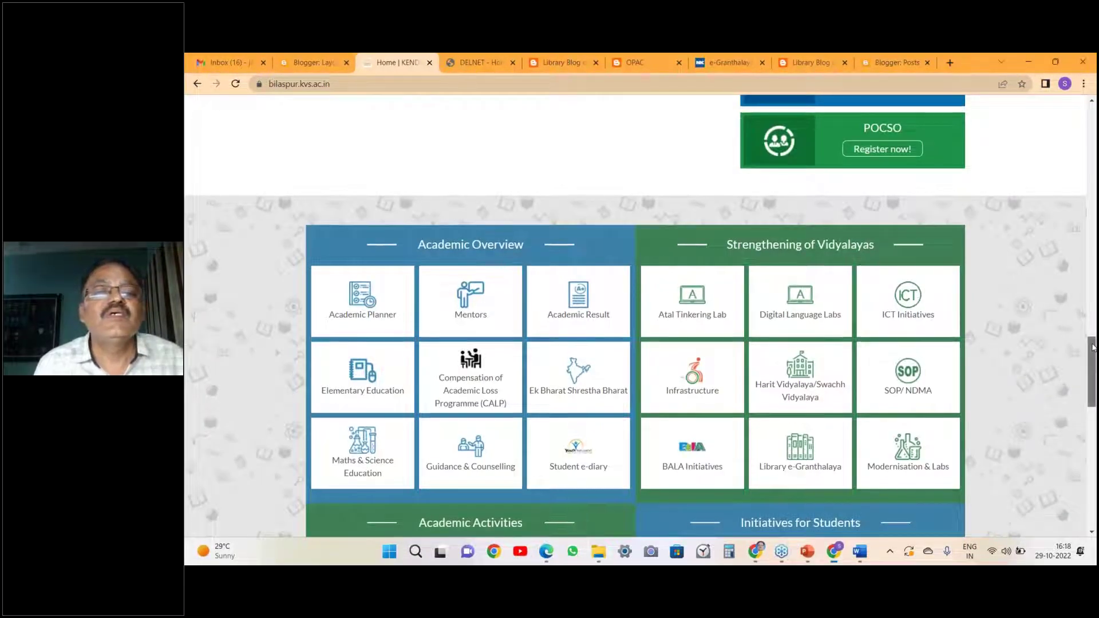
{"action": "scroll", "coordinate": [1079, 166], "scroll_direction": "up", "scroll_amount": 10}
{"action": "scroll", "coordinate": [1079, 167], "scroll_direction": "up", "scroll_amount": 7}
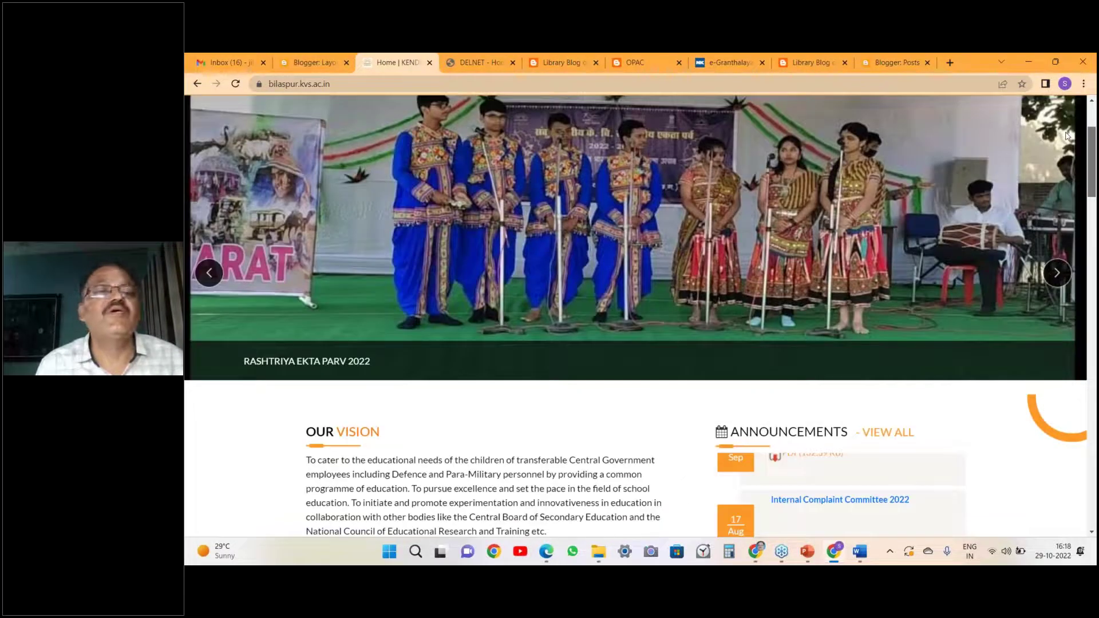
{"action": "scroll", "coordinate": [1067, 136], "scroll_direction": "up", "scroll_amount": 1}
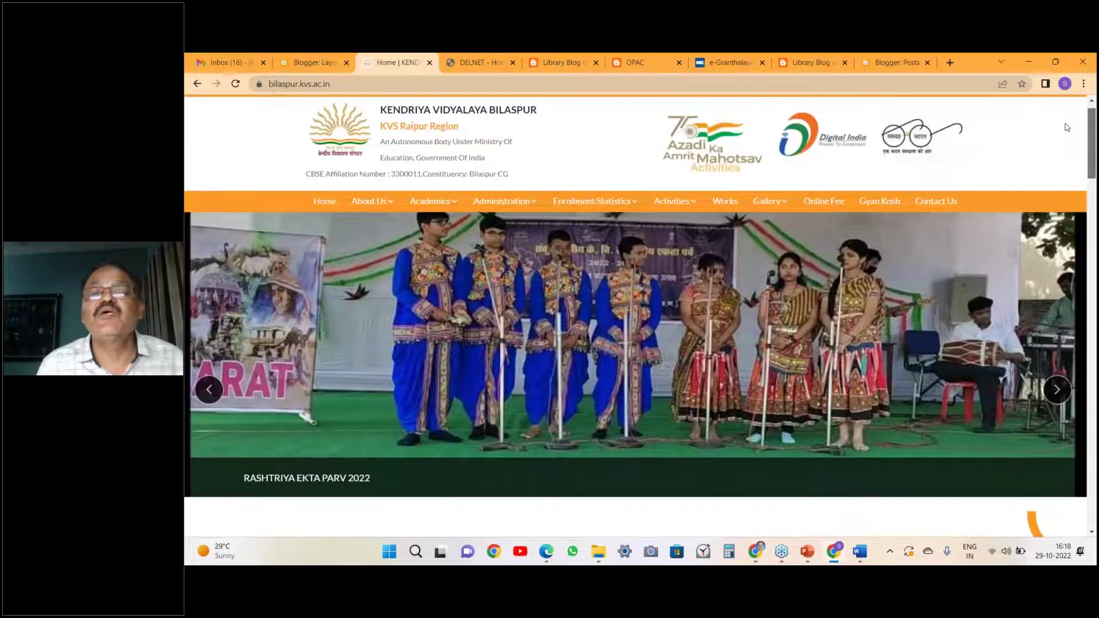
{"action": "scroll", "coordinate": [1067, 128], "scroll_direction": "up", "scroll_amount": 1}
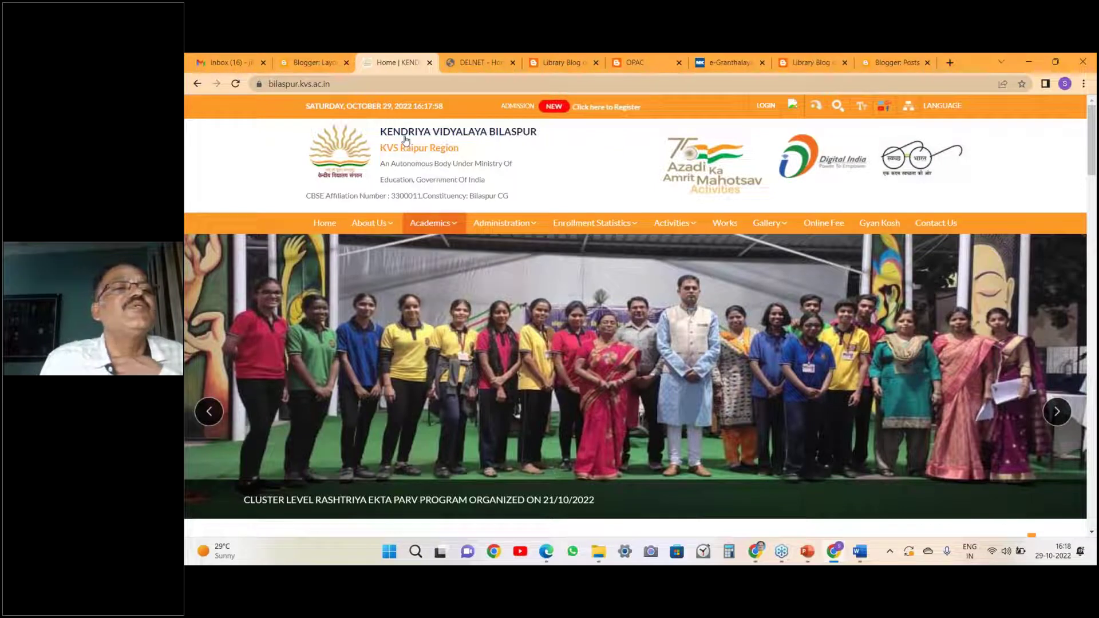
Return to the Blogger layout, reload it and start a Feed gadget in the sidebar-left-1 section.
{"action": "left_click", "coordinate": [314, 62]}
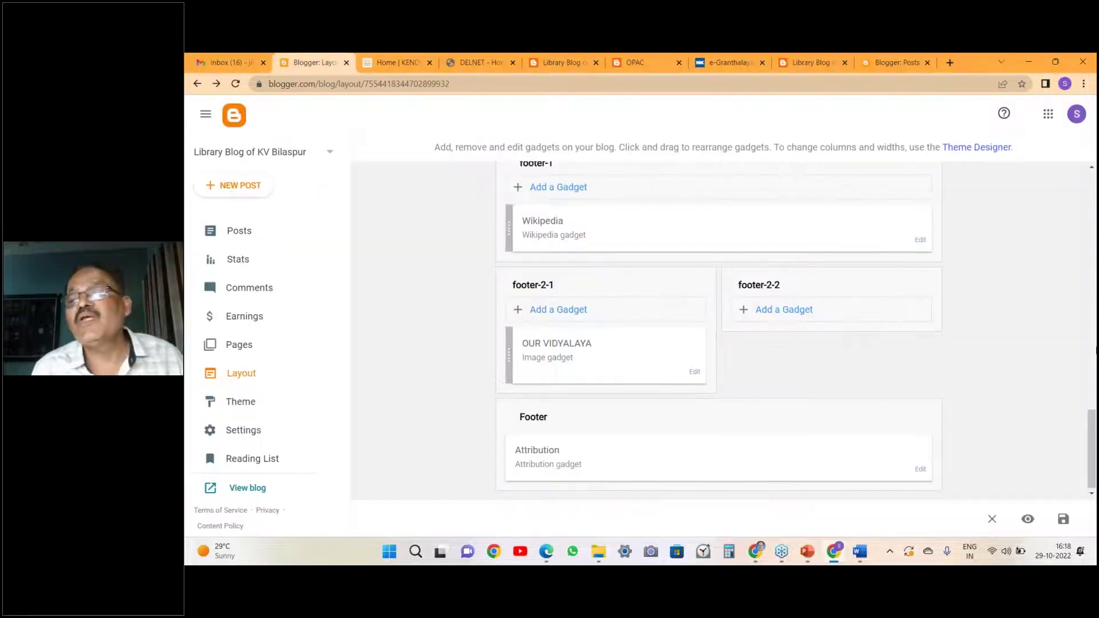
{"action": "left_click_drag", "start_coordinate": [1093, 435], "coordinate": [1094, 449]}
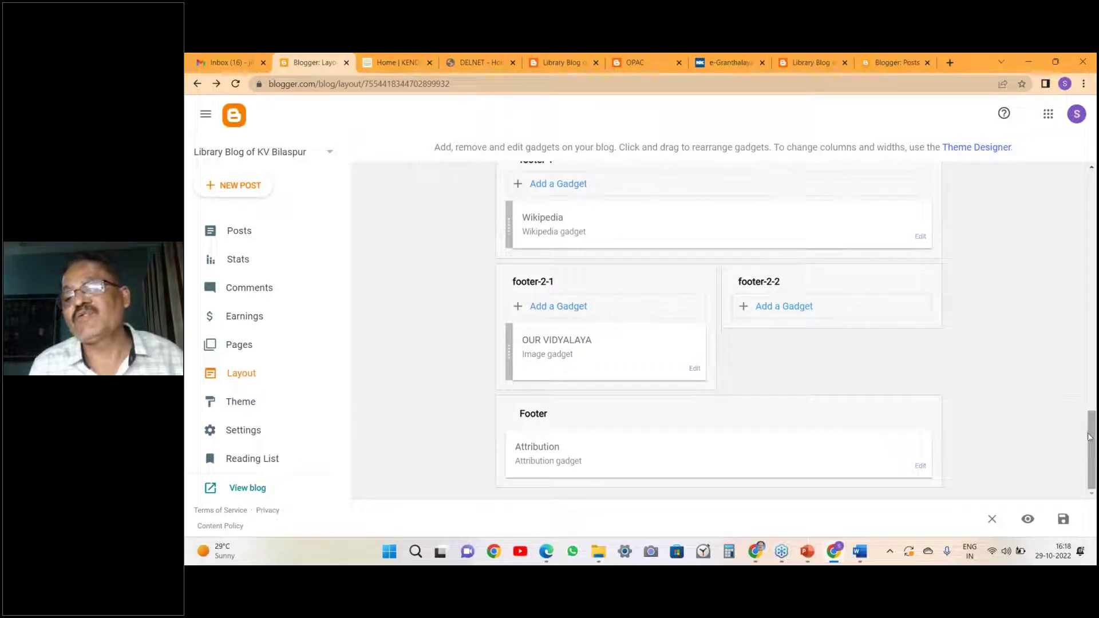
{"action": "left_click_drag", "start_coordinate": [1091, 438], "coordinate": [1095, 210]}
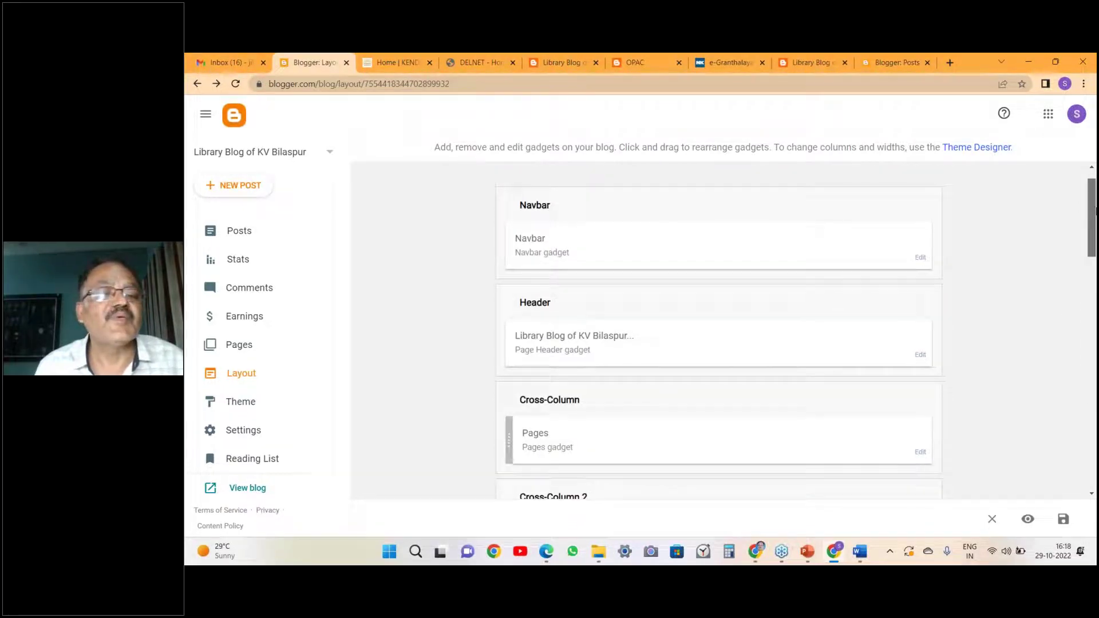
{"action": "scroll", "coordinate": [599, 327], "scroll_direction": "down", "scroll_amount": 2}
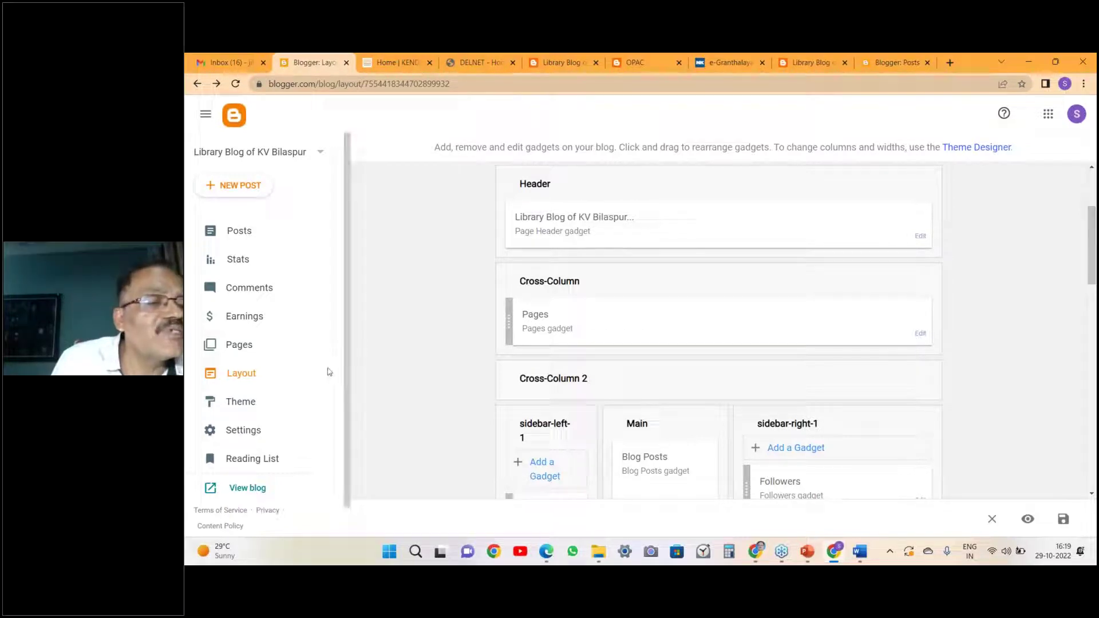
{"action": "left_click", "coordinate": [247, 380]}
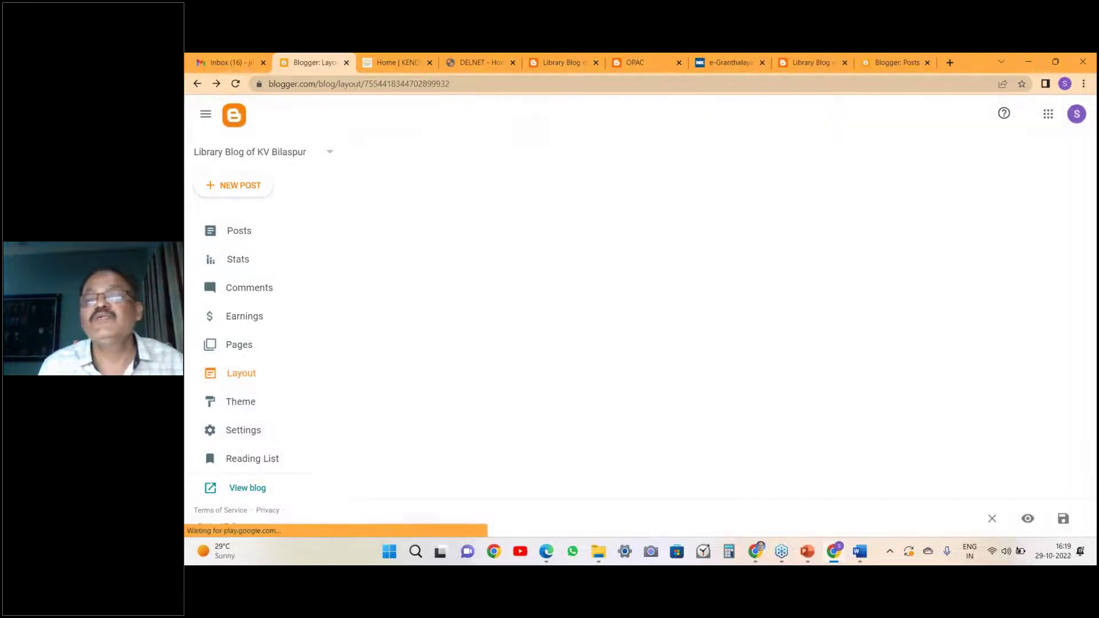
{"action": "left_click_drag", "start_coordinate": [1094, 218], "coordinate": [1093, 318]}
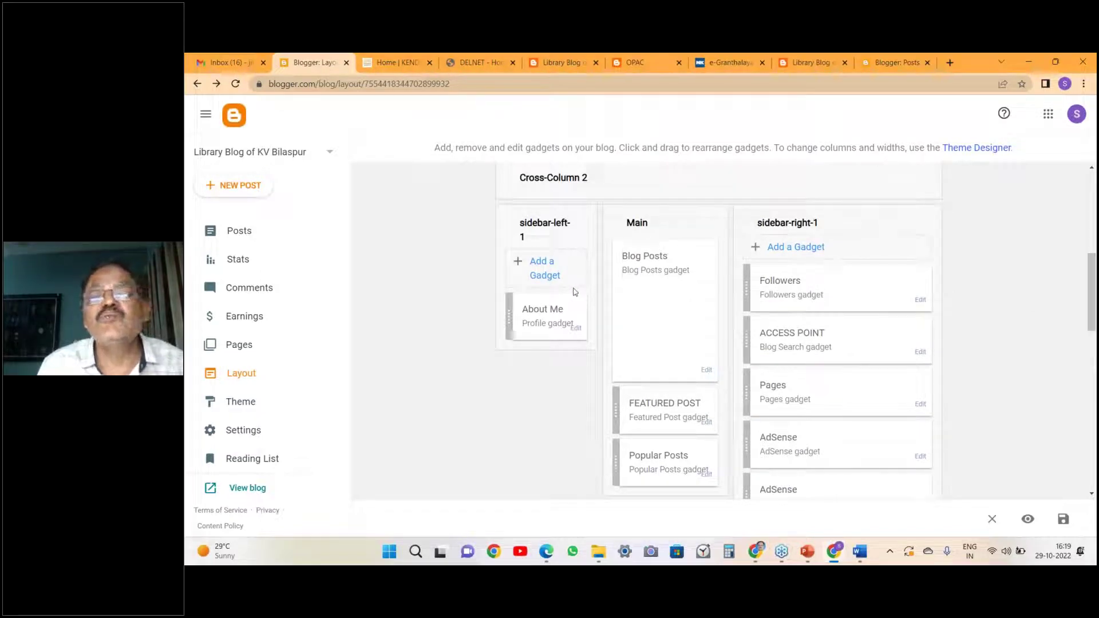
{"action": "left_click", "coordinate": [536, 278]}
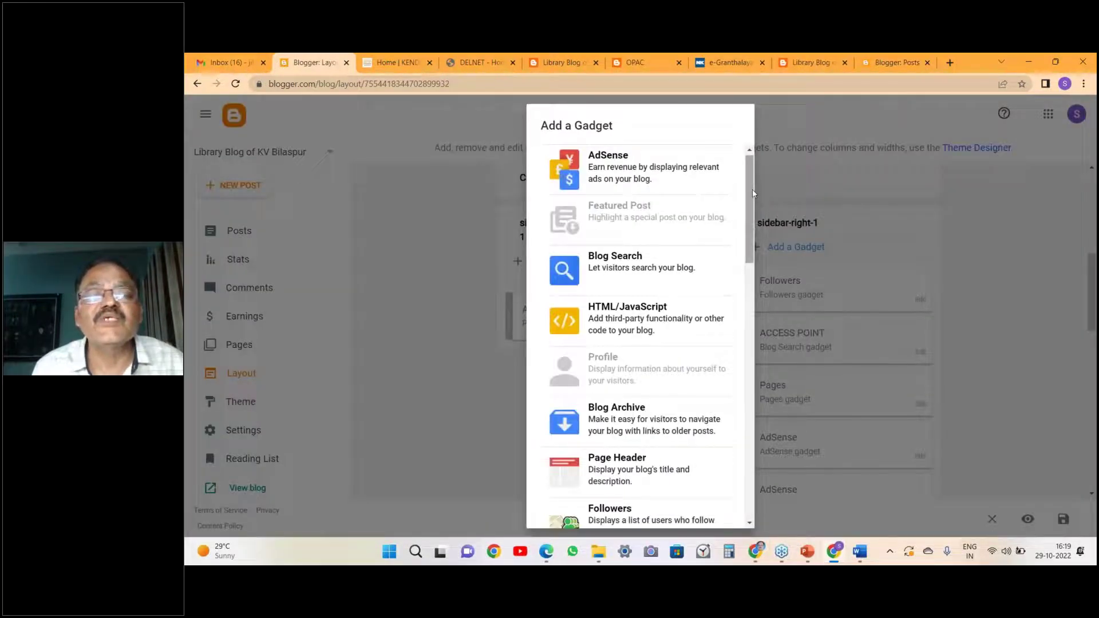
{"action": "left_click_drag", "start_coordinate": [753, 194], "coordinate": [770, 395]}
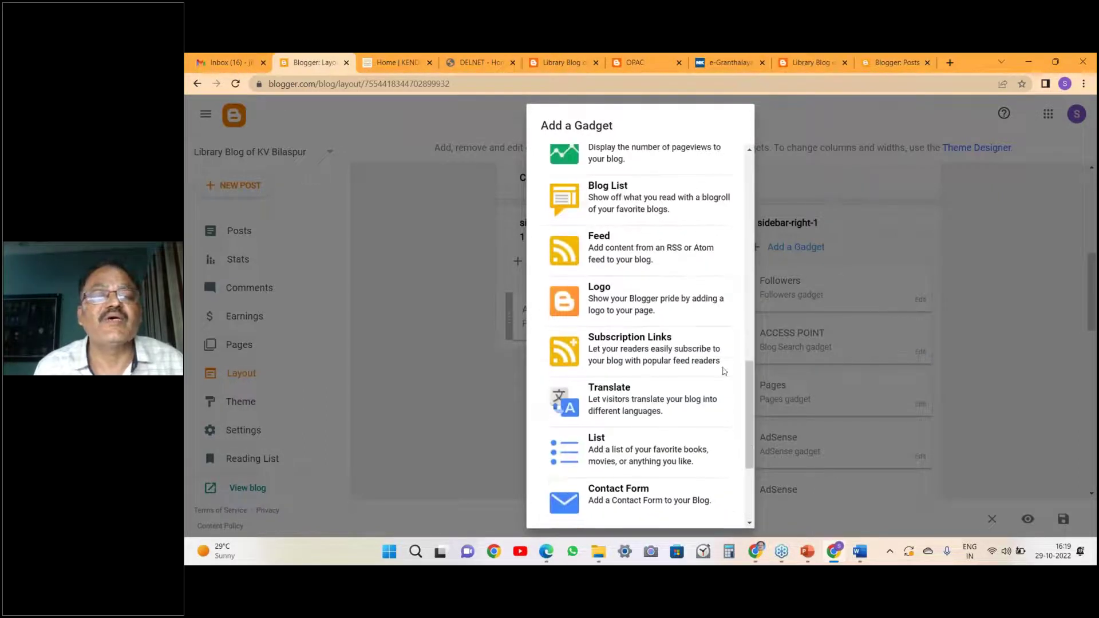
{"action": "left_click", "coordinate": [621, 261]}
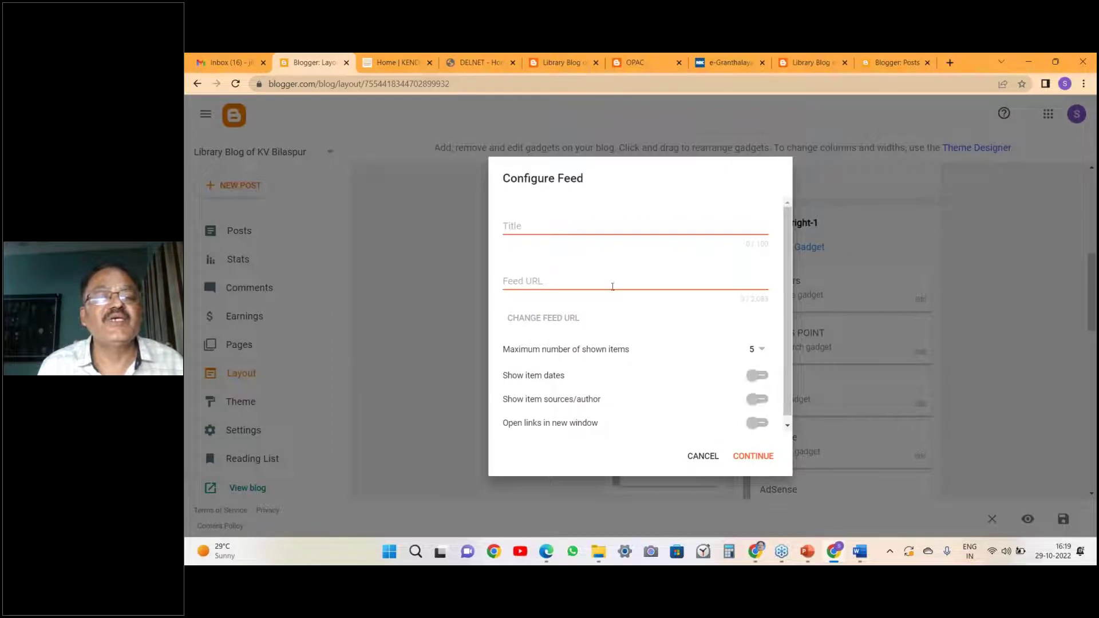
Search Google for "cricket rss feed url" in a new browser tab.
{"action": "left_click", "coordinate": [950, 62]}
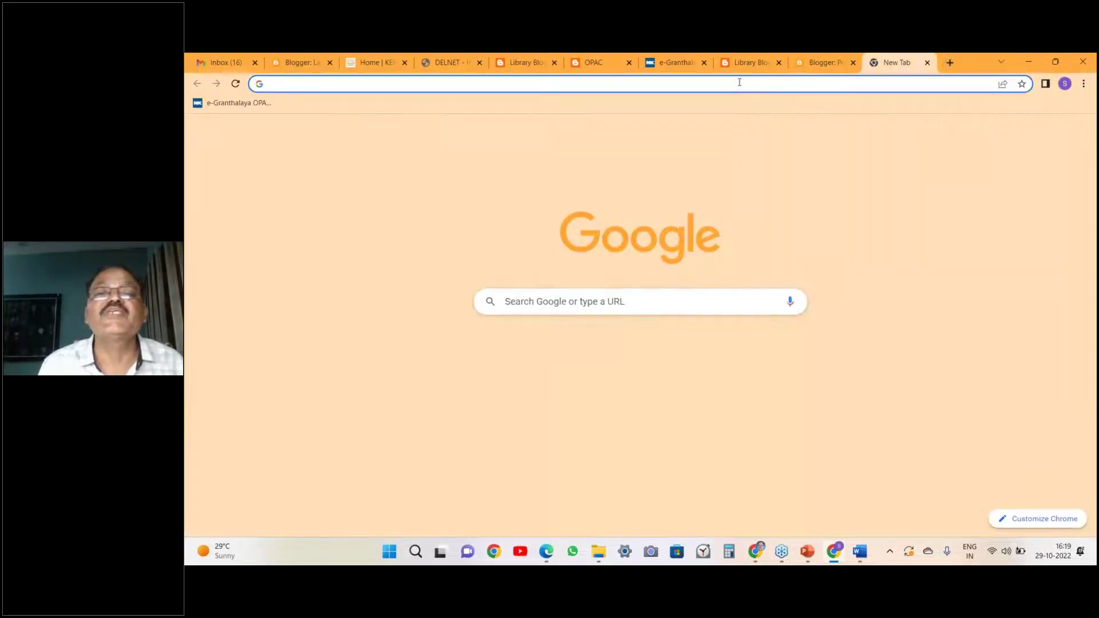
{"action": "left_click", "coordinate": [738, 83]}
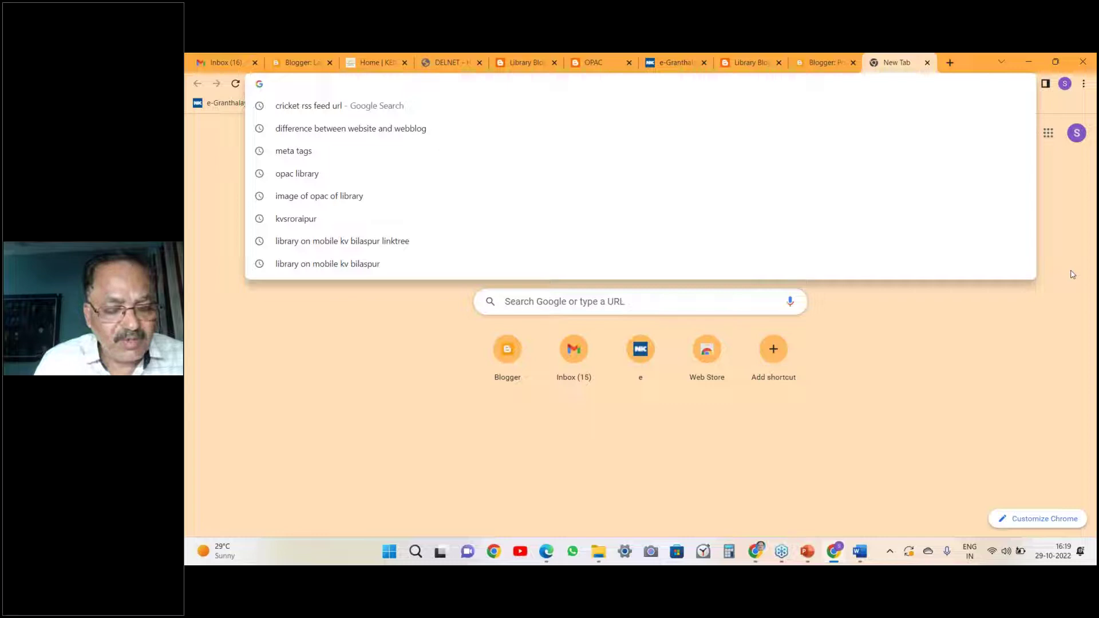
{"action": "type", "text": "CRICKET"}
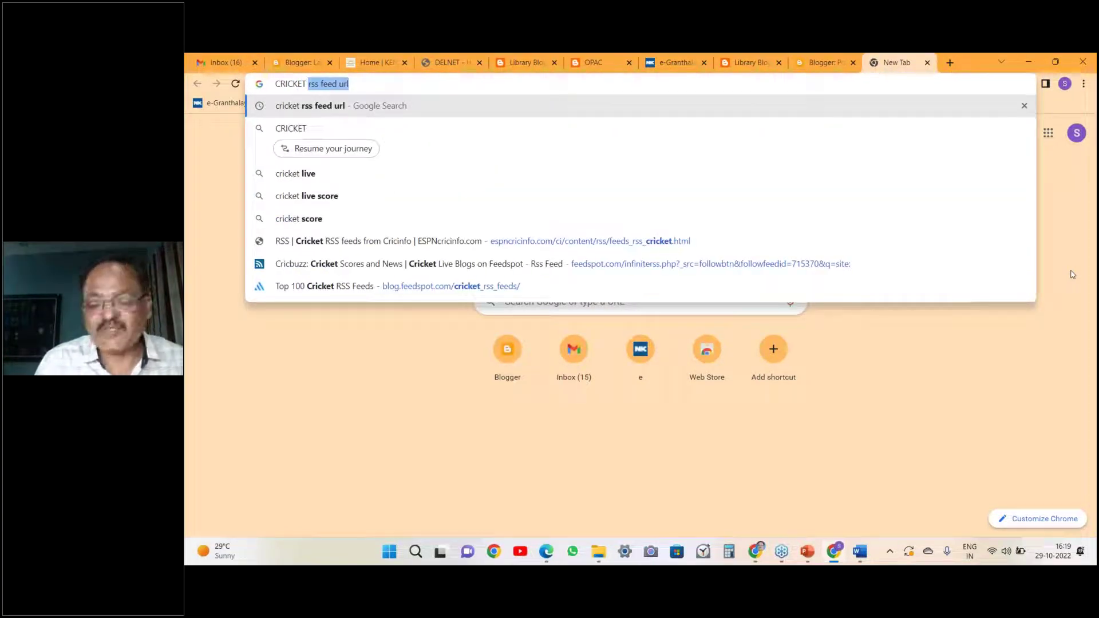
{"action": "key", "text": "Return"}
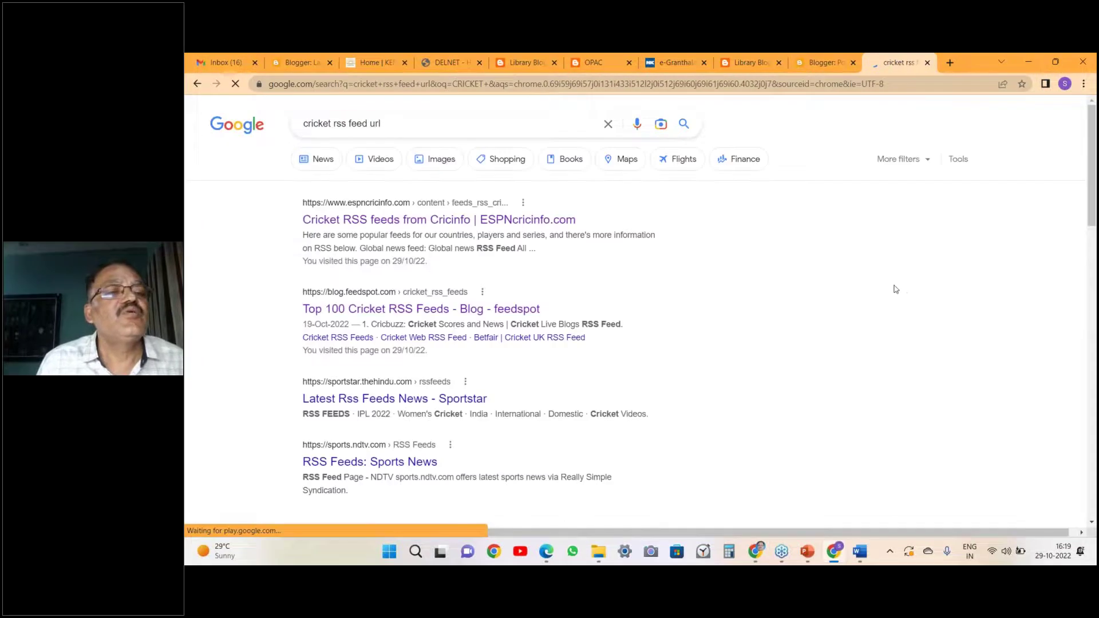
Open ESPNcricinfo's cricket RSS feeds page from the search results, open the India feed and copy its URL.
{"action": "left_click", "coordinate": [511, 224]}
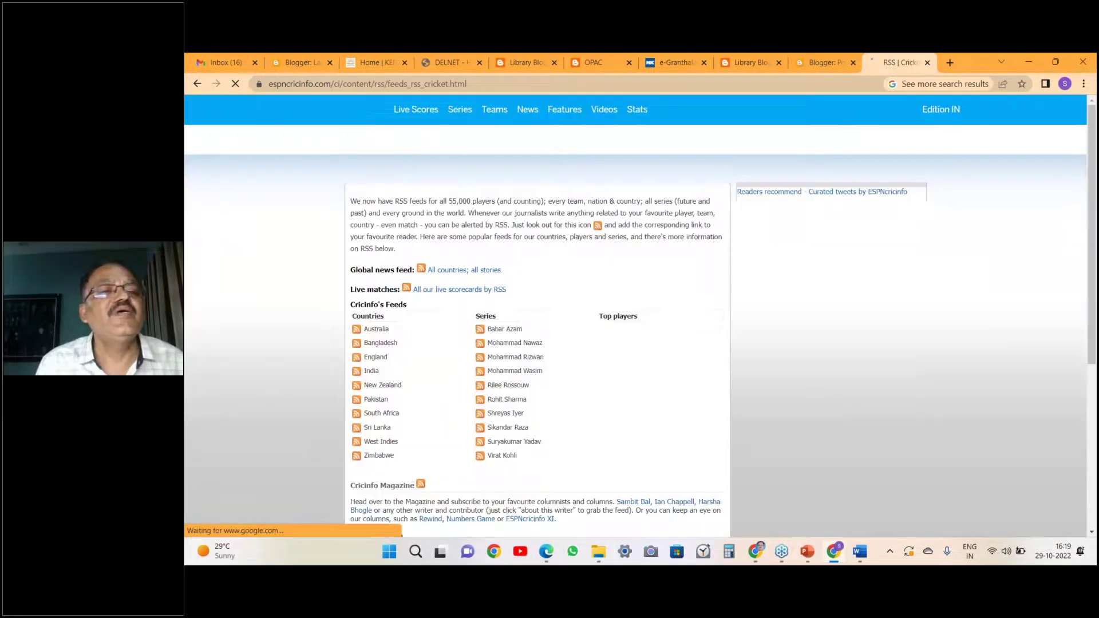
{"action": "left_click_drag", "start_coordinate": [466, 83], "coordinate": [268, 84]}
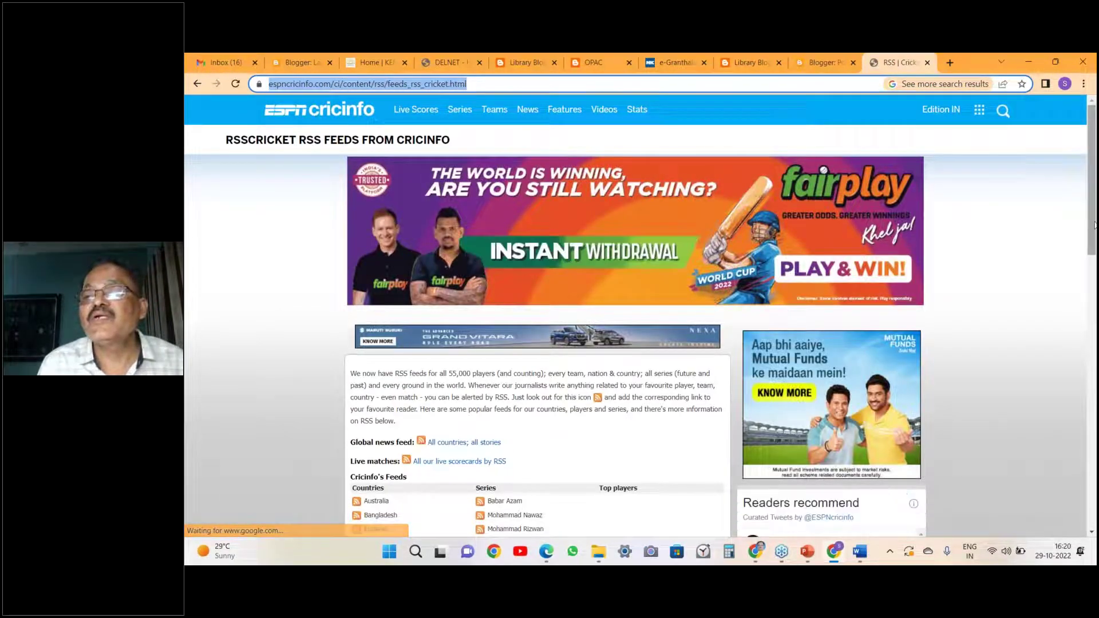
{"action": "left_click_drag", "start_coordinate": [1093, 222], "coordinate": [1093, 262]}
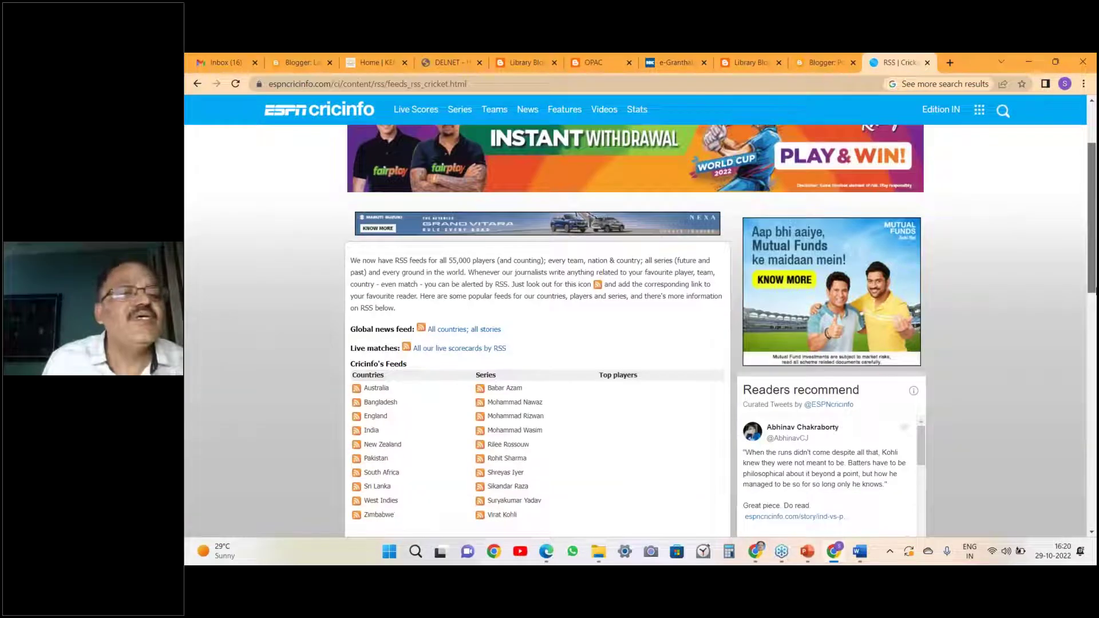
{"action": "scroll", "coordinate": [368, 277], "scroll_direction": "down", "scroll_amount": 3}
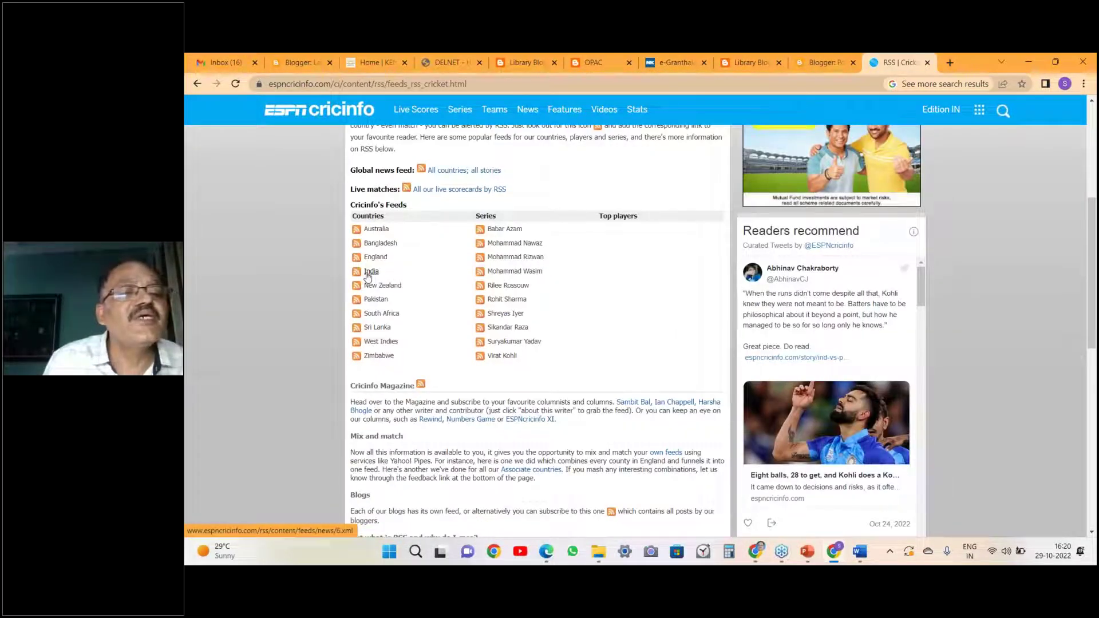
{"action": "left_click", "coordinate": [368, 275]}
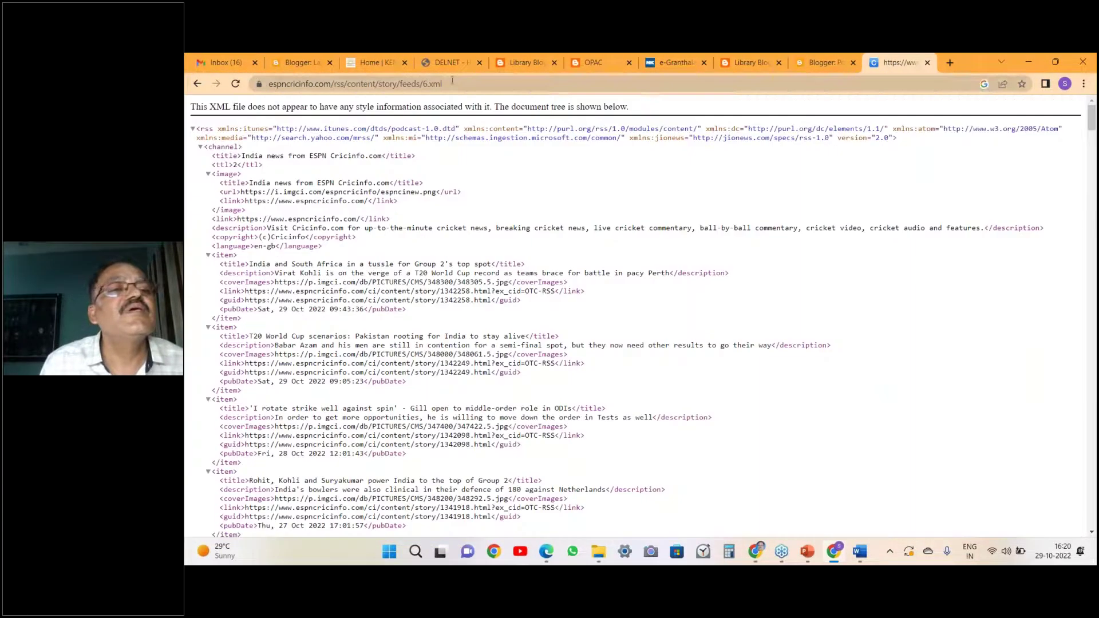
{"action": "left_click_drag", "start_coordinate": [444, 84], "coordinate": [264, 87]}
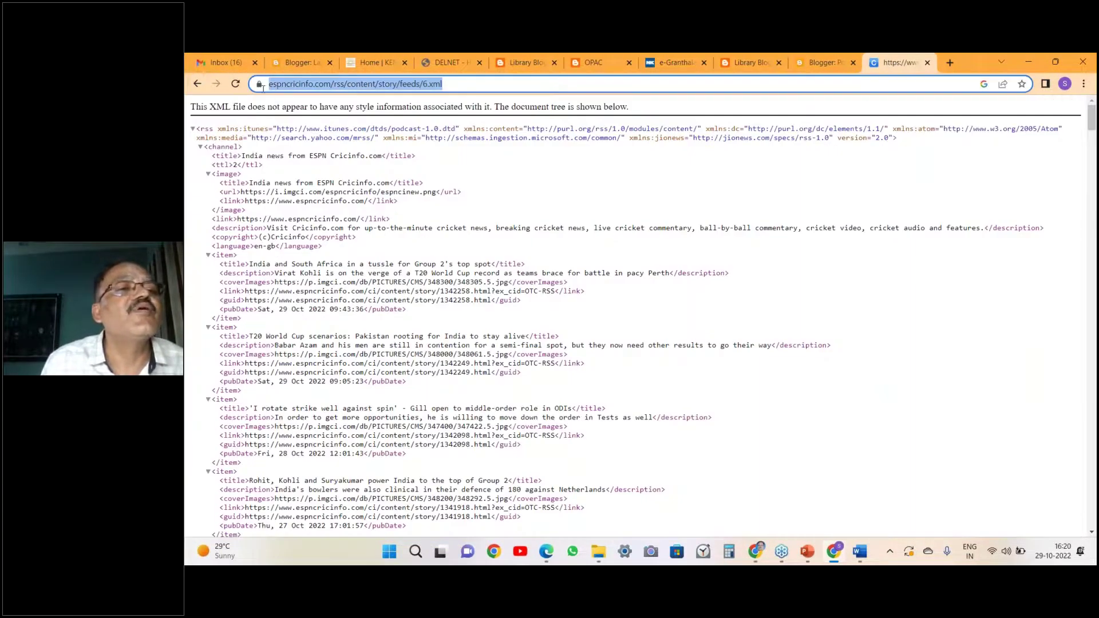
{"action": "right_click", "coordinate": [334, 88]}
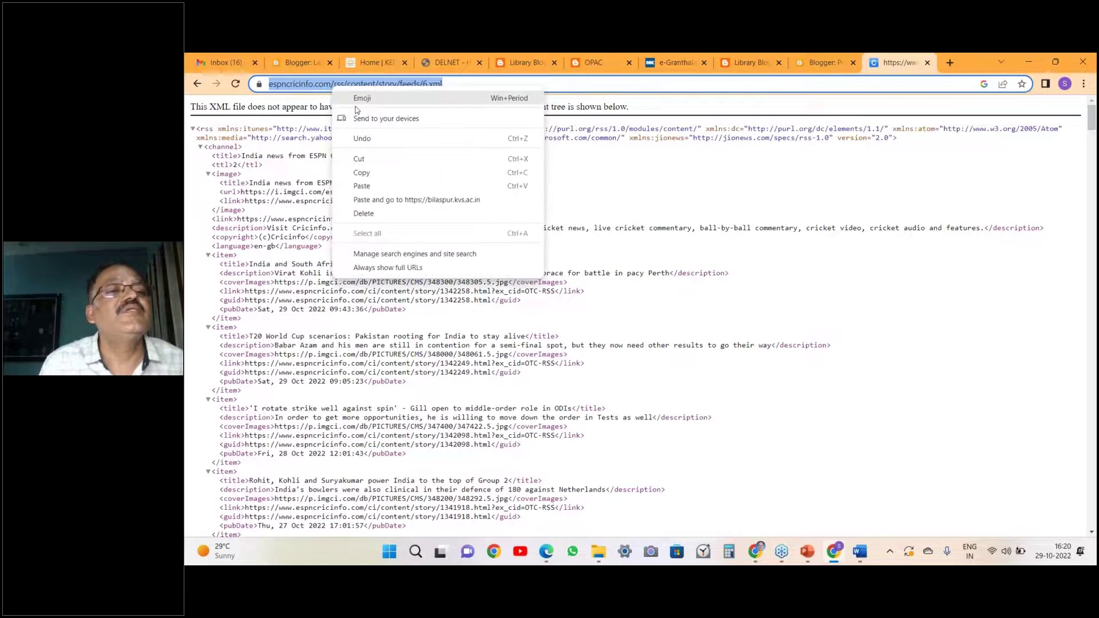
{"action": "left_click", "coordinate": [362, 173]}
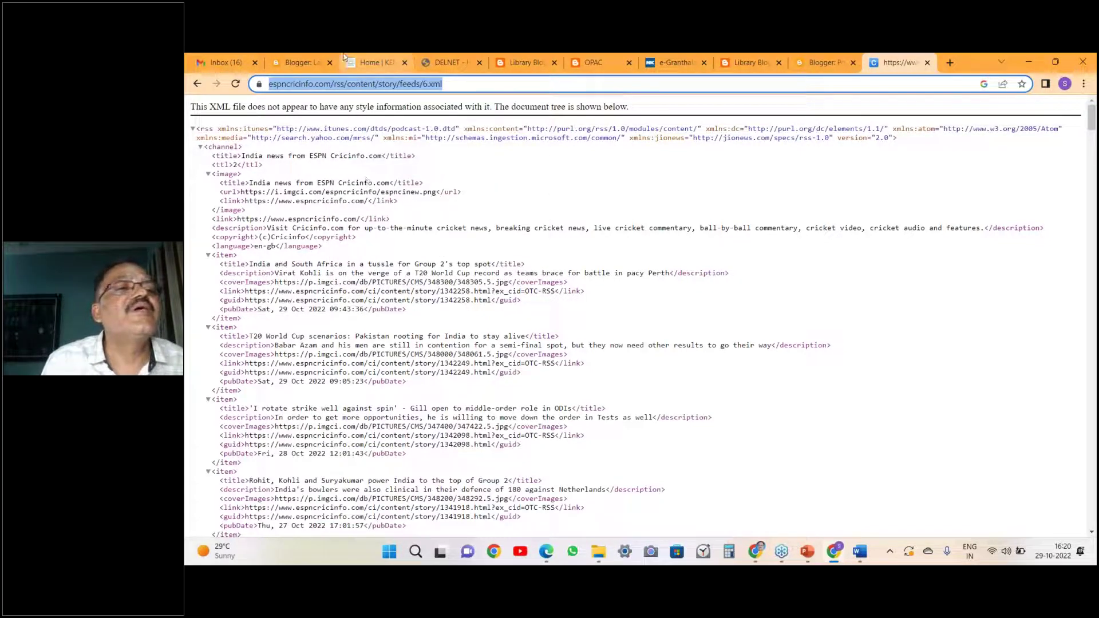
{"action": "left_click", "coordinate": [297, 64]}
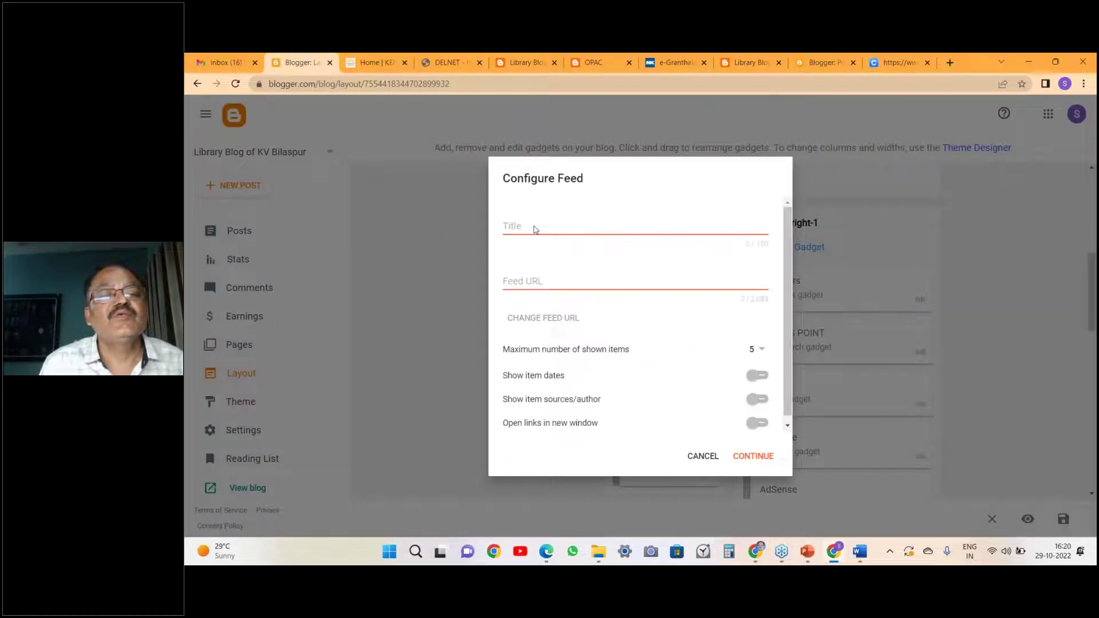
{"action": "left_click", "coordinate": [521, 279]}
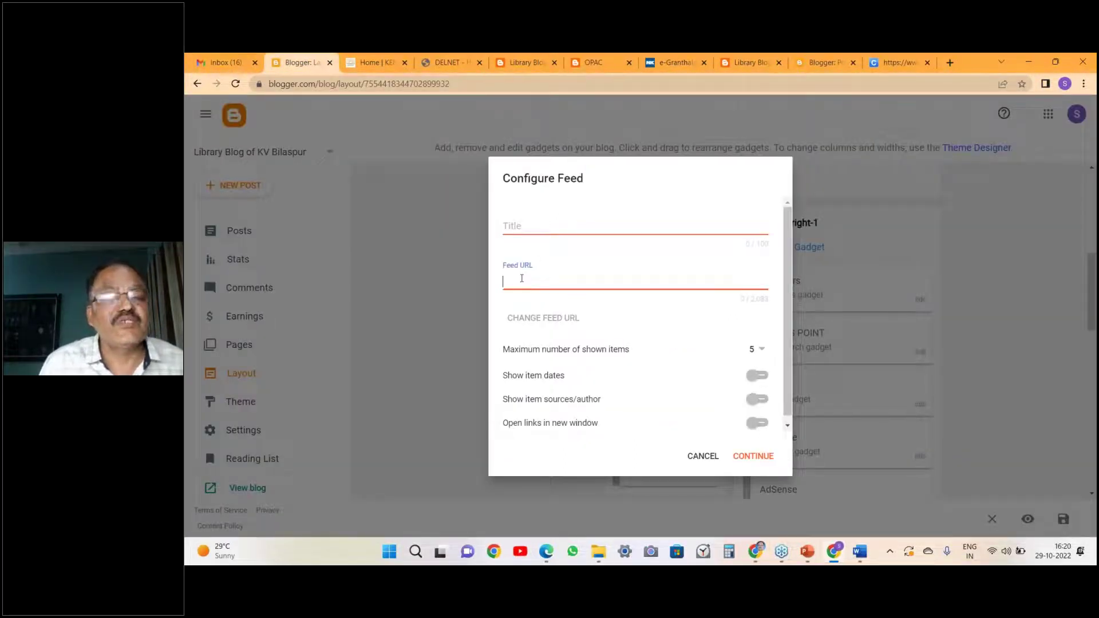
{"action": "key", "text": "ctrl+v"}
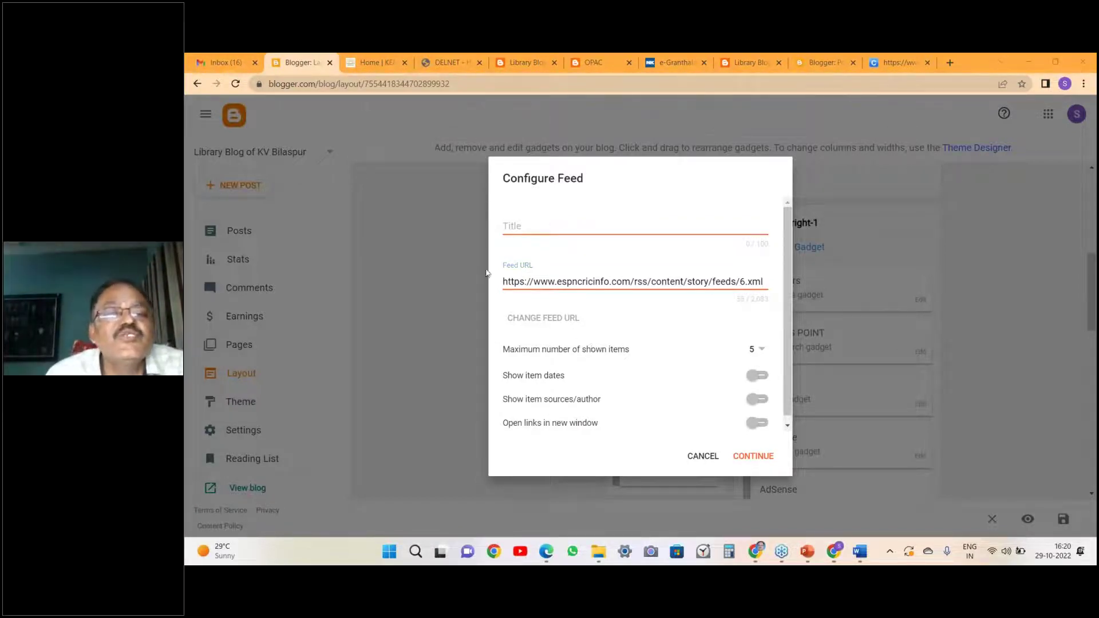
{"action": "left_click", "coordinate": [511, 228]}
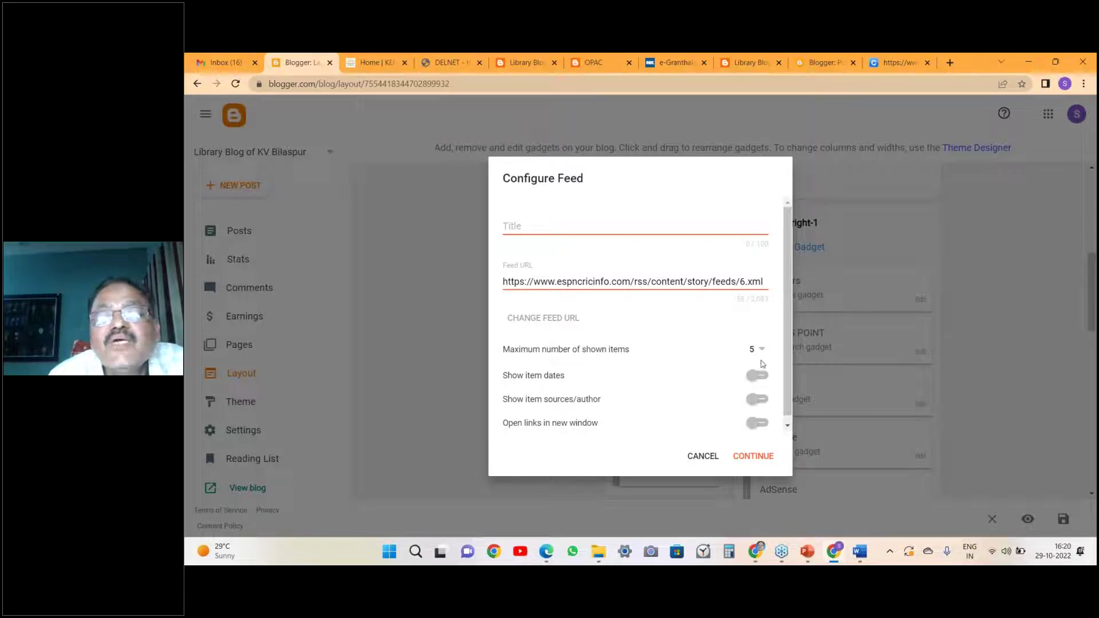
{"action": "left_click", "coordinate": [755, 456]}
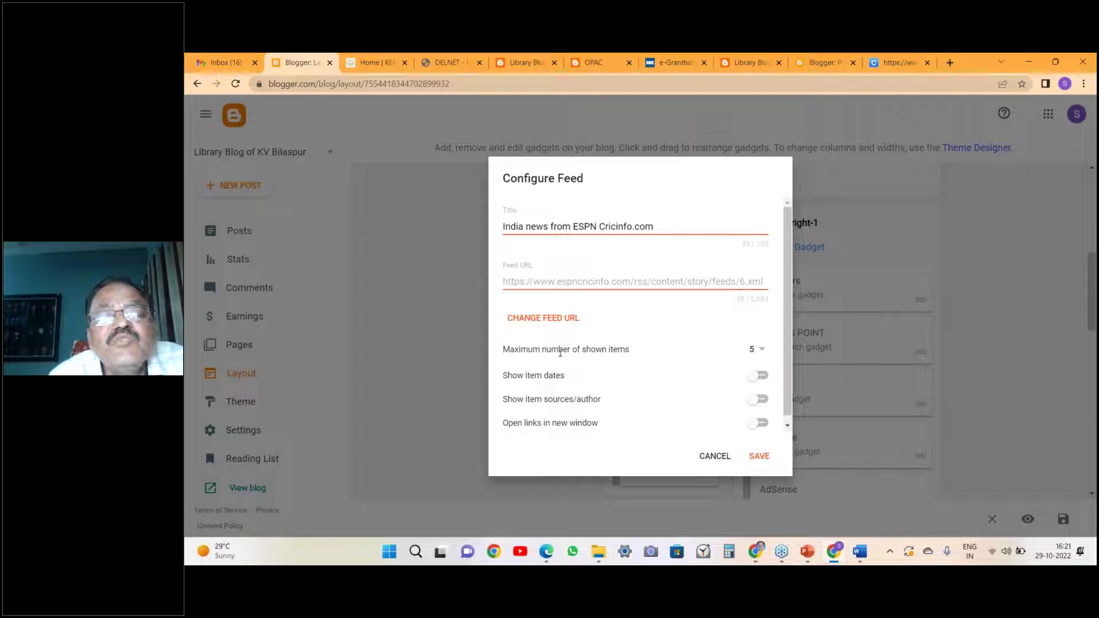
Limit the feed to 4 shown items, enable item dates, item sources/author and opening links in a new window, and save the gadget.
{"action": "left_click", "coordinate": [761, 354]}
{"action": "left_click", "coordinate": [748, 333]}
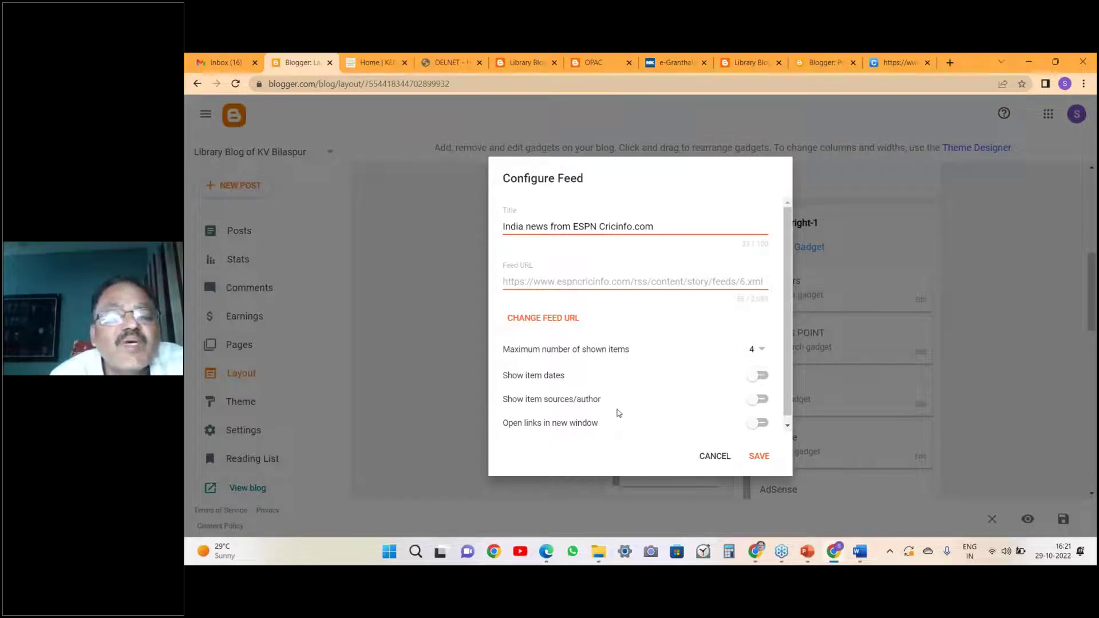
{"action": "left_click", "coordinate": [754, 376]}
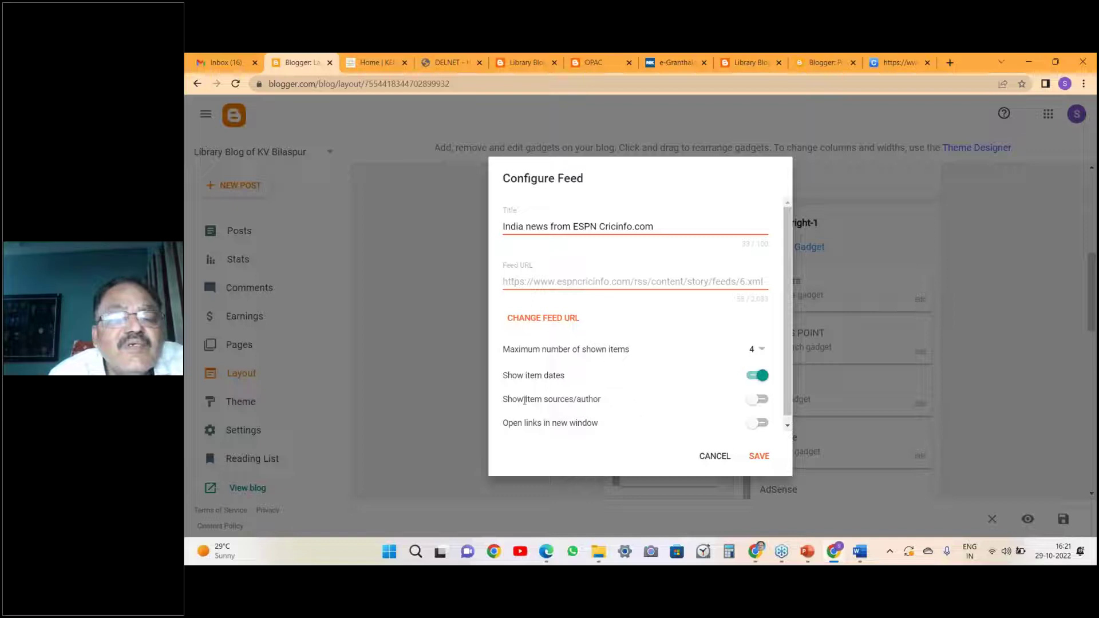
{"action": "left_click", "coordinate": [756, 401]}
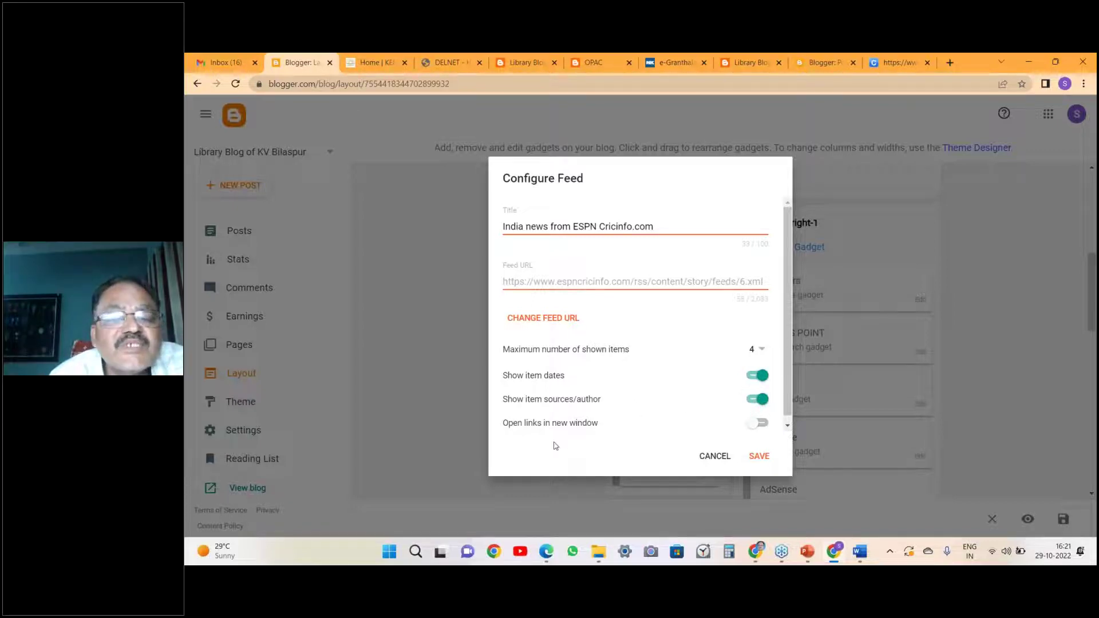
{"action": "left_click", "coordinate": [751, 426]}
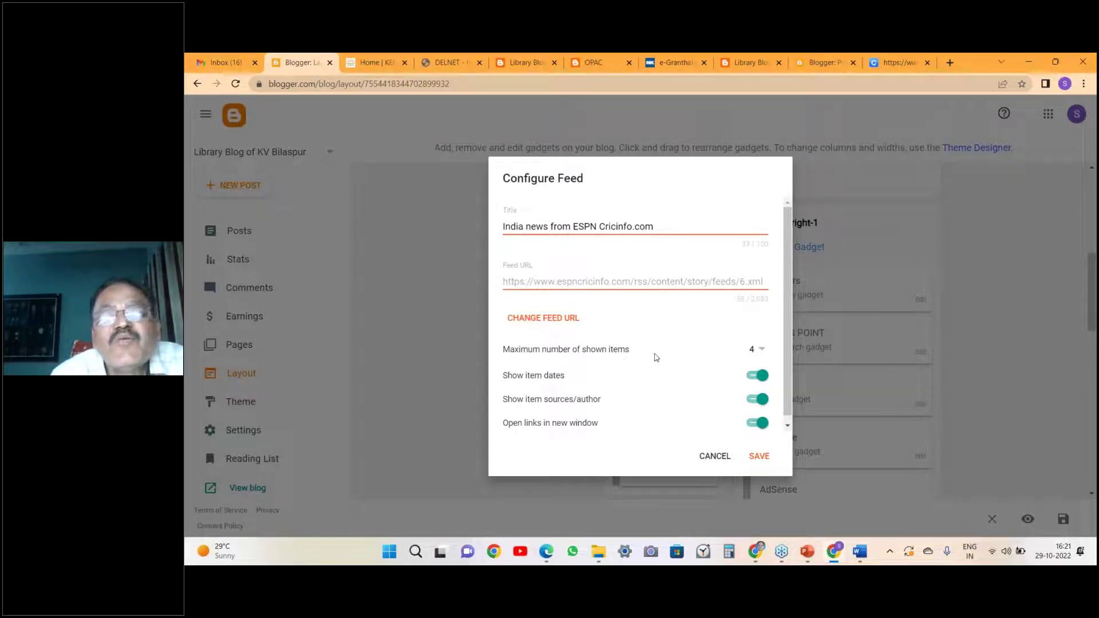
{"action": "left_click", "coordinate": [760, 456]}
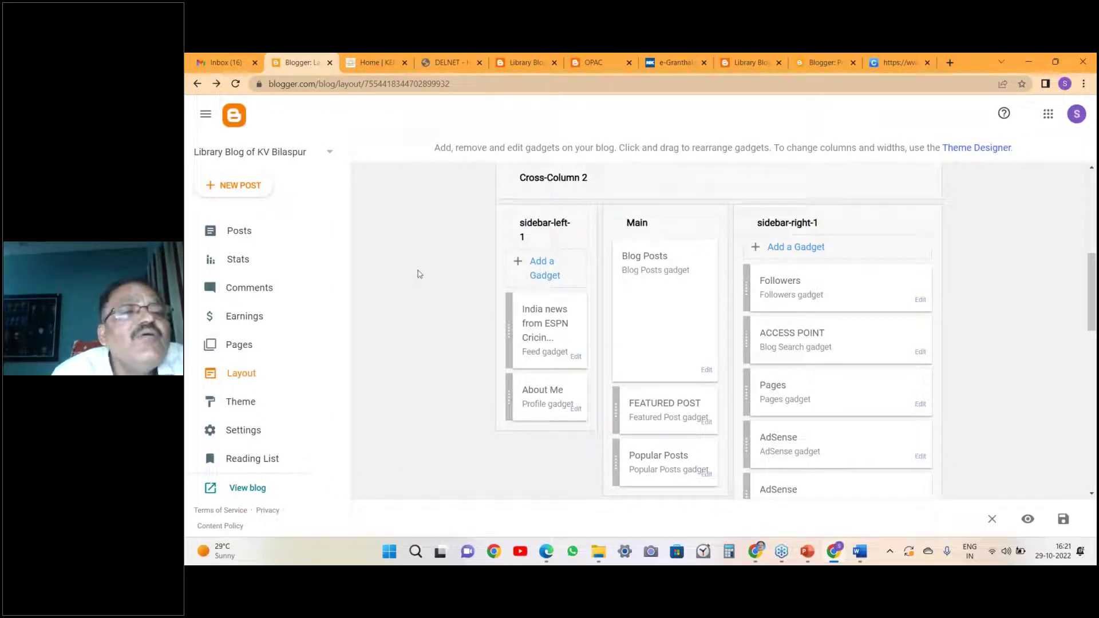
Reload the school website and the Blogger layout, and open the published blog.
{"action": "left_click", "coordinate": [377, 66]}
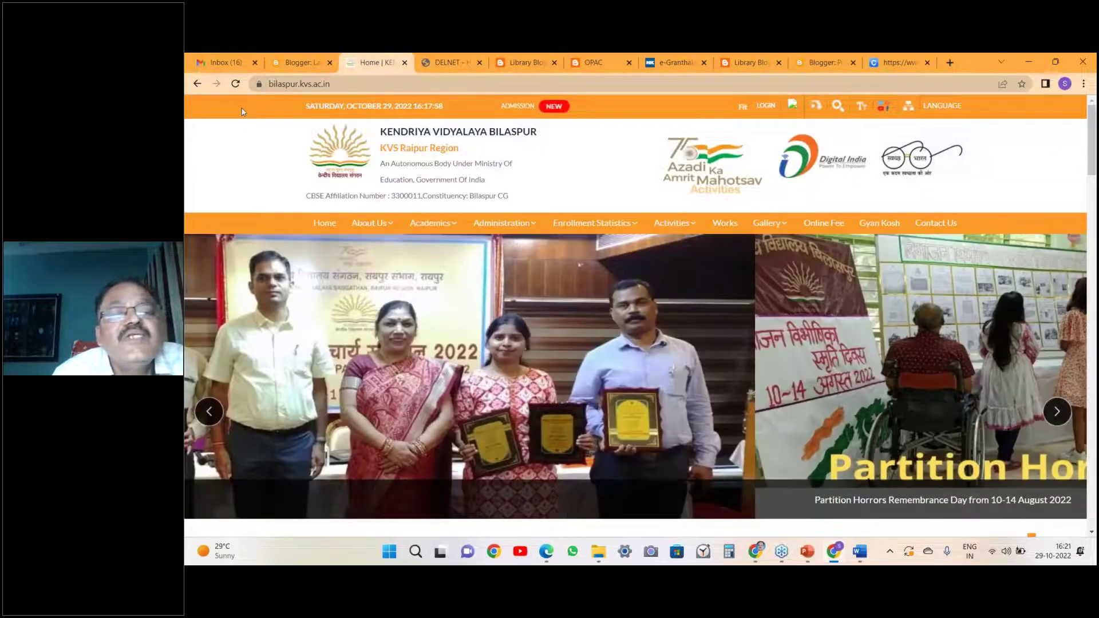
{"action": "left_click", "coordinate": [236, 85]}
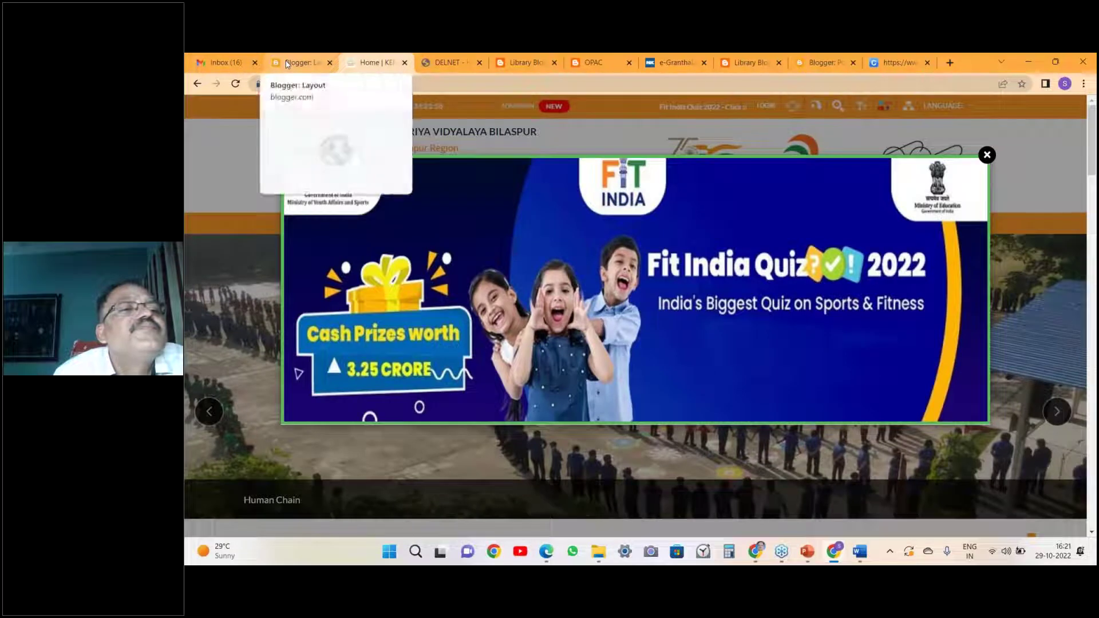
{"action": "left_click", "coordinate": [289, 64]}
{"action": "left_click", "coordinate": [237, 84]}
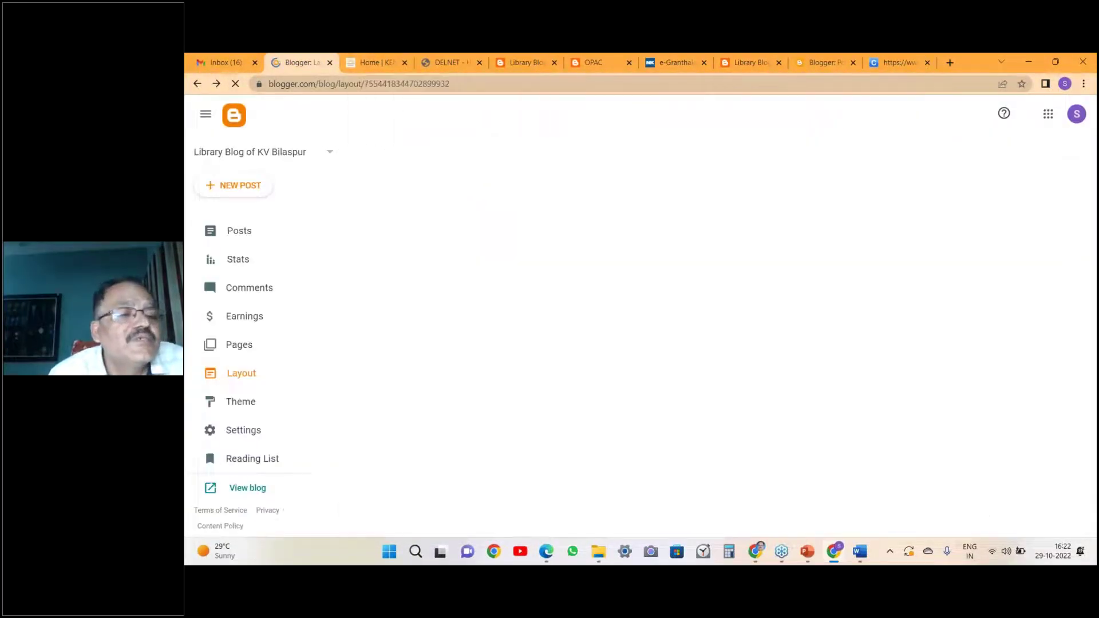
{"action": "left_click", "coordinate": [255, 488]}
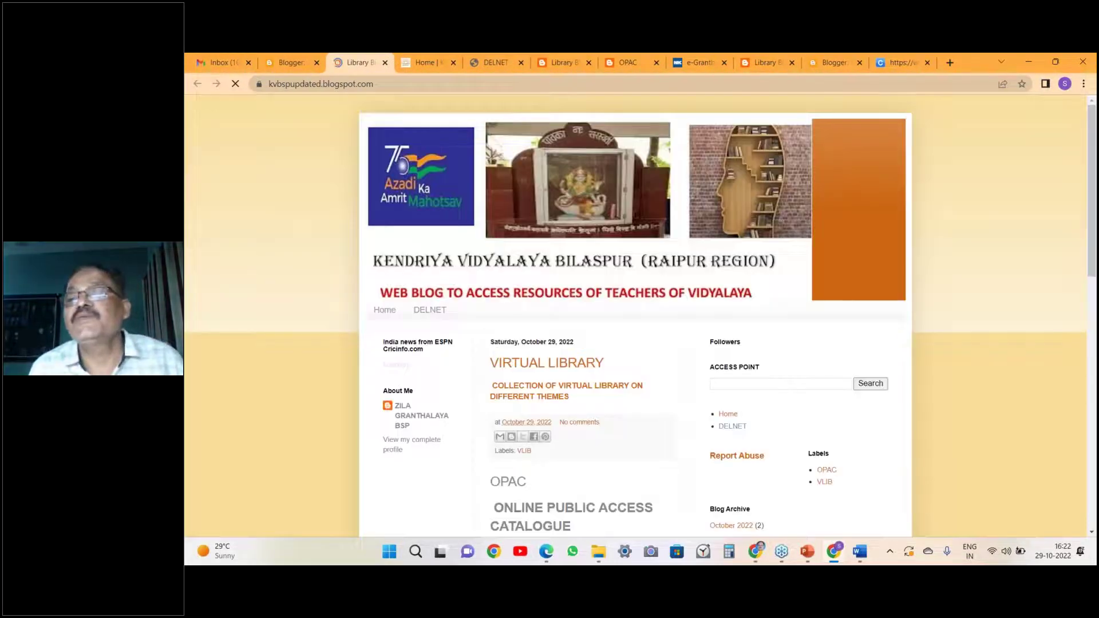
Look through the published blog's home page, examining the India cricket news feed and the other sidebar gadgets.
{"action": "left_click_drag", "start_coordinate": [1095, 197], "coordinate": [1088, 251]}
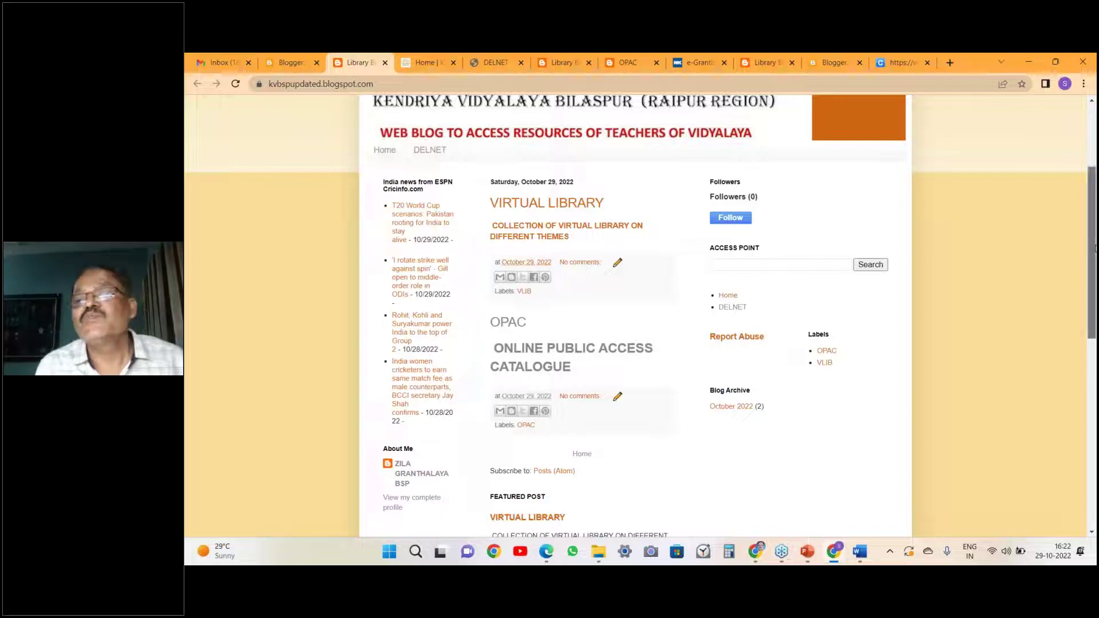
{"action": "left_click_drag", "start_coordinate": [1094, 248], "coordinate": [1087, 166]}
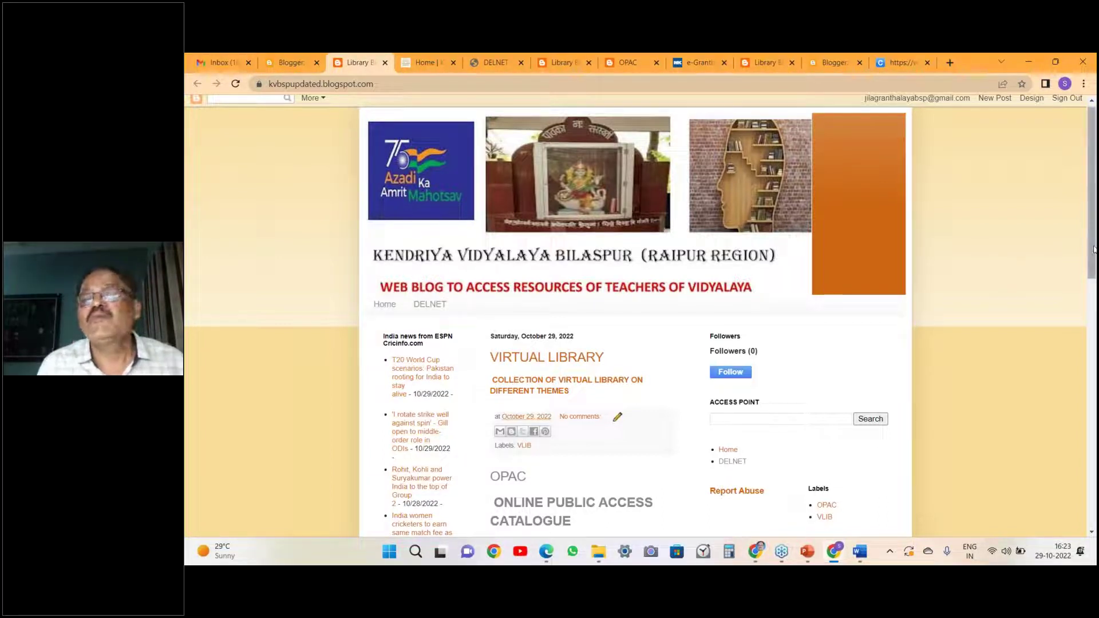
{"action": "scroll", "coordinate": [346, 175], "scroll_direction": "up", "scroll_amount": 1}
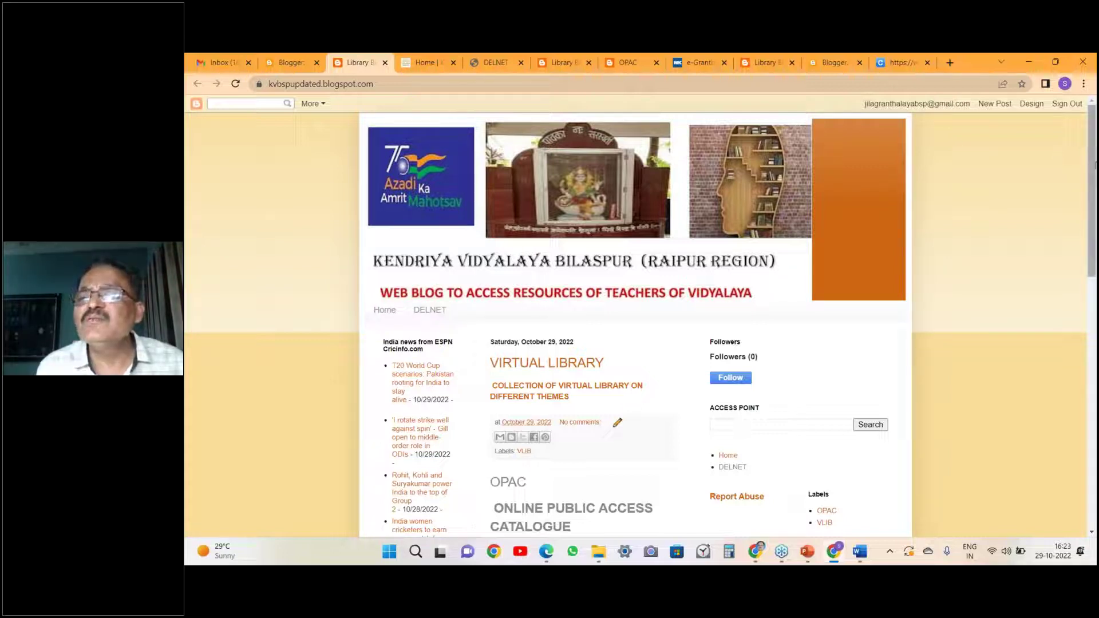
{"action": "left_click_drag", "start_coordinate": [1095, 166], "coordinate": [1095, 400]}
{"action": "scroll", "coordinate": [1080, 218], "scroll_direction": "up", "scroll_amount": 6}
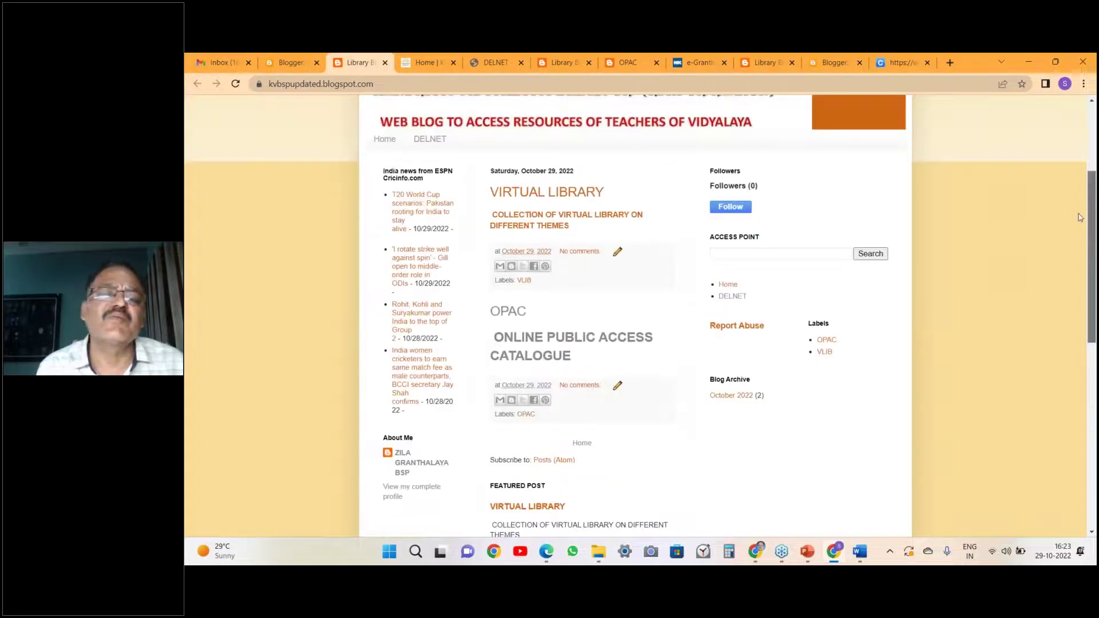
{"action": "scroll", "coordinate": [1080, 218], "scroll_direction": "up", "scroll_amount": 3}
{"action": "scroll", "coordinate": [1083, 217], "scroll_direction": "down", "scroll_amount": 2}
{"action": "left_click_drag", "start_coordinate": [1090, 218], "coordinate": [1095, 362]}
{"action": "scroll", "coordinate": [851, 264], "scroll_direction": "up", "scroll_amount": 8}
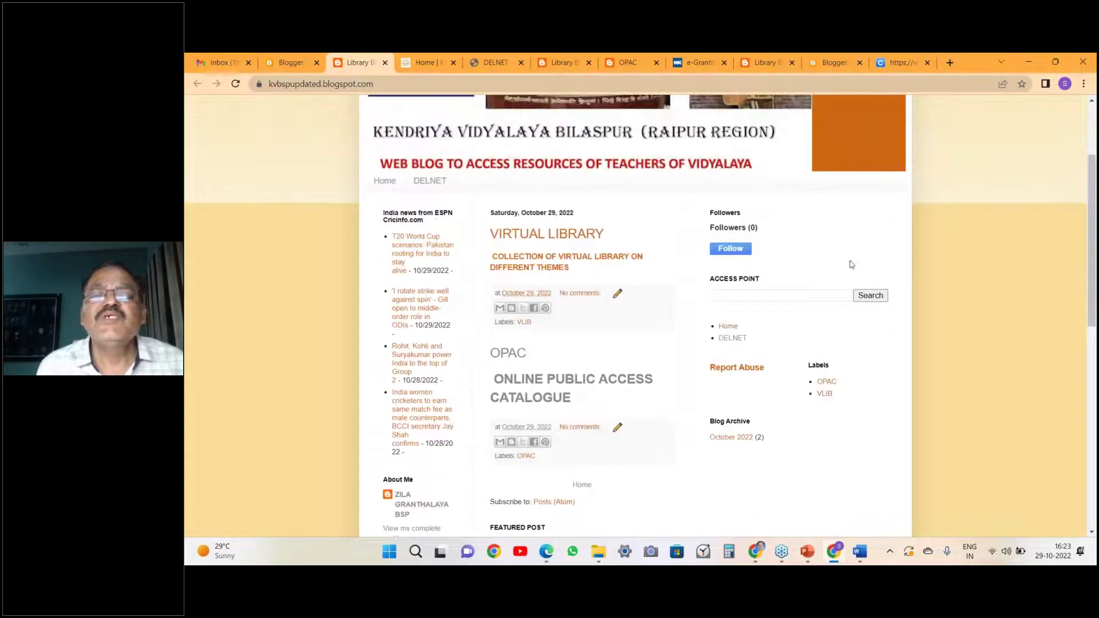
Follow the blog publicly with the signed-in account through the Followers gadget.
{"action": "left_click", "coordinate": [738, 252]}
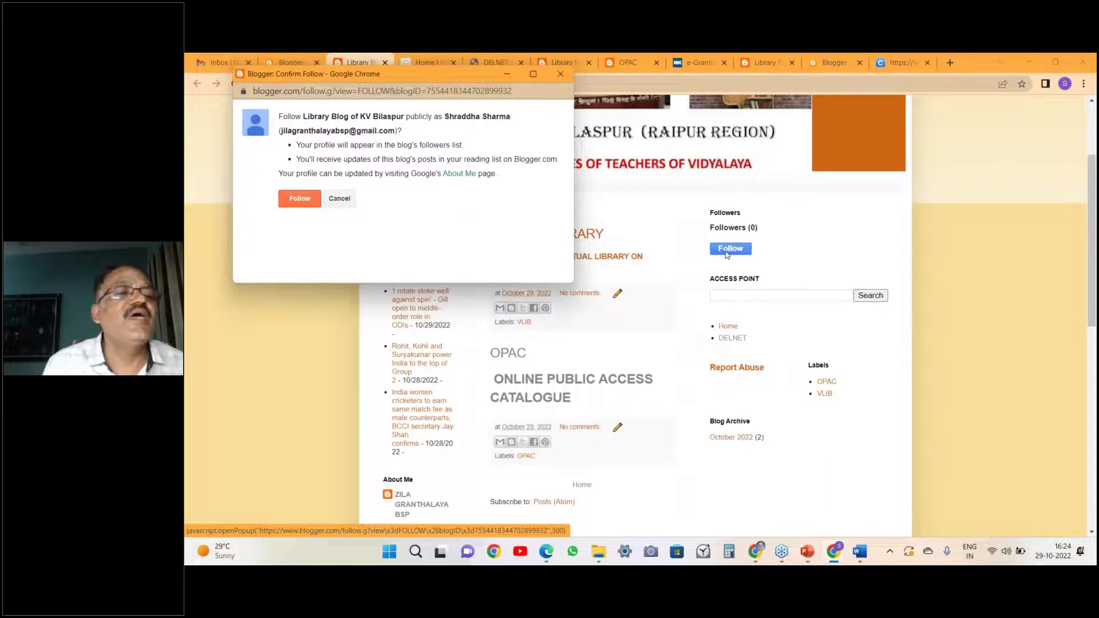
{"action": "left_click", "coordinate": [302, 200]}
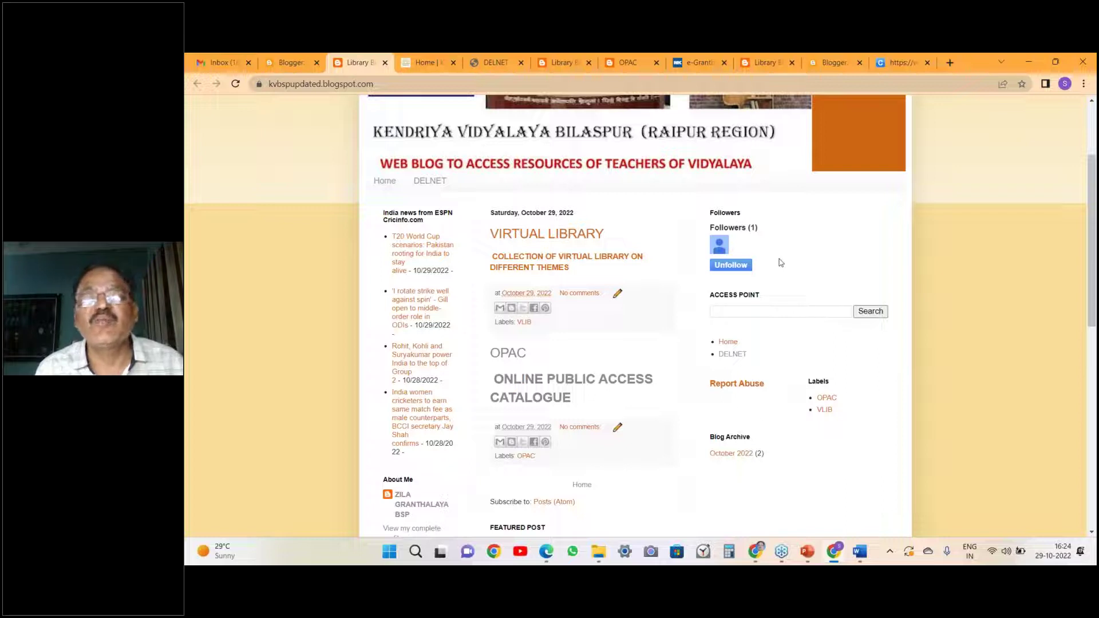
Search the blog for DELNET with the ACCESS POINT gadget and examine the results page.
{"action": "left_click", "coordinate": [725, 310]}
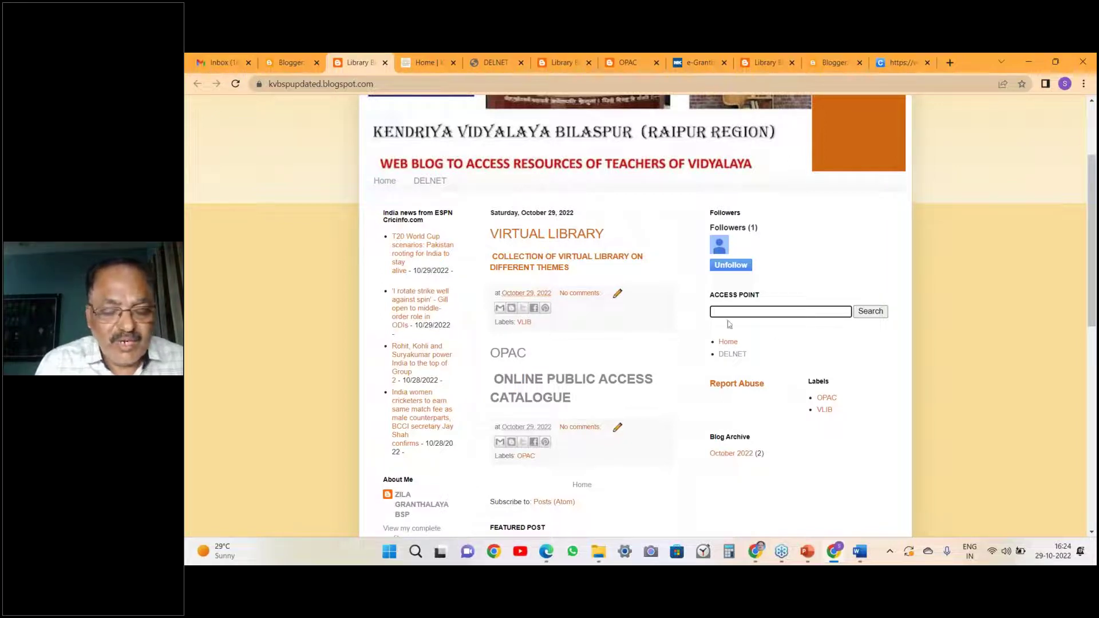
{"action": "type", "text": "DELNET"}
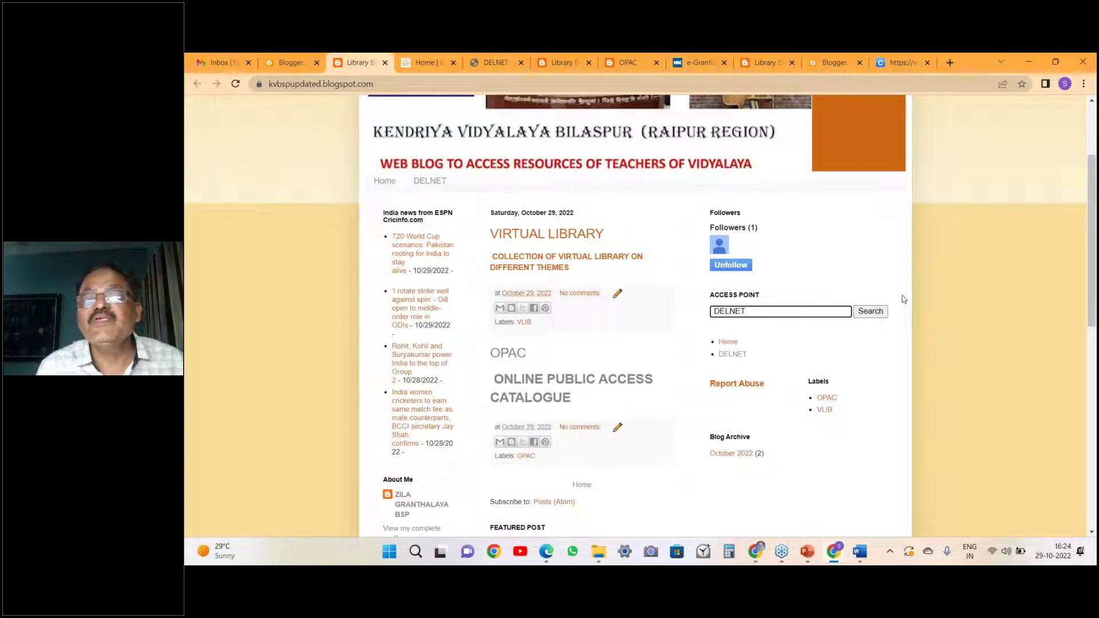
{"action": "left_click", "coordinate": [870, 314]}
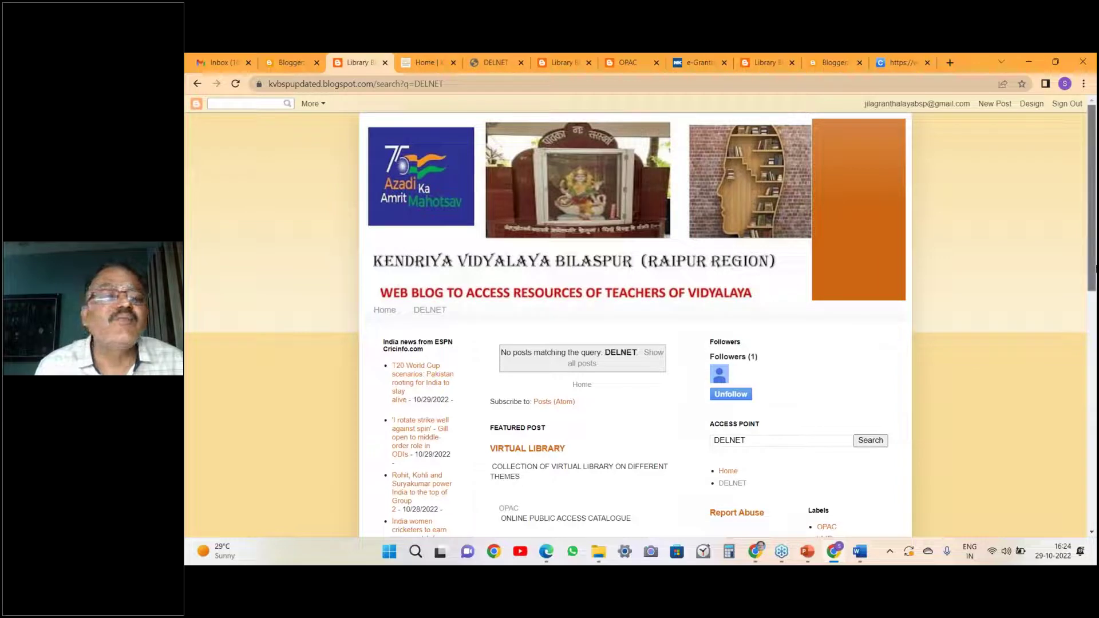
{"action": "scroll", "coordinate": [1094, 269], "scroll_direction": "down", "scroll_amount": 1}
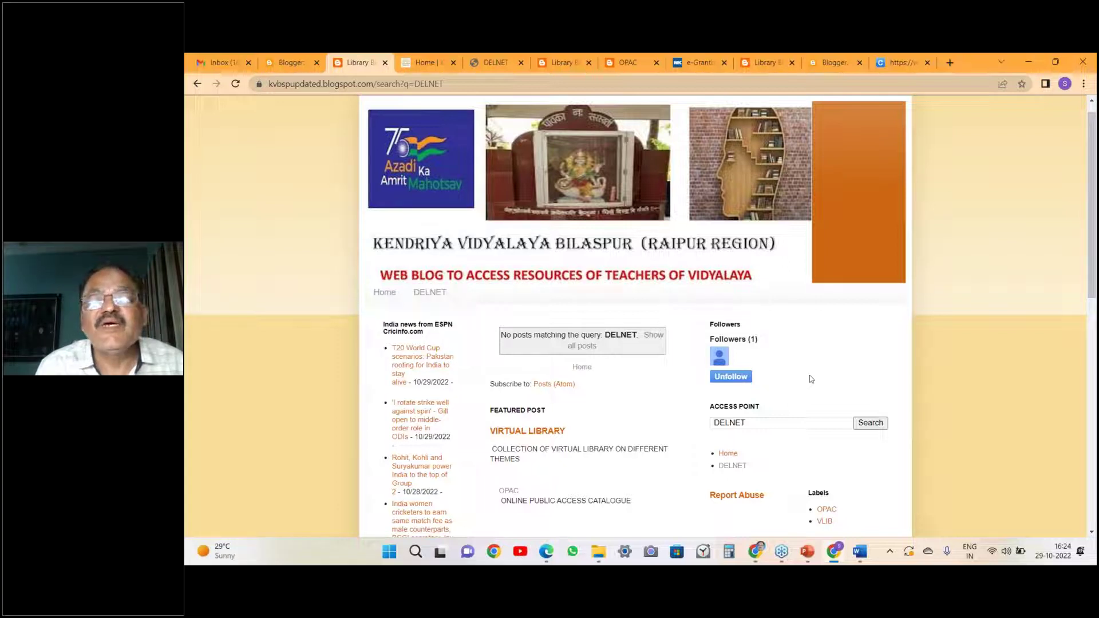
Search the blog for VIRTUAL LIBRARY with the ACCESS POINT gadget.
{"action": "left_click", "coordinate": [764, 421]}
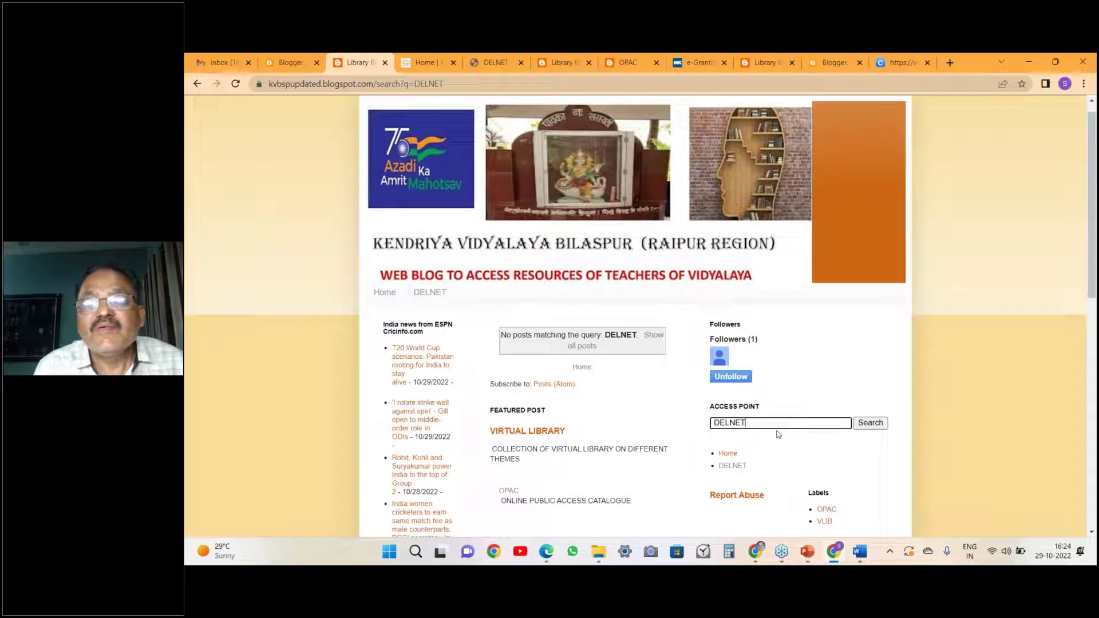
{"action": "left_click_drag", "start_coordinate": [760, 423], "coordinate": [672, 430]}
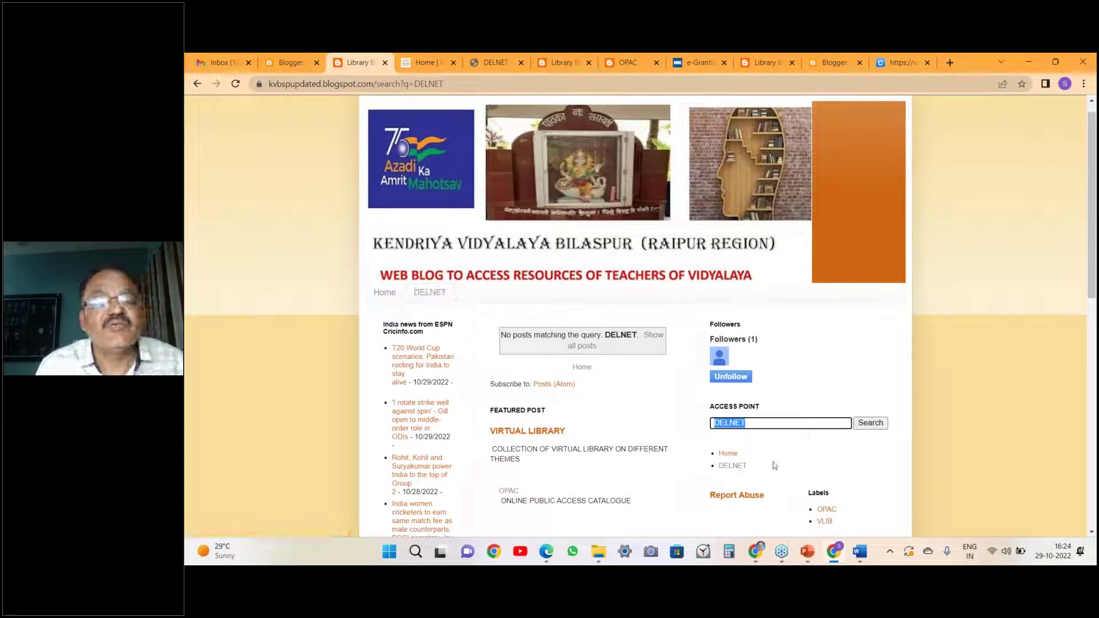
{"action": "type", "text": "VlRTUAL L"}
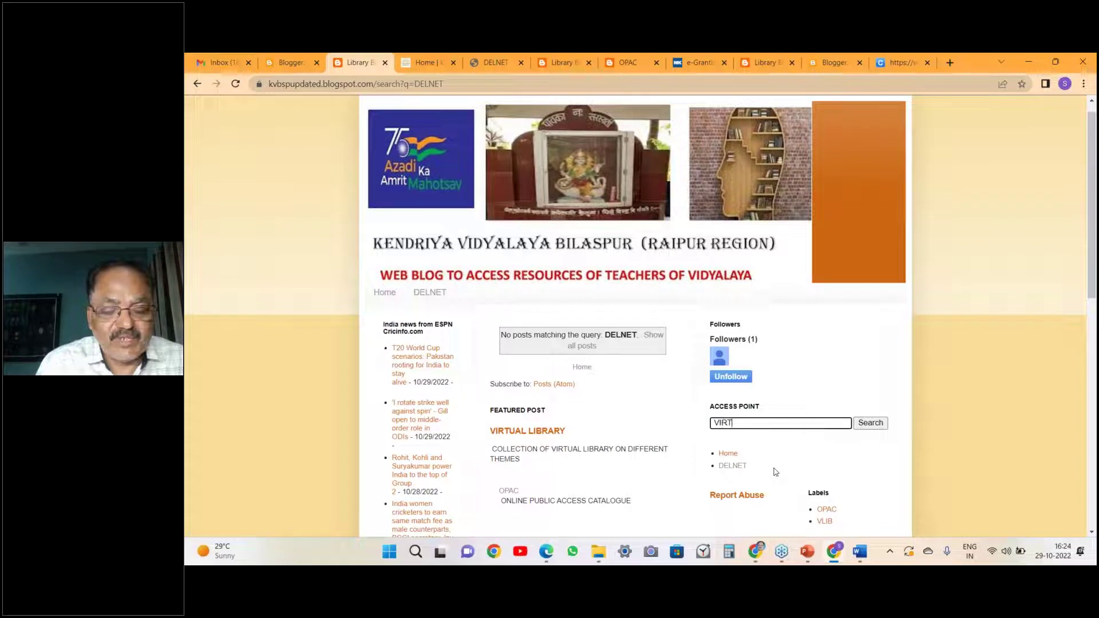
{"action": "type", "text": "IBRARY"}
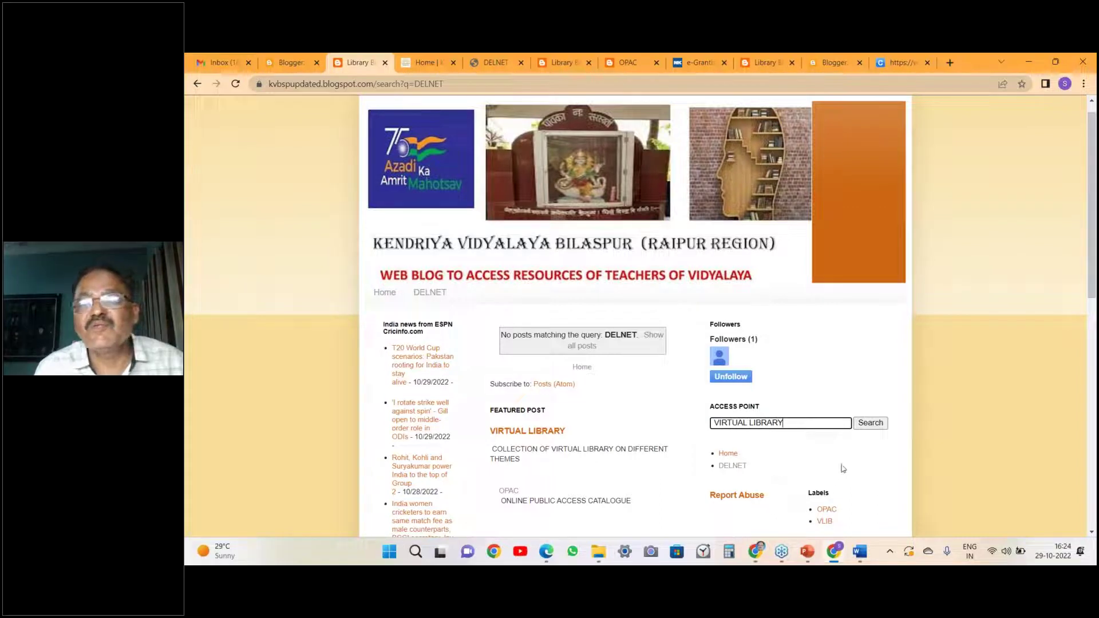
{"action": "left_click", "coordinate": [864, 423]}
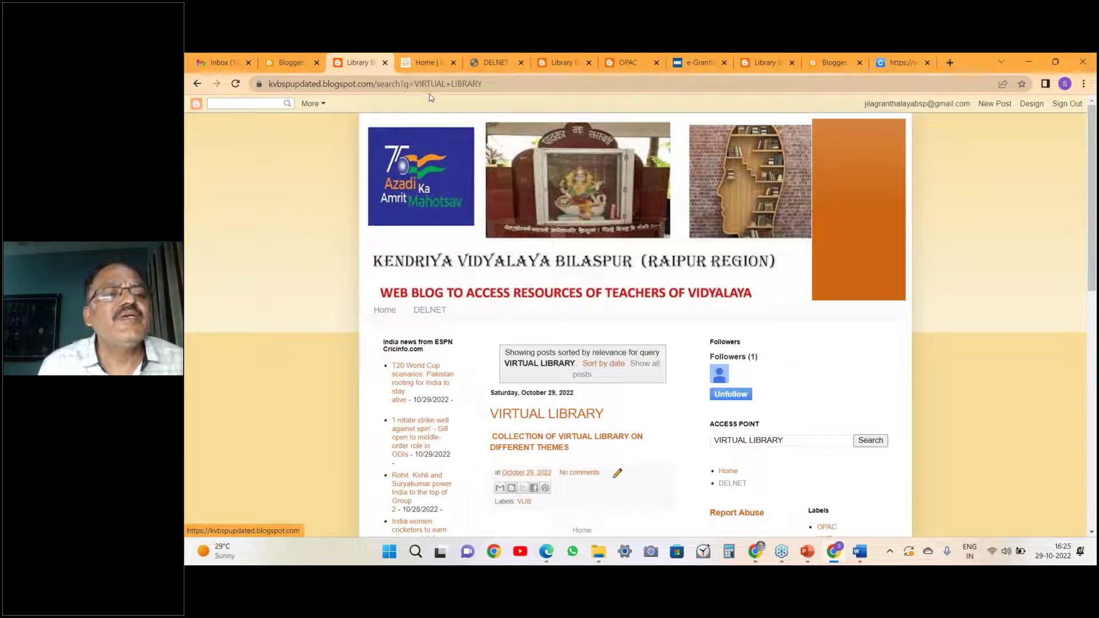
Go to the blog's settings in Blogger and open the user profile for editing from the General section.
{"action": "left_click", "coordinate": [290, 63]}
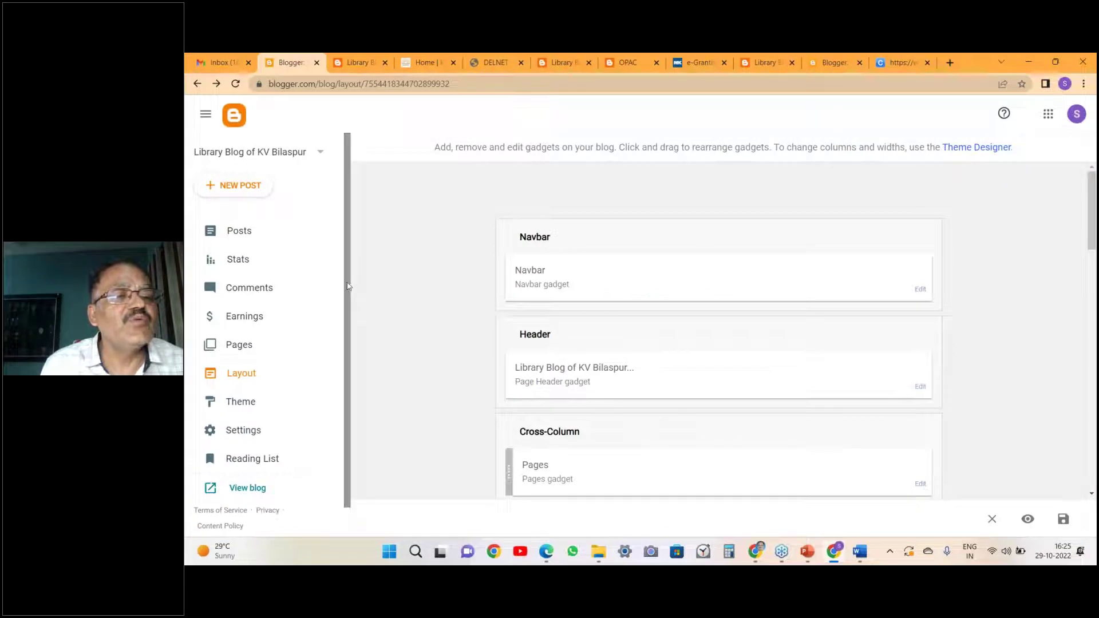
{"action": "scroll", "coordinate": [346, 343], "scroll_direction": "down", "scroll_amount": 1}
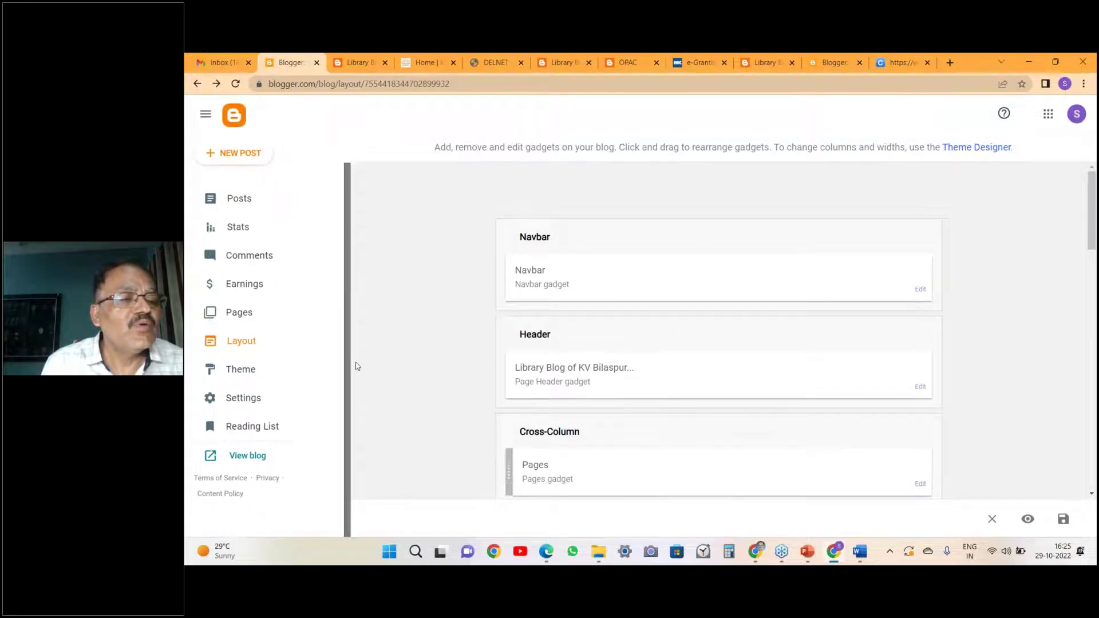
{"action": "left_click", "coordinate": [246, 398]}
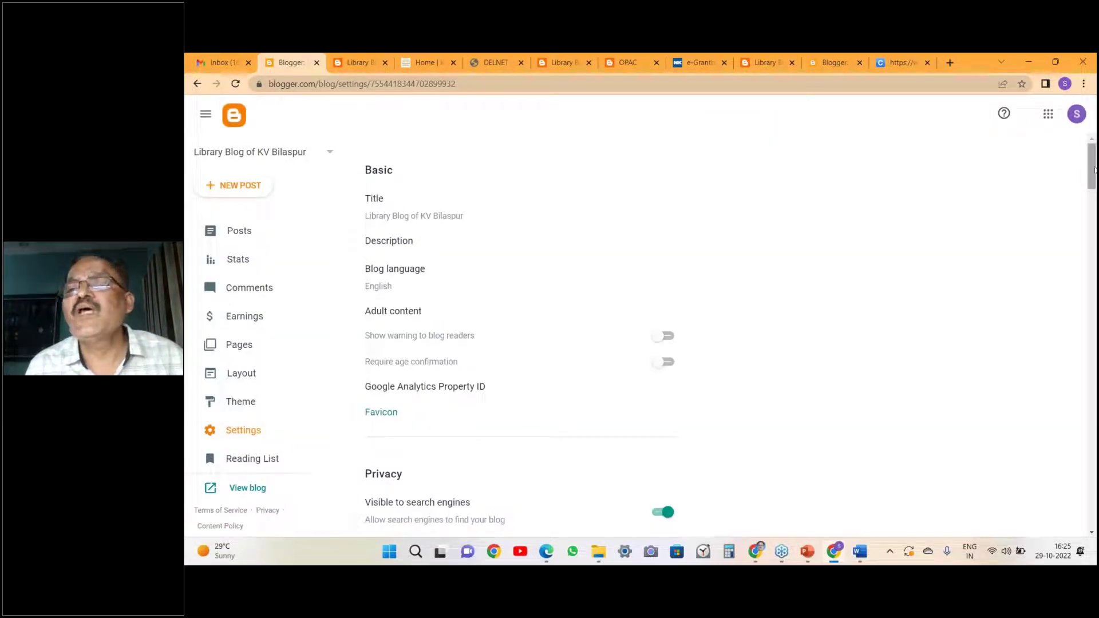
{"action": "left_click_drag", "start_coordinate": [1093, 169], "coordinate": [1093, 170]}
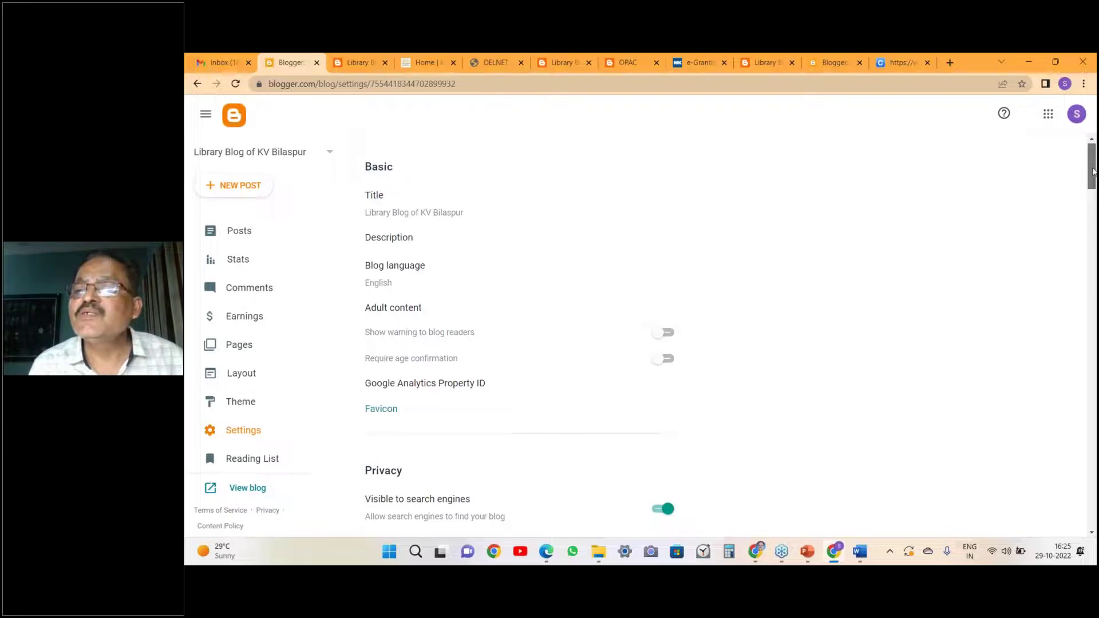
{"action": "left_click_drag", "start_coordinate": [1093, 171], "coordinate": [1094, 507]}
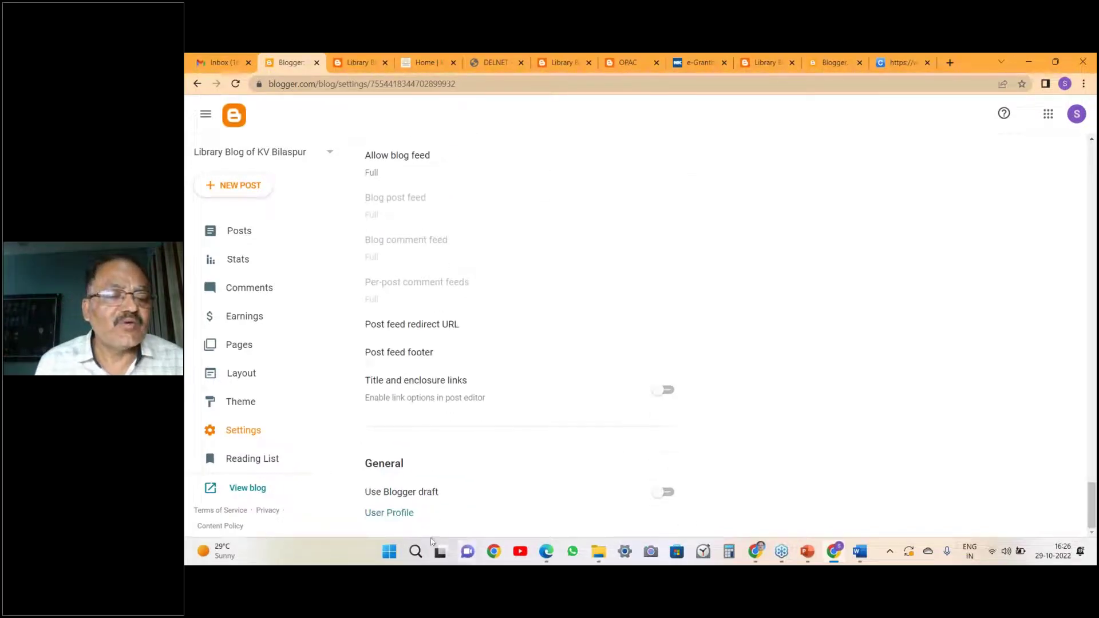
{"action": "left_click", "coordinate": [400, 513]}
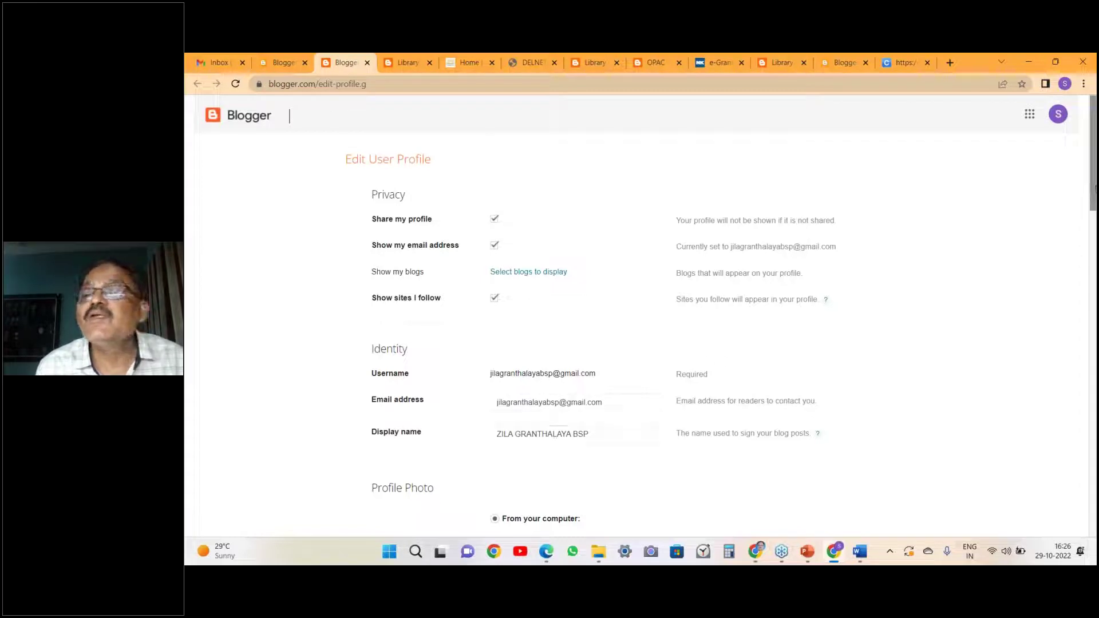
Upload the blog owner's passport photo from the passport photo folder in OM BLOGCREATION as the profile photo.
{"action": "left_click_drag", "start_coordinate": [1093, 191], "coordinate": [1093, 269]}
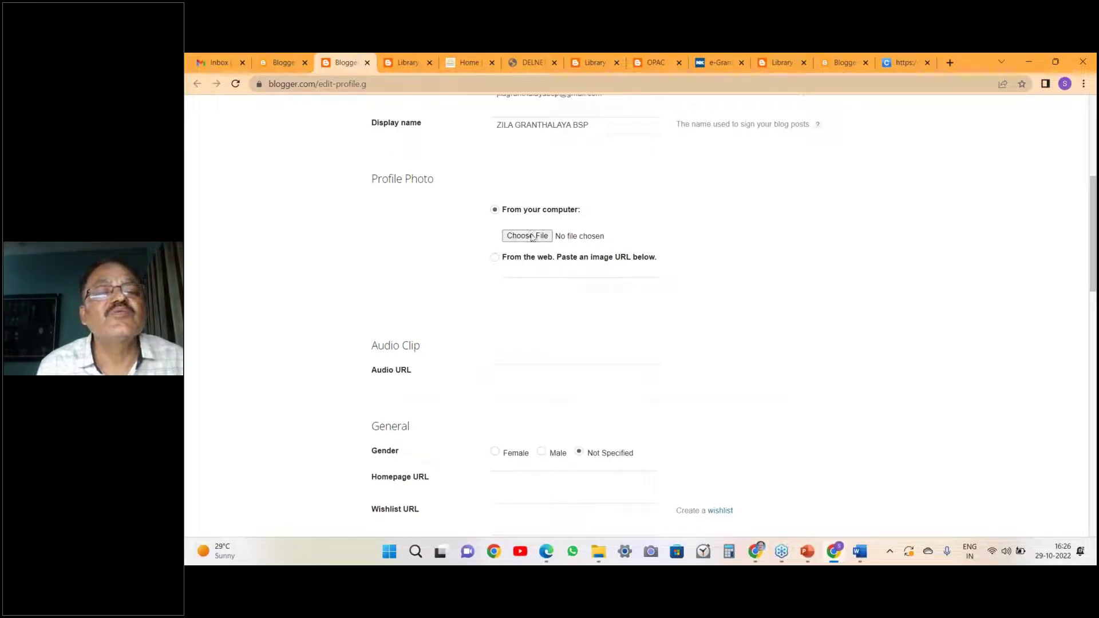
{"action": "left_click", "coordinate": [528, 235]}
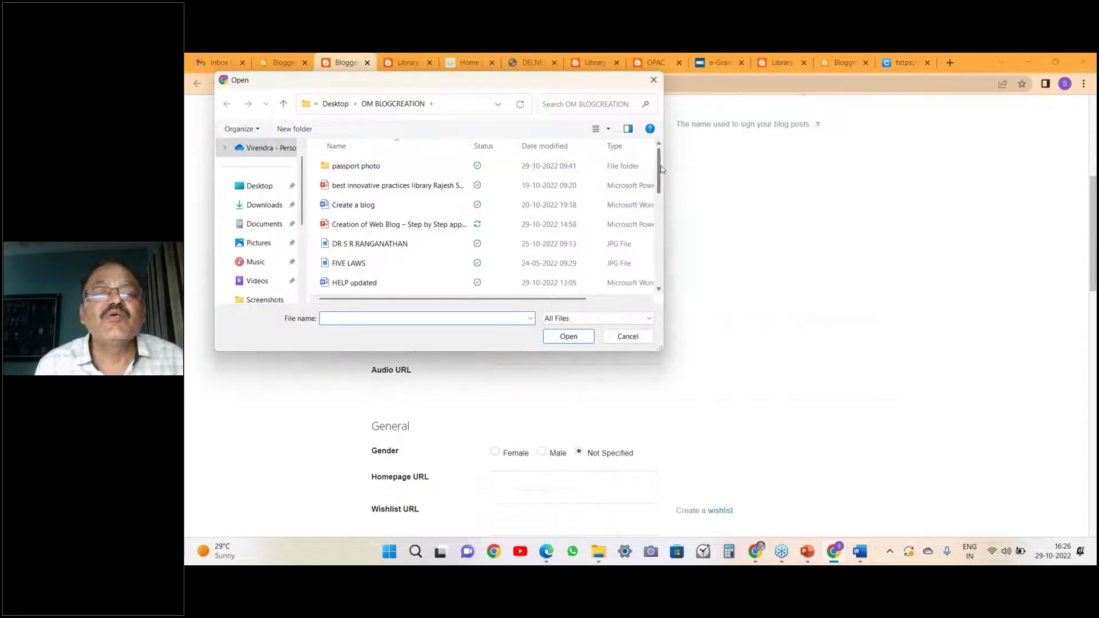
{"action": "mouse_move", "coordinate": [662, 168]}
{"action": "left_mouse_down"}
{"action": "mouse_move", "coordinate": [666, 246]}
{"action": "mouse_move", "coordinate": [655, 167]}
{"action": "left_mouse_up"}
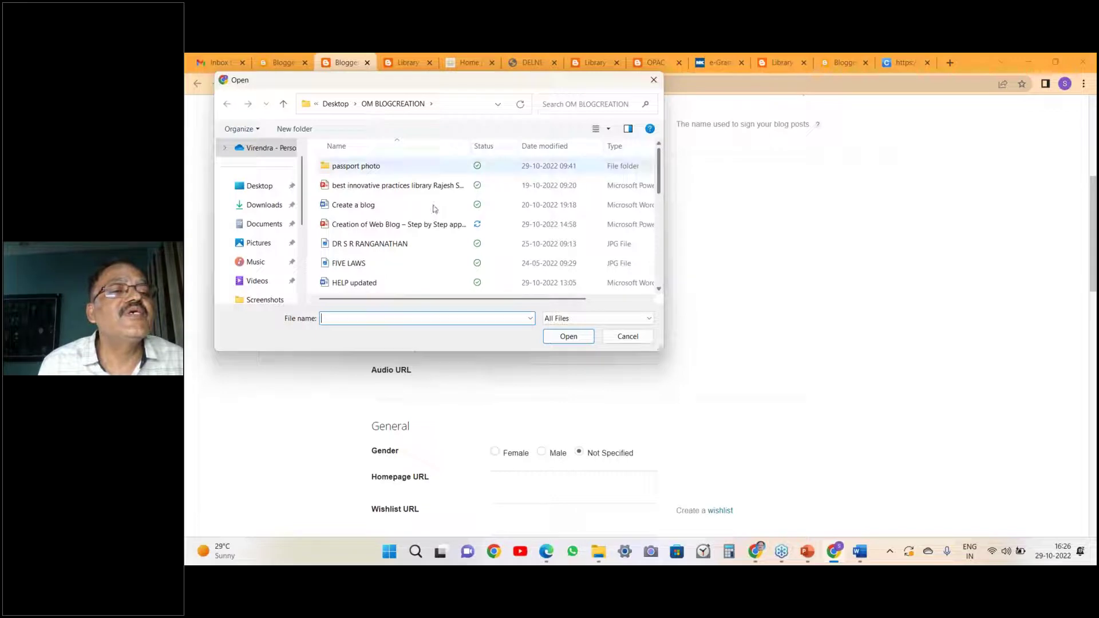
{"action": "left_click", "coordinate": [354, 166]}
{"action": "double_click", "coordinate": [353, 166]}
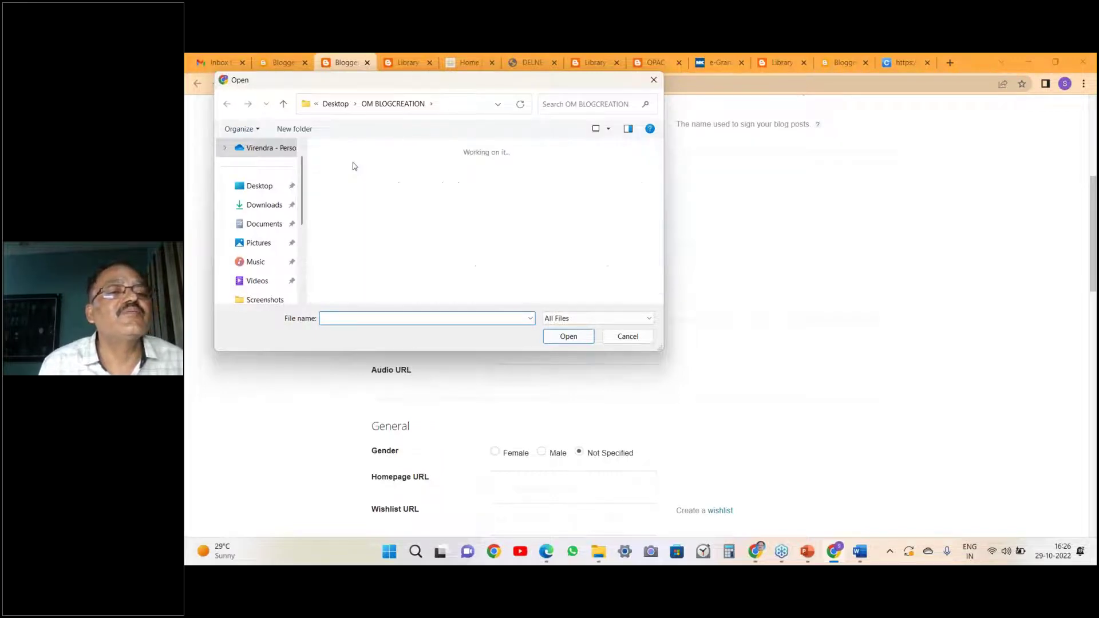
{"action": "left_click", "coordinate": [345, 270]}
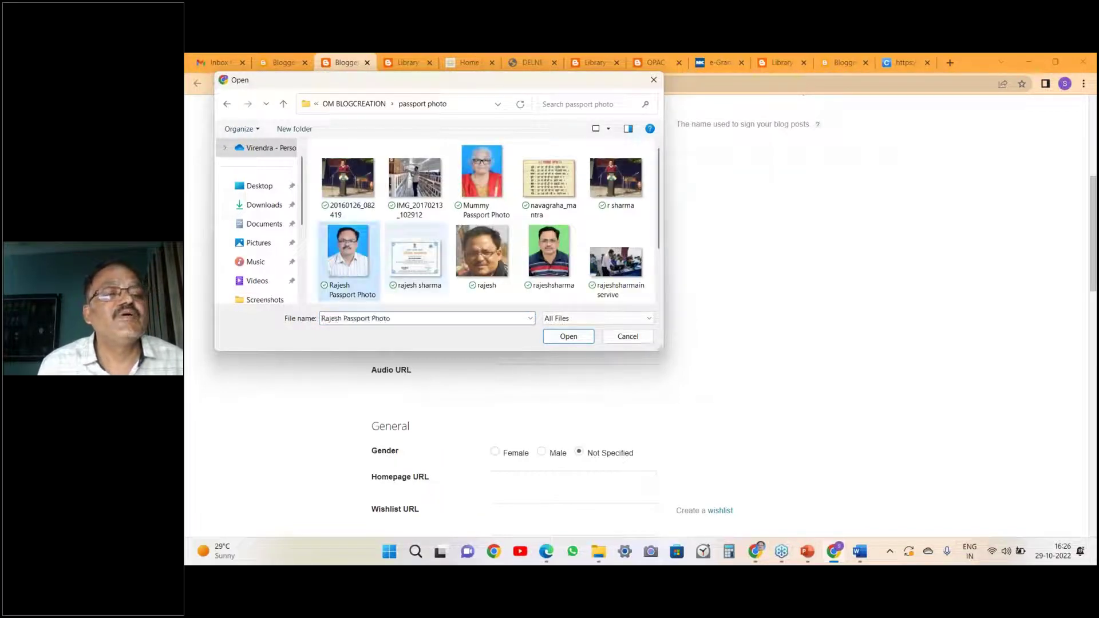
{"action": "left_click", "coordinate": [560, 341]}
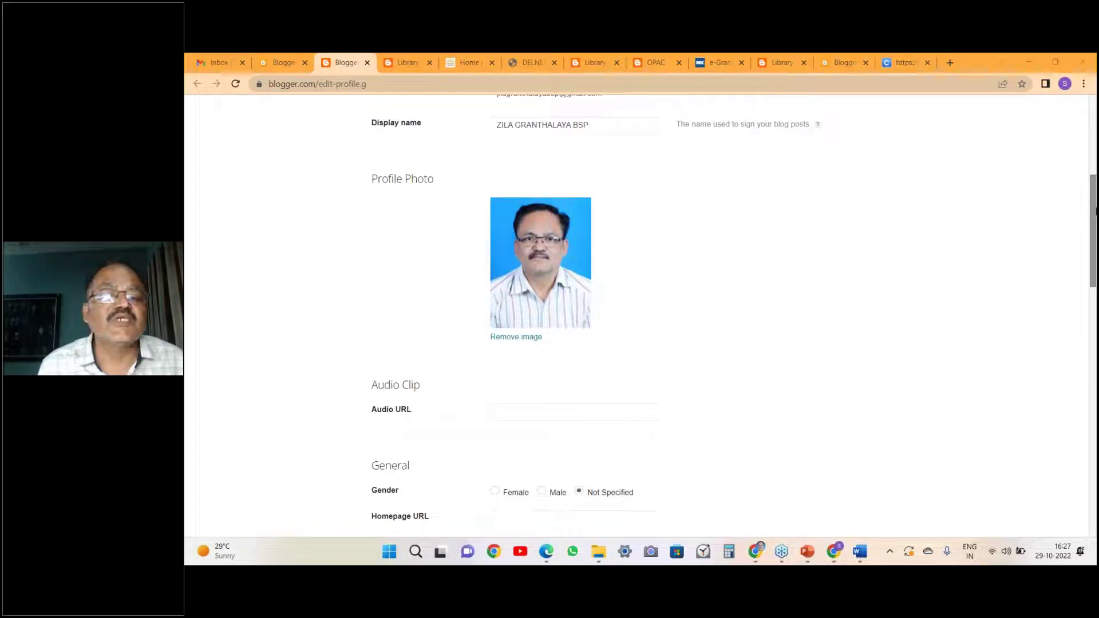
Set the profile's gender to Male and place the cursor in the Homepage URL field.
{"action": "left_click_drag", "start_coordinate": [1095, 209], "coordinate": [1094, 260]}
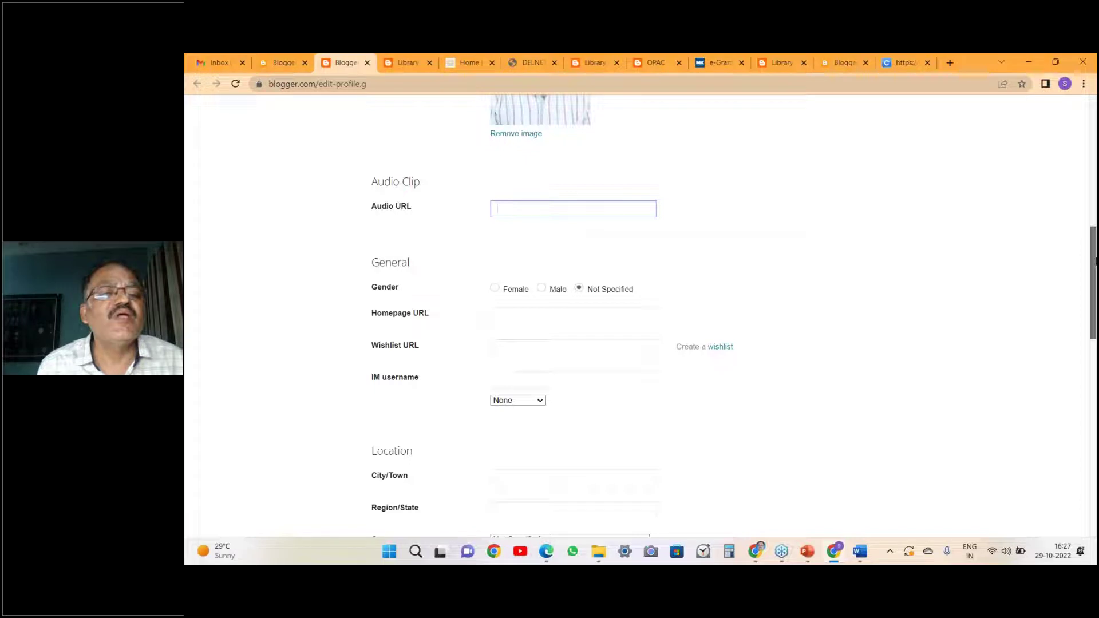
{"action": "left_click_drag", "start_coordinate": [1095, 261], "coordinate": [1095, 267]}
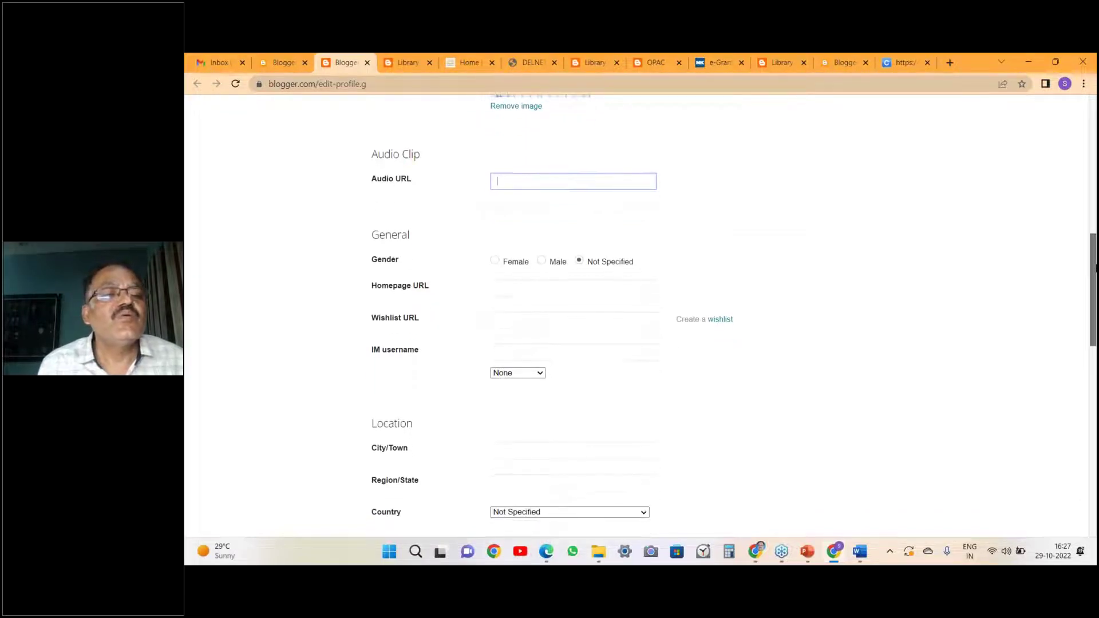
{"action": "left_click", "coordinate": [544, 261]}
{"action": "left_click", "coordinate": [517, 292]}
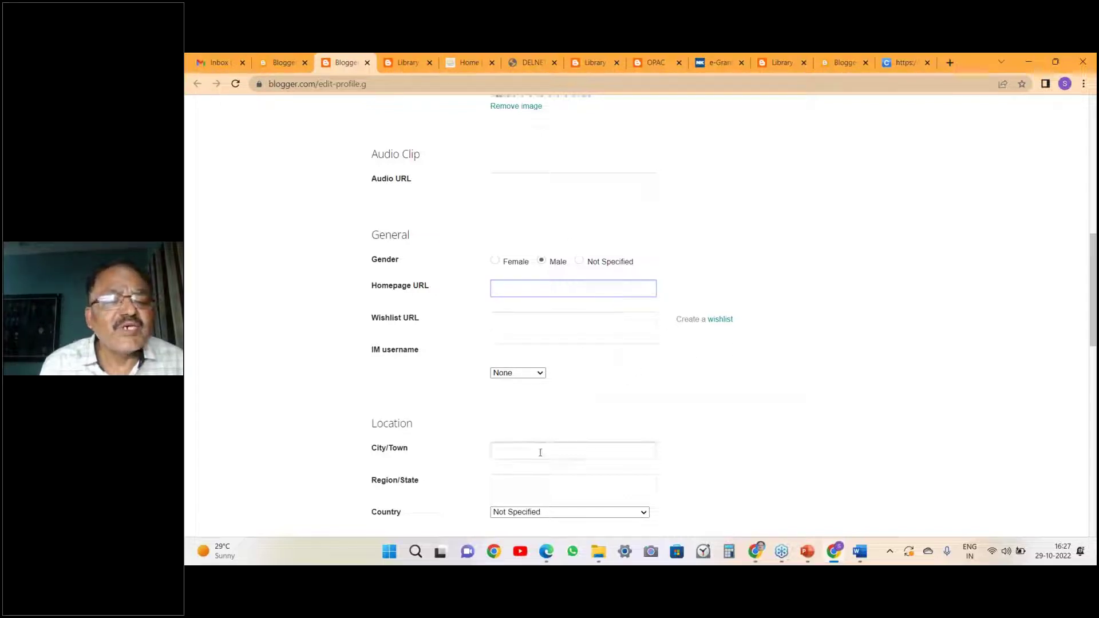
Open the owner's profile Word document from the OM BLOGCREATION folder and copy the first block of educational qualifications.
{"action": "scroll", "coordinate": [581, 358], "scroll_direction": "down", "scroll_amount": 5}
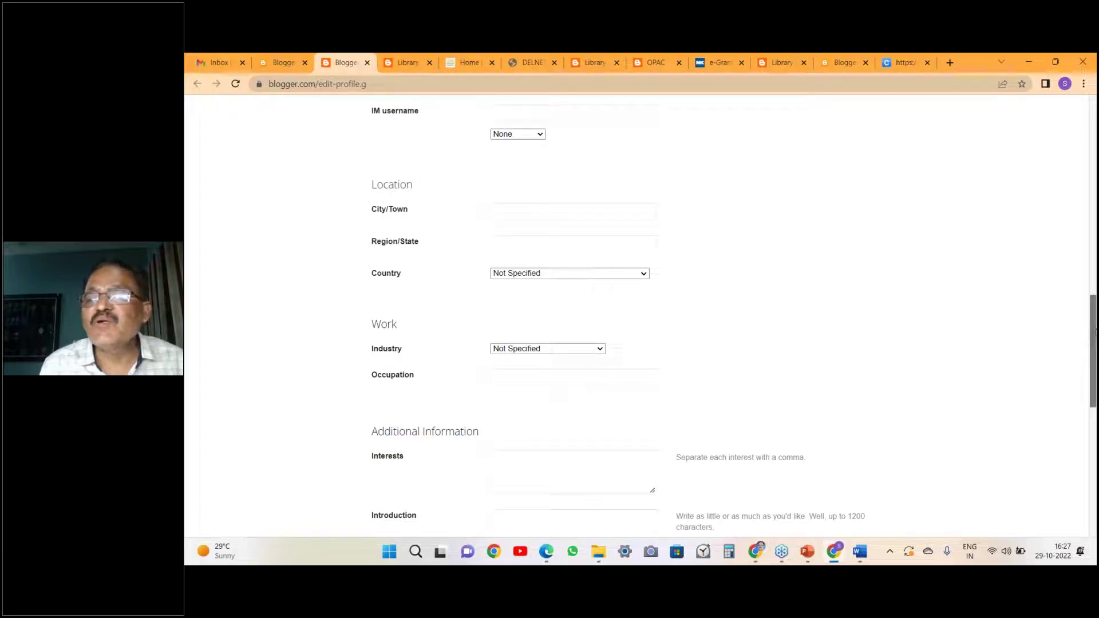
{"action": "scroll", "coordinate": [1094, 366], "scroll_direction": "down", "scroll_amount": 3}
{"action": "scroll", "coordinate": [1093, 372], "scroll_direction": "down", "scroll_amount": 1}
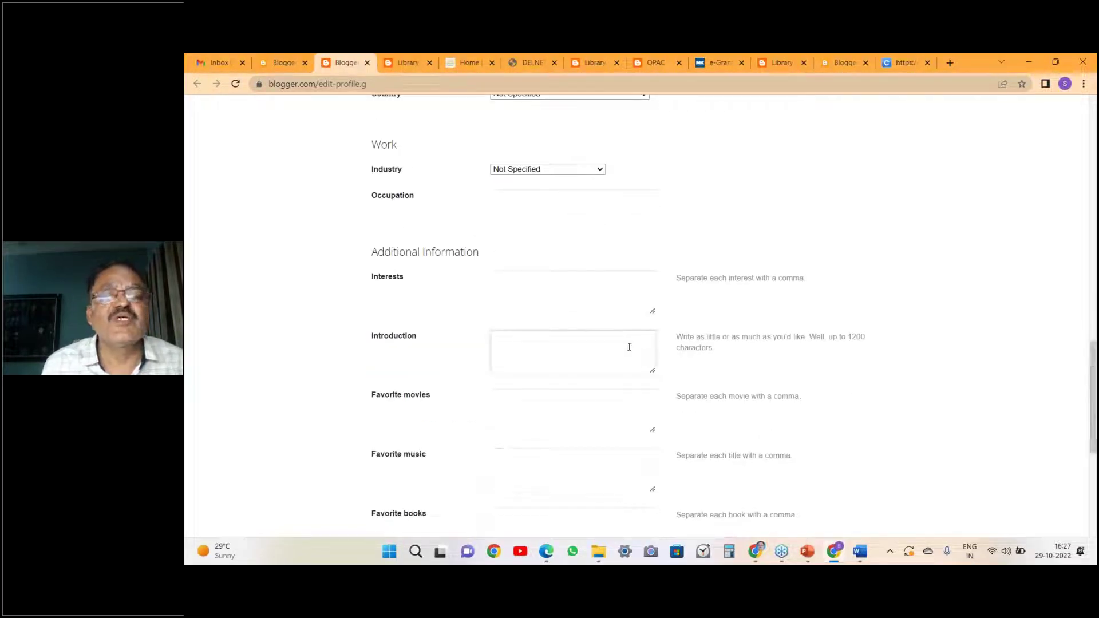
{"action": "left_click", "coordinate": [587, 344]}
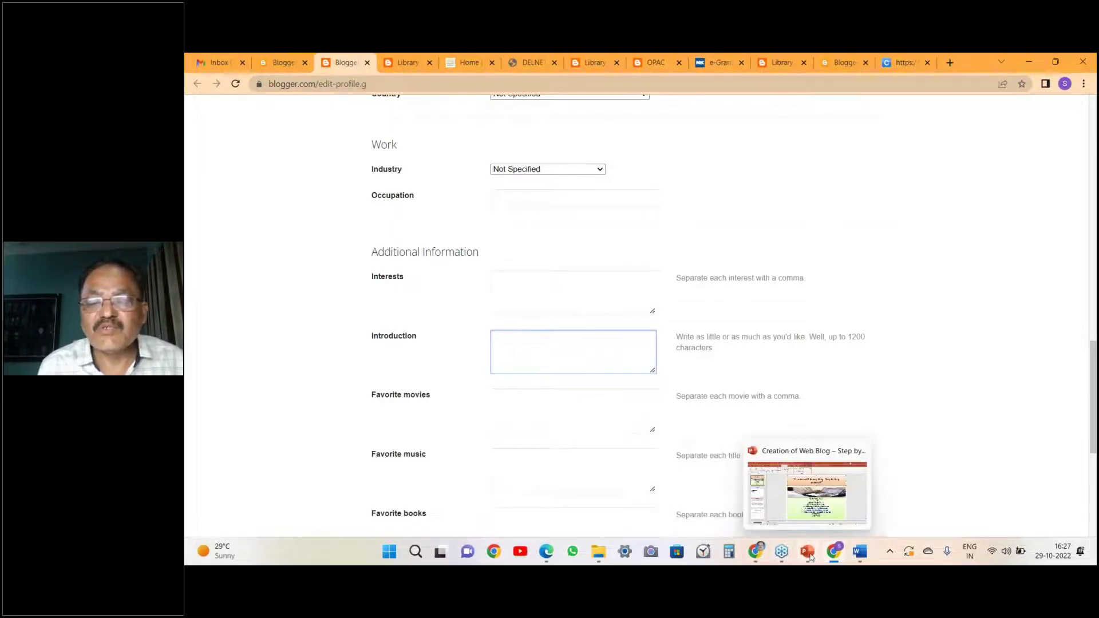
{"action": "left_click", "coordinate": [597, 553]}
{"action": "left_click", "coordinate": [346, 183]}
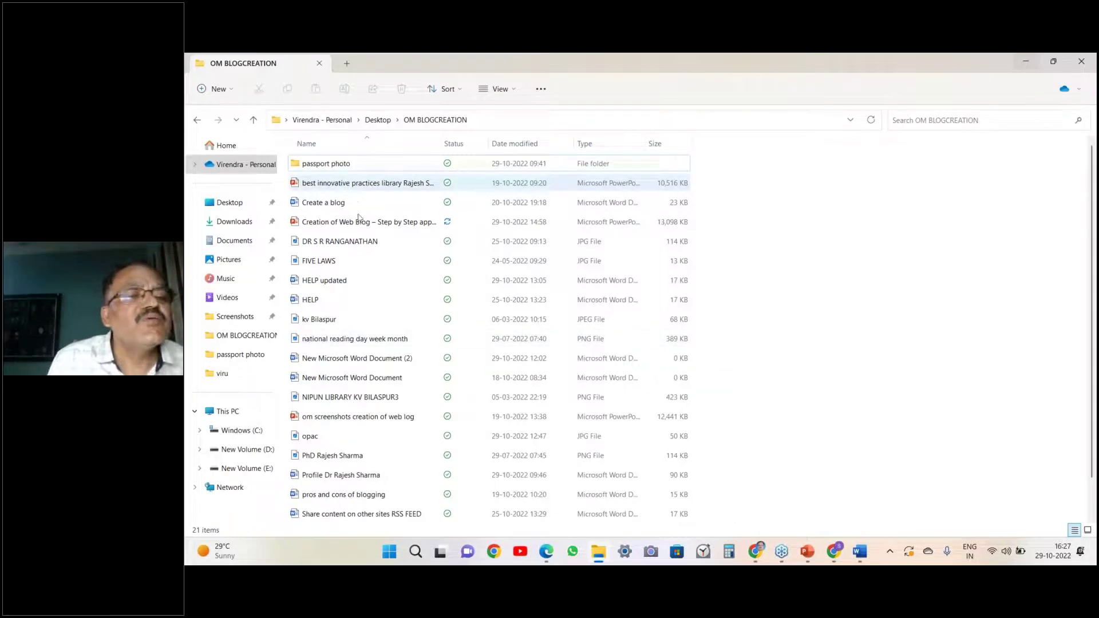
{"action": "double_click", "coordinate": [386, 478]}
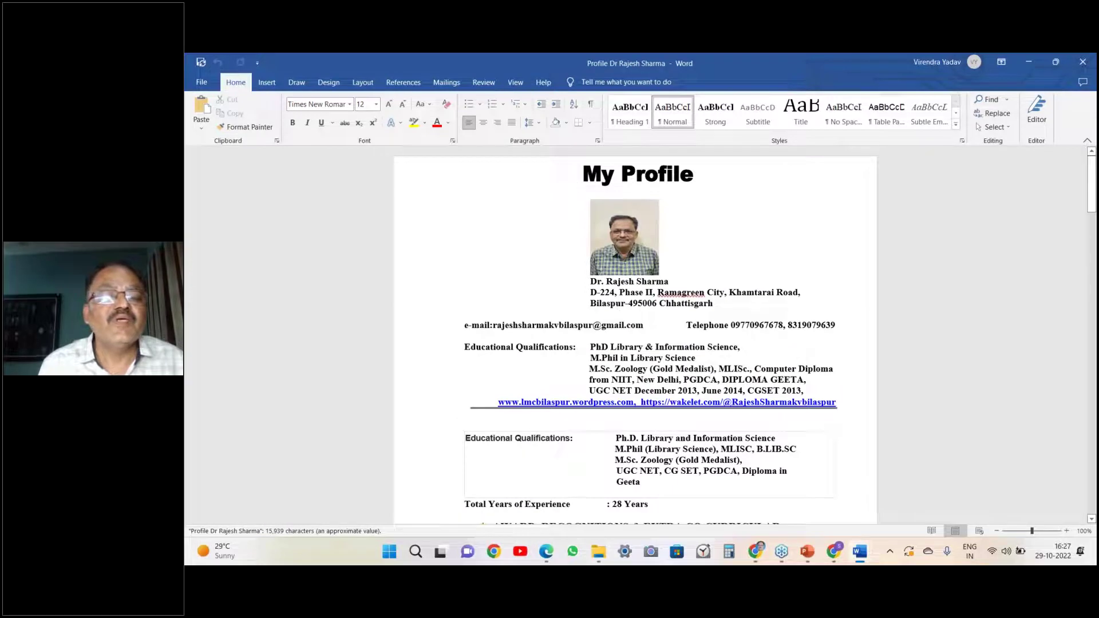
{"action": "left_click_drag", "start_coordinate": [572, 336], "coordinate": [831, 389]}
{"action": "left_click", "coordinate": [831, 391]}
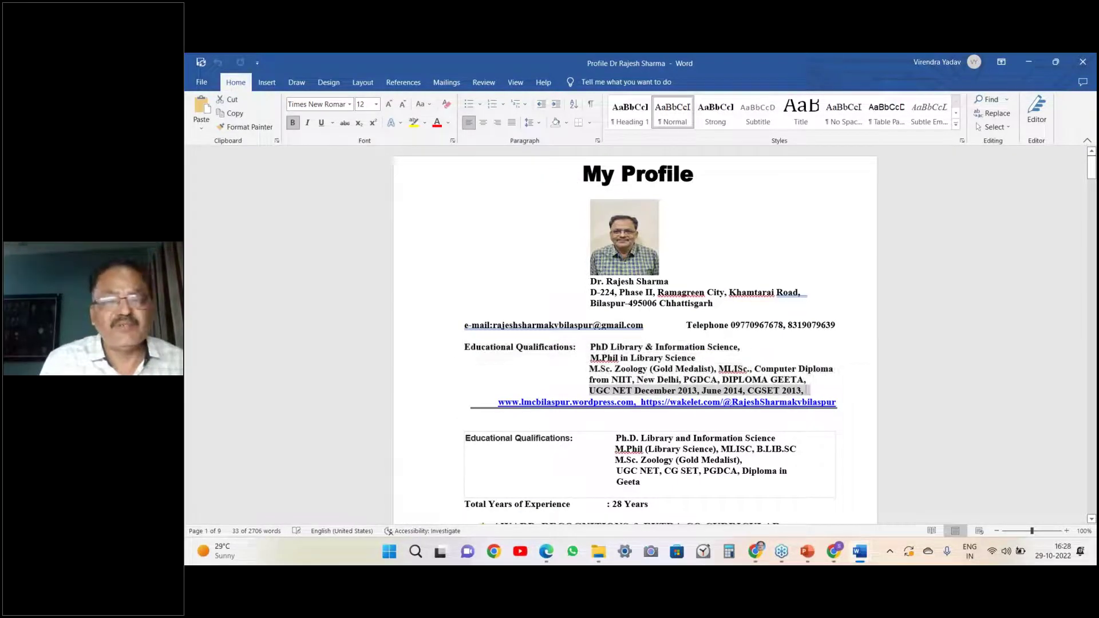
Return to the Blogger user profile and paste the copied qualifications into the Introduction field.
{"action": "left_click", "coordinate": [835, 558]}
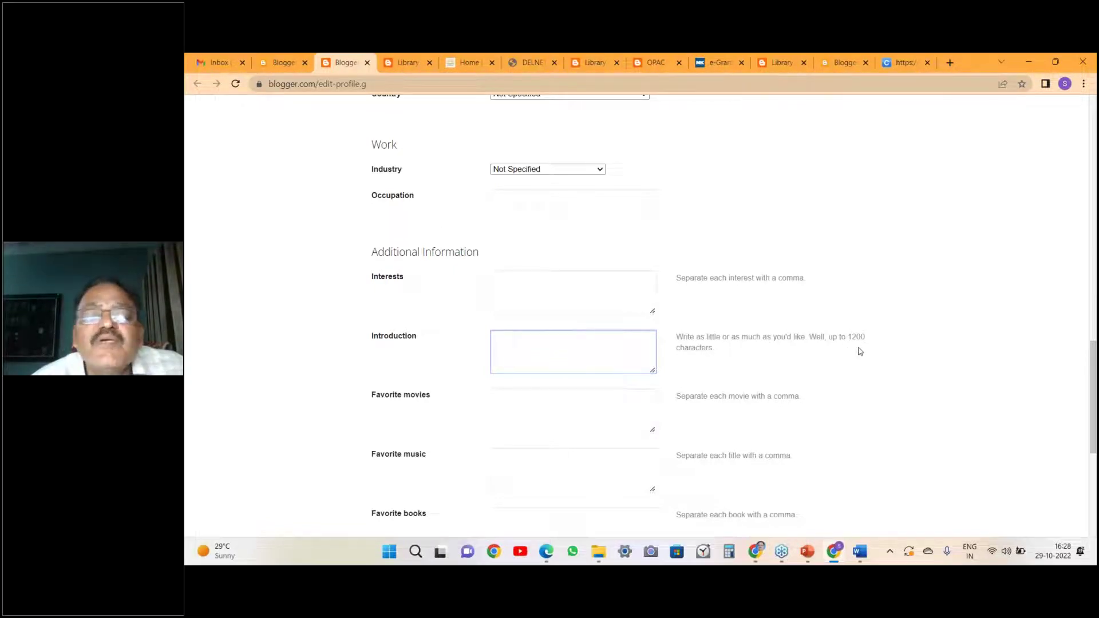
{"action": "right_click", "coordinate": [579, 350]}
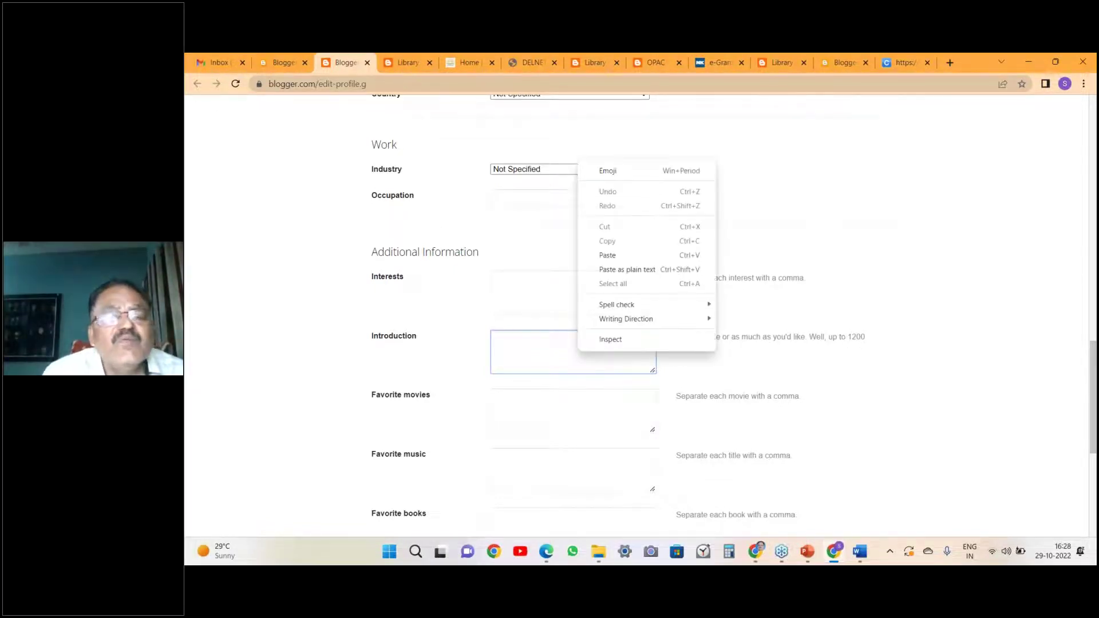
{"action": "left_click", "coordinate": [529, 352]}
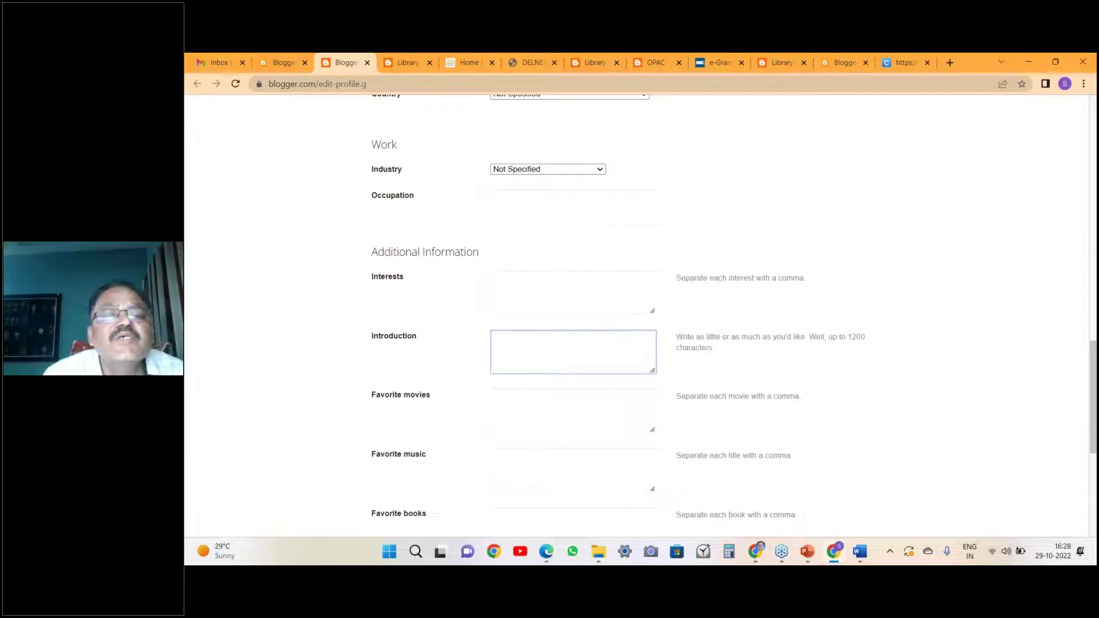
{"action": "key", "text": "ctrl+v"}
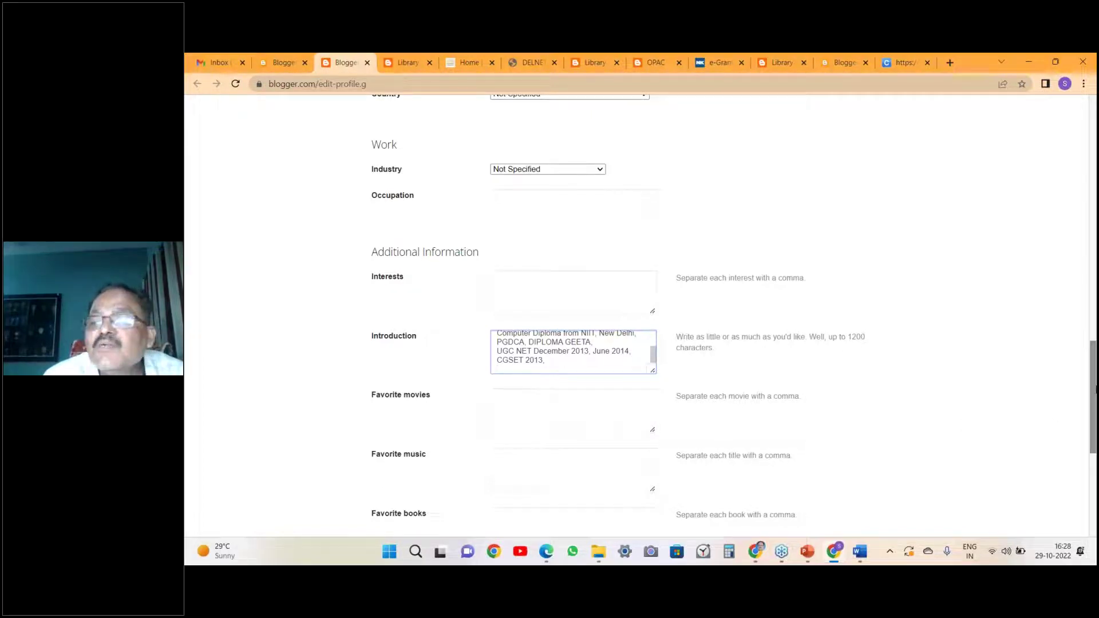
Enter "NAPOLEAN HILL, A.P. ABDUL KALAM, DR H.K. KAUL ON UNIUON CATALOGUE" as the profile's favorite books.
{"action": "scroll", "coordinate": [1093, 394], "scroll_direction": "down", "scroll_amount": 1}
{"action": "scroll", "coordinate": [1093, 395], "scroll_direction": "down", "scroll_amount": 3}
{"action": "left_click", "coordinate": [553, 328]}
{"action": "type", "text": "NAPC"}
{"action": "type", "text": "LEAN H"}
{"action": "type", "text": "ILL, A.P"}
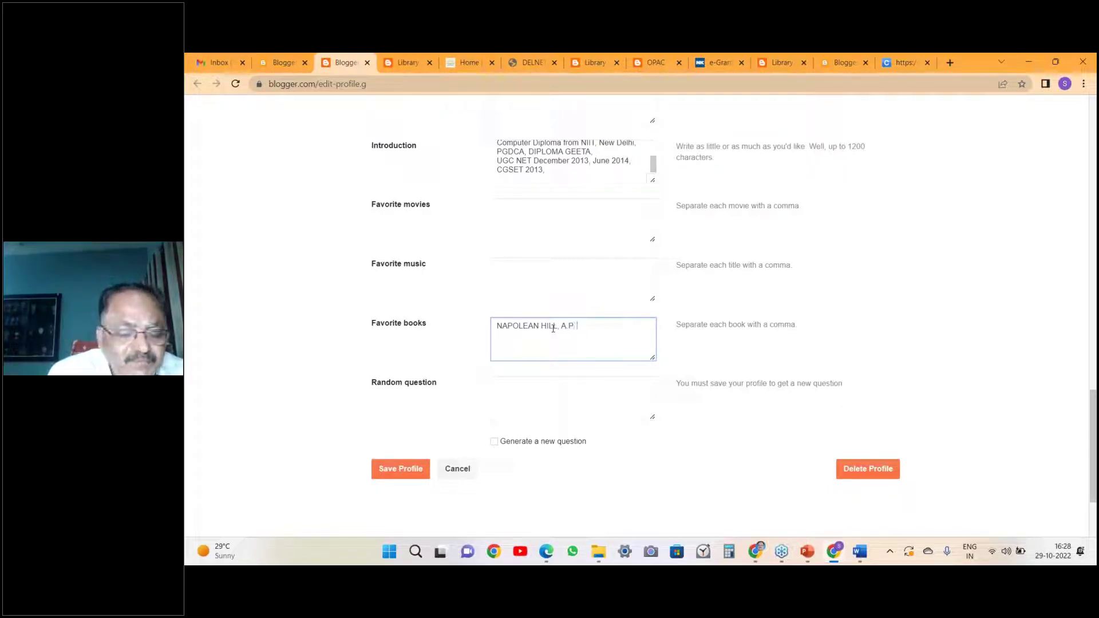
{"action": "type", "text": ". ABDUL KALAM,"}
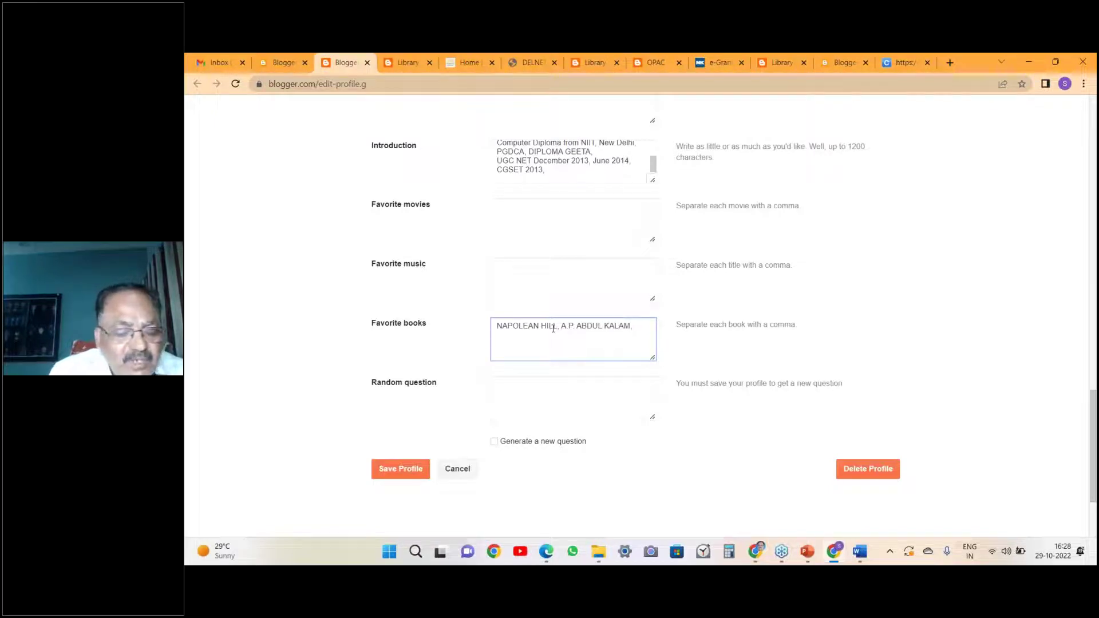
{"action": "type", "text": "DR H"}
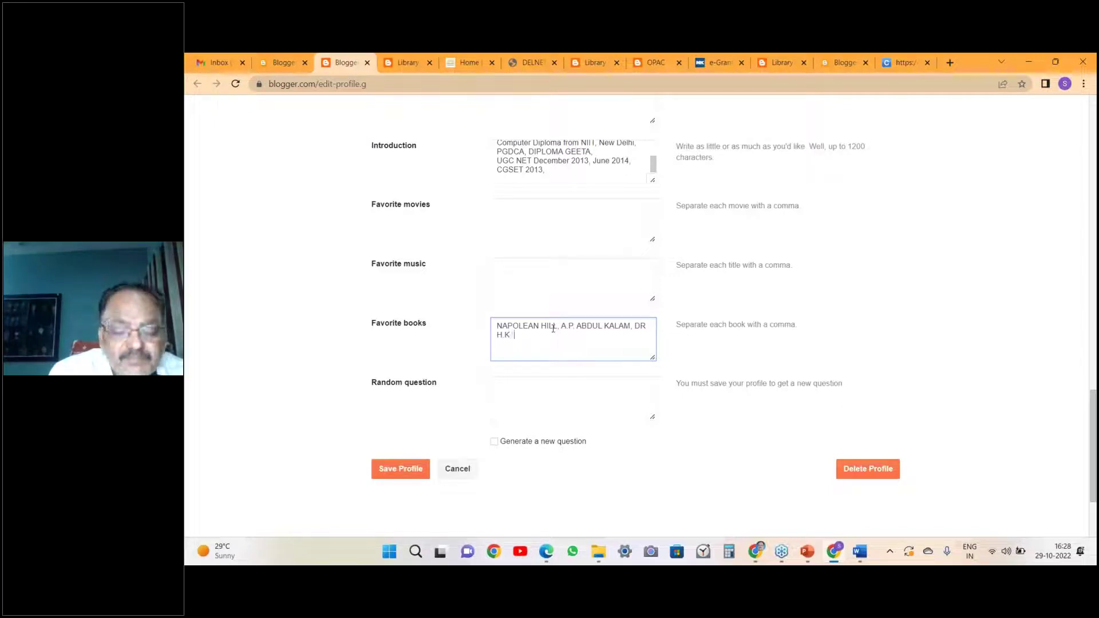
{"action": "type", "text": ".K. KAUL ON UNIUON "}
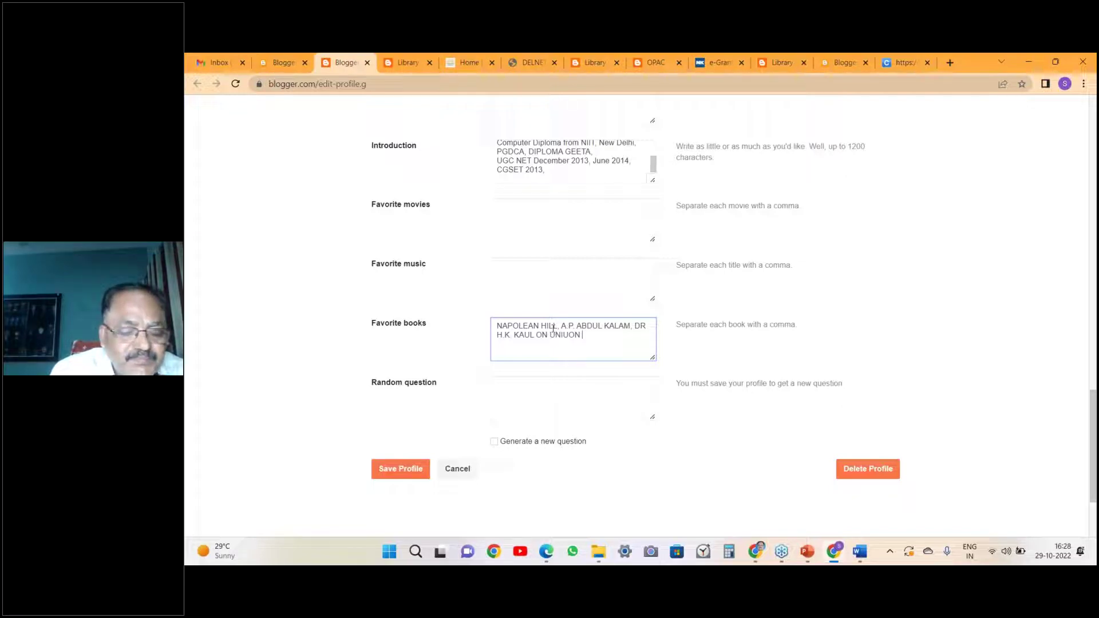
{"action": "type", "text": "CATALOGUE"}
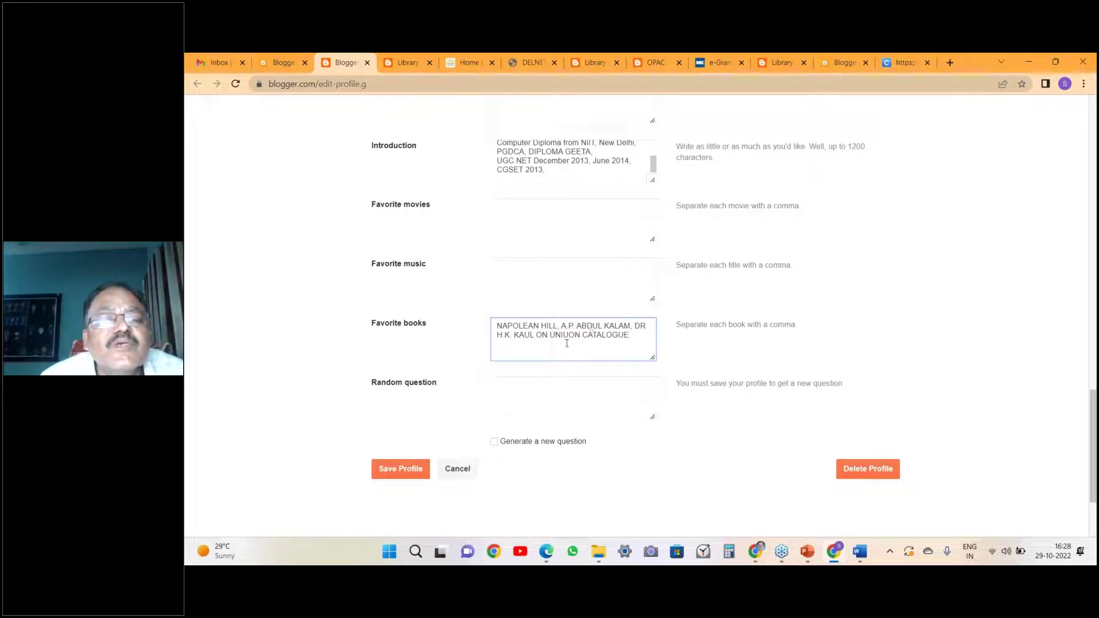
Correct the spelling of "UNION" in the favorite books, leave the random question blank and save the profile.
{"action": "left_click", "coordinate": [569, 334]}
{"action": "key", "text": "BackSpace"}
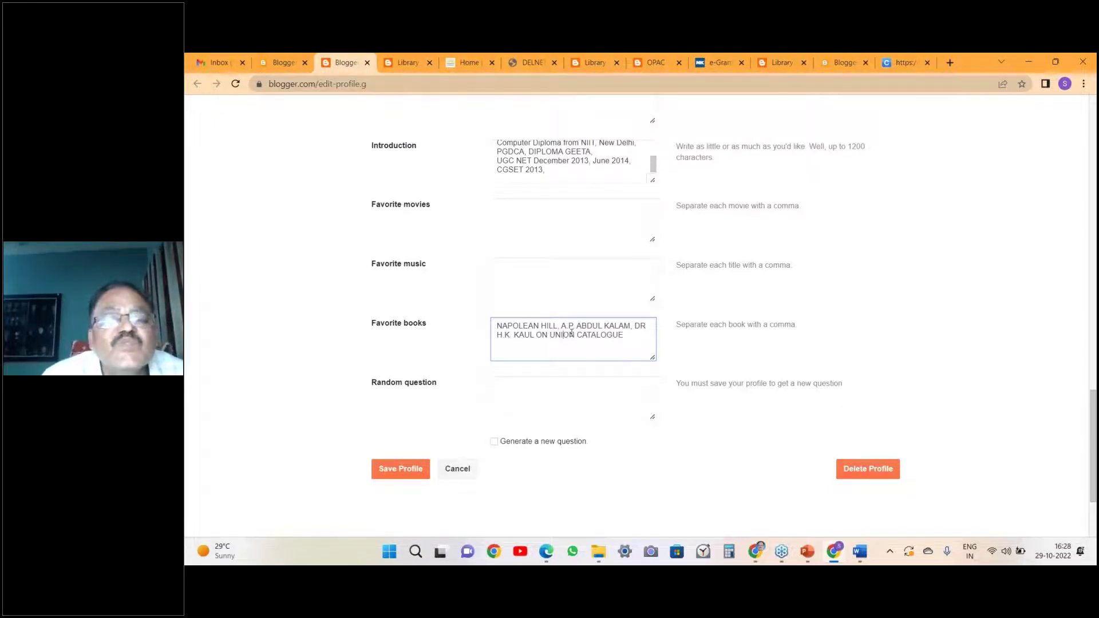
{"action": "left_click", "coordinate": [536, 402]}
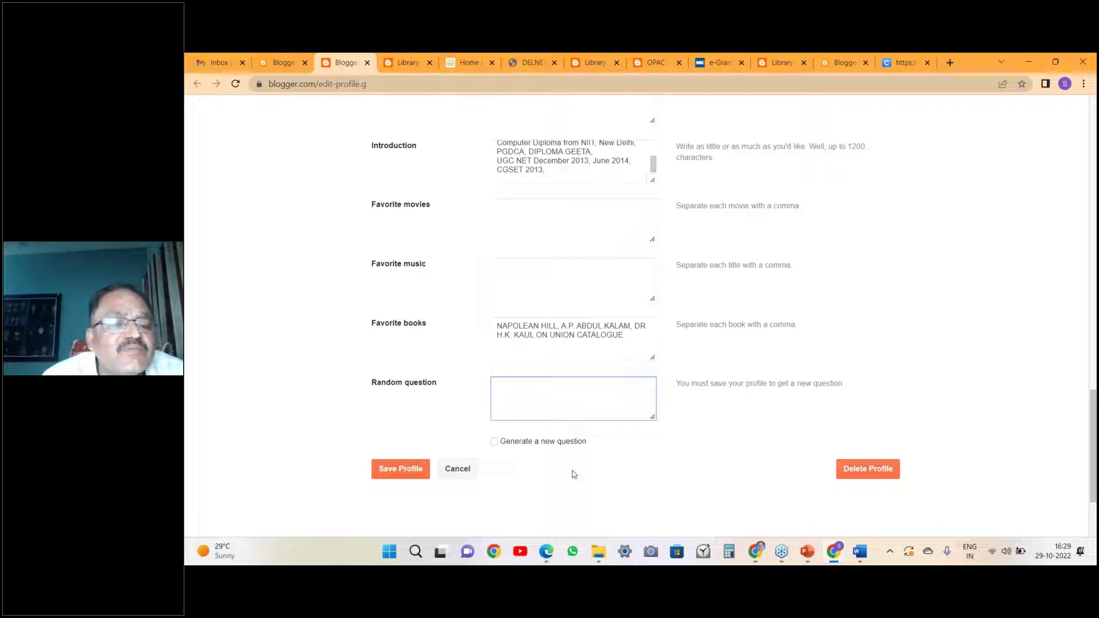
{"action": "left_click", "coordinate": [412, 479]}
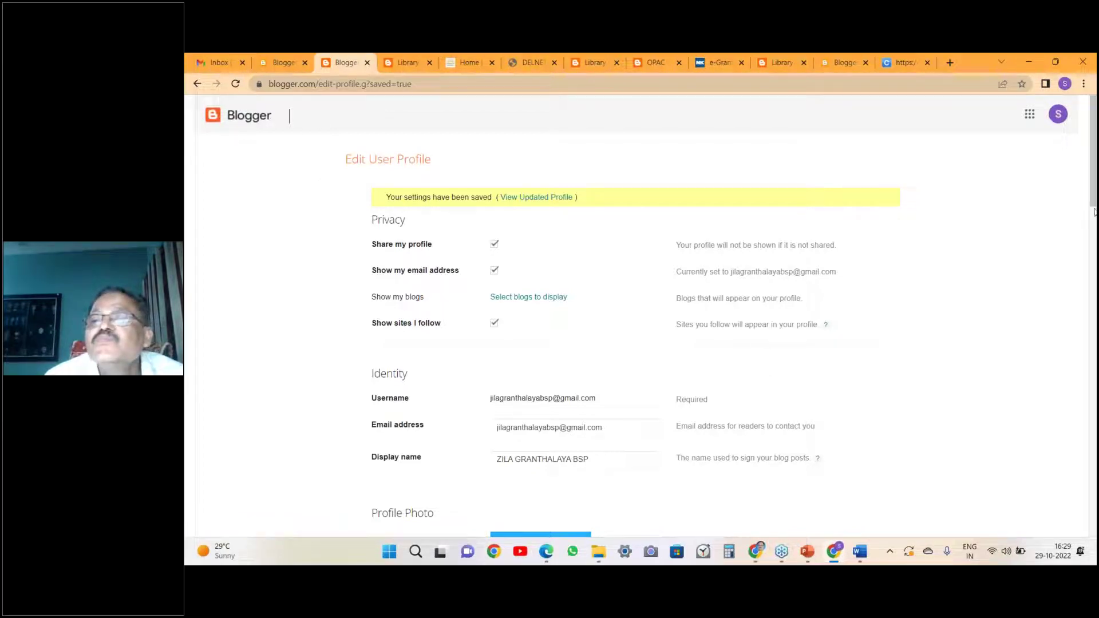
Review the saved user profile's fields from the privacy settings down to the random question.
{"action": "scroll", "coordinate": [1092, 172], "scroll_direction": "down", "scroll_amount": 1}
{"action": "scroll", "coordinate": [635, 314], "scroll_direction": "down", "scroll_amount": 12}
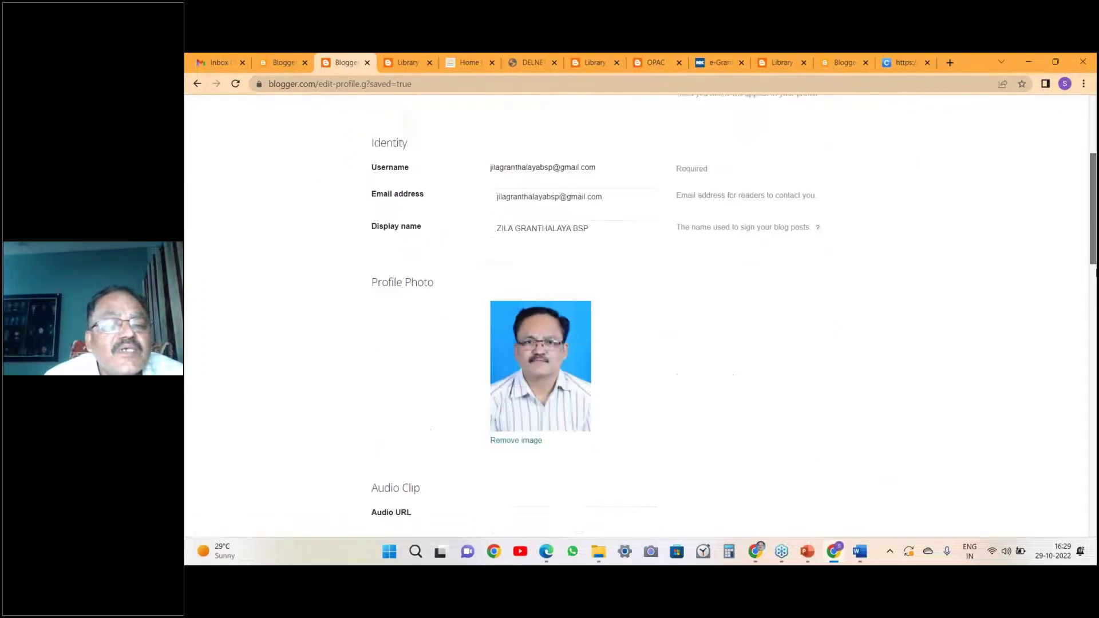
{"action": "scroll", "coordinate": [635, 315], "scroll_direction": "down", "scroll_amount": 3}
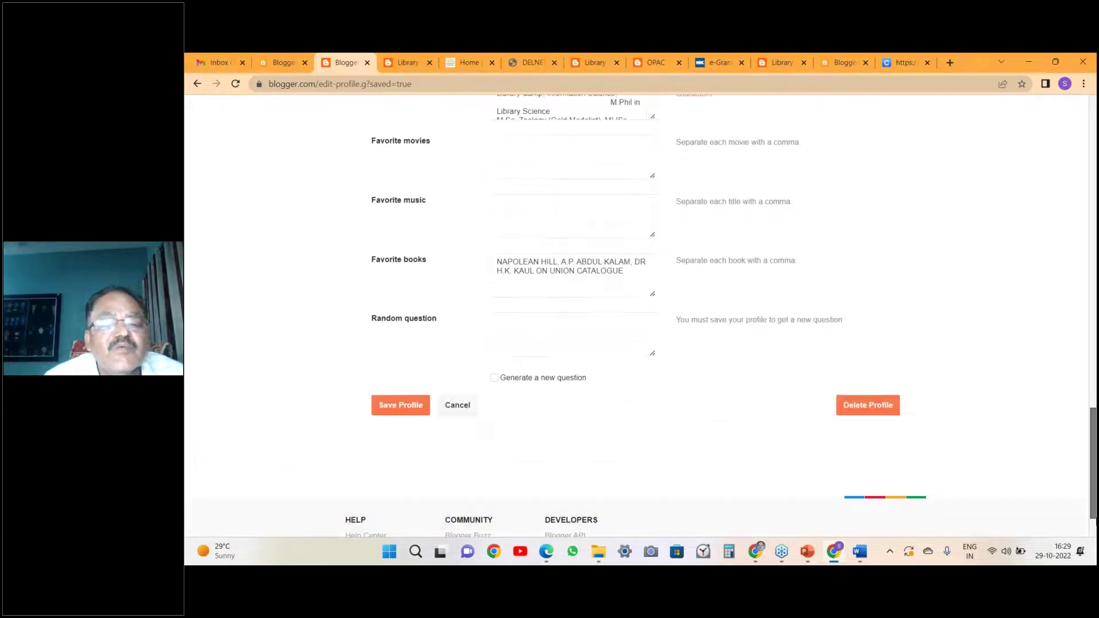
{"action": "scroll", "coordinate": [472, 396], "scroll_direction": "up", "scroll_amount": 15}
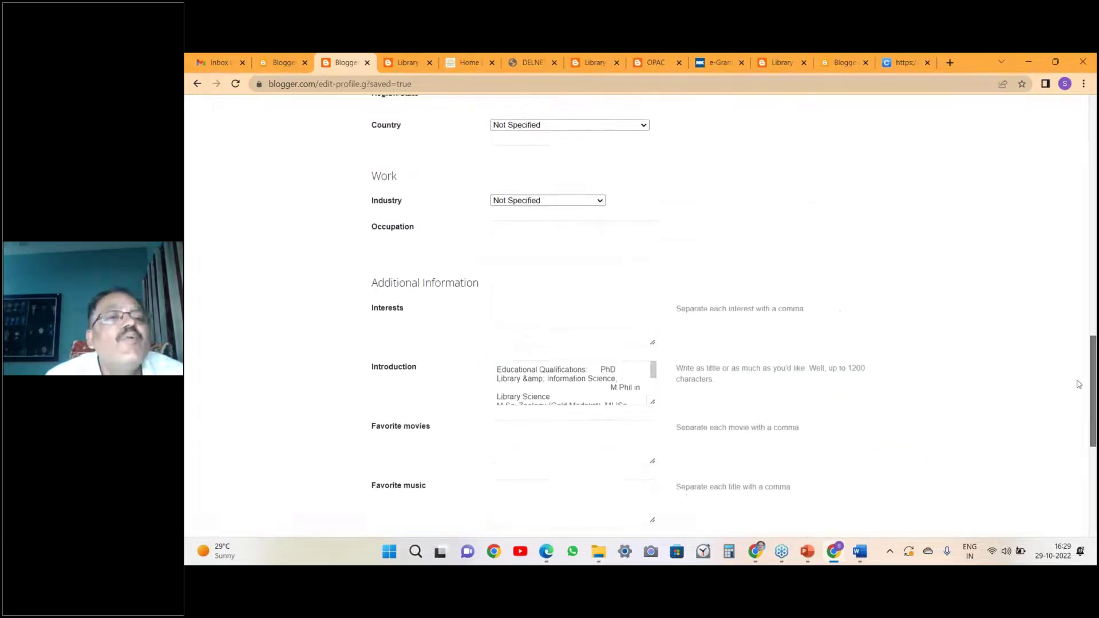
Reload the already open library blog search page and go back to the start of the profile editing form.
{"action": "left_click", "coordinate": [407, 63]}
{"action": "left_click", "coordinate": [237, 85]}
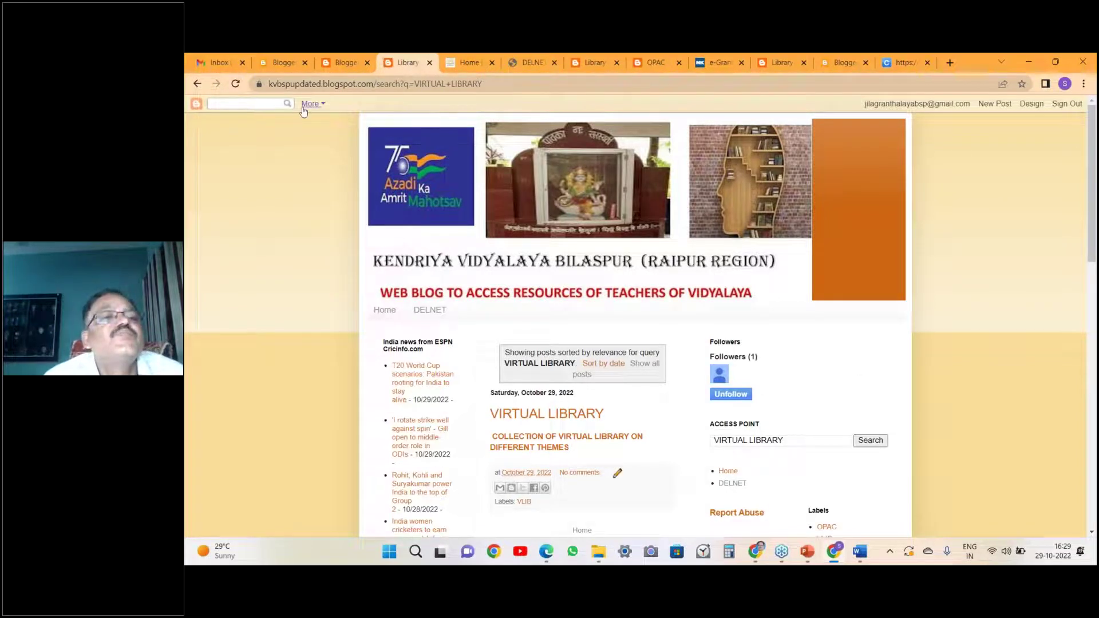
{"action": "left_click", "coordinate": [346, 64]}
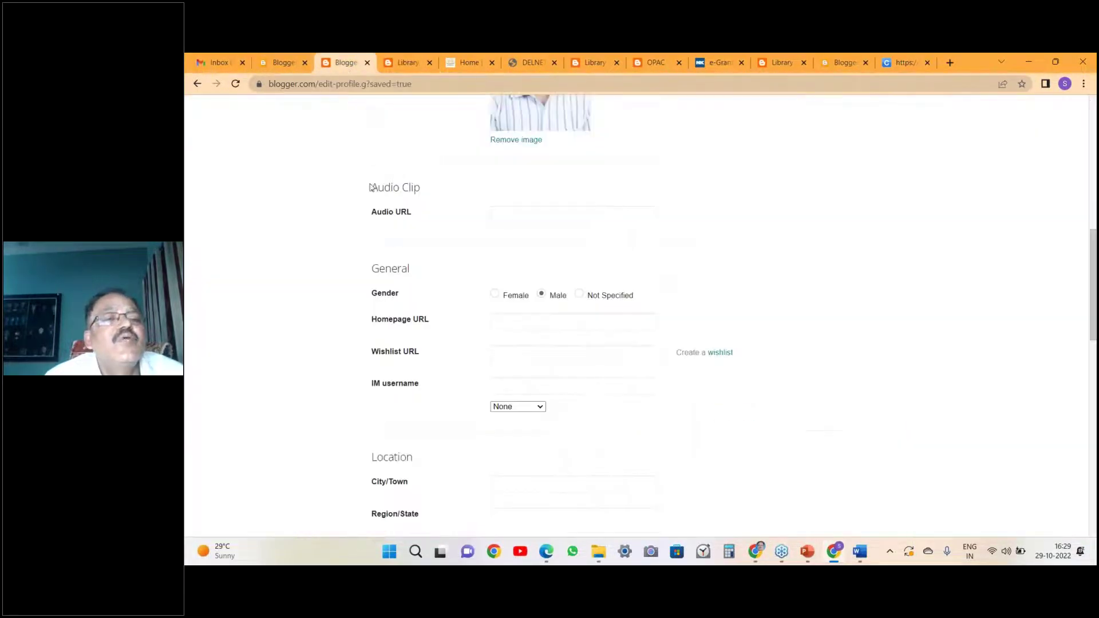
{"action": "left_click", "coordinate": [197, 84]}
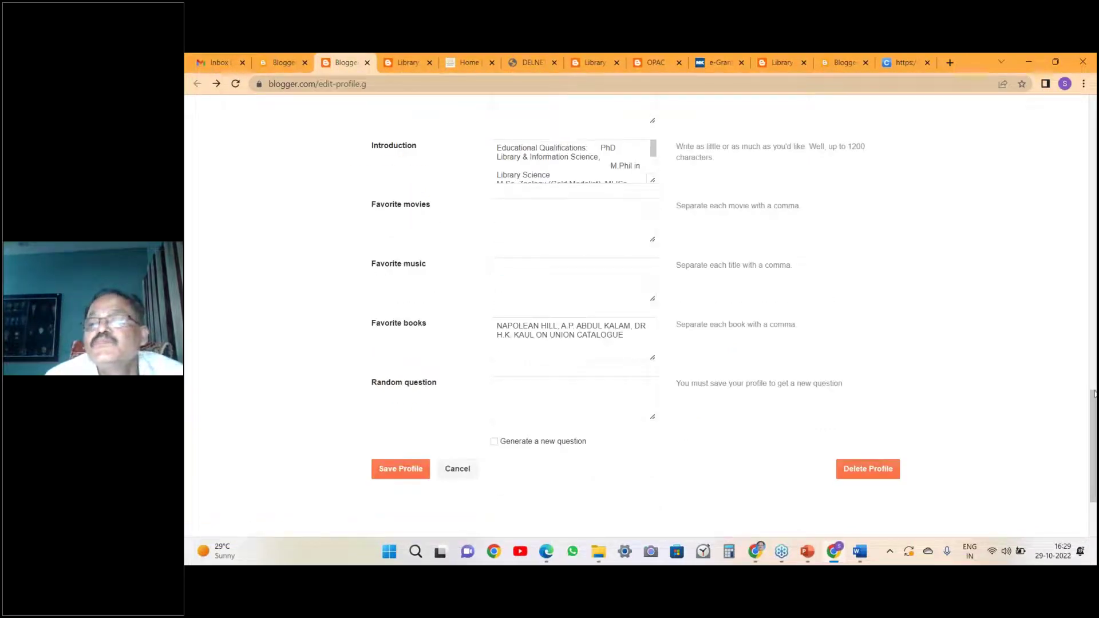
{"action": "scroll", "coordinate": [511, 193], "scroll_direction": "up", "scroll_amount": 20}
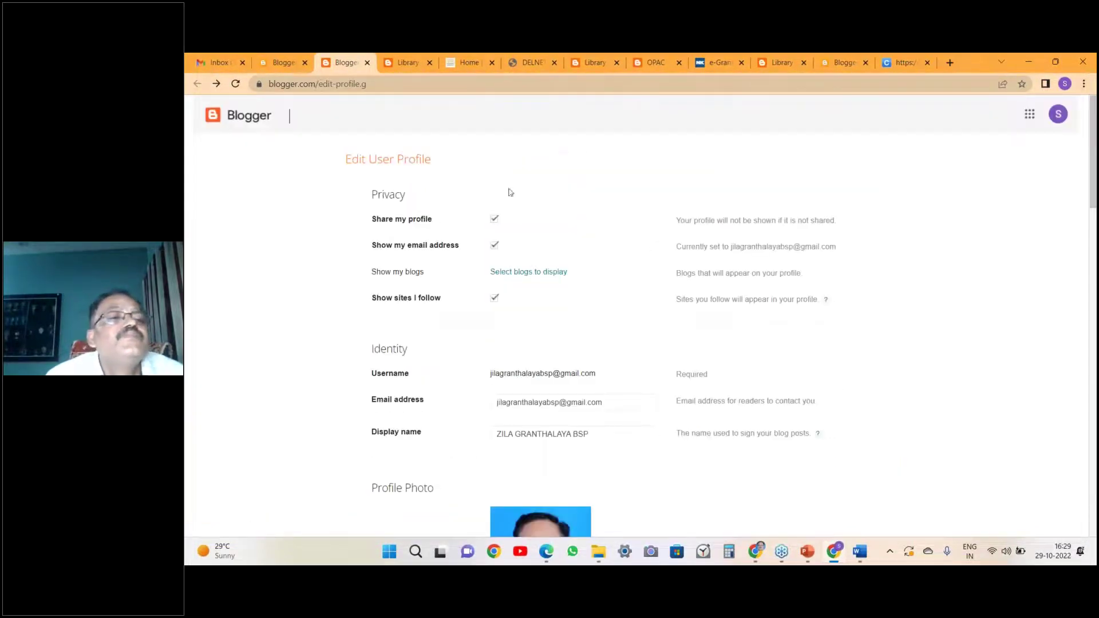
Open the published blog from the Blogger dashboard and examine the updated About Me section.
{"action": "left_click", "coordinate": [278, 64]}
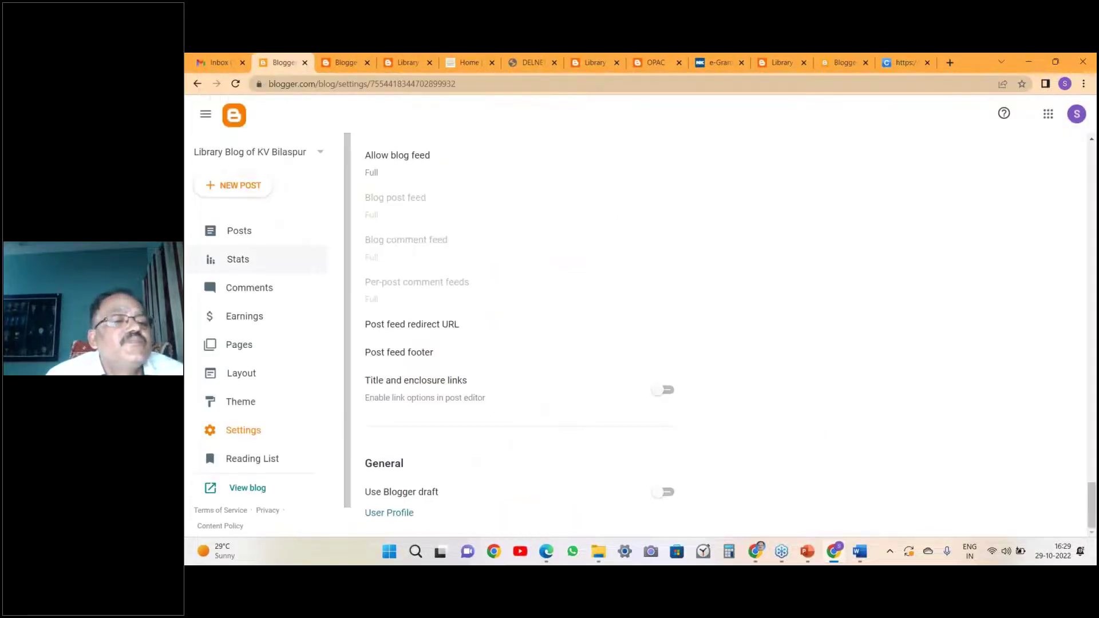
{"action": "left_click", "coordinate": [262, 490]}
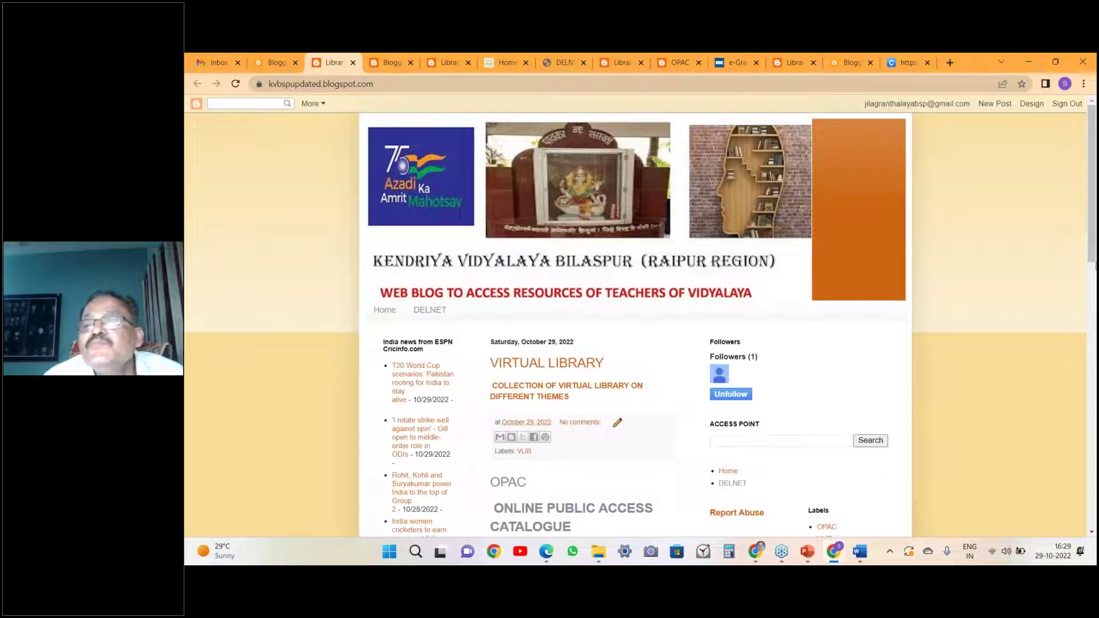
{"action": "left_click_drag", "start_coordinate": [1095, 252], "coordinate": [1094, 296]}
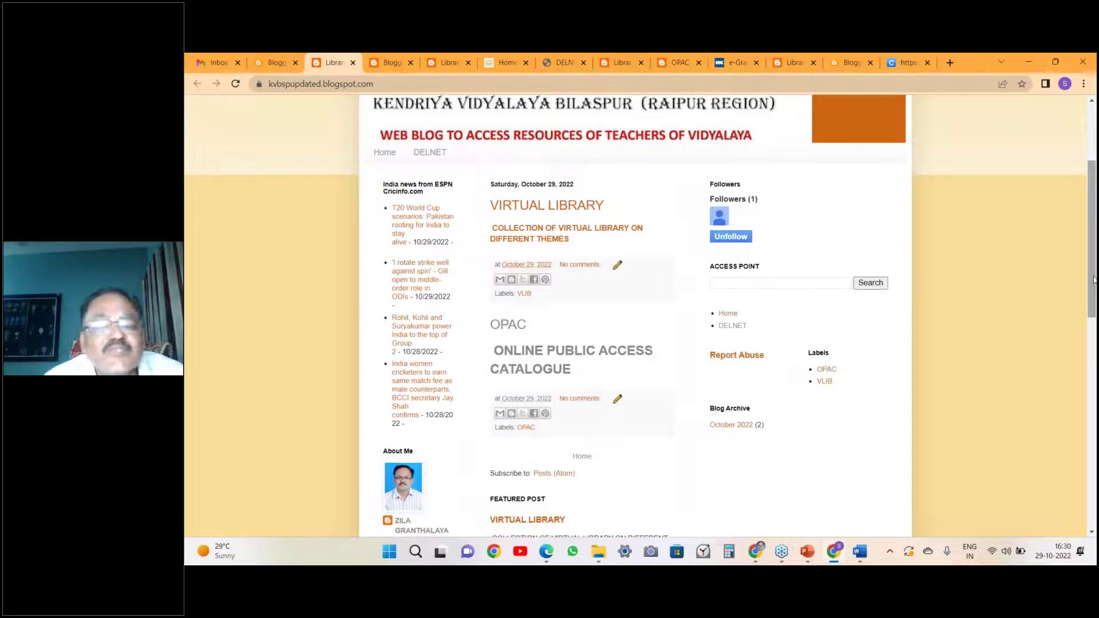
{"action": "mouse_move", "coordinate": [1094, 279]}
{"action": "left_mouse_down"}
{"action": "mouse_move", "coordinate": [1093, 330]}
{"action": "mouse_move", "coordinate": [1094, 288]}
{"action": "left_mouse_up"}
{"action": "scroll", "coordinate": [1094, 255], "scroll_direction": "down", "scroll_amount": 2}
{"action": "scroll", "coordinate": [1094, 254], "scroll_direction": "up", "scroll_amount": 3}
{"action": "scroll", "coordinate": [1091, 252], "scroll_direction": "down", "scroll_amount": 2}
{"action": "scroll", "coordinate": [1084, 249], "scroll_direction": "up", "scroll_amount": 3}
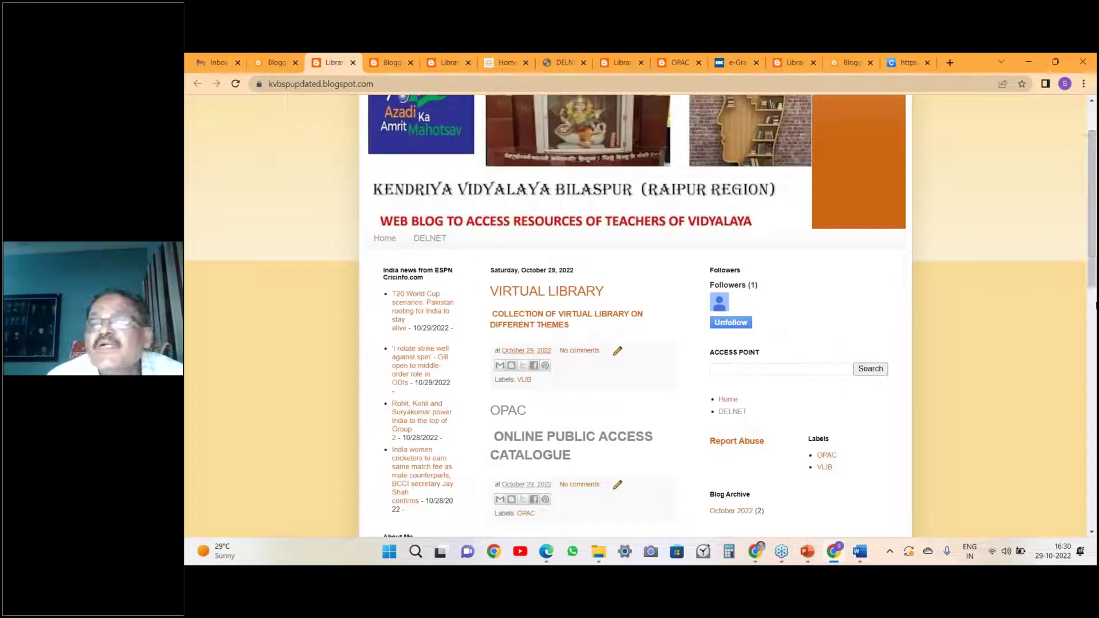
{"action": "scroll", "coordinate": [1093, 281], "scroll_direction": "down", "scroll_amount": 2}
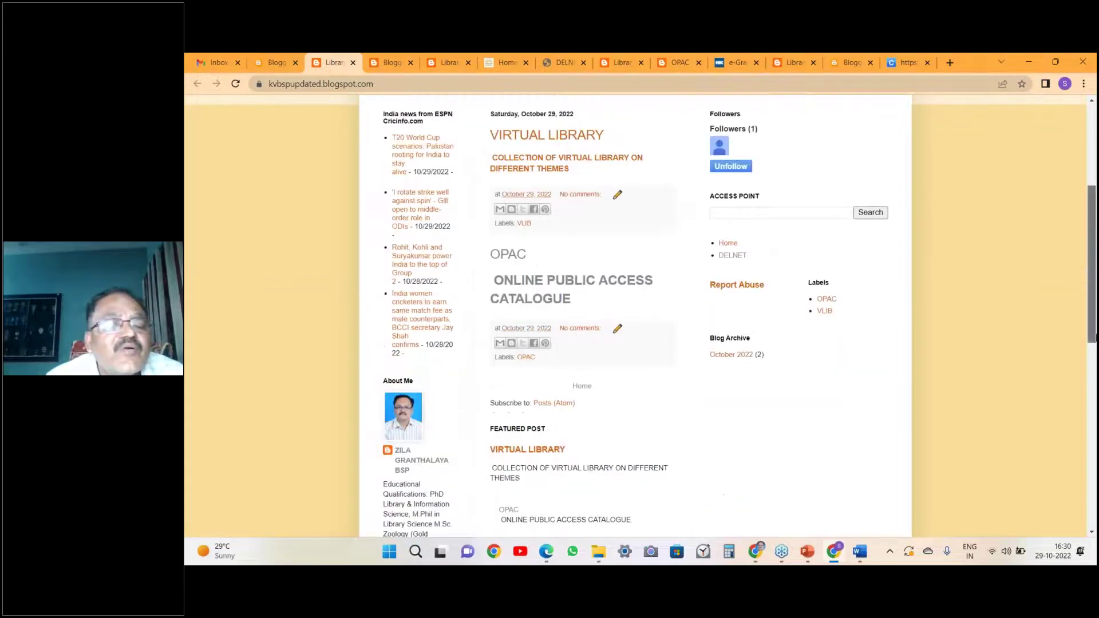
{"action": "scroll", "coordinate": [1092, 281], "scroll_direction": "down", "scroll_amount": 2}
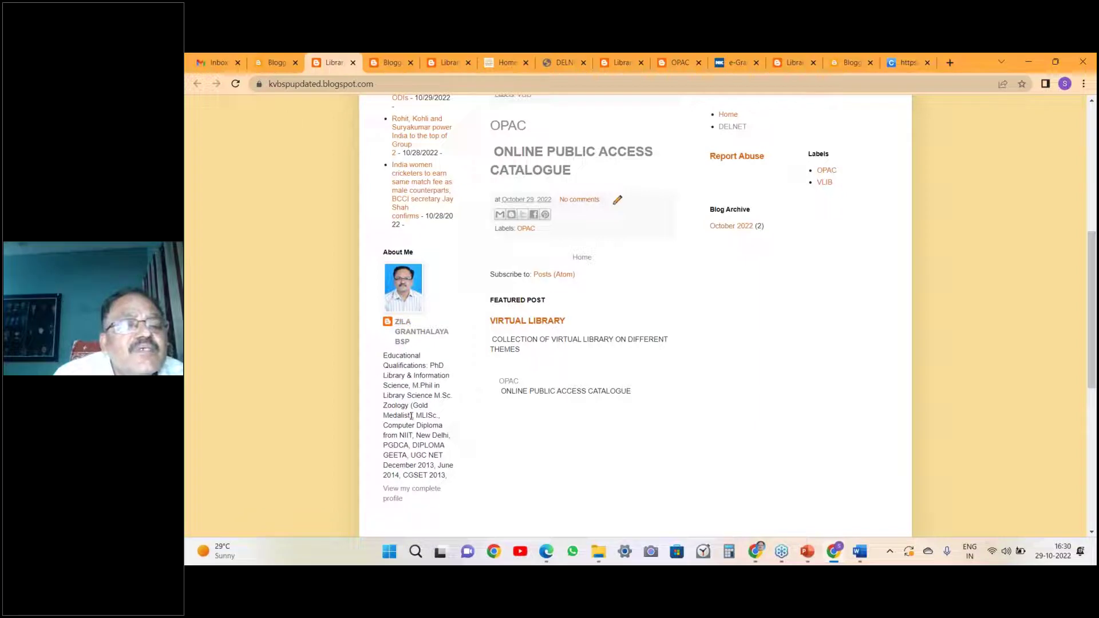
View the owner's complete profile from the About Me section, return to the blog and revisit the profile editing form.
{"action": "left_click", "coordinate": [411, 493]}
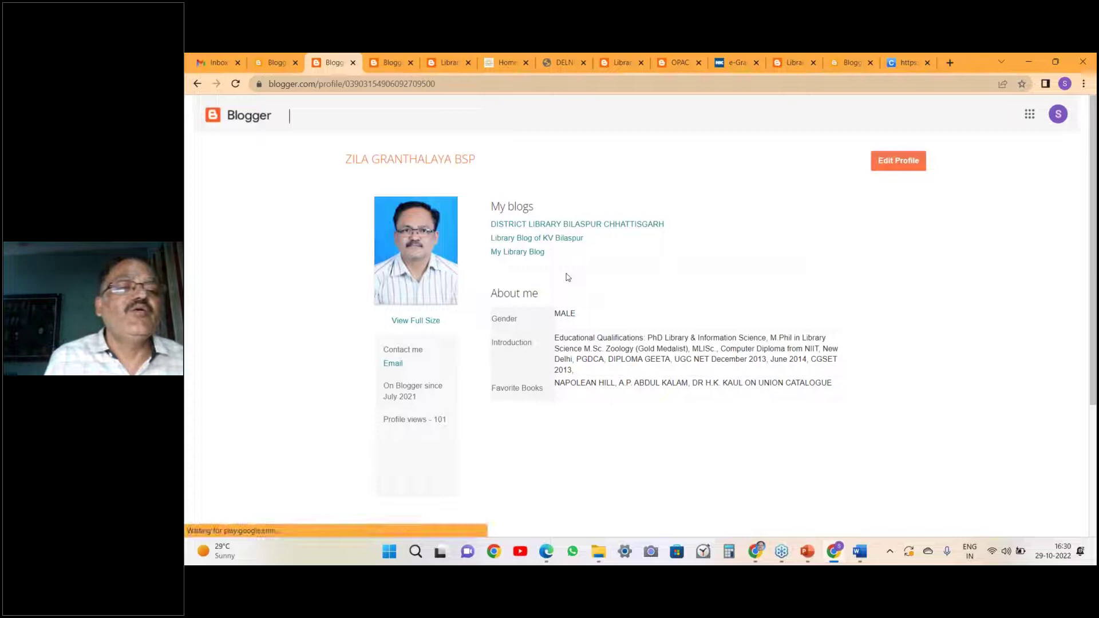
{"action": "left_click", "coordinate": [198, 85]}
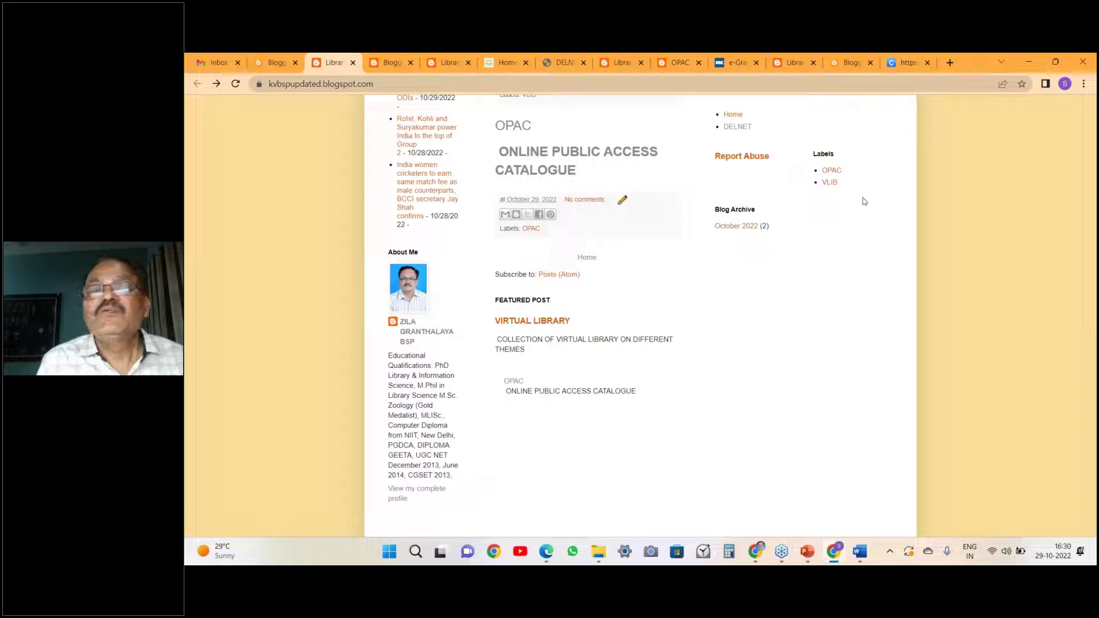
{"action": "left_click", "coordinate": [391, 66]}
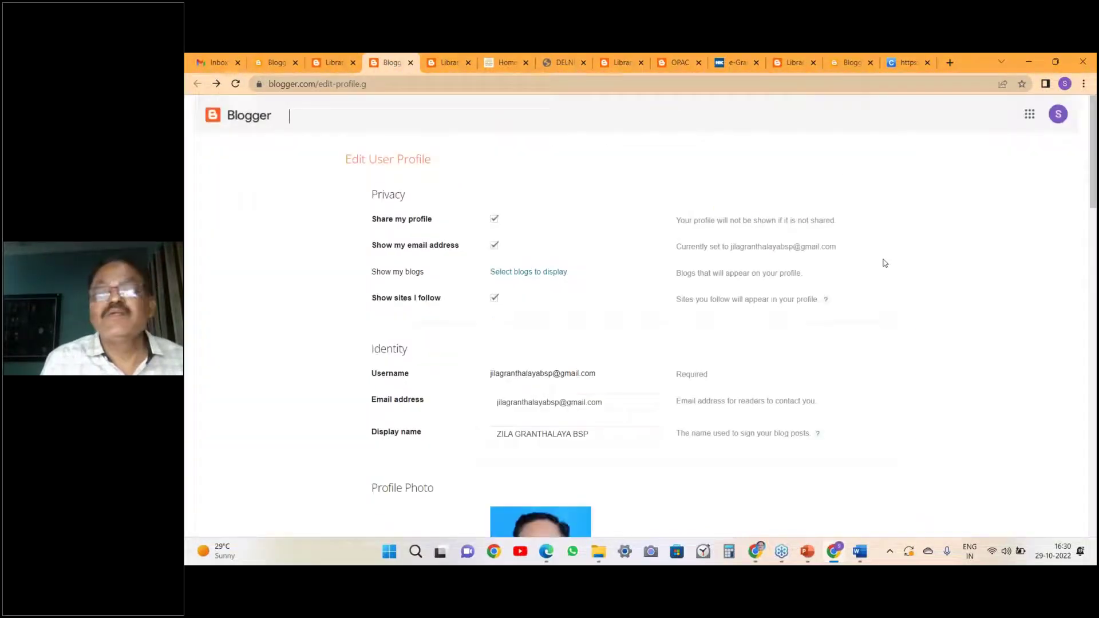
{"action": "scroll", "coordinate": [1084, 206], "scroll_direction": "down", "scroll_amount": 5}
{"action": "scroll", "coordinate": [373, 249], "scroll_direction": "up", "scroll_amount": 5}
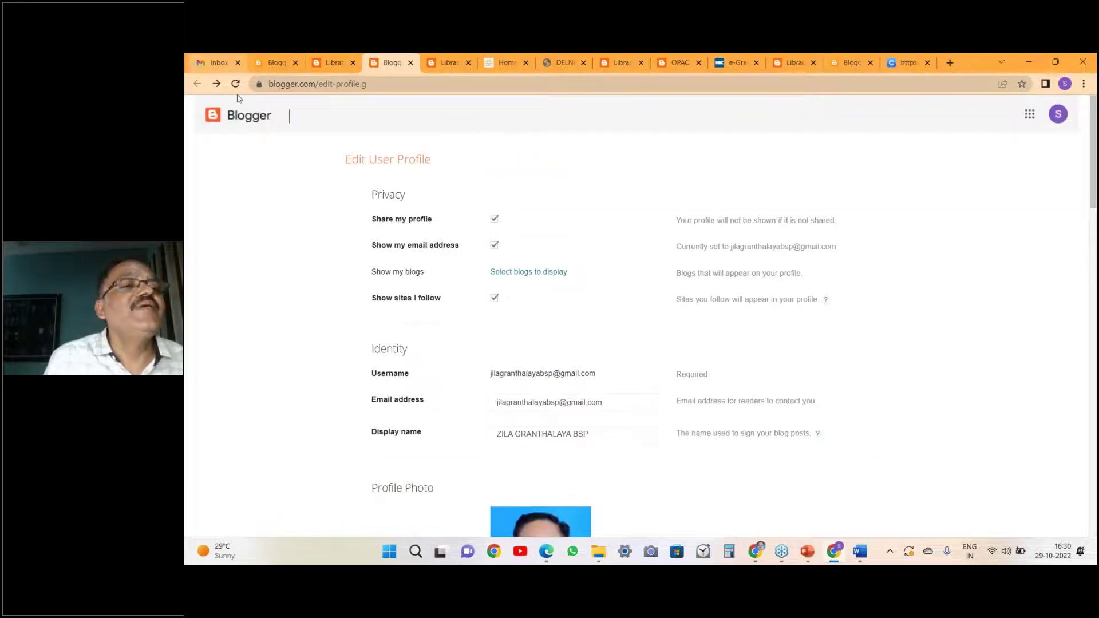
Open the Blogger reading list and go to the management page for followed blogs.
{"action": "left_click", "coordinate": [281, 65]}
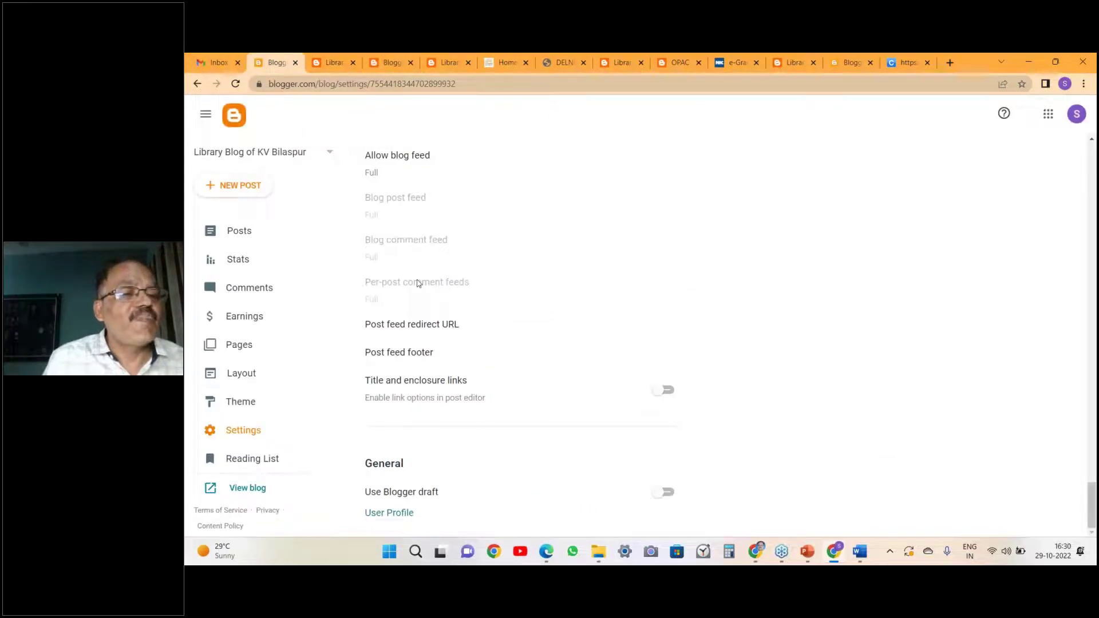
{"action": "left_click", "coordinate": [276, 462]}
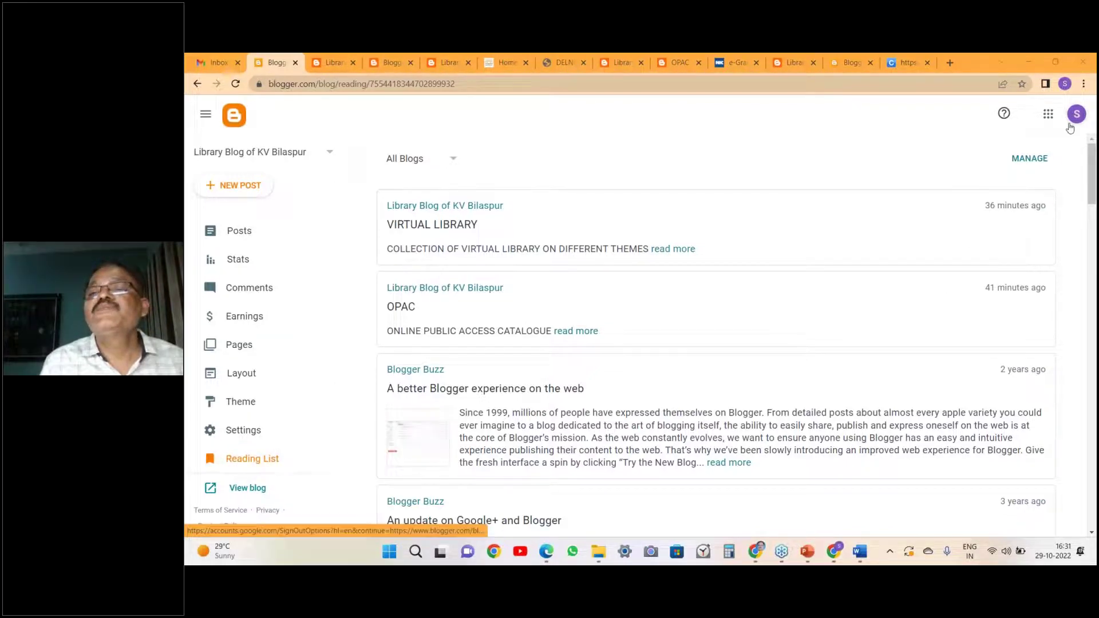
{"action": "left_click", "coordinate": [1029, 159]}
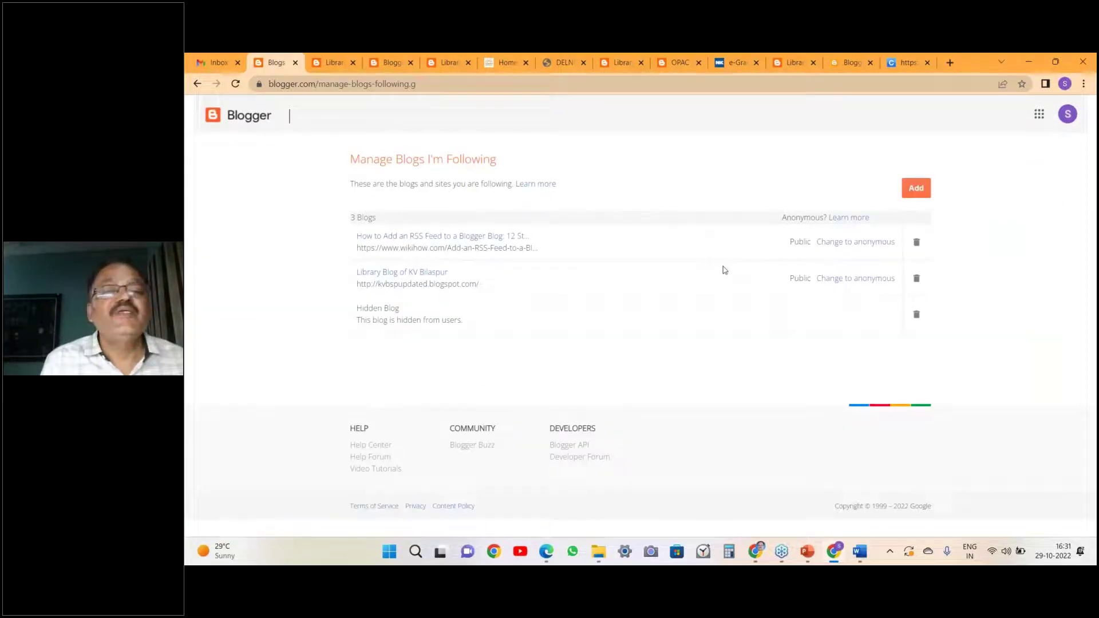
{"action": "left_click", "coordinate": [914, 189]}
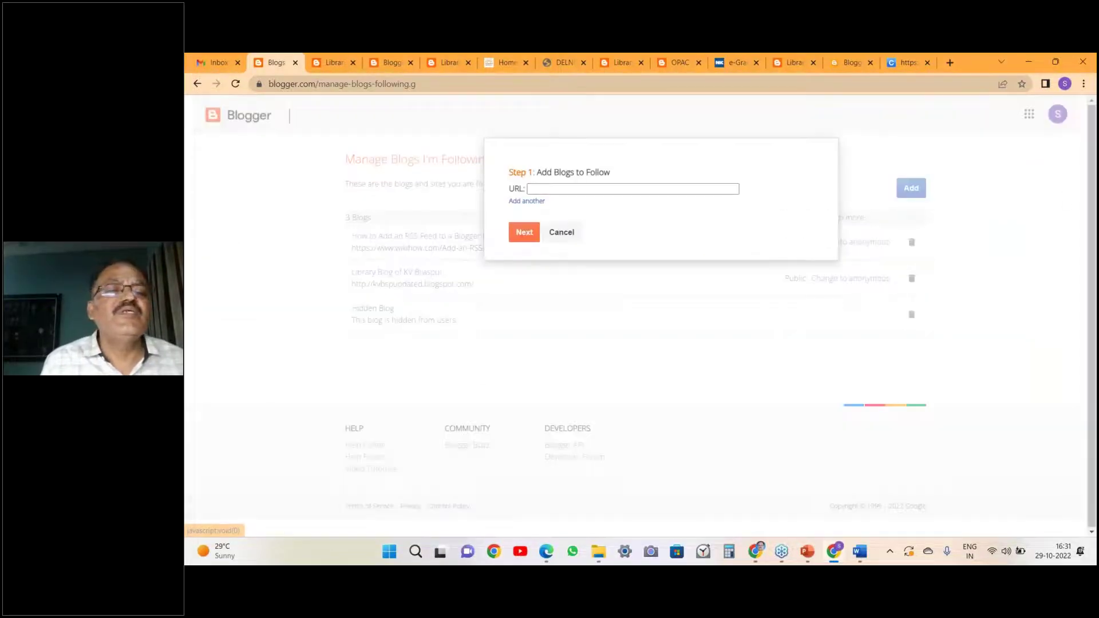
{"action": "left_click", "coordinate": [576, 195]}
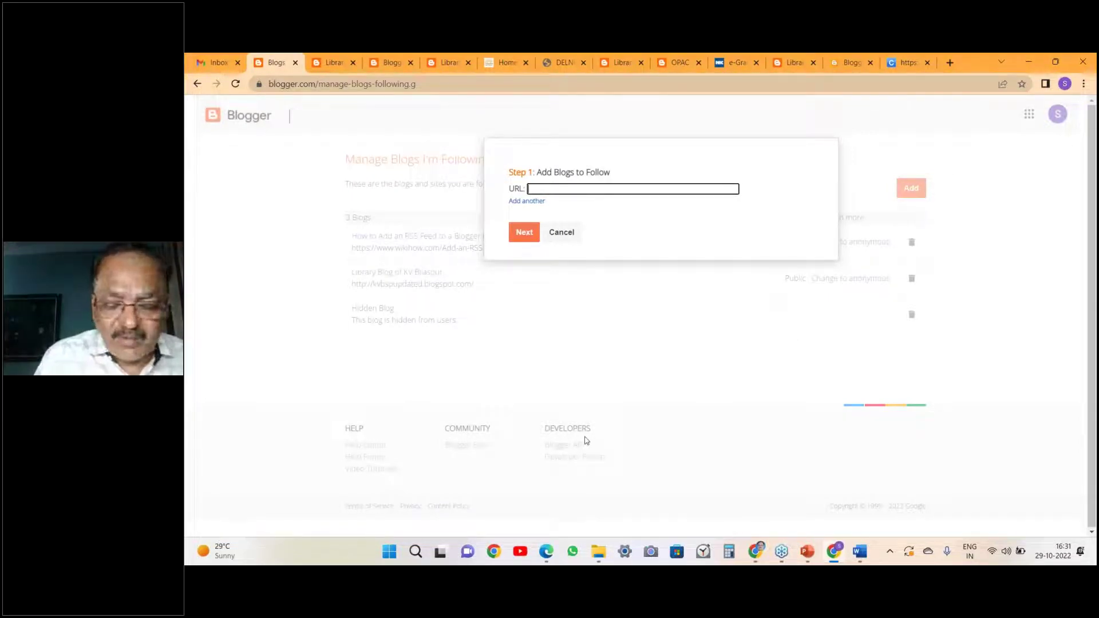
{"action": "type", "text": "www."}
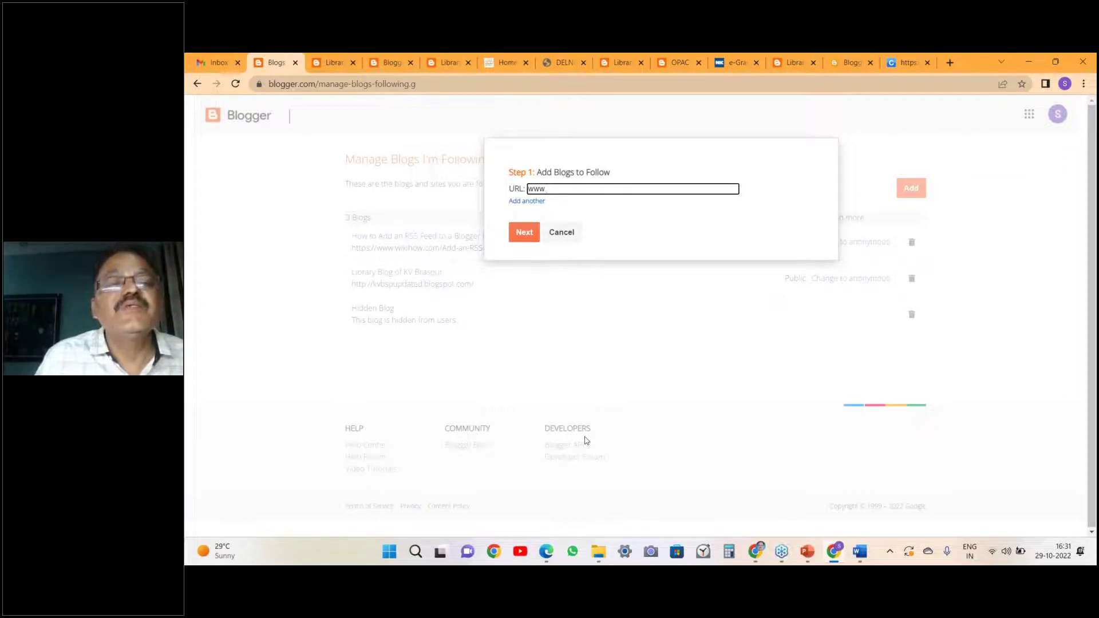
{"action": "type", "text": "lmcbilas"}
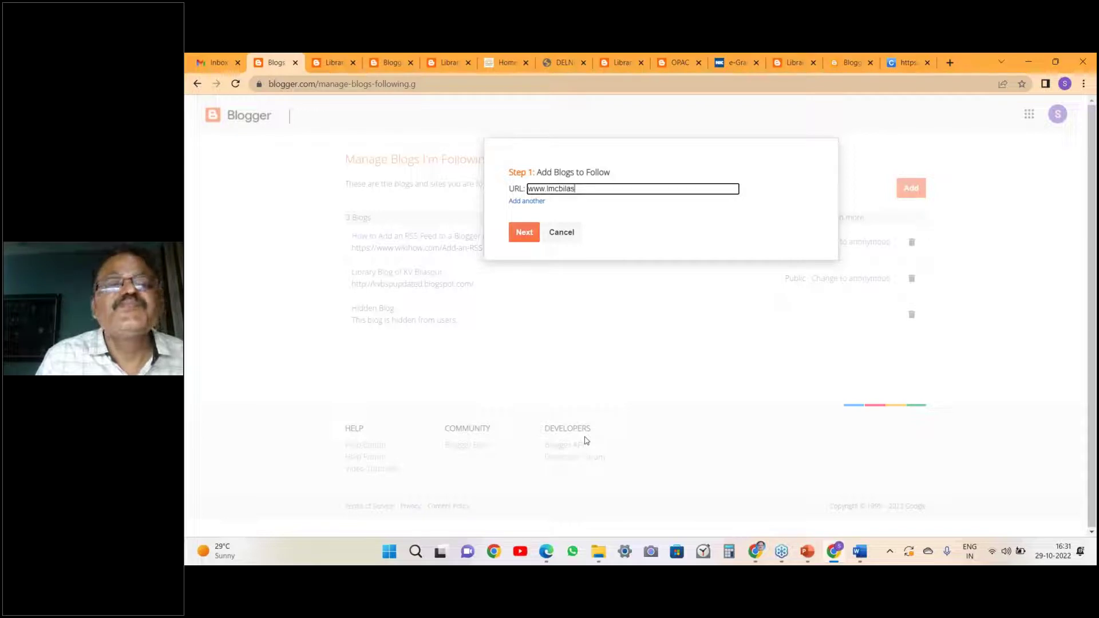
{"action": "type", "text": "pur.wordp"}
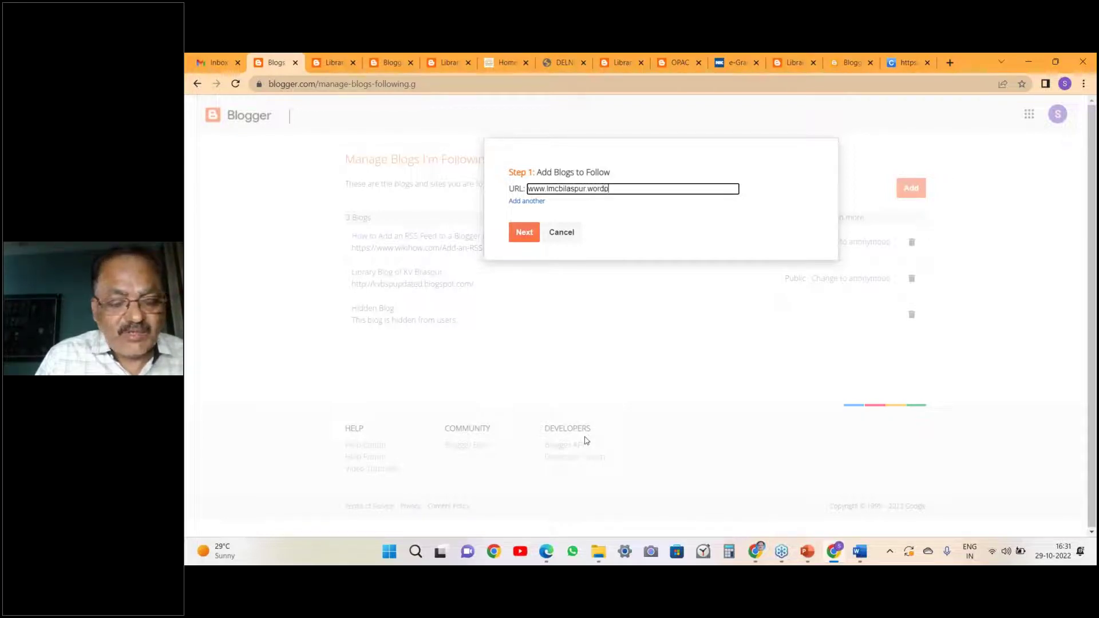
{"action": "type", "text": "ress"}
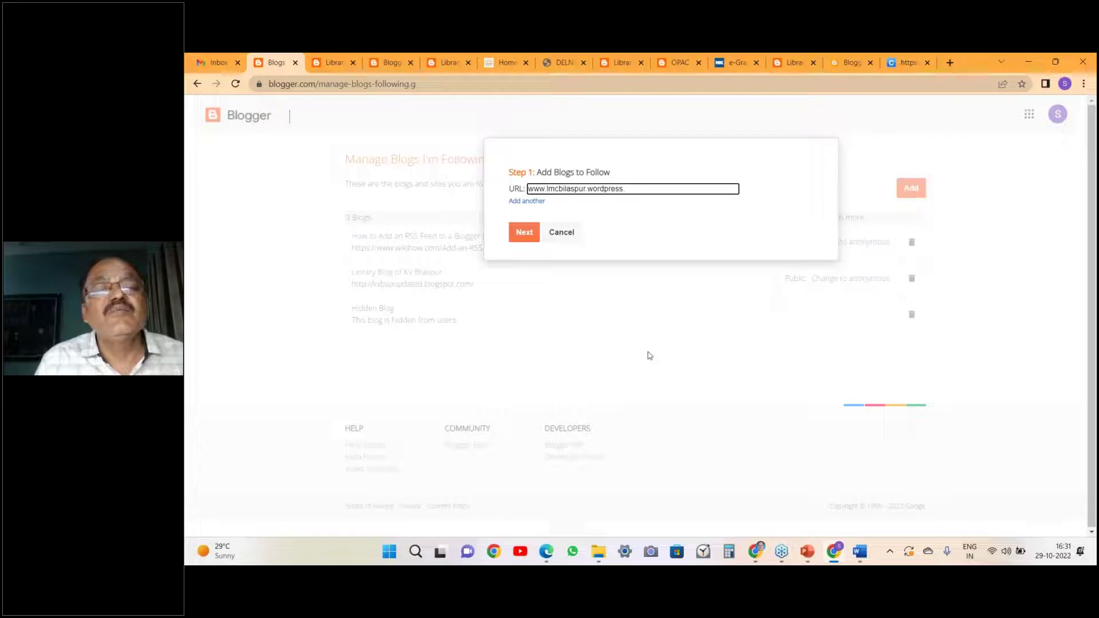
{"action": "type", "text": "om"}
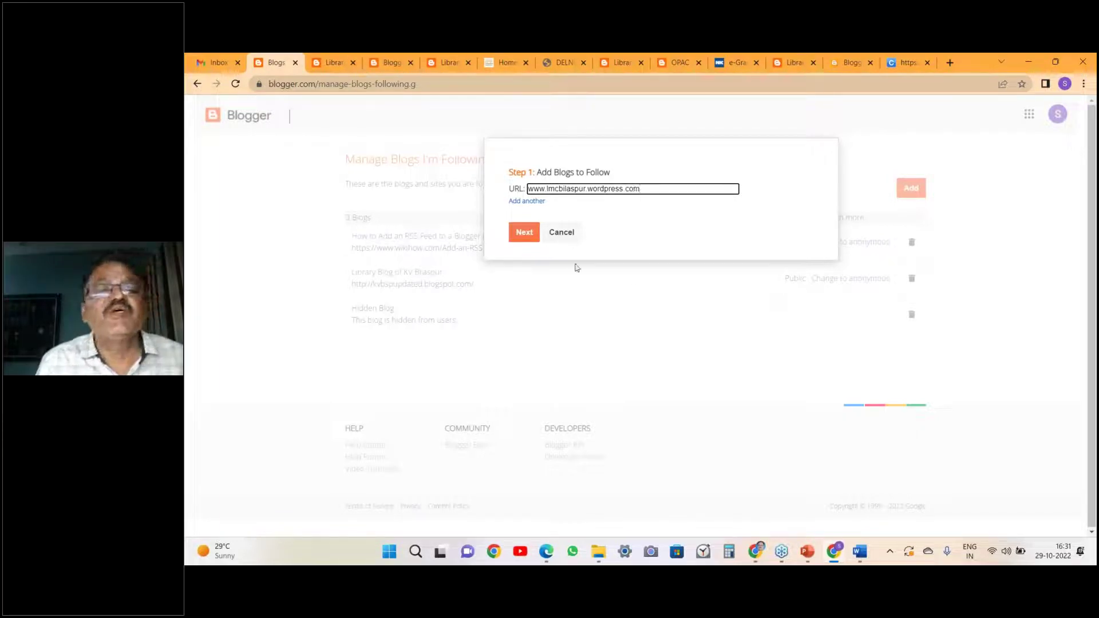
{"action": "left_click", "coordinate": [530, 231]}
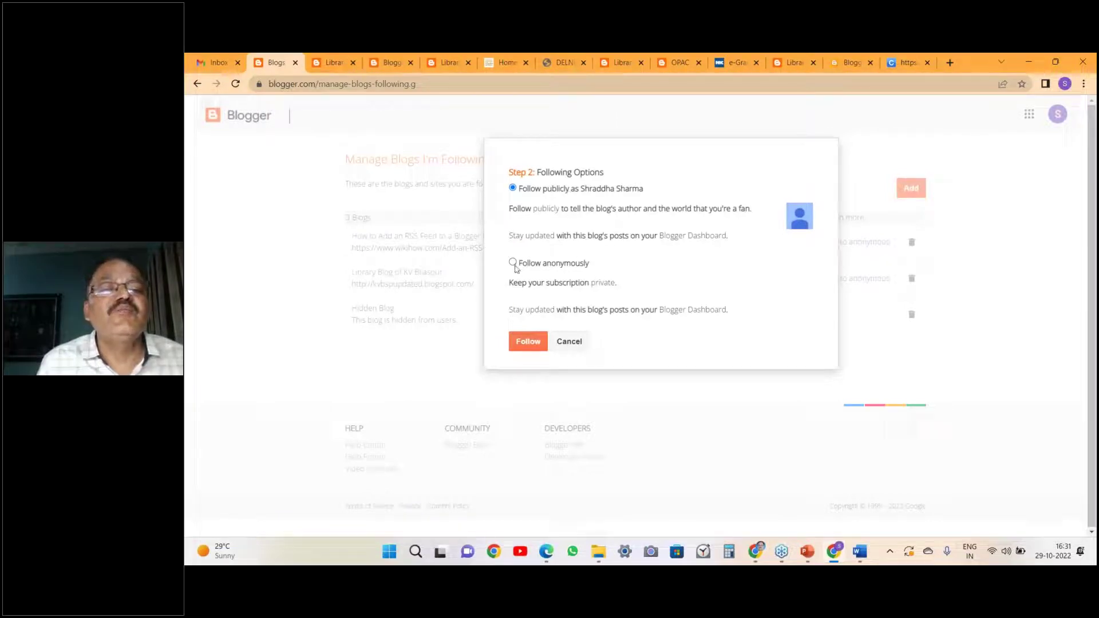
{"action": "left_click", "coordinate": [528, 342]}
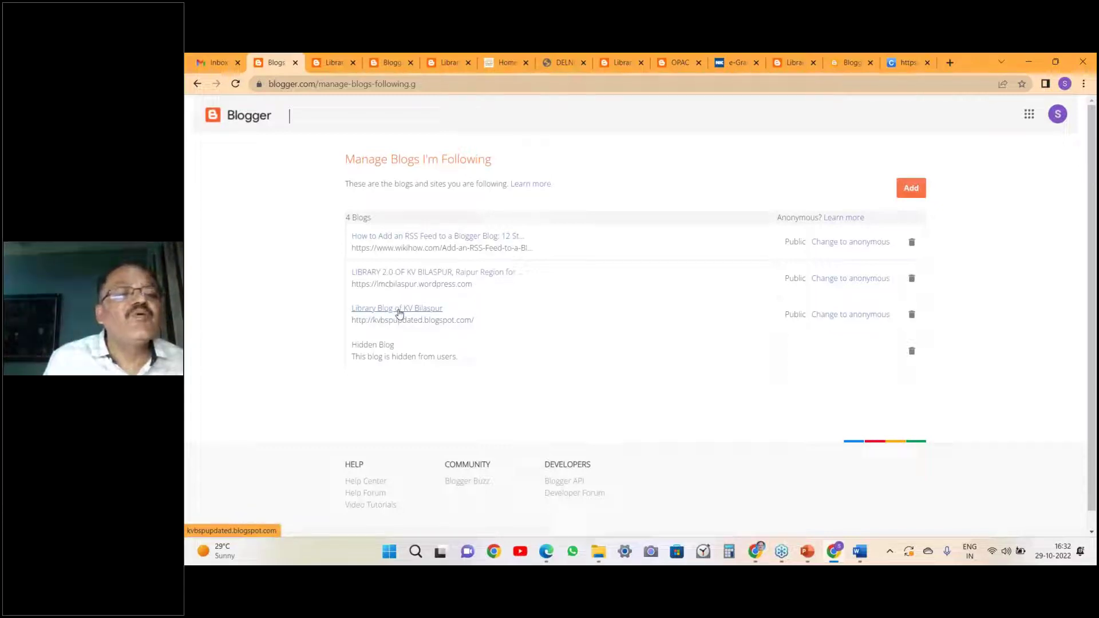
Open the followed LIBRARY 2.0 OF KV BILASPUR blog and view its Flip Book of Library Activities page.
{"action": "left_click", "coordinate": [450, 275]}
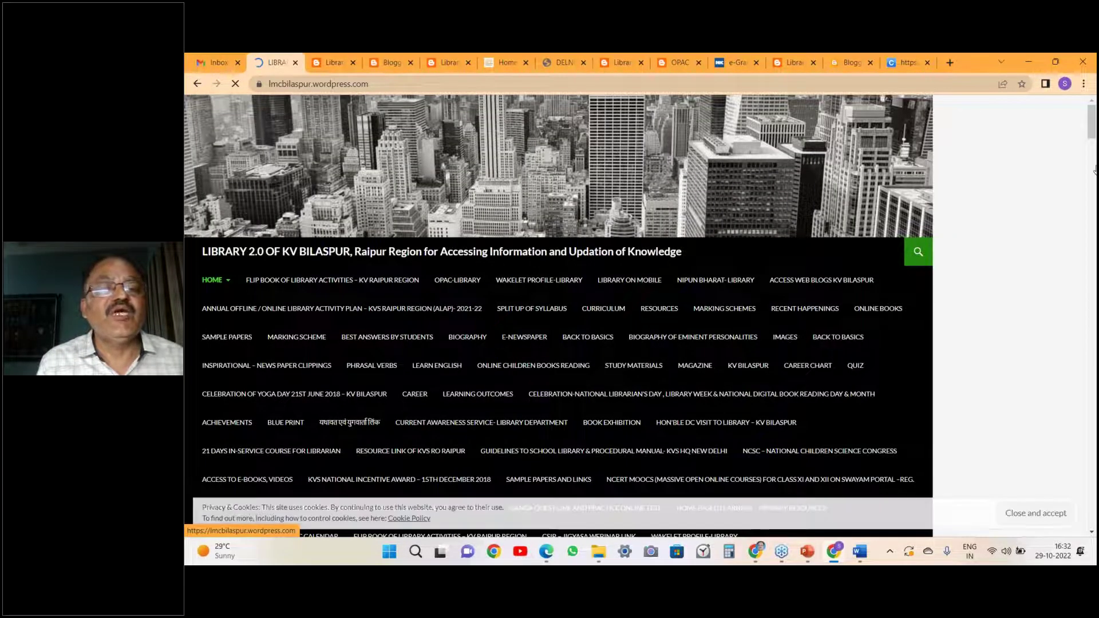
{"action": "left_click_drag", "start_coordinate": [1092, 135], "coordinate": [1093, 147]}
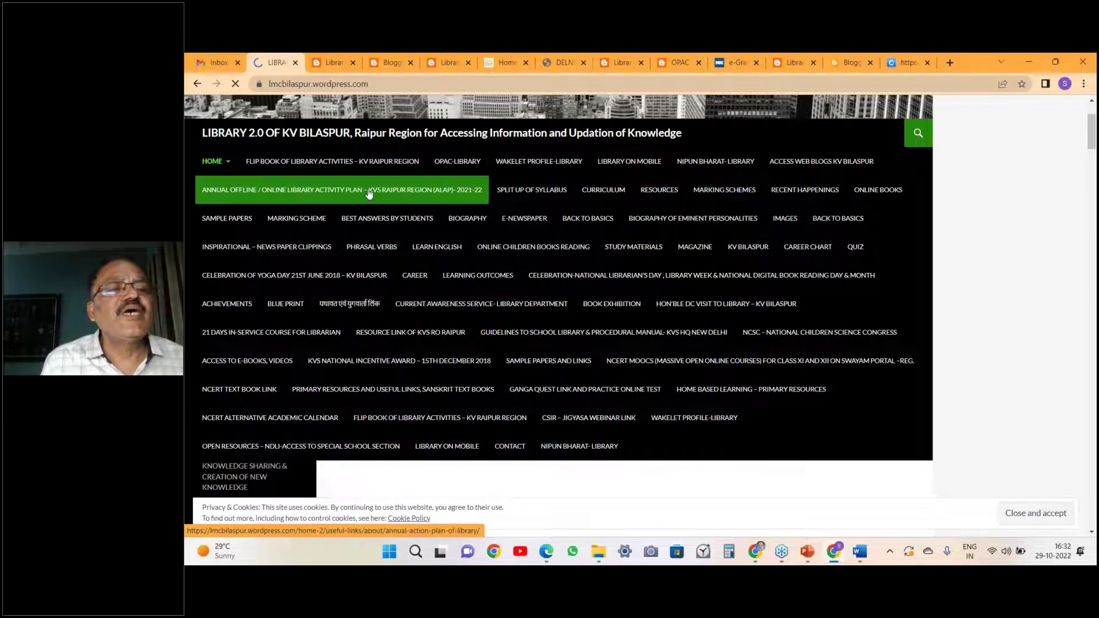
{"action": "left_click", "coordinate": [351, 163]}
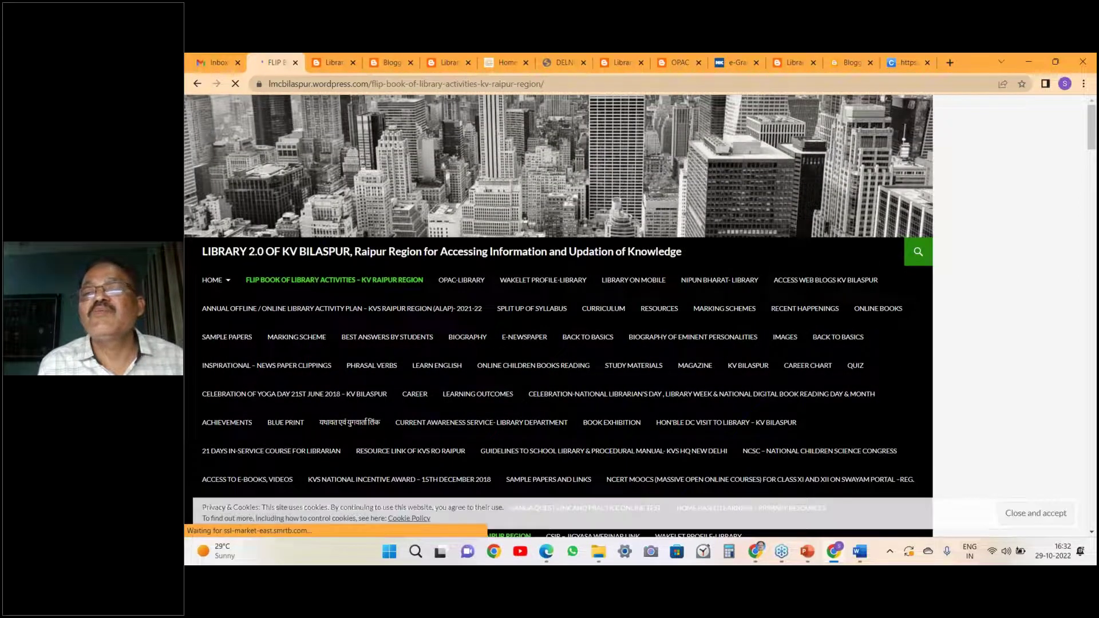
Open the linked flip book of library activities in a new tab and close that tab again.
{"action": "left_click_drag", "start_coordinate": [1092, 137], "coordinate": [1094, 178]}
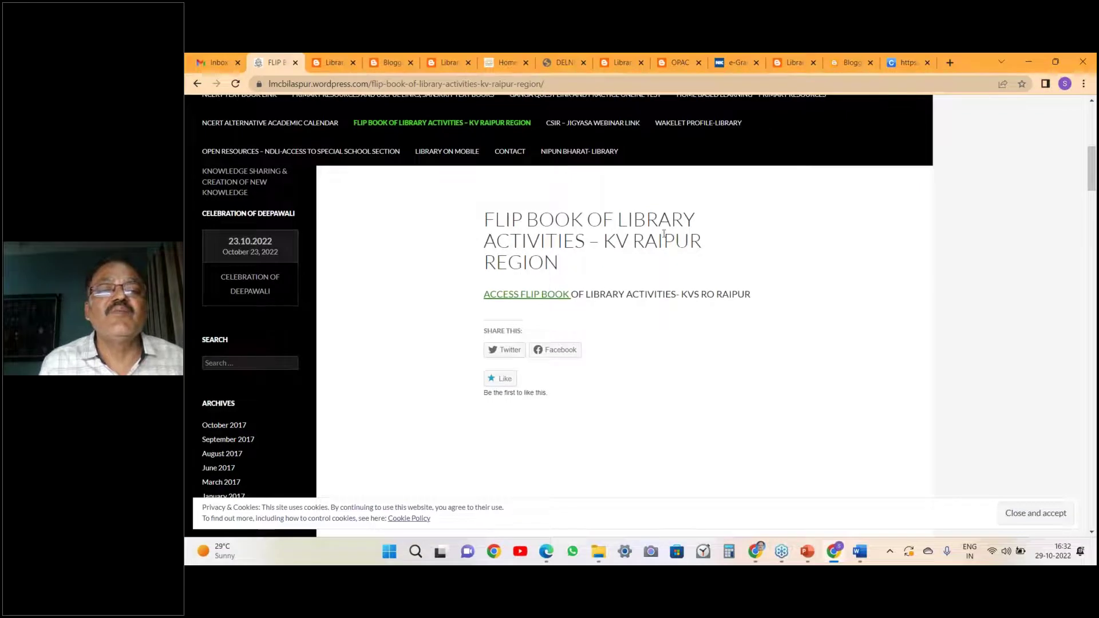
{"action": "left_click", "coordinate": [554, 298]}
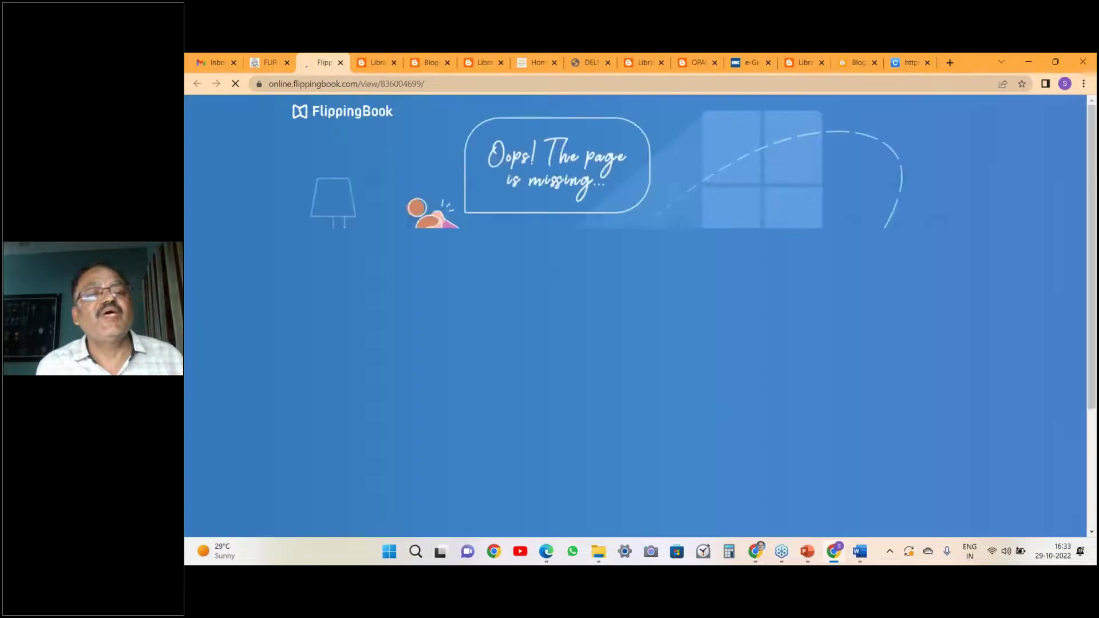
{"action": "left_click", "coordinate": [341, 64]}
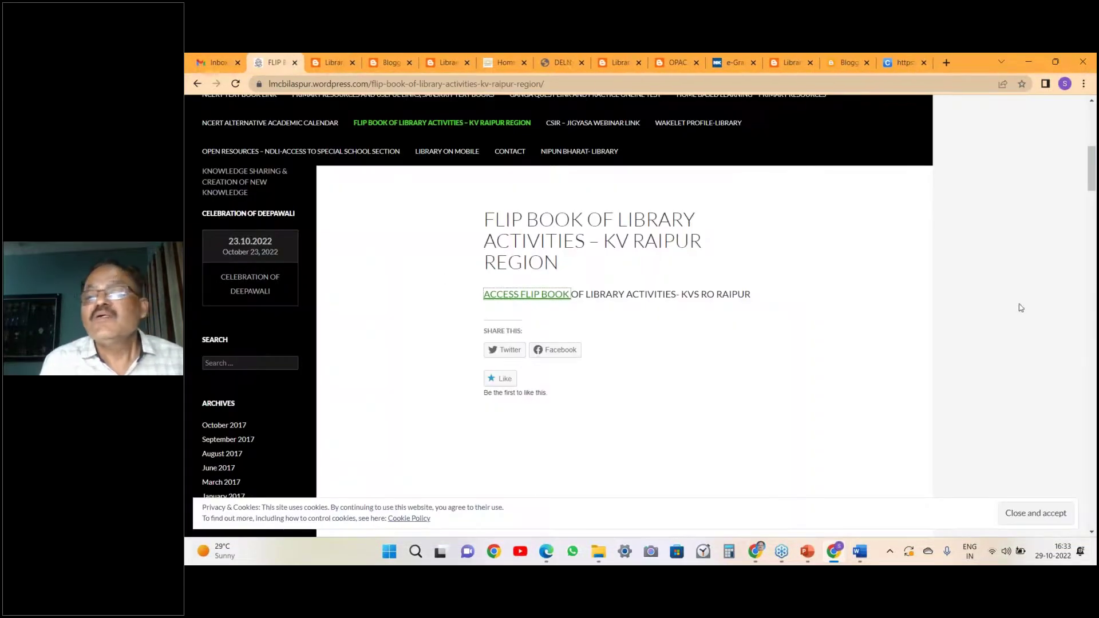
View the blog's OPAC-Library page, open its Online Public Access Catalogue link and return to the blog.
{"action": "left_click_drag", "start_coordinate": [1090, 179], "coordinate": [1083, 147]}
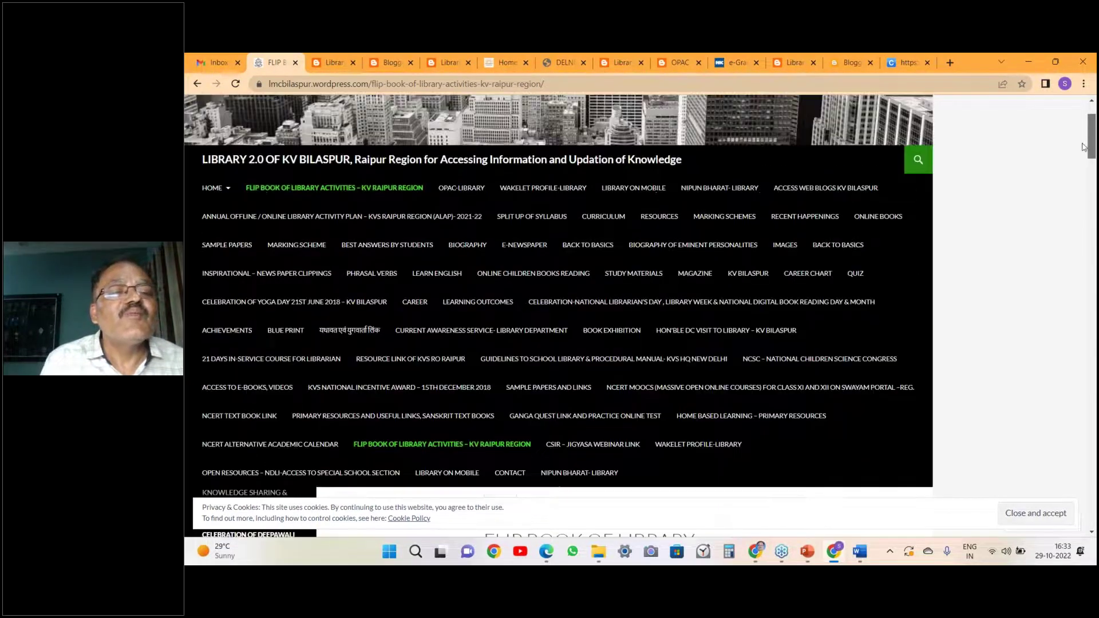
{"action": "scroll", "coordinate": [509, 266], "scroll_direction": "up", "scroll_amount": 2}
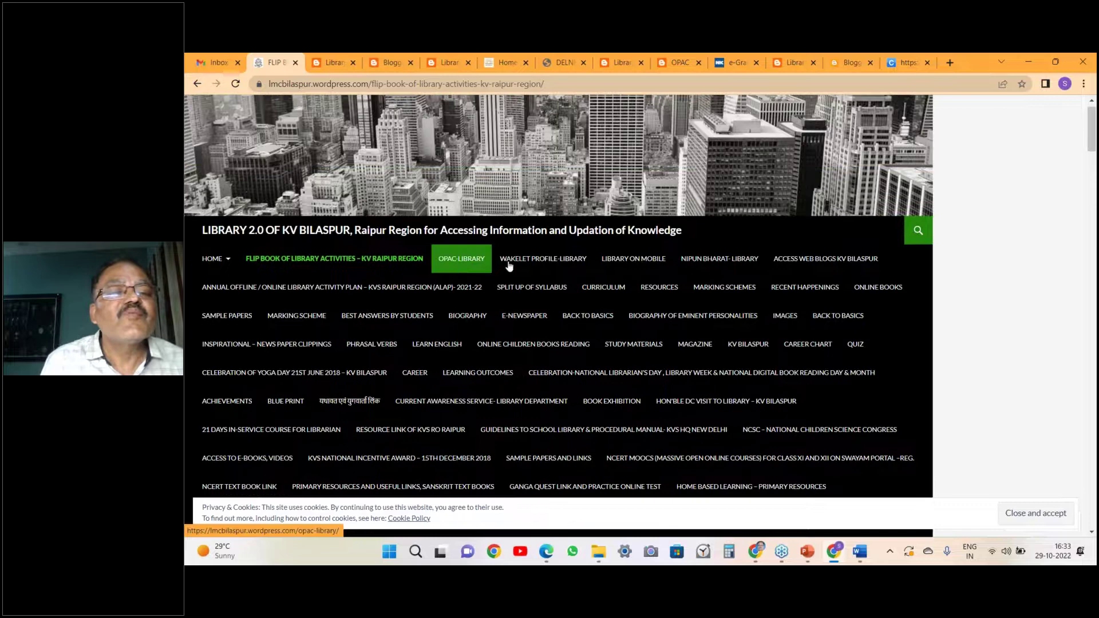
{"action": "left_click", "coordinate": [480, 263]}
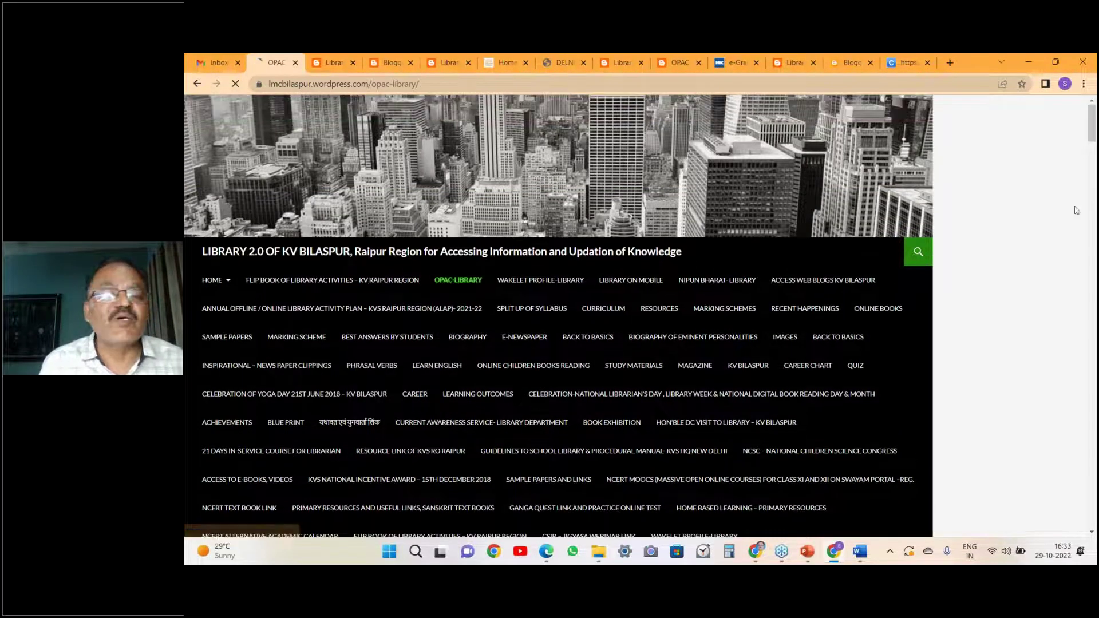
{"action": "scroll", "coordinate": [1094, 170], "scroll_direction": "up", "scroll_amount": 1}
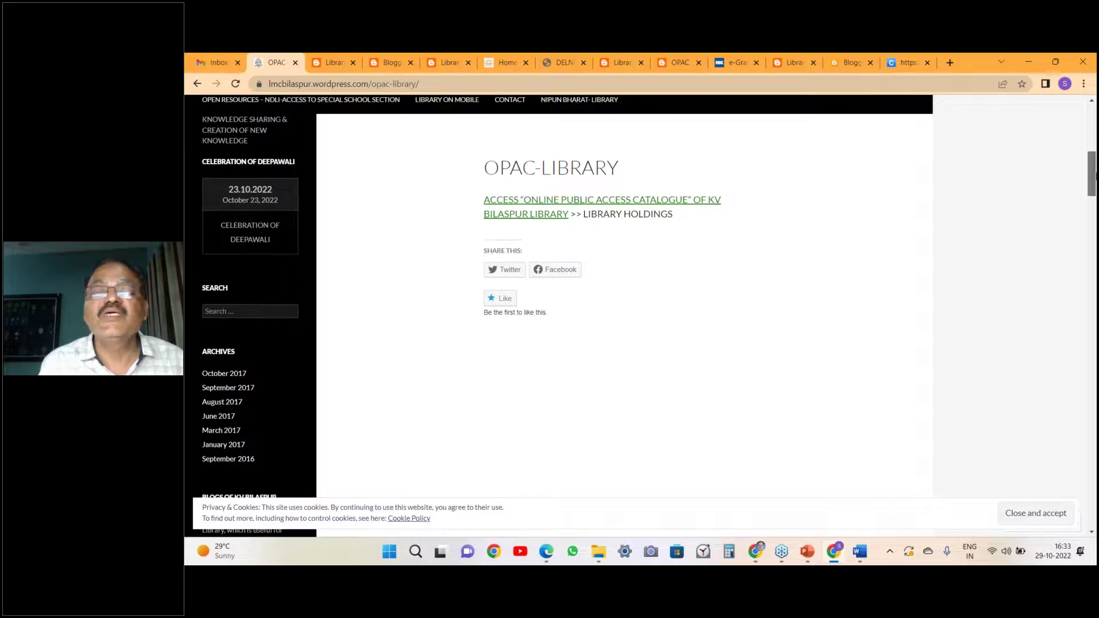
{"action": "scroll", "coordinate": [695, 292], "scroll_direction": "up", "scroll_amount": 1}
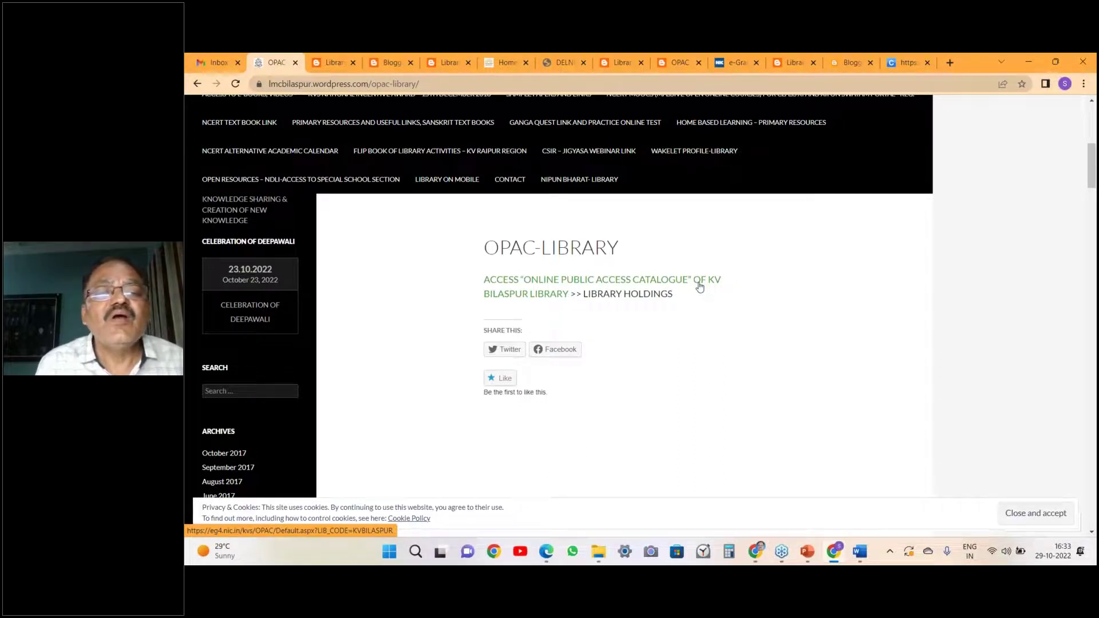
{"action": "left_click", "coordinate": [699, 286]}
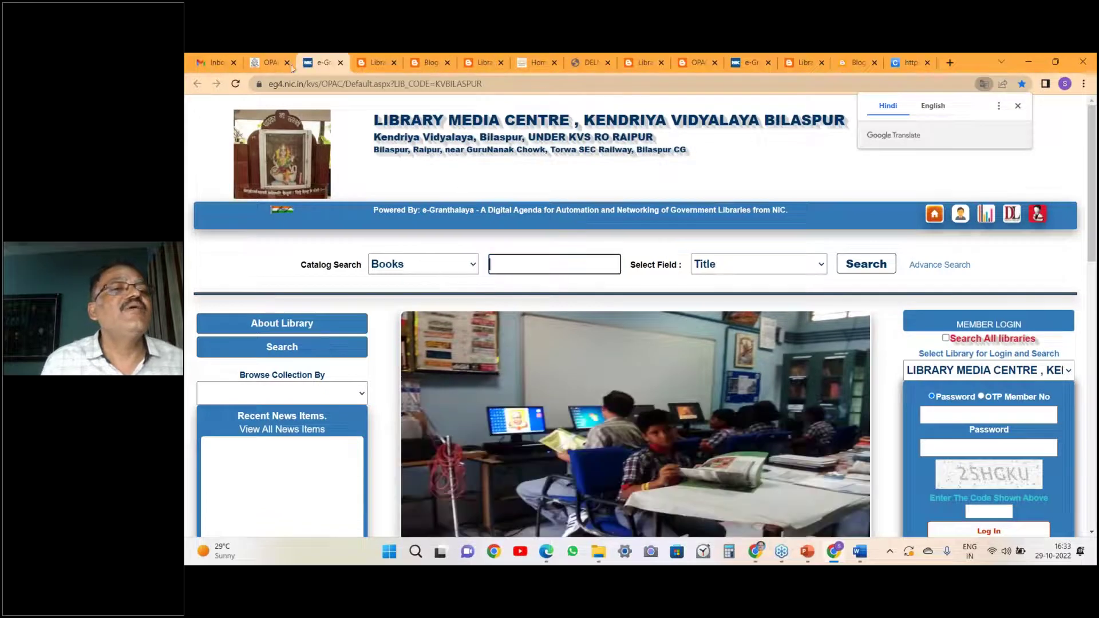
{"action": "left_click", "coordinate": [274, 65]}
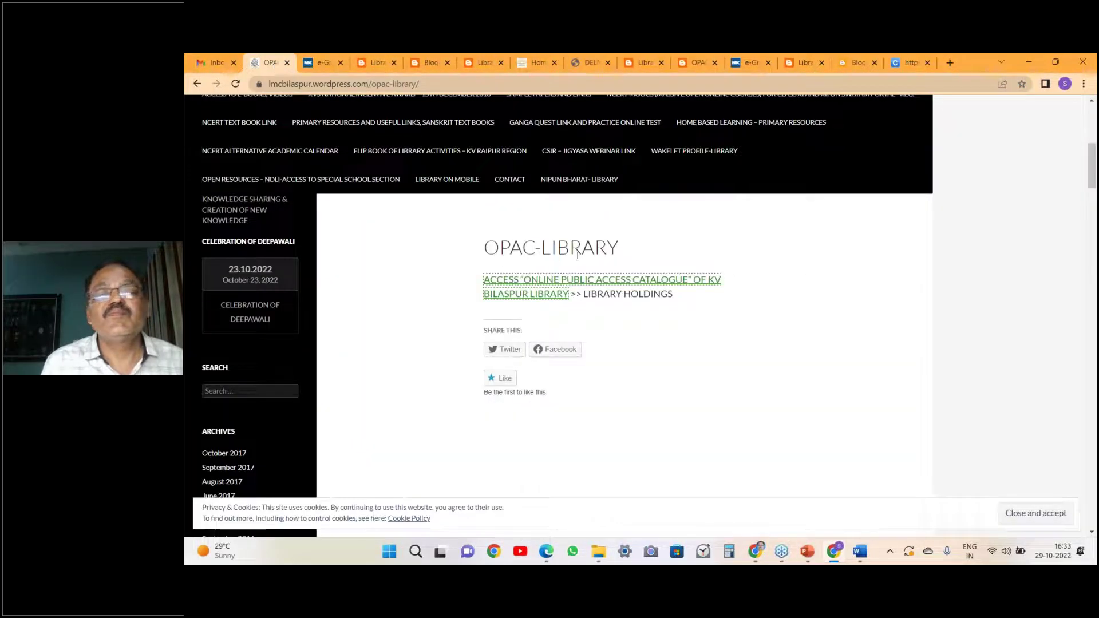
View the Wakelet Profile-Library page, open its linked Wakelet profile and browse the collections there.
{"action": "left_click_drag", "start_coordinate": [1093, 170], "coordinate": [1093, 136]}
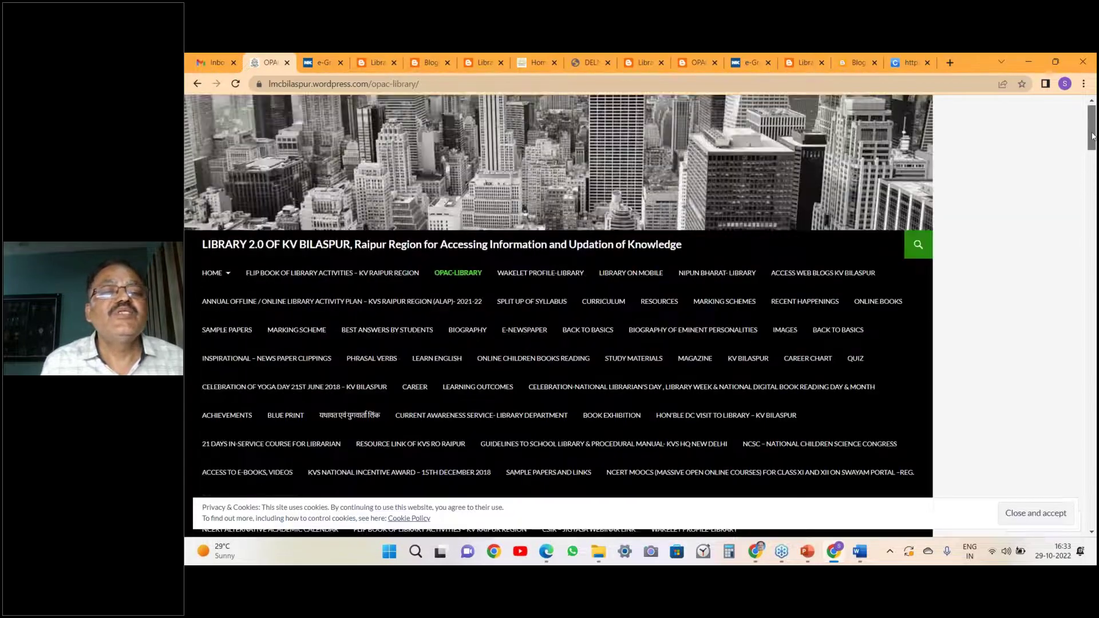
{"action": "scroll", "coordinate": [1093, 136], "scroll_direction": "down", "scroll_amount": 1}
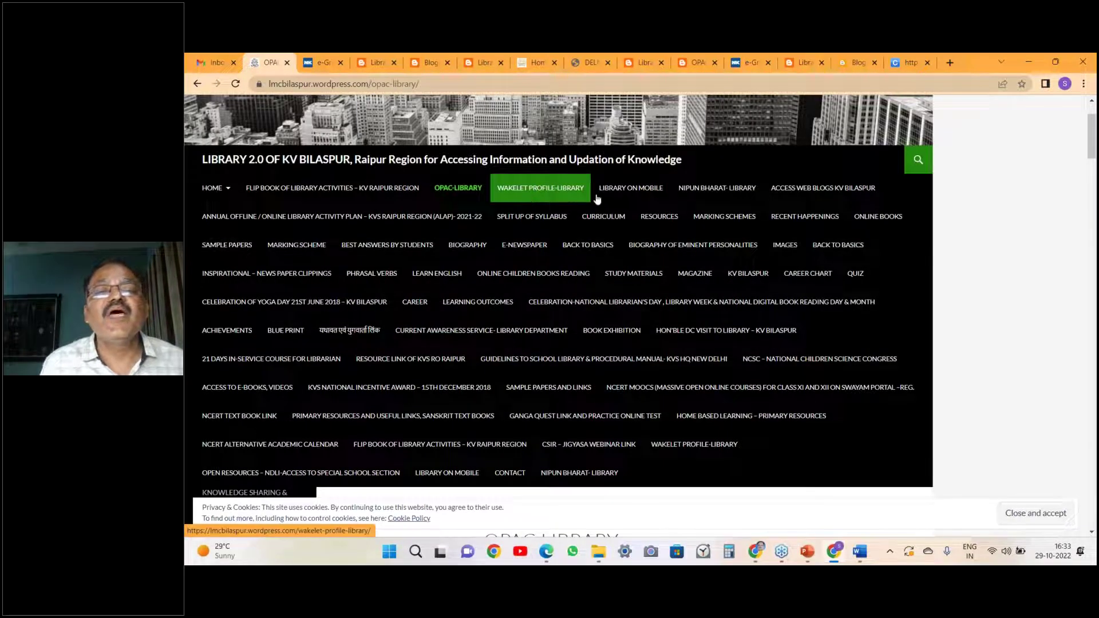
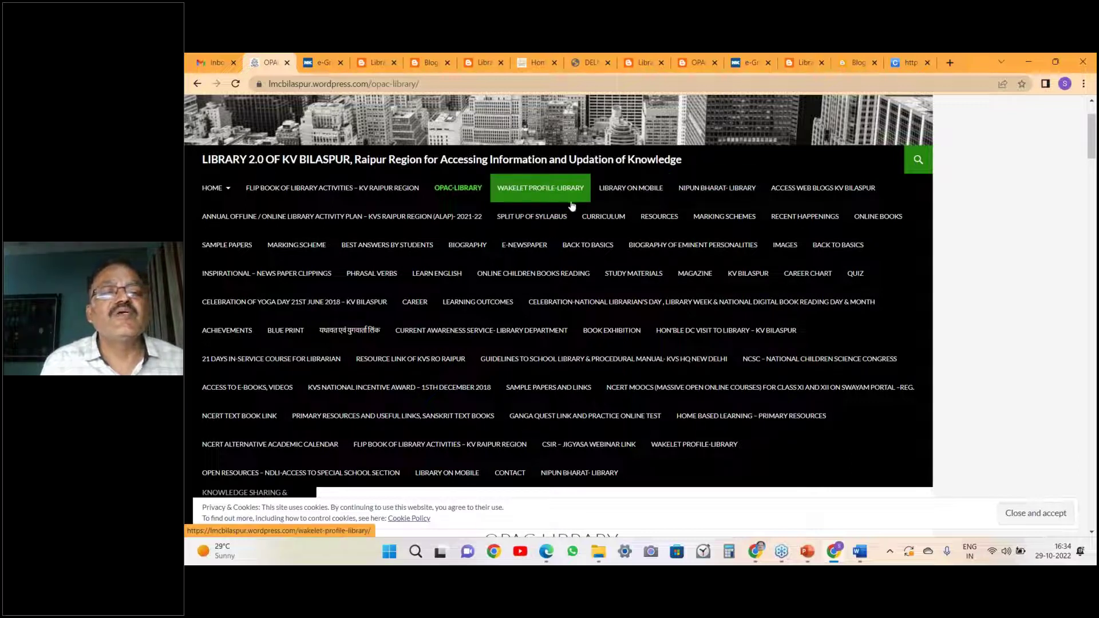
{"action": "left_click", "coordinate": [558, 189]}
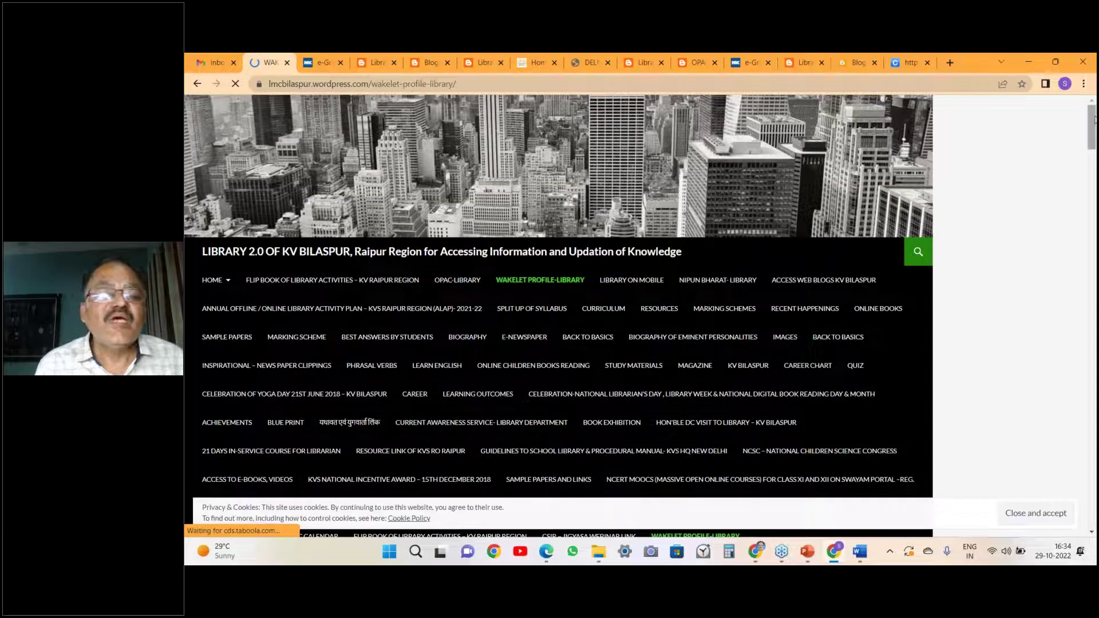
{"action": "left_click_drag", "start_coordinate": [1091, 119], "coordinate": [1091, 163]}
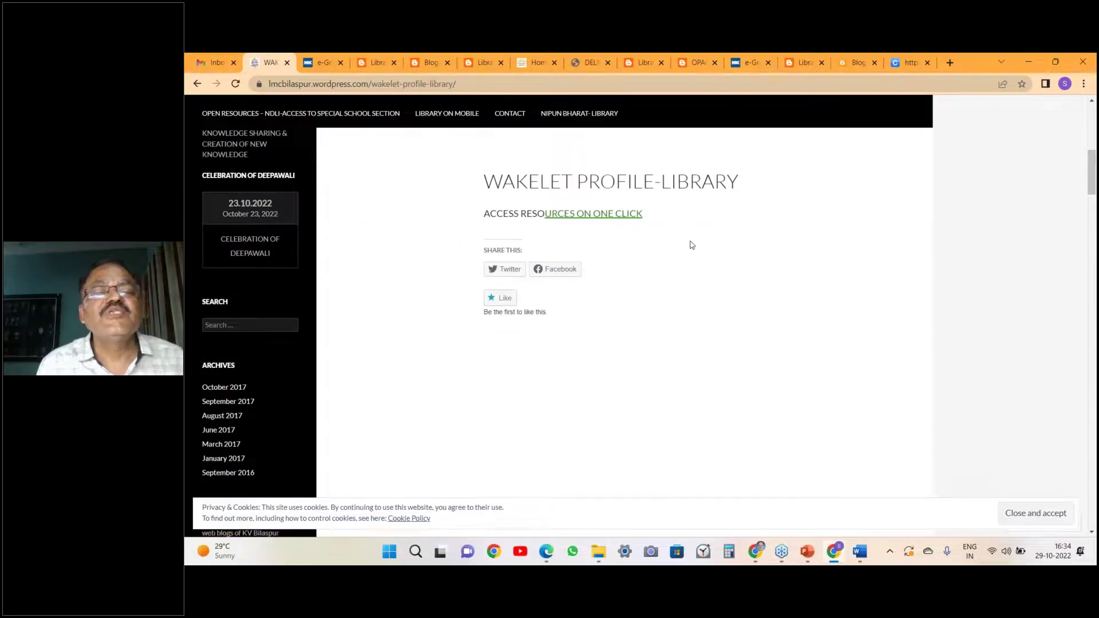
{"action": "left_click", "coordinate": [606, 219]}
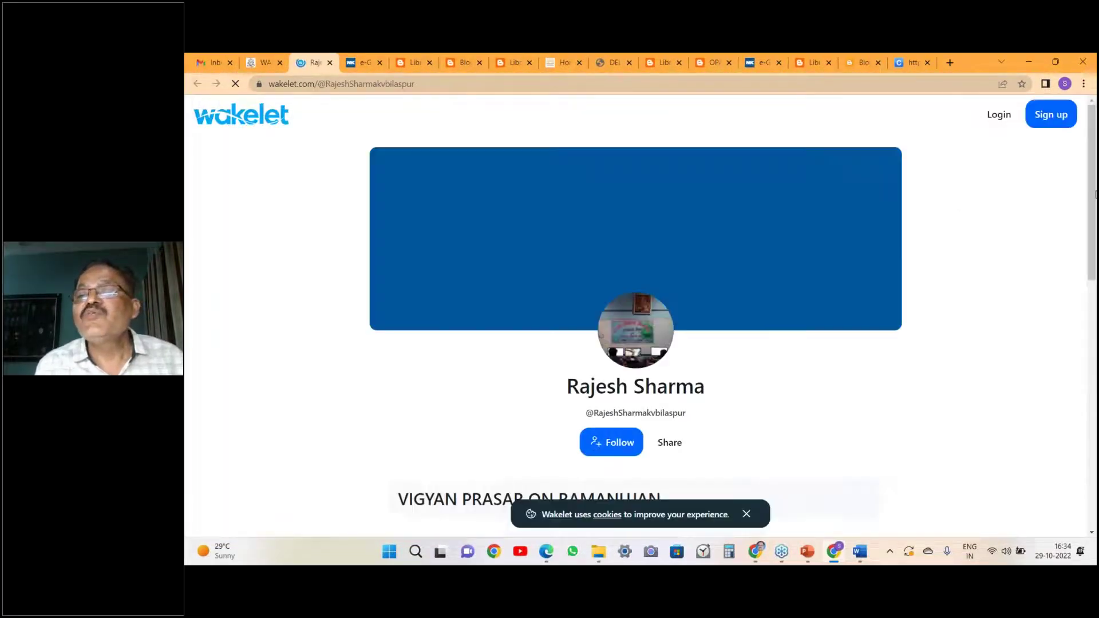
{"action": "left_click_drag", "start_coordinate": [1095, 170], "coordinate": [1089, 410]}
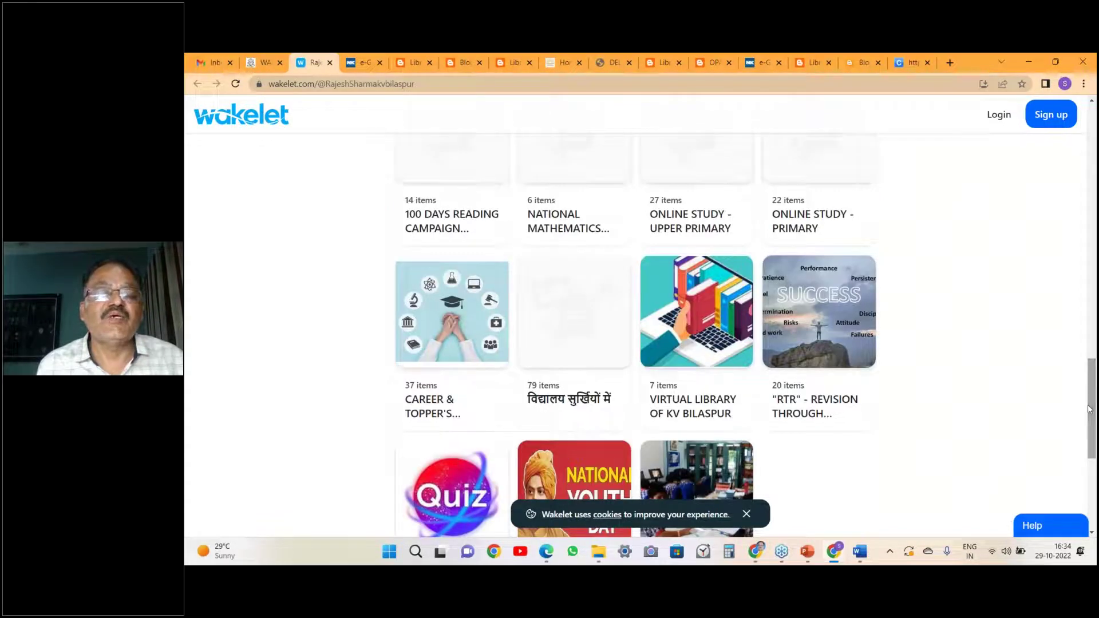
Open the विद्यालय सुर्खियों में collection on Wakelet and look through its press clippings and news links.
{"action": "left_click", "coordinate": [577, 400]}
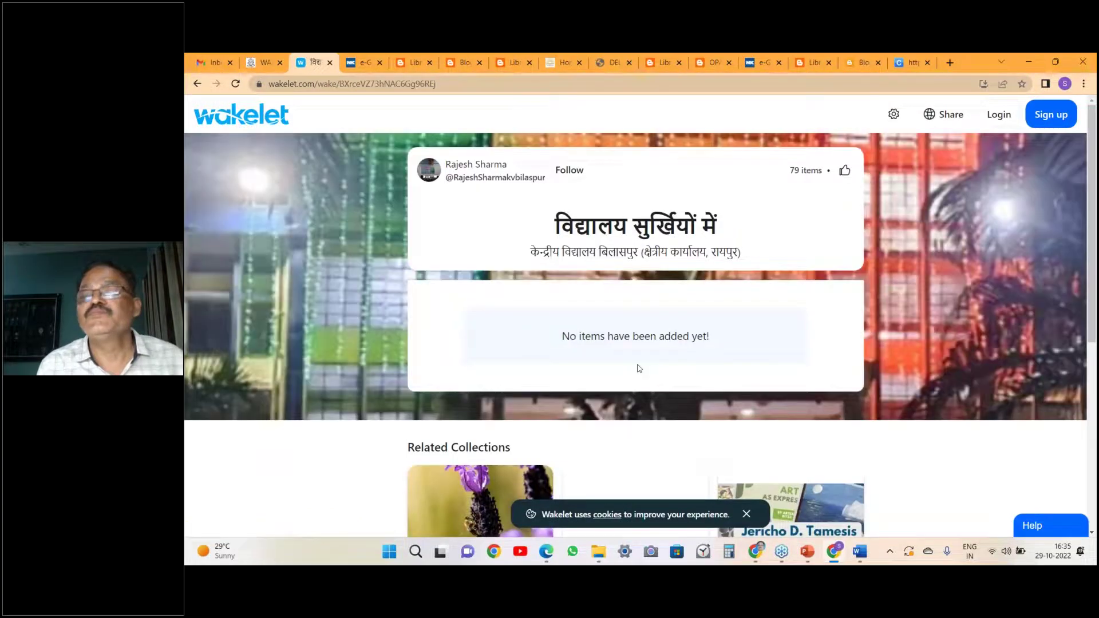
{"action": "scroll", "coordinate": [1093, 150], "scroll_direction": "down", "scroll_amount": 2}
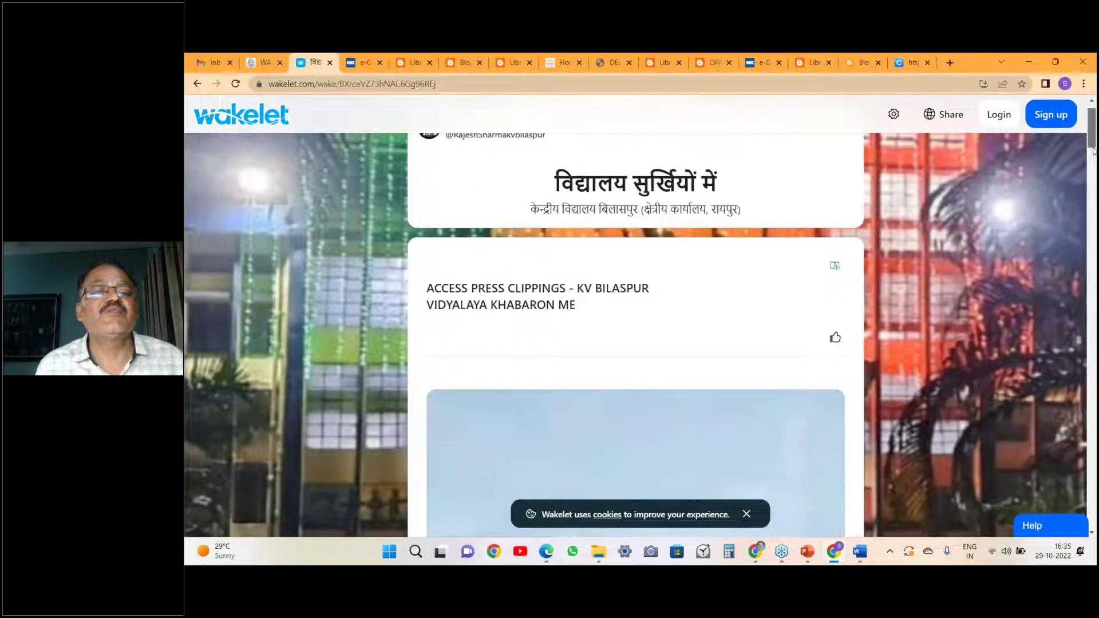
{"action": "scroll", "coordinate": [635, 335], "scroll_direction": "down", "scroll_amount": 4}
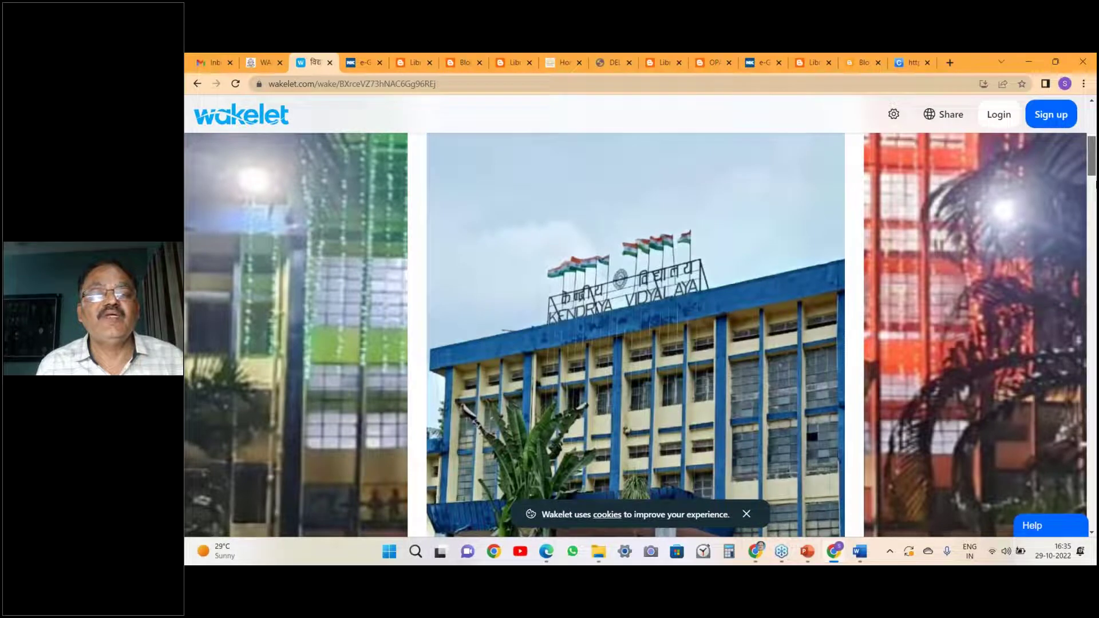
{"action": "scroll", "coordinate": [635, 335], "scroll_direction": "down", "scroll_amount": 10}
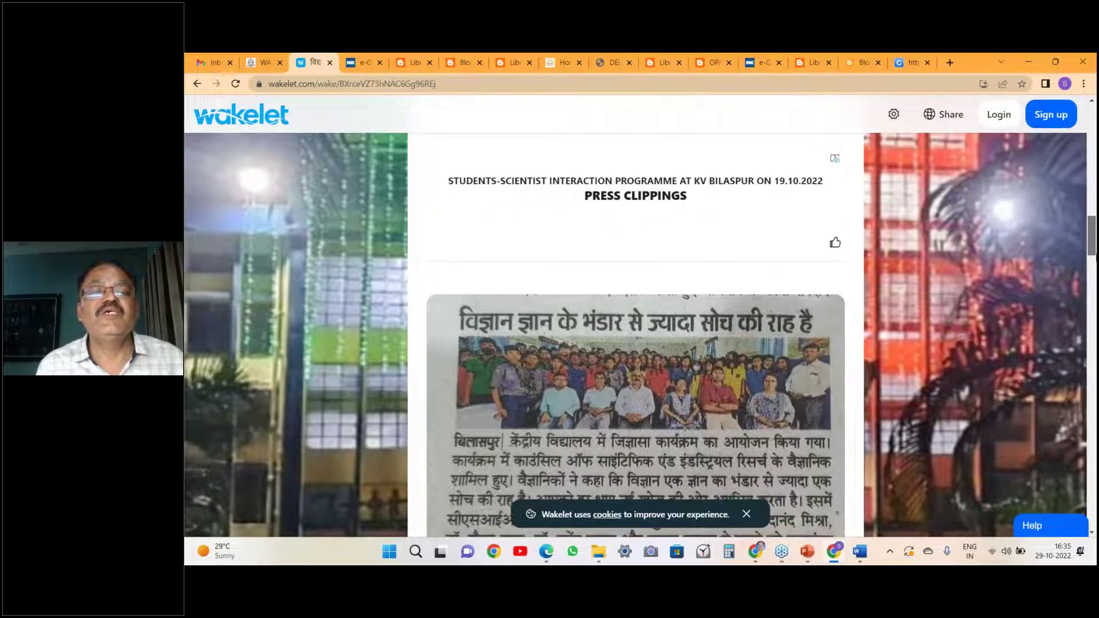
{"action": "scroll", "coordinate": [635, 335], "scroll_direction": "down", "scroll_amount": 1}
{"action": "scroll", "coordinate": [635, 334], "scroll_direction": "down", "scroll_amount": 2}
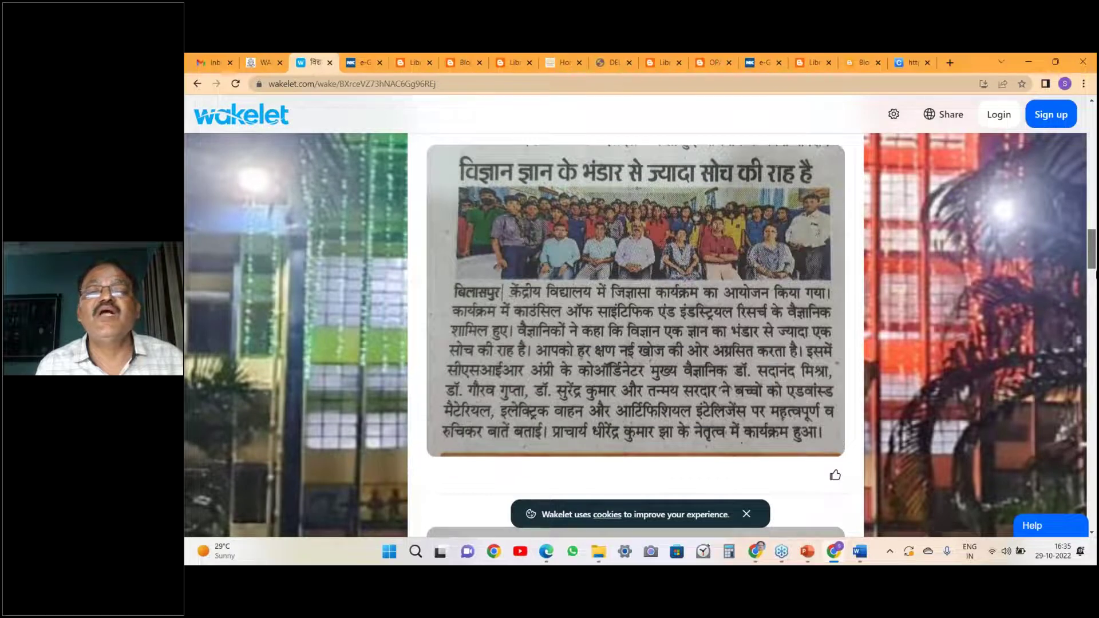
{"action": "scroll", "coordinate": [635, 334], "scroll_direction": "down", "scroll_amount": 1}
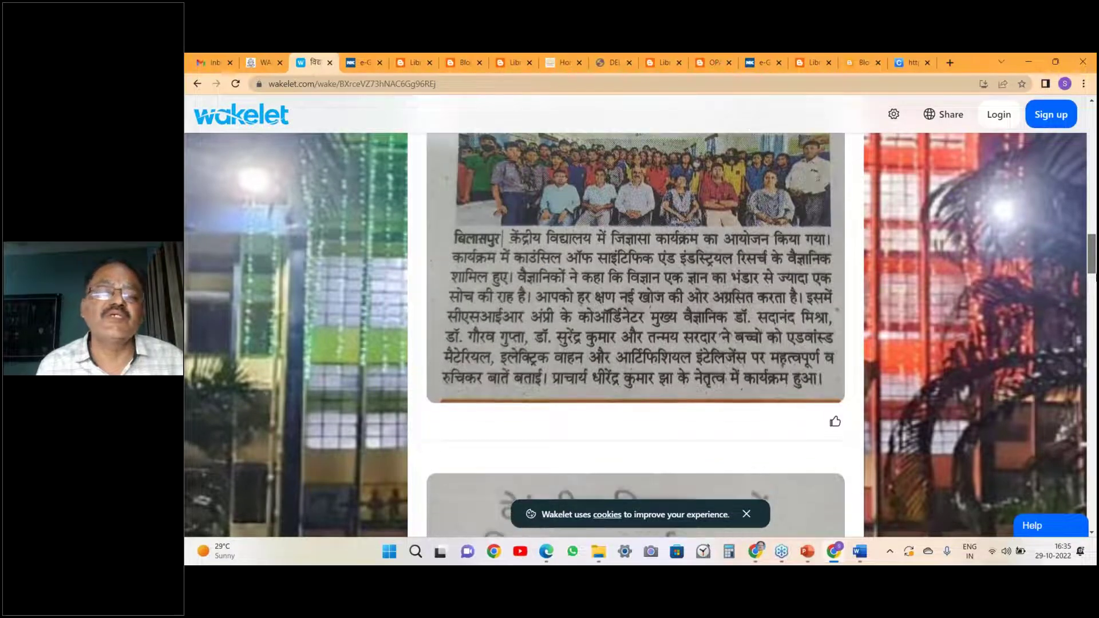
{"action": "scroll", "coordinate": [635, 335], "scroll_direction": "down", "scroll_amount": 5}
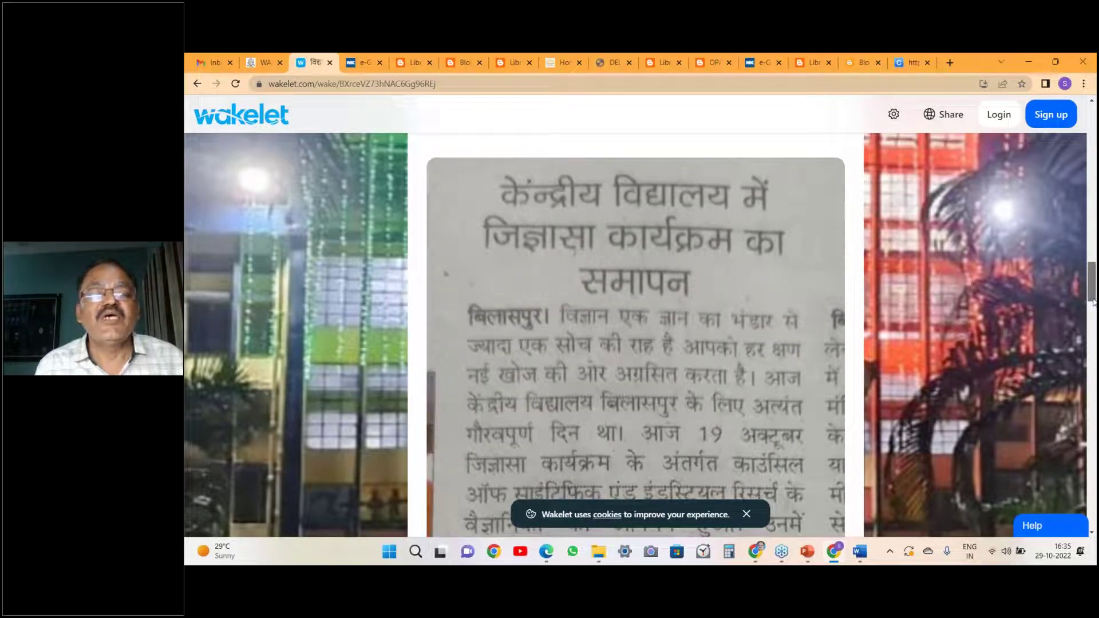
{"action": "left_click_drag", "start_coordinate": [1092, 303], "coordinate": [1093, 430]}
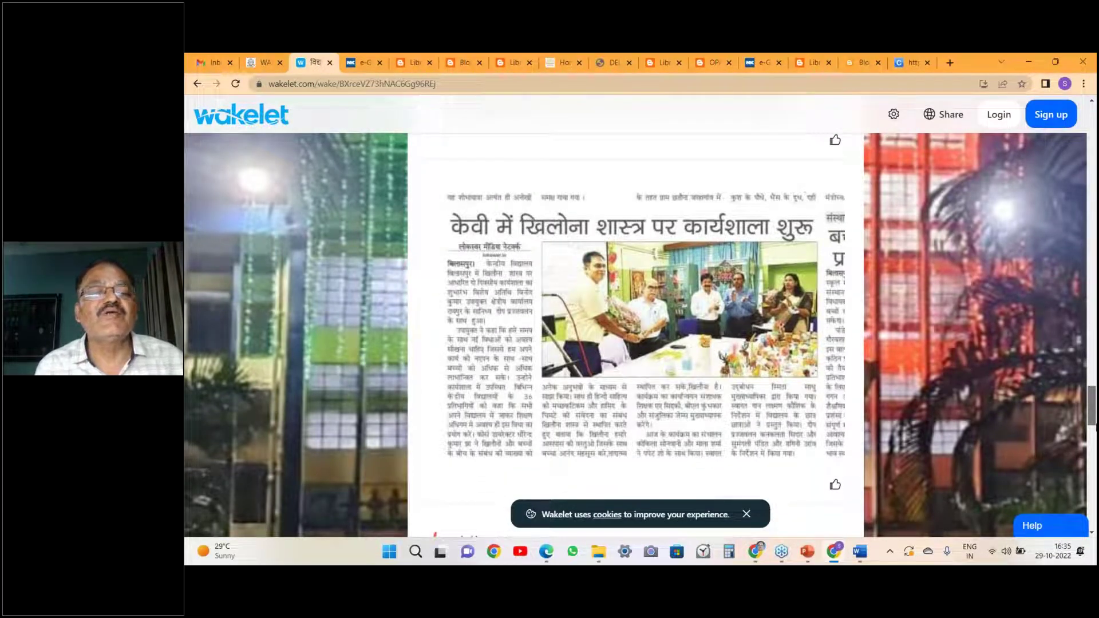
{"action": "scroll", "coordinate": [635, 315], "scroll_direction": "down", "scroll_amount": 1}
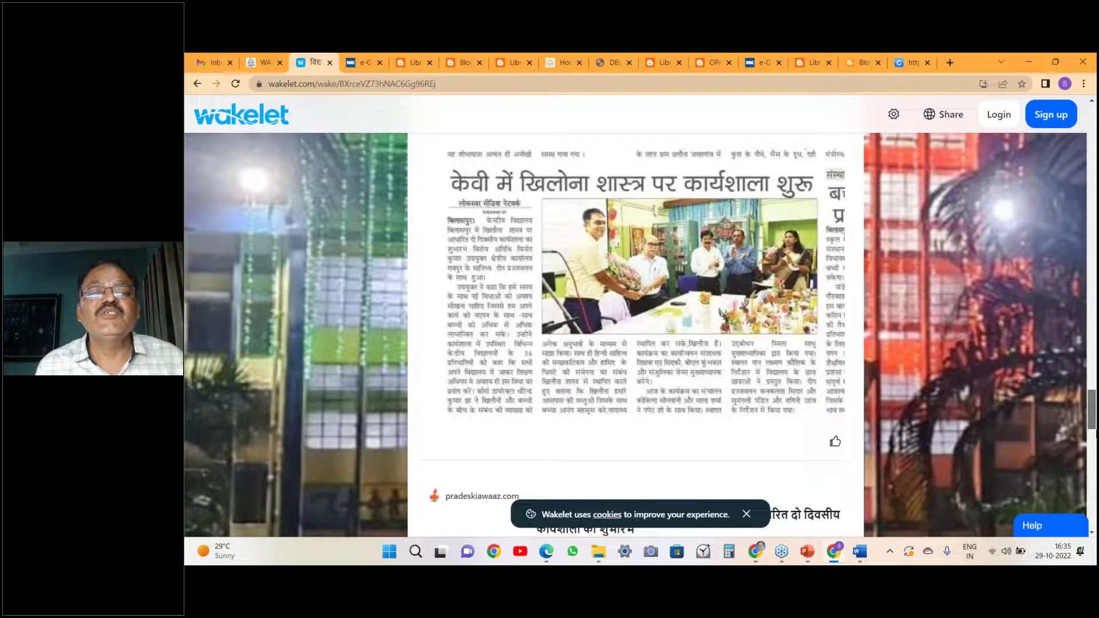
{"action": "scroll", "coordinate": [635, 315], "scroll_direction": "down", "scroll_amount": 1}
{"action": "left_click_drag", "start_coordinate": [1093, 435], "coordinate": [1094, 433]}
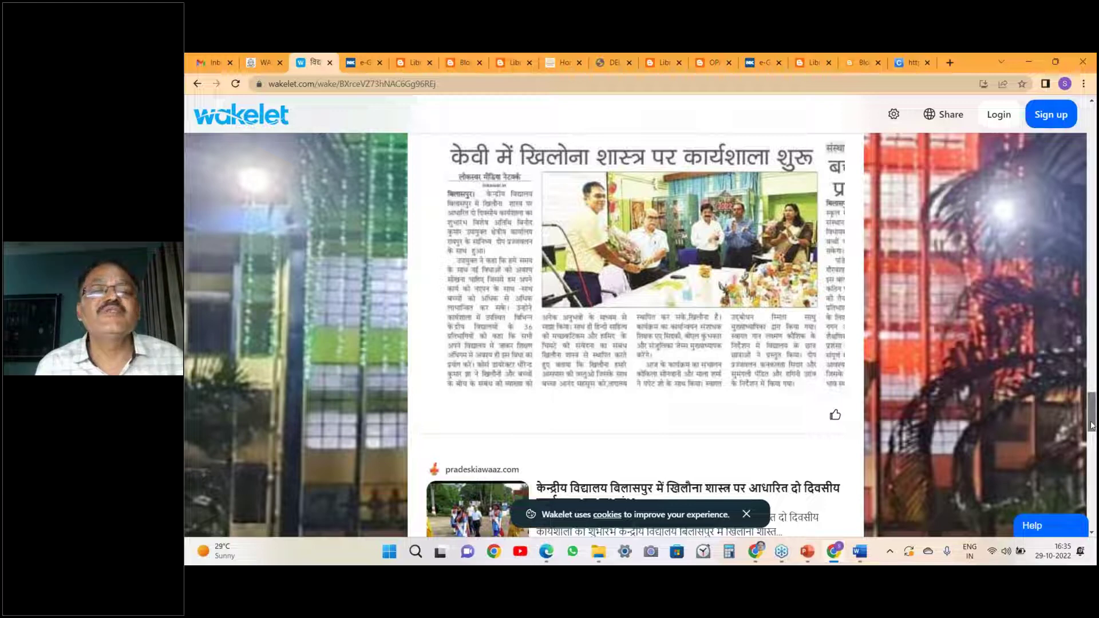
{"action": "left_click_drag", "start_coordinate": [1091, 426], "coordinate": [1092, 480]}
{"action": "scroll", "coordinate": [1091, 480], "scroll_direction": "down", "scroll_amount": 5}
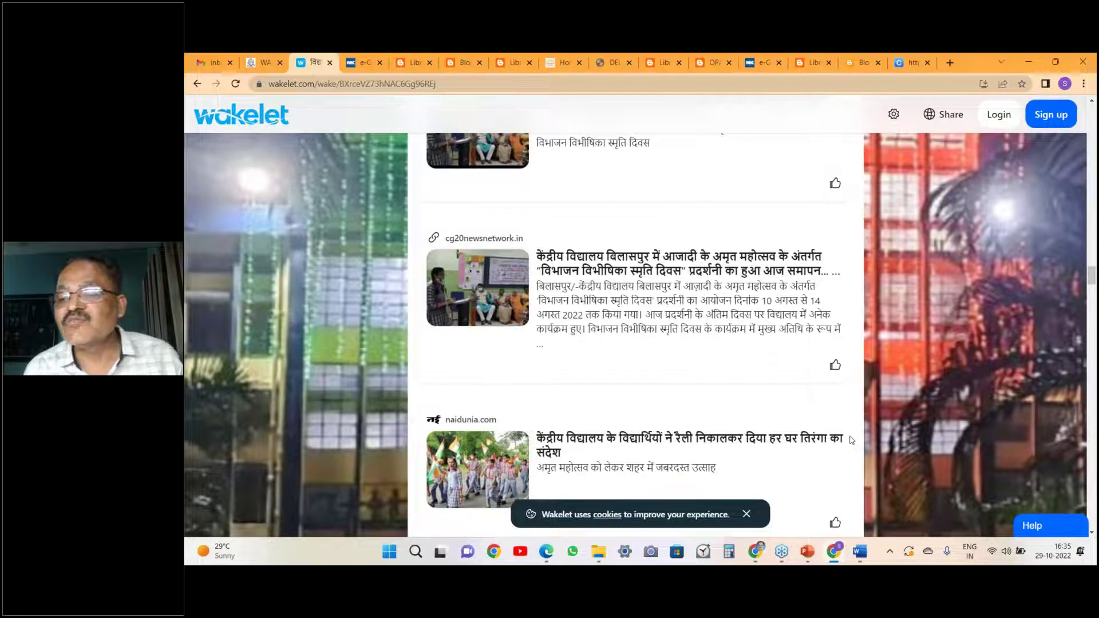
Glance at the kvbspupdated.blogspot.com blog, then go back from the press clippings collection to the Wakelet profile.
{"action": "left_click", "coordinate": [416, 65]}
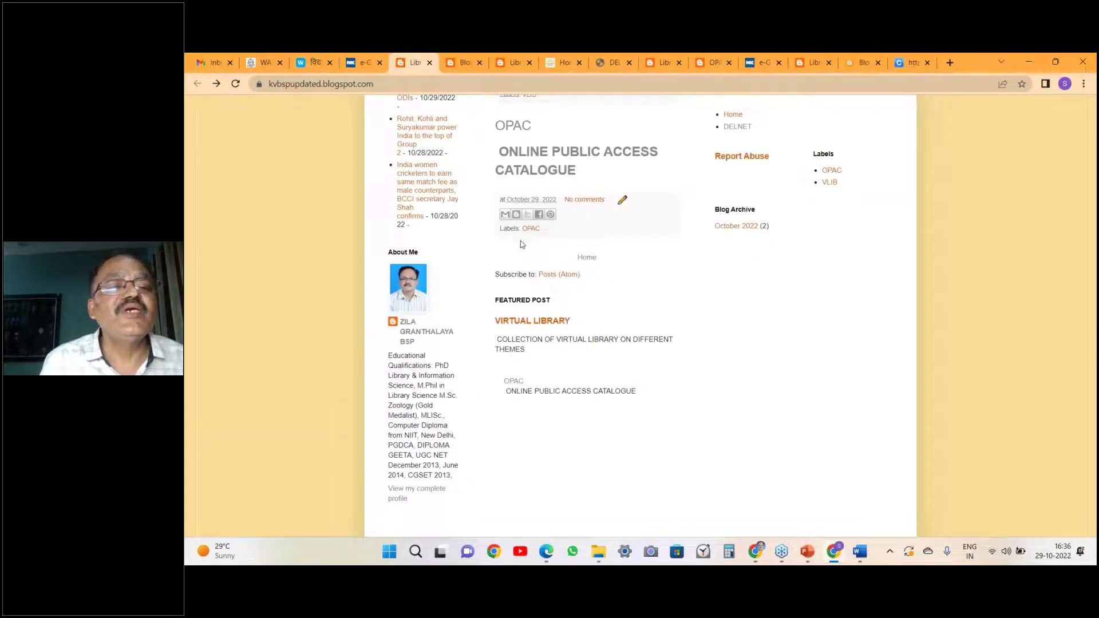
{"action": "left_click", "coordinate": [310, 63]}
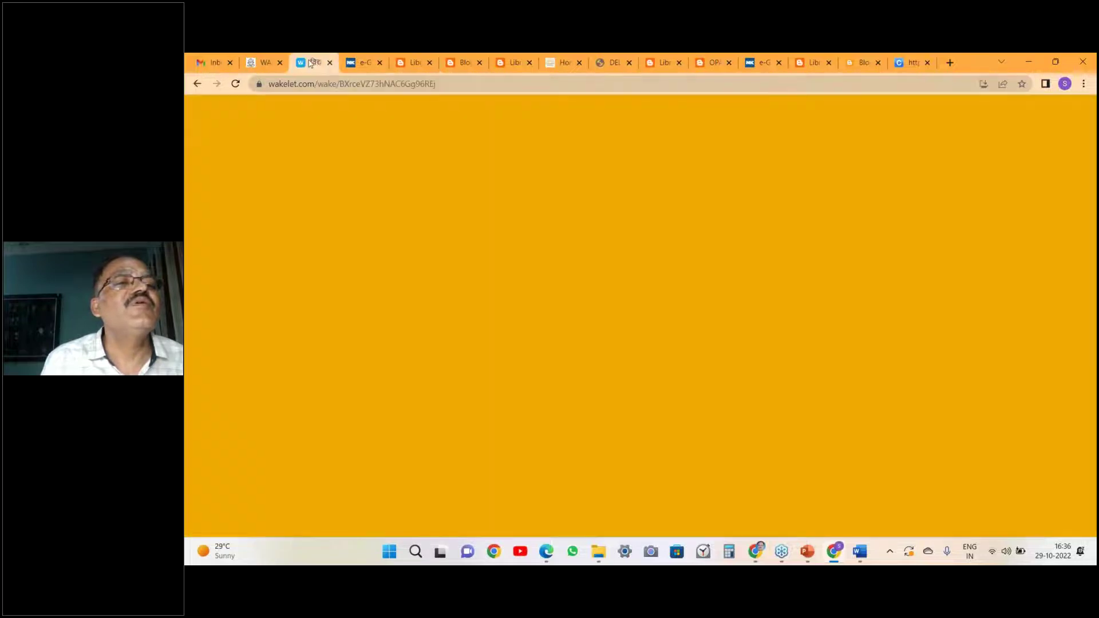
{"action": "left_click", "coordinate": [197, 84]}
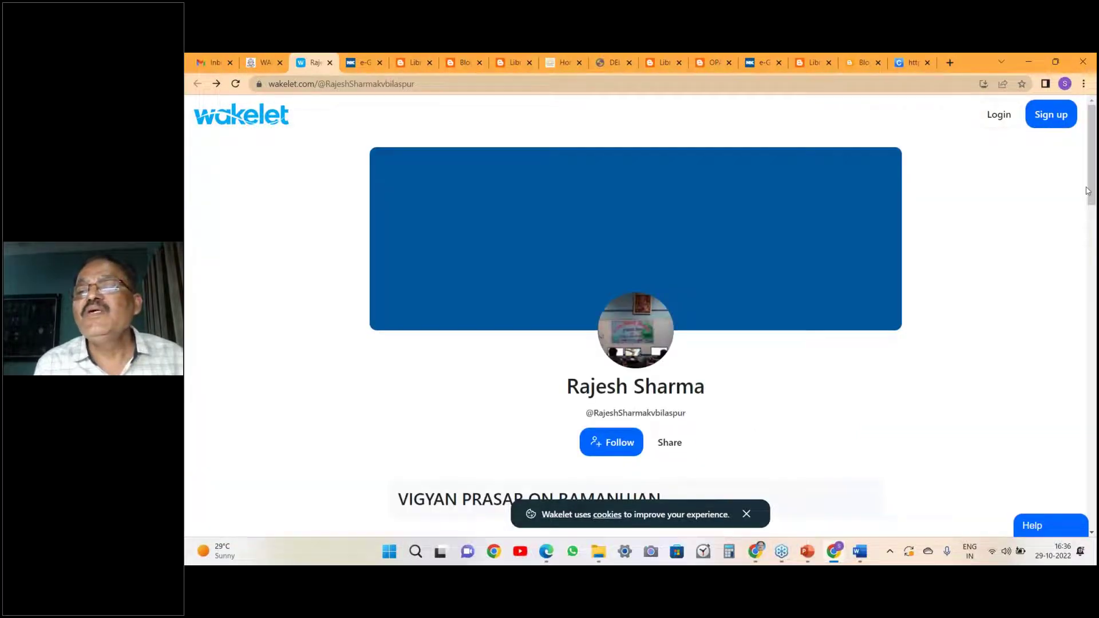
{"action": "mouse_move", "coordinate": [1092, 187]}
{"action": "left_mouse_down"}
{"action": "mouse_move", "coordinate": [1092, 203]}
{"action": "mouse_move", "coordinate": [1092, 174]}
{"action": "left_mouse_up"}
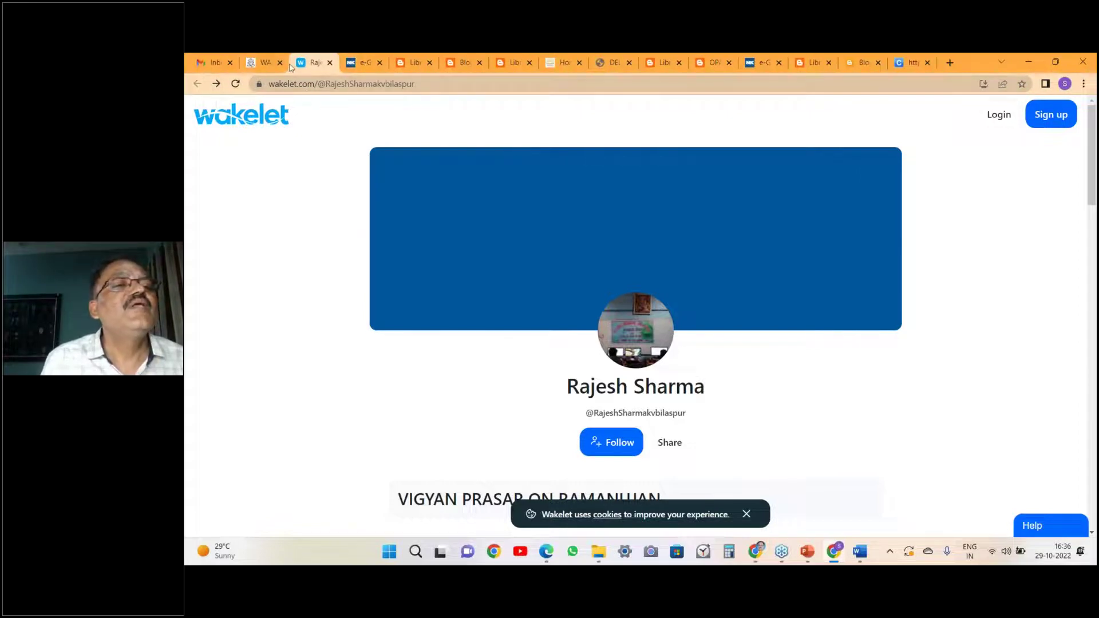
Return to the LIBRARY 2.0 OF KV BILASPUR blog and view its Library on Mobile page.
{"action": "left_click", "coordinate": [265, 63]}
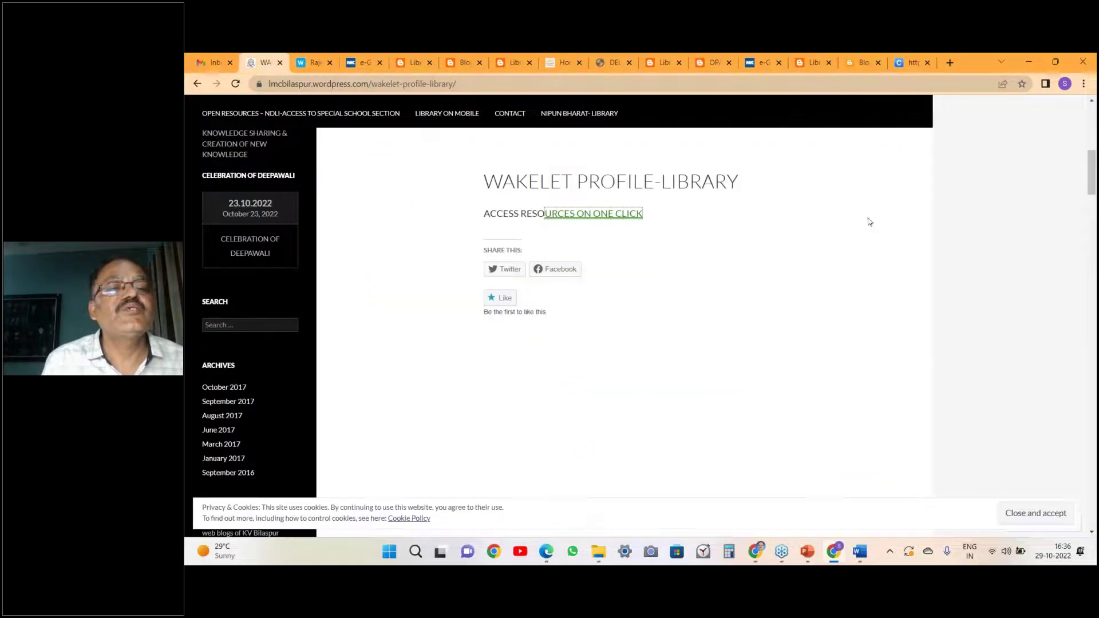
{"action": "left_click_drag", "start_coordinate": [1091, 158], "coordinate": [1086, 104]}
{"action": "left_click", "coordinate": [638, 285]}
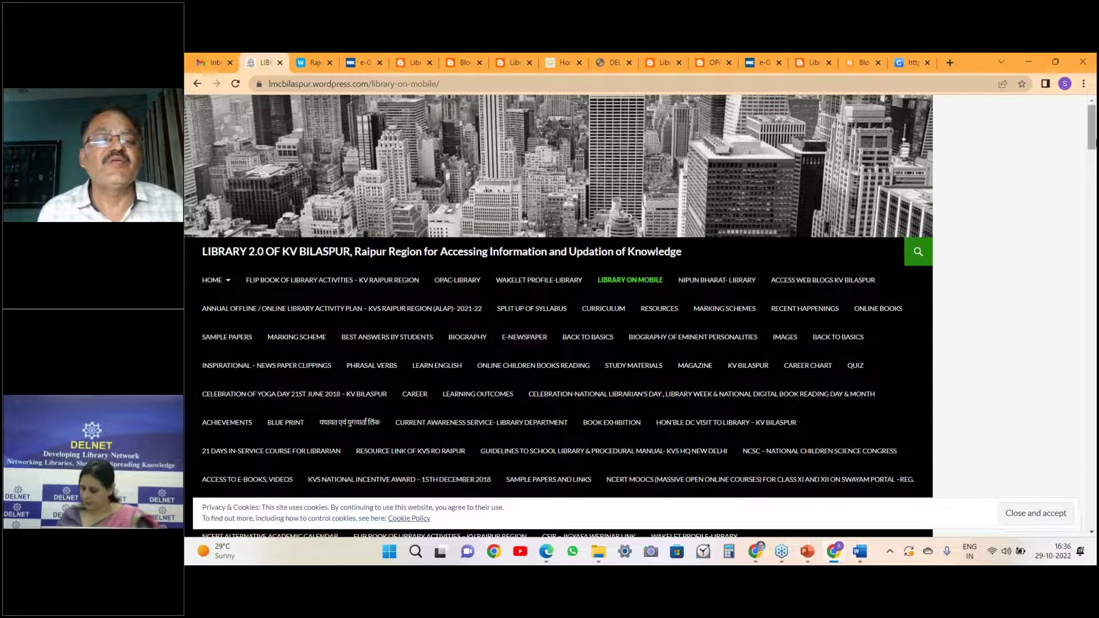
{"action": "scroll", "coordinate": [734, 182], "scroll_direction": "down", "scroll_amount": 8}
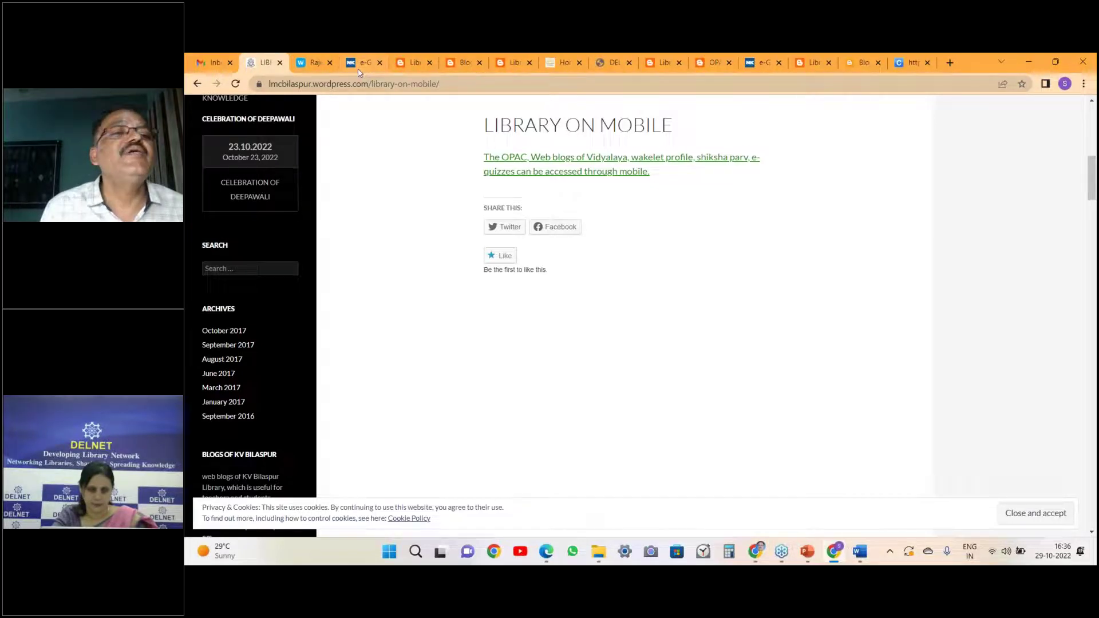
Glance at the Wakelet profile and the kvbspupdated blog, then go back through the WordPress blog's pages to the flip book page.
{"action": "left_click", "coordinate": [315, 63]}
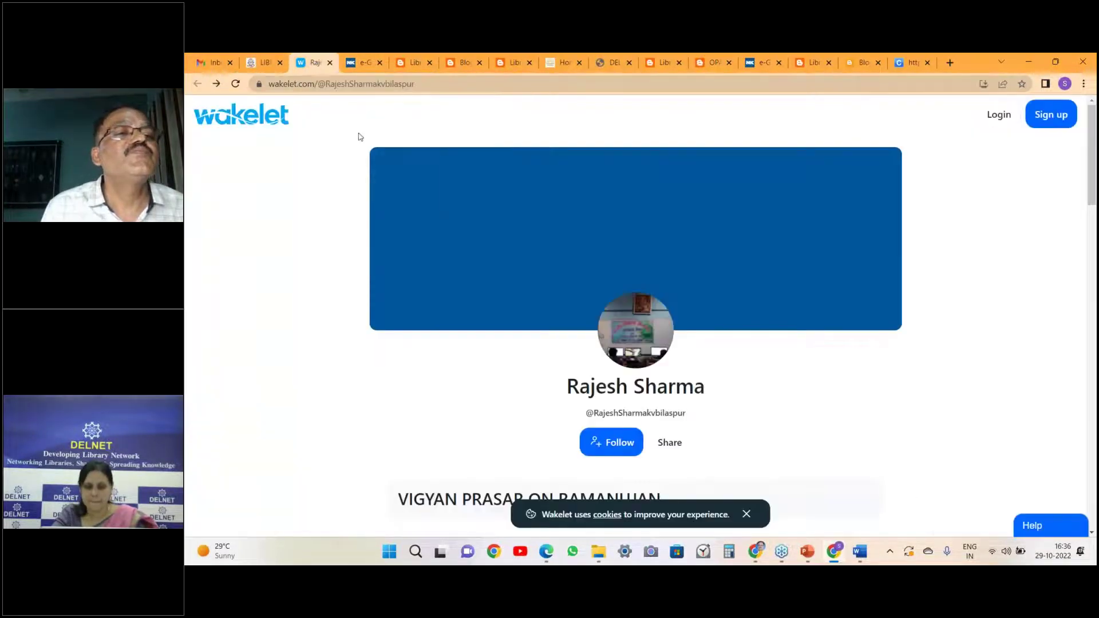
{"action": "left_click", "coordinate": [413, 62]}
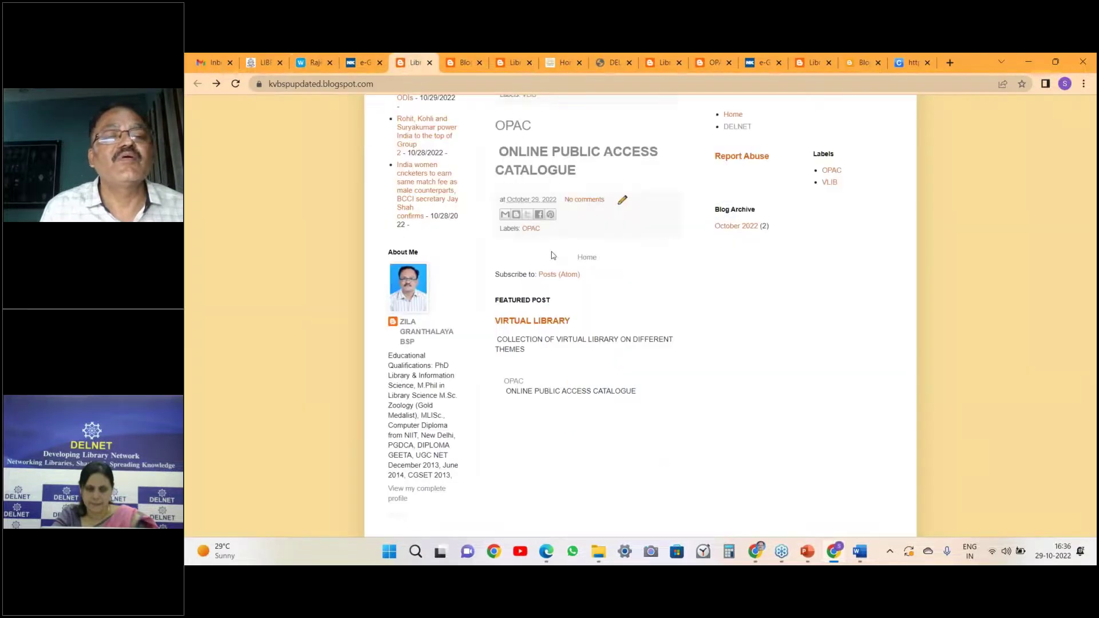
{"action": "left_click", "coordinate": [260, 64]}
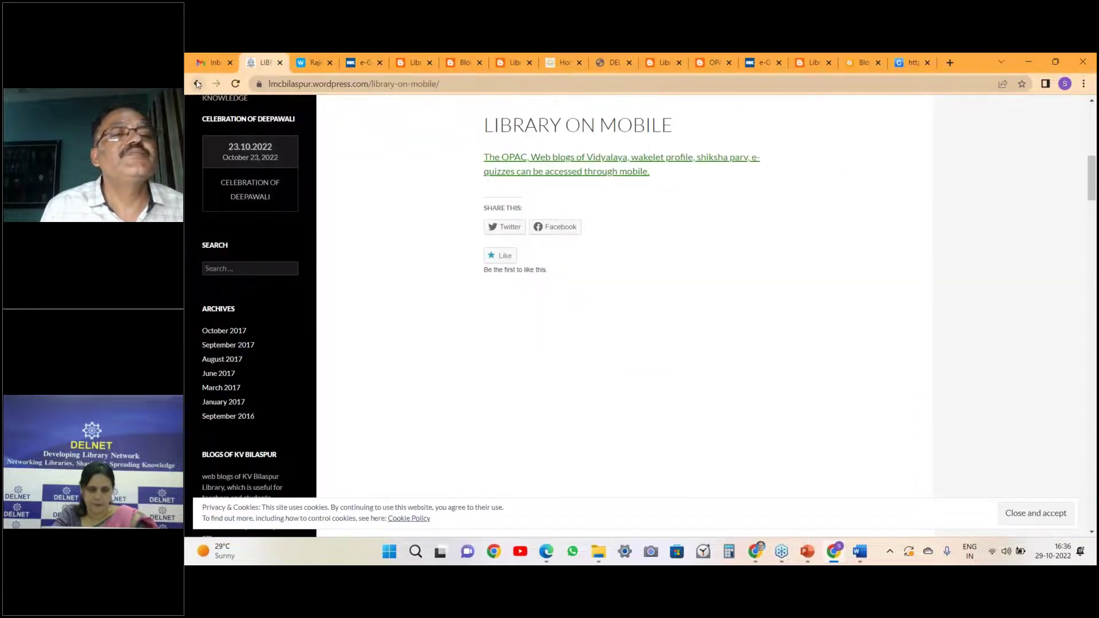
{"action": "left_click", "coordinate": [198, 84]}
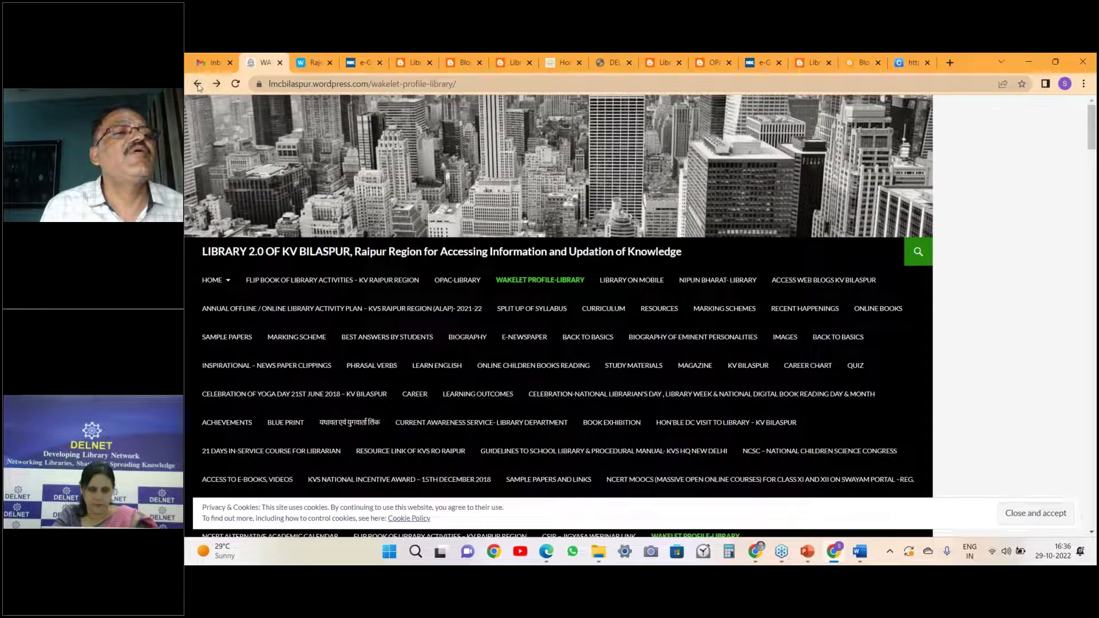
{"action": "left_click", "coordinate": [198, 84]}
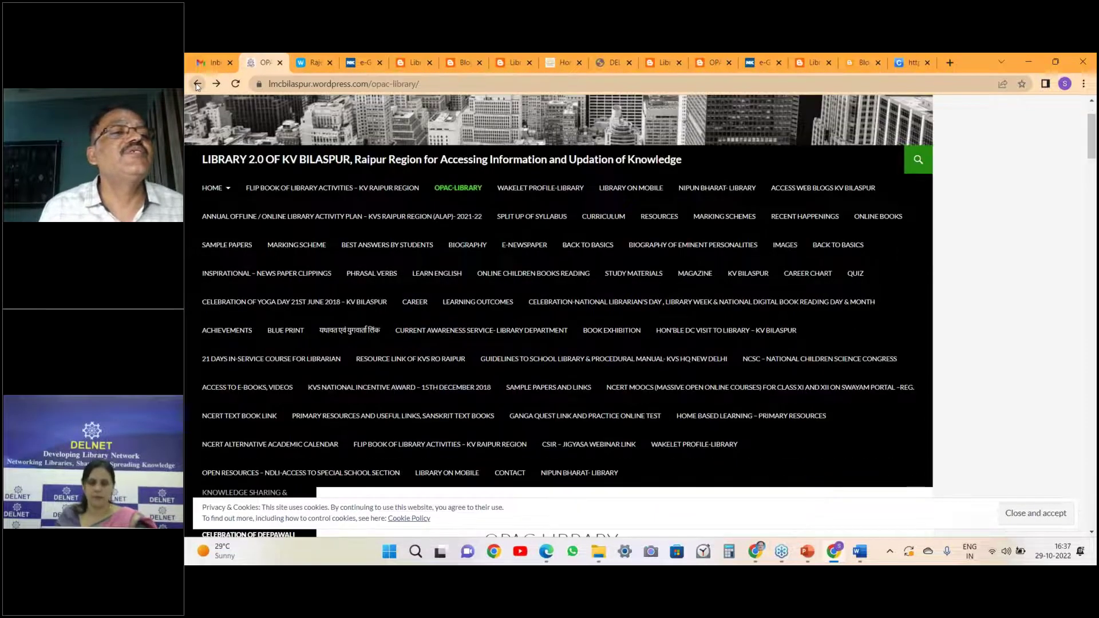
{"action": "left_click", "coordinate": [197, 84]}
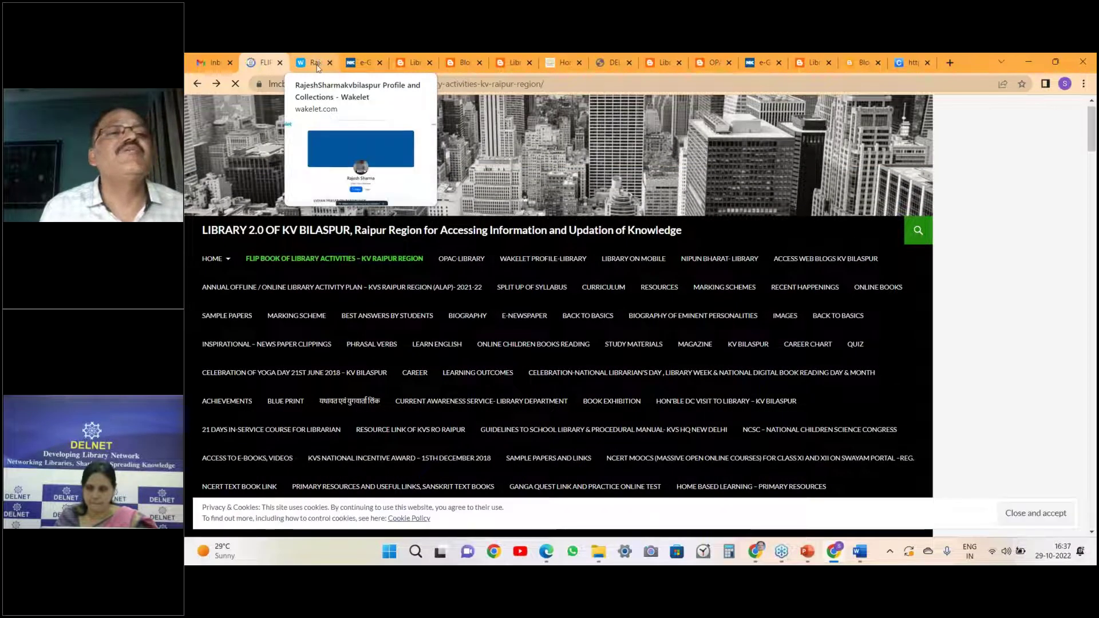
Switch to the kvbspupdated blog's search results, open its design area, and look over the Blogger themes and dashboard sections.
{"action": "left_click", "coordinate": [511, 63]}
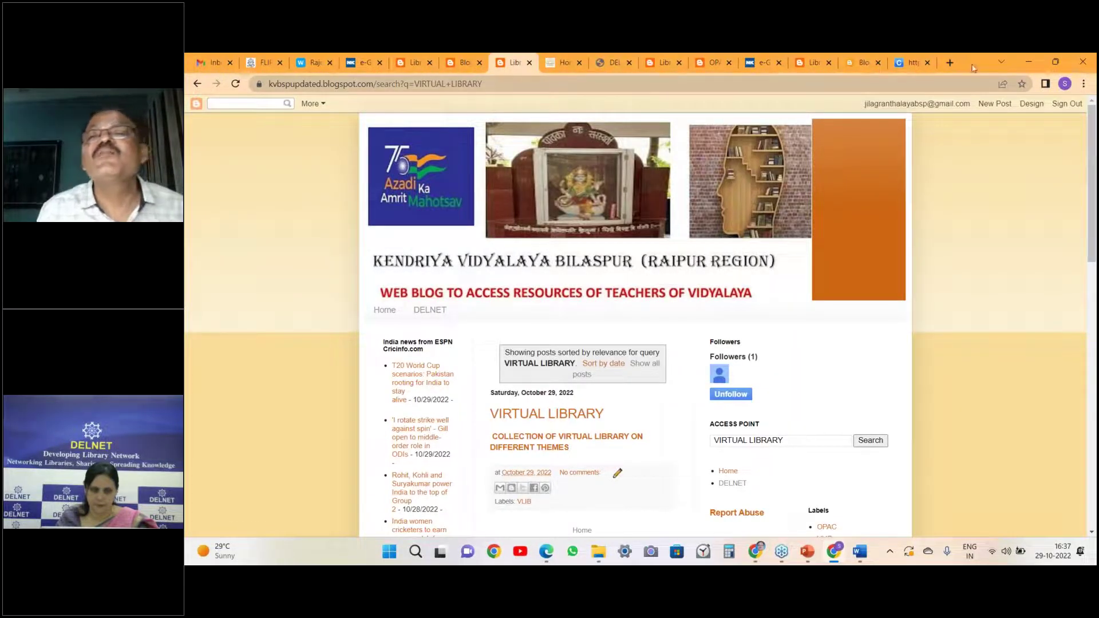
{"action": "left_click", "coordinate": [1029, 105]}
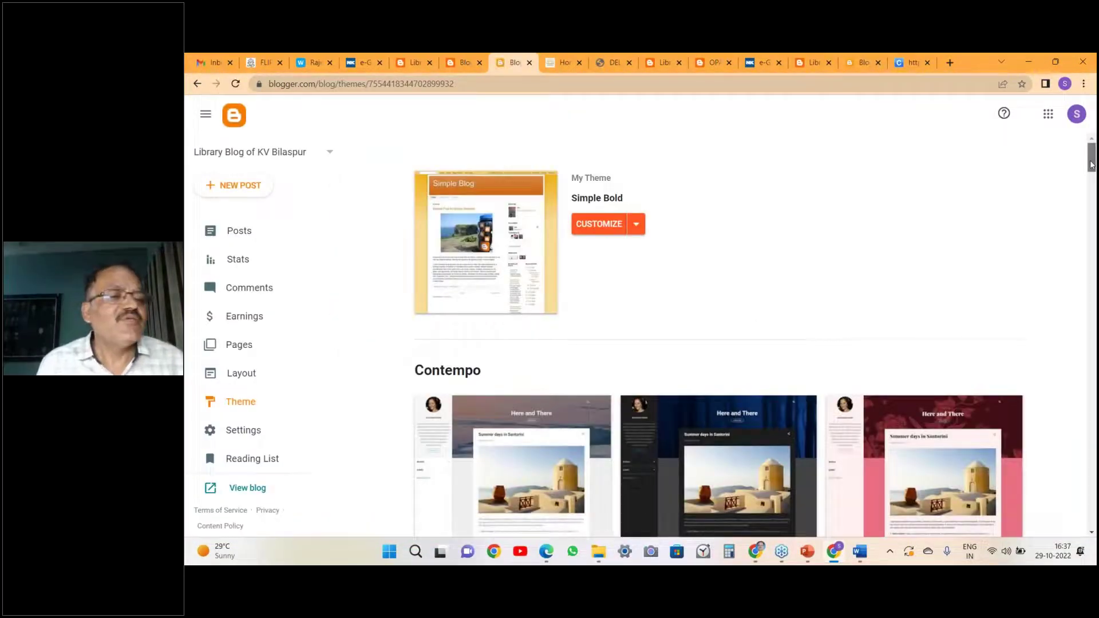
{"action": "scroll", "coordinate": [1092, 169], "scroll_direction": "down", "scroll_amount": 1}
{"action": "scroll", "coordinate": [1091, 169], "scroll_direction": "down", "scroll_amount": 1}
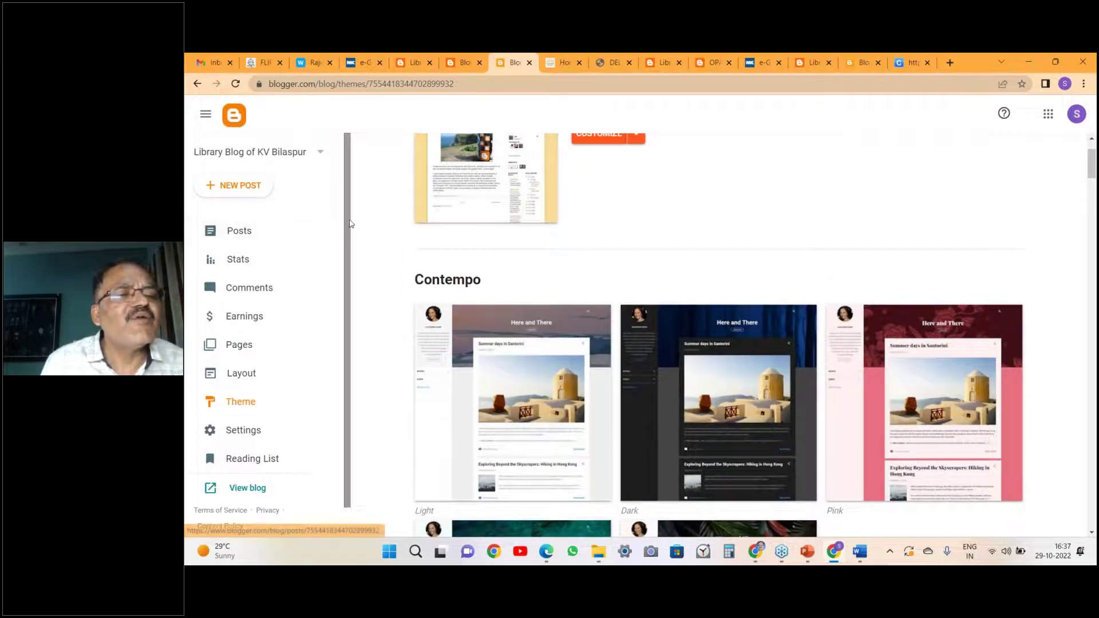
{"action": "scroll", "coordinate": [349, 298], "scroll_direction": "down", "scroll_amount": 1}
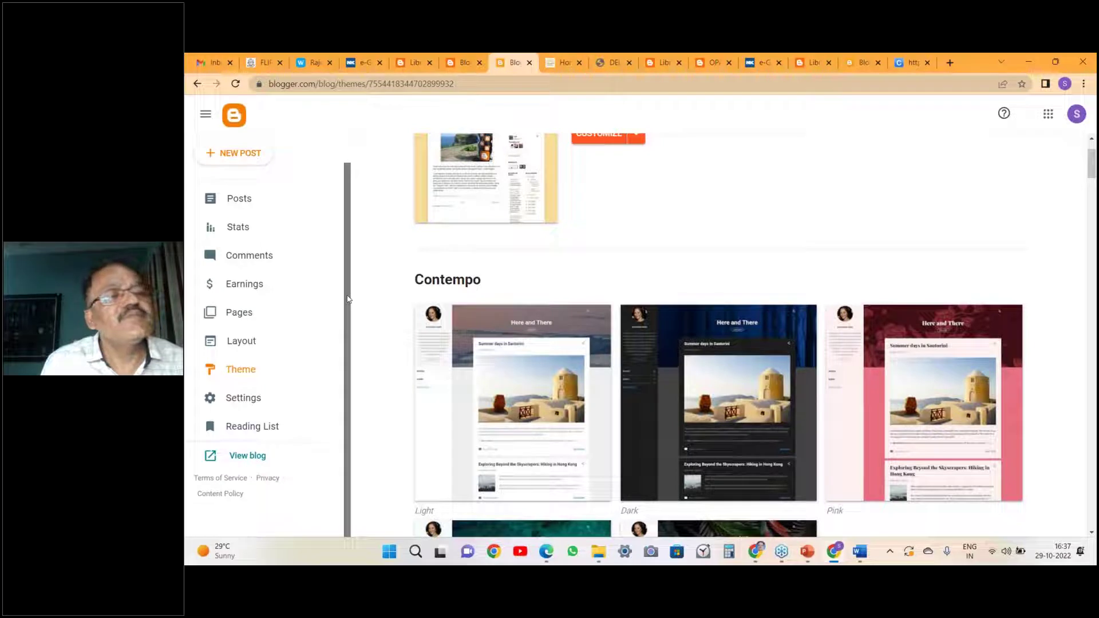
{"action": "scroll", "coordinate": [340, 200], "scroll_direction": "up", "scroll_amount": 1}
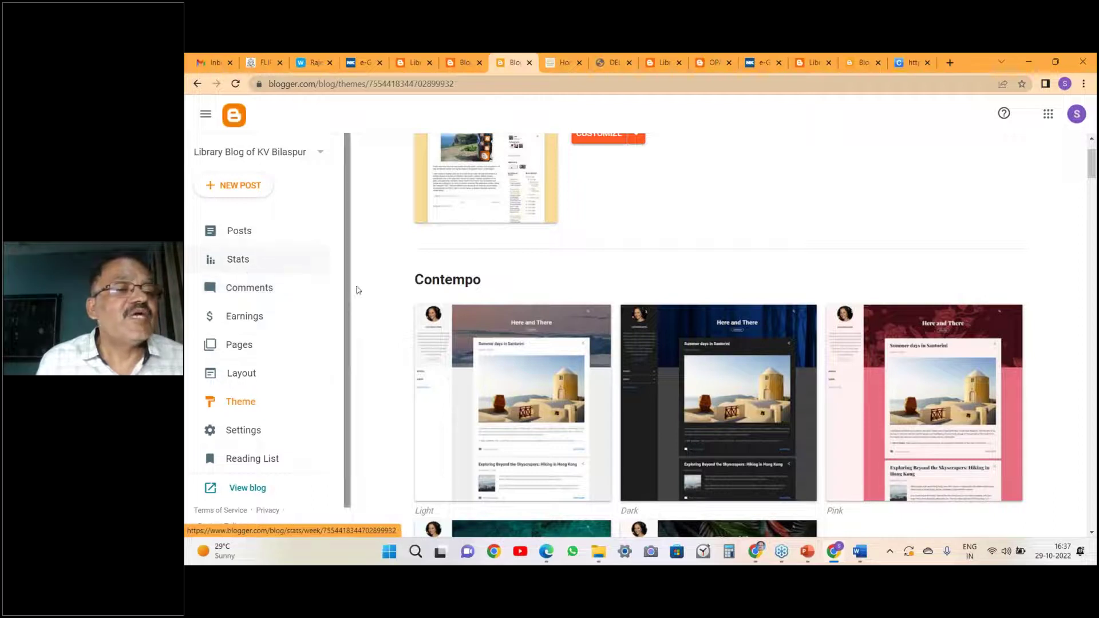
{"action": "scroll", "coordinate": [347, 286], "scroll_direction": "down", "scroll_amount": 1}
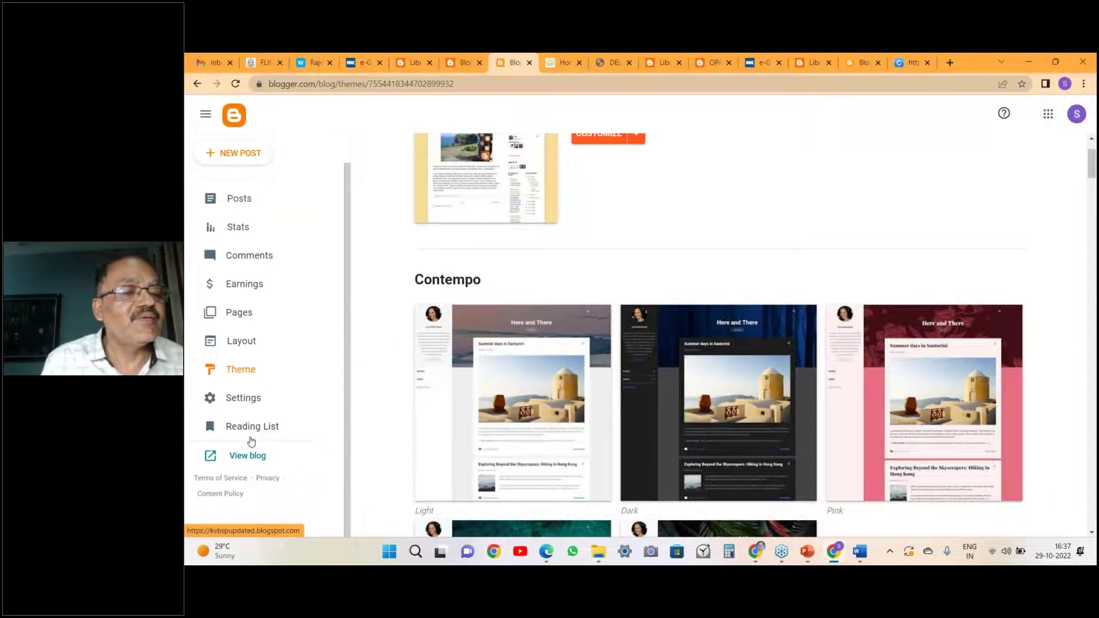
Open the layout of Library Blog of KV Bilaspur and review its gadgets down to the lower sidebar sections.
{"action": "left_click", "coordinate": [237, 348]}
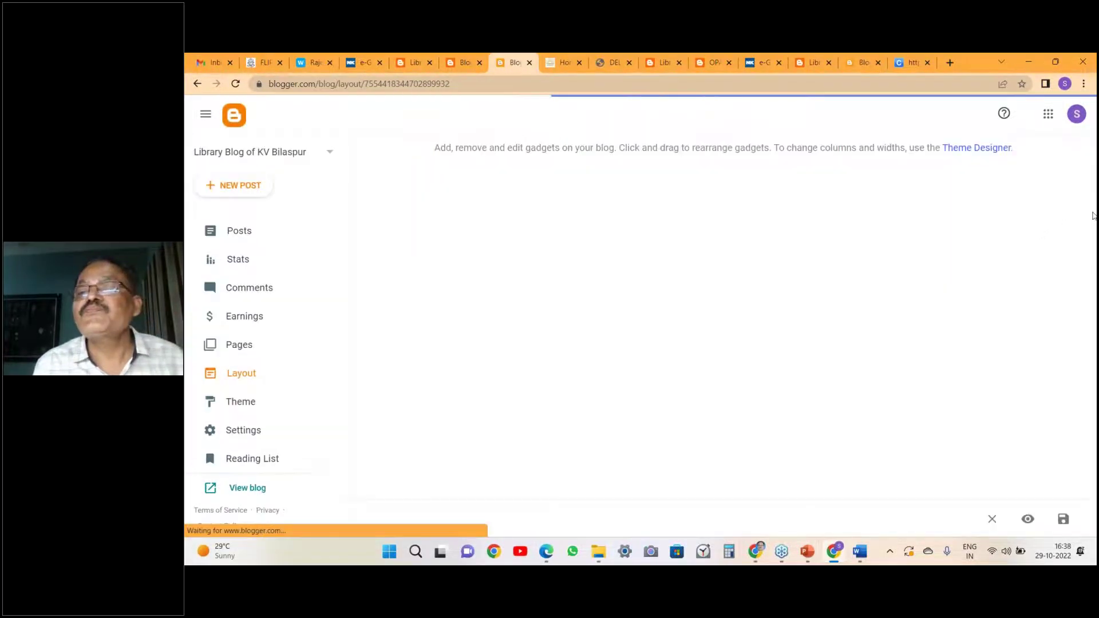
{"action": "scroll", "coordinate": [1087, 206], "scroll_direction": "down", "scroll_amount": 3}
{"action": "scroll", "coordinate": [1095, 303], "scroll_direction": "down", "scroll_amount": 3}
{"action": "left_click_drag", "start_coordinate": [1095, 309], "coordinate": [1096, 331]}
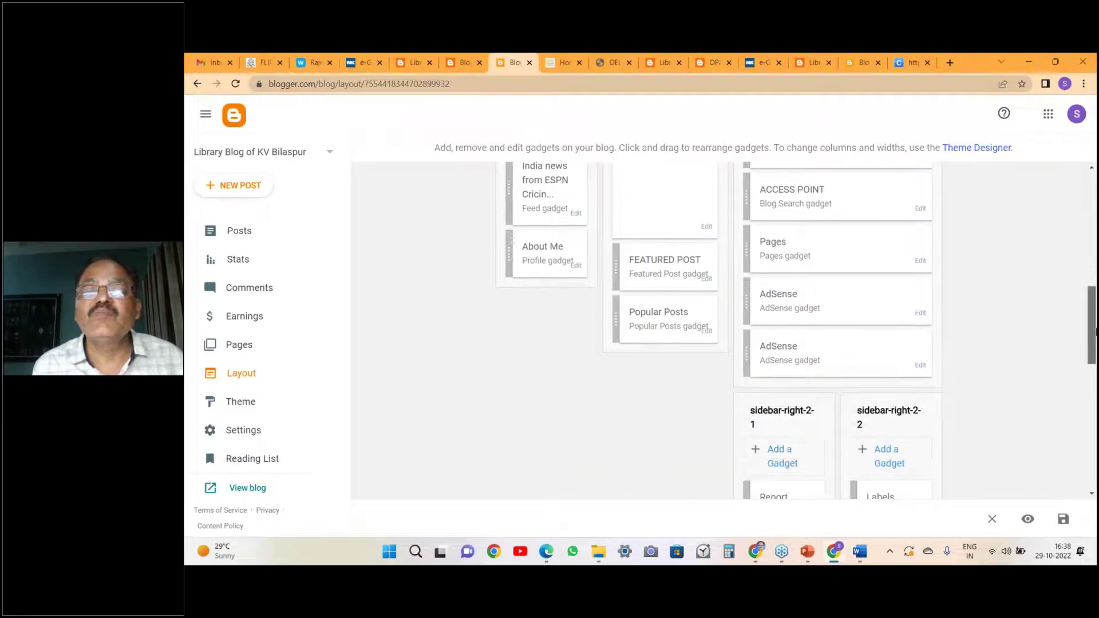
{"action": "scroll", "coordinate": [1040, 358], "scroll_direction": "down", "scroll_amount": 3}
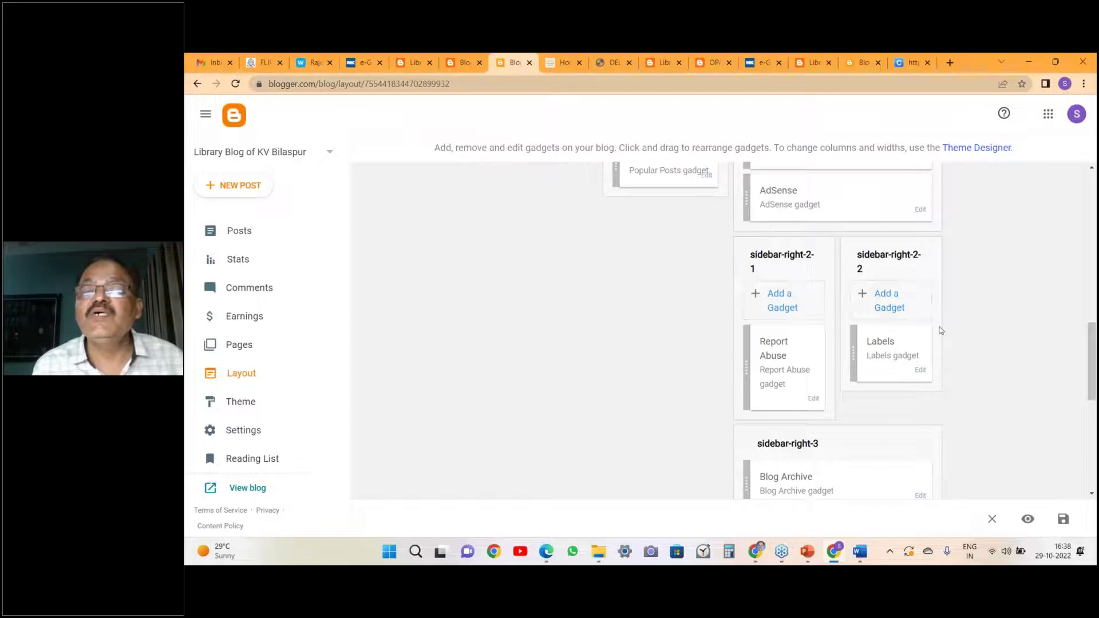
Examine the available gadgets and the Link List configuration for sidebar-right-2-2, then cancel without adding one.
{"action": "left_click", "coordinate": [882, 300]}
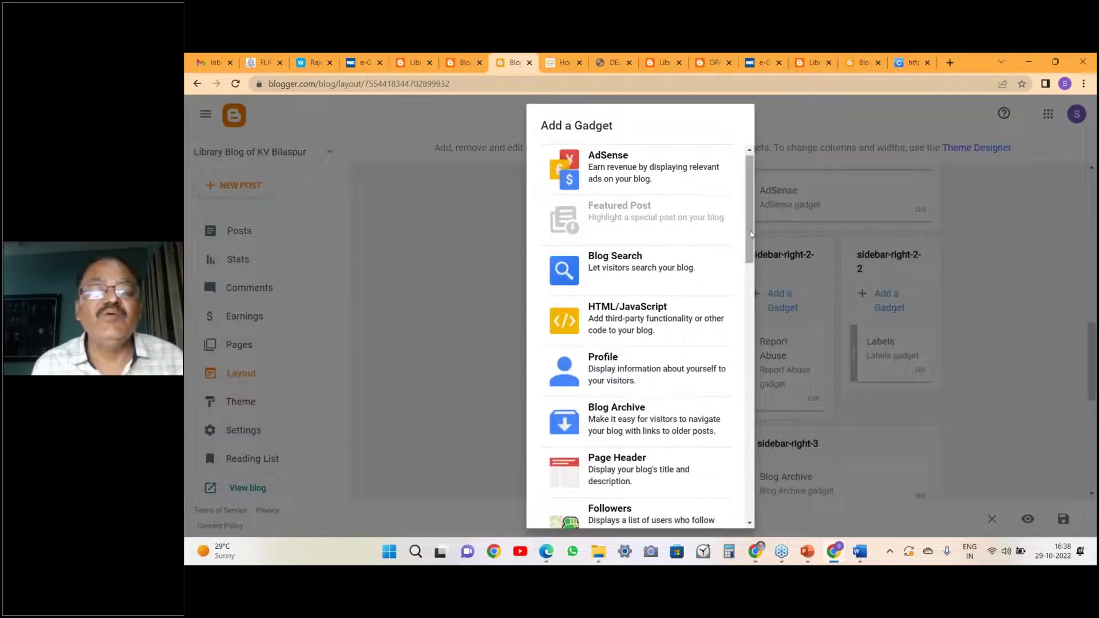
{"action": "scroll", "coordinate": [754, 239], "scroll_direction": "down", "scroll_amount": 3}
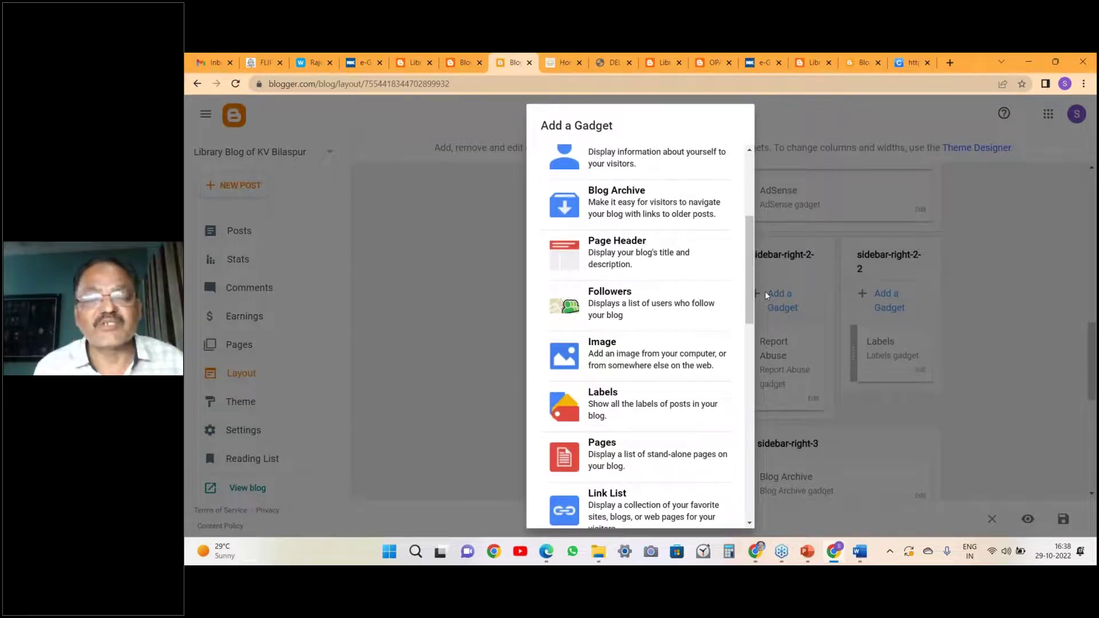
{"action": "left_click", "coordinate": [666, 510]}
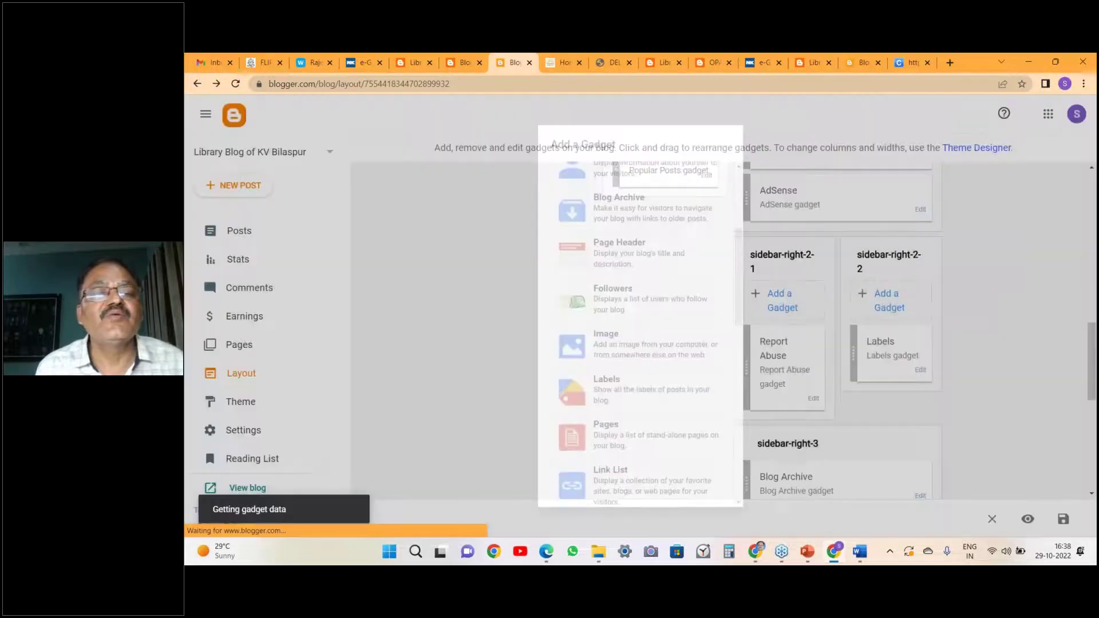
{"action": "left_click", "coordinate": [539, 229]}
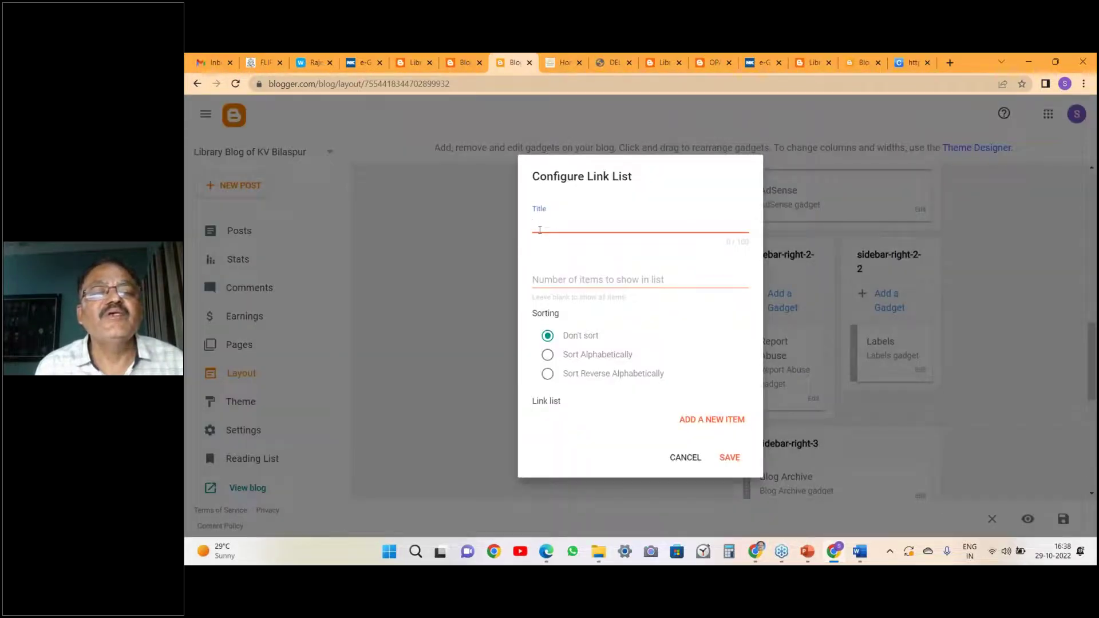
{"action": "left_click", "coordinate": [564, 279]}
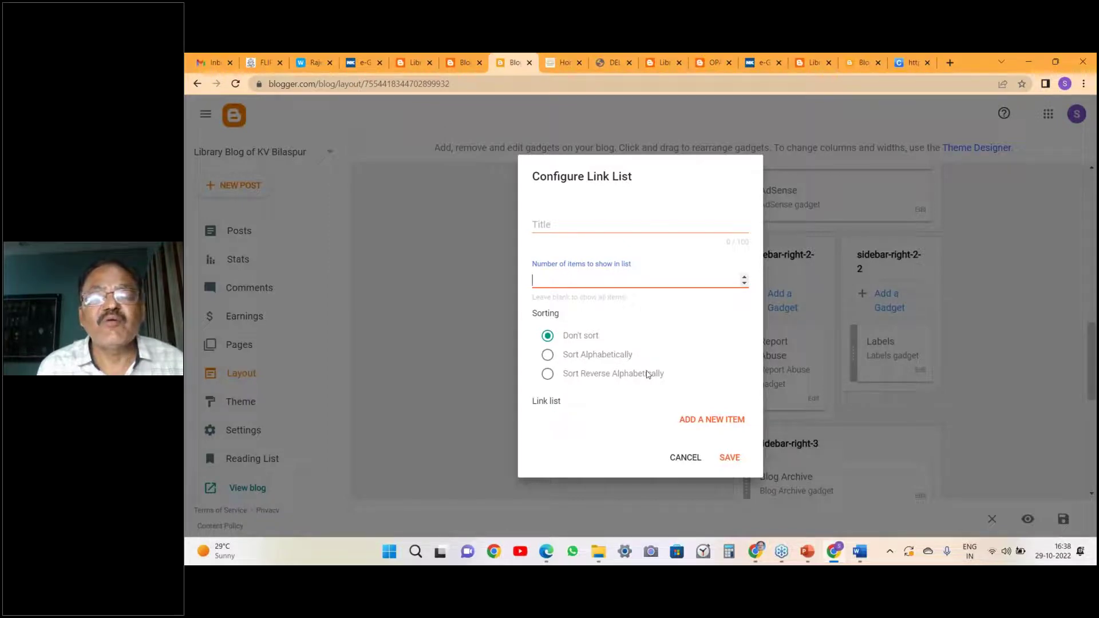
{"action": "left_click", "coordinate": [691, 462]}
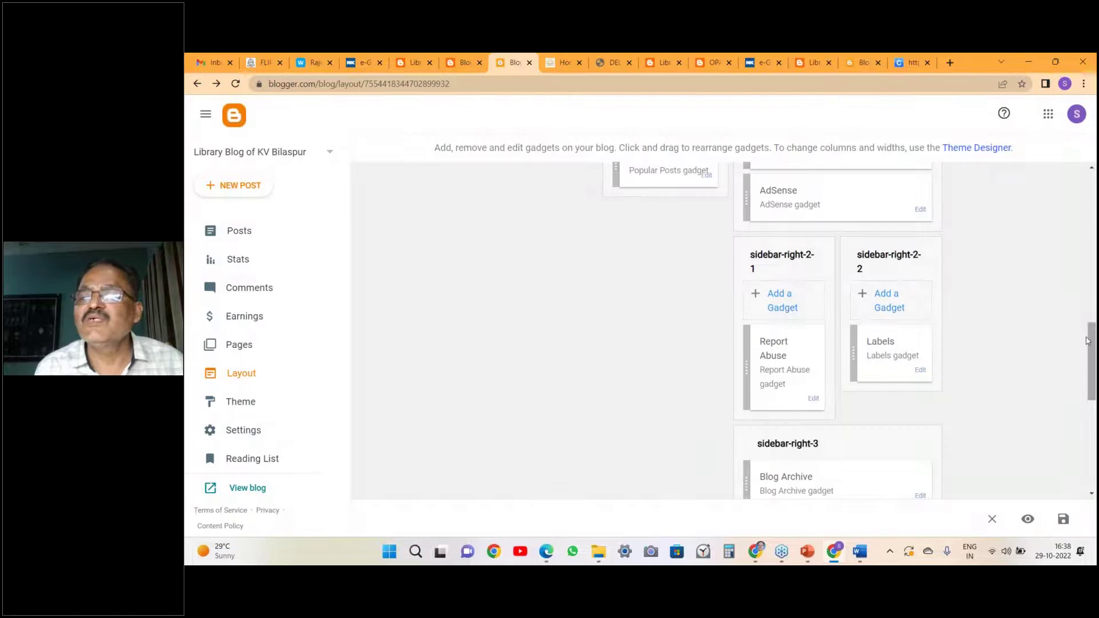
Close the Edit User Profile page and look over the kvbspupdated.blogspot.com blog from its labels and archive up to its header.
{"action": "left_click_drag", "start_coordinate": [1094, 345], "coordinate": [1071, 288]}
{"action": "left_click", "coordinate": [459, 66]}
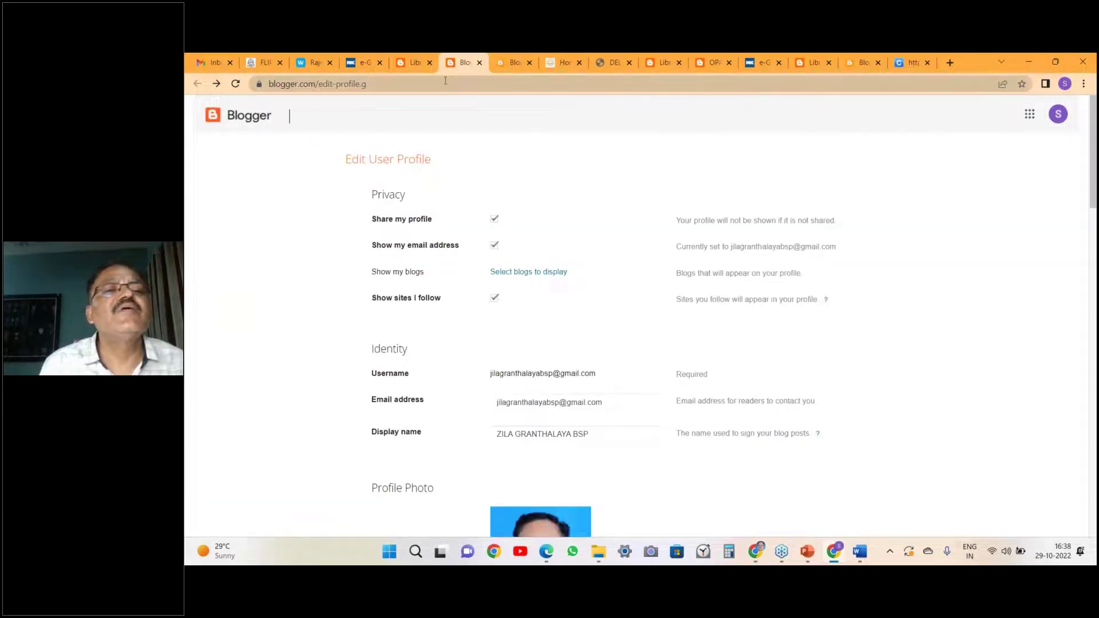
{"action": "left_click", "coordinate": [479, 63]}
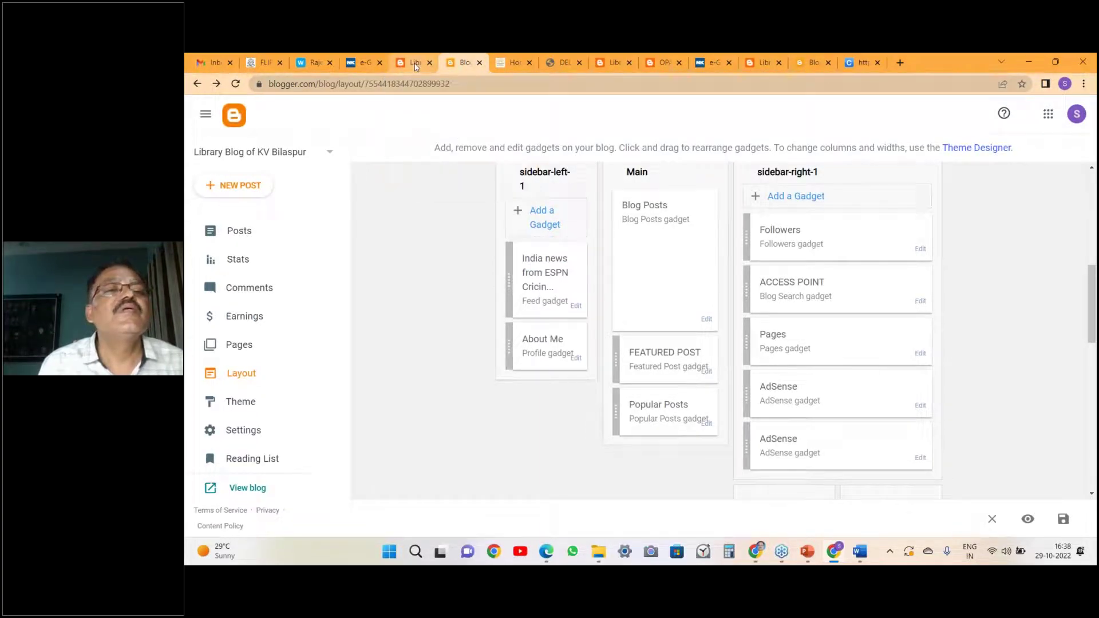
{"action": "left_click", "coordinate": [416, 64]}
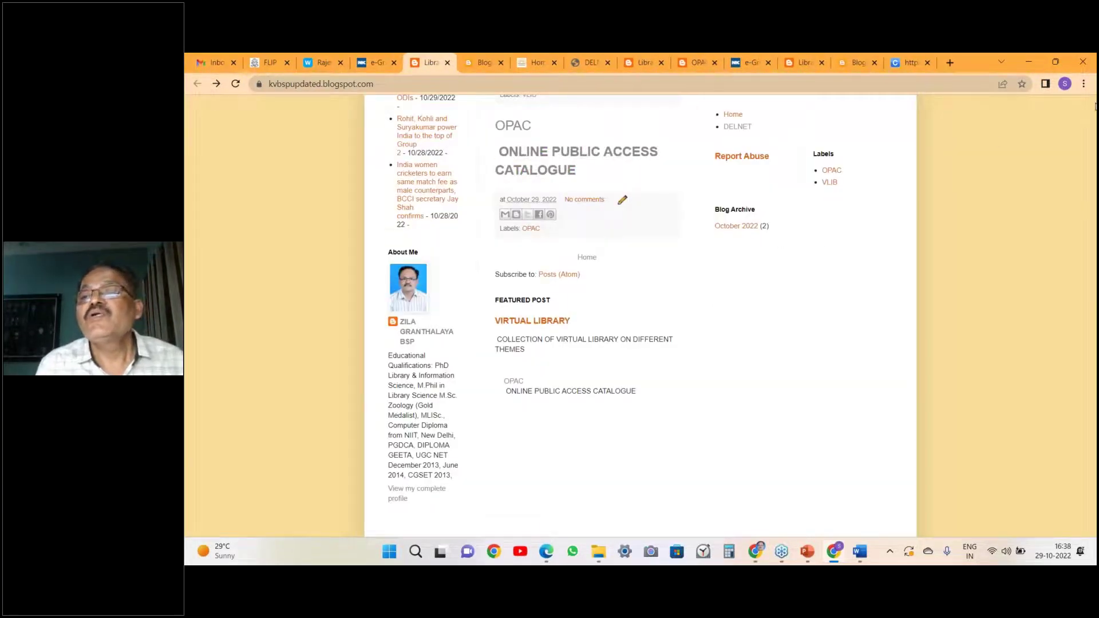
{"action": "scroll", "coordinate": [640, 303], "scroll_direction": "up", "scroll_amount": 1}
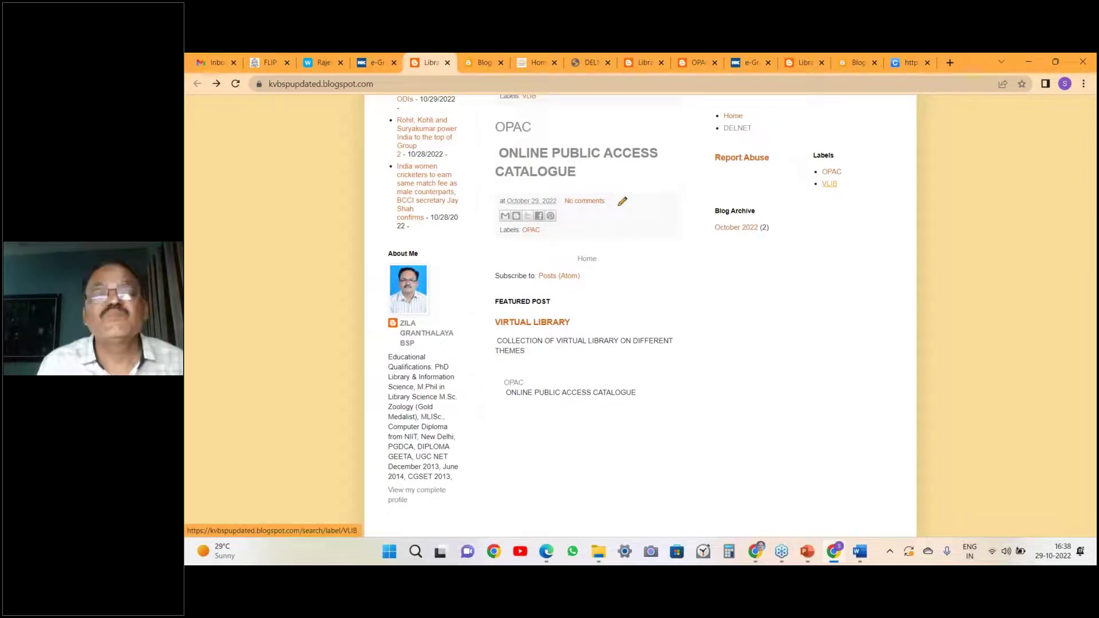
{"action": "scroll", "coordinate": [640, 303], "scroll_direction": "up", "scroll_amount": 4}
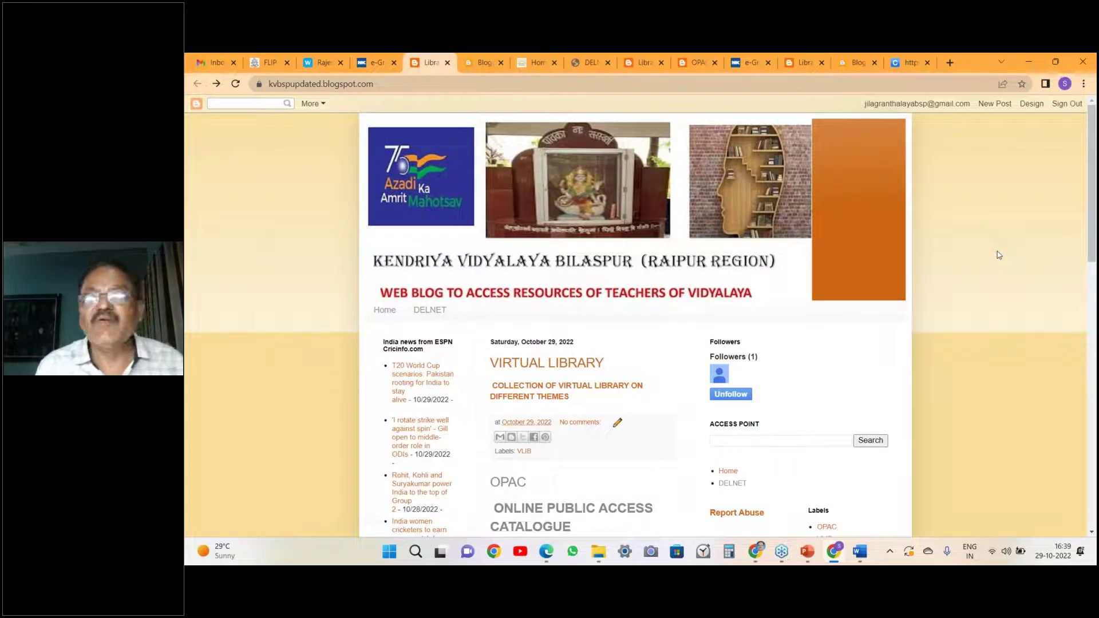
Switch to the USEFUL LINKS FOR WEB BLOG document in Word and read through its resource links and notes on blogs and websites.
{"action": "left_click", "coordinate": [859, 558]}
{"action": "mouse_move", "coordinate": [797, 507]}
{"action": "left_click_drag", "start_coordinate": [1092, 240], "coordinate": [1083, 316]}
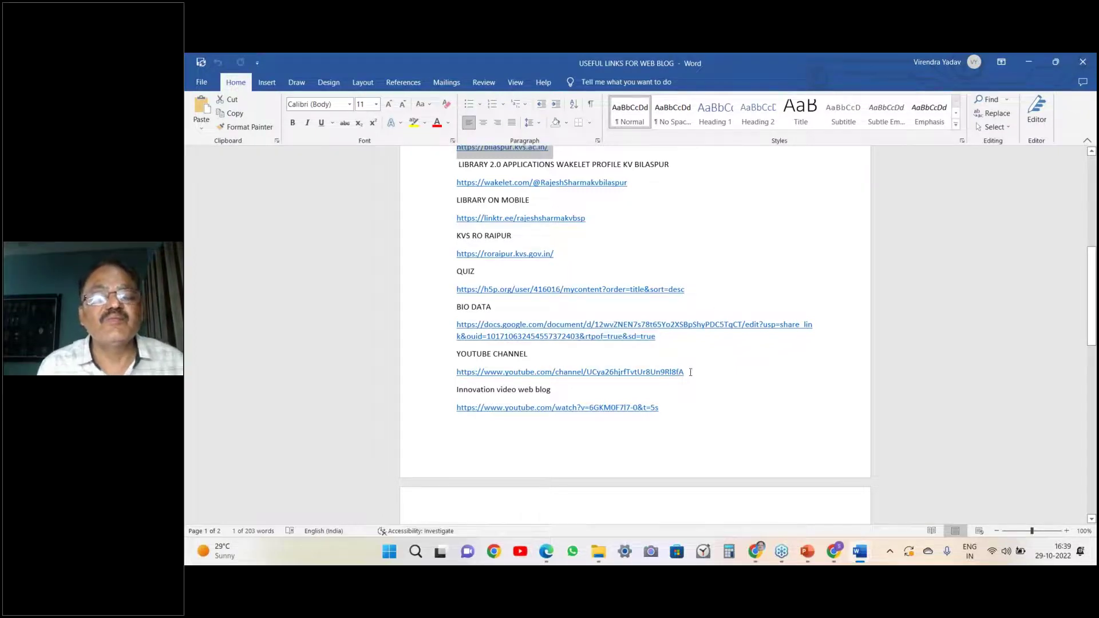
{"action": "left_click_drag", "start_coordinate": [1092, 295], "coordinate": [1092, 375]}
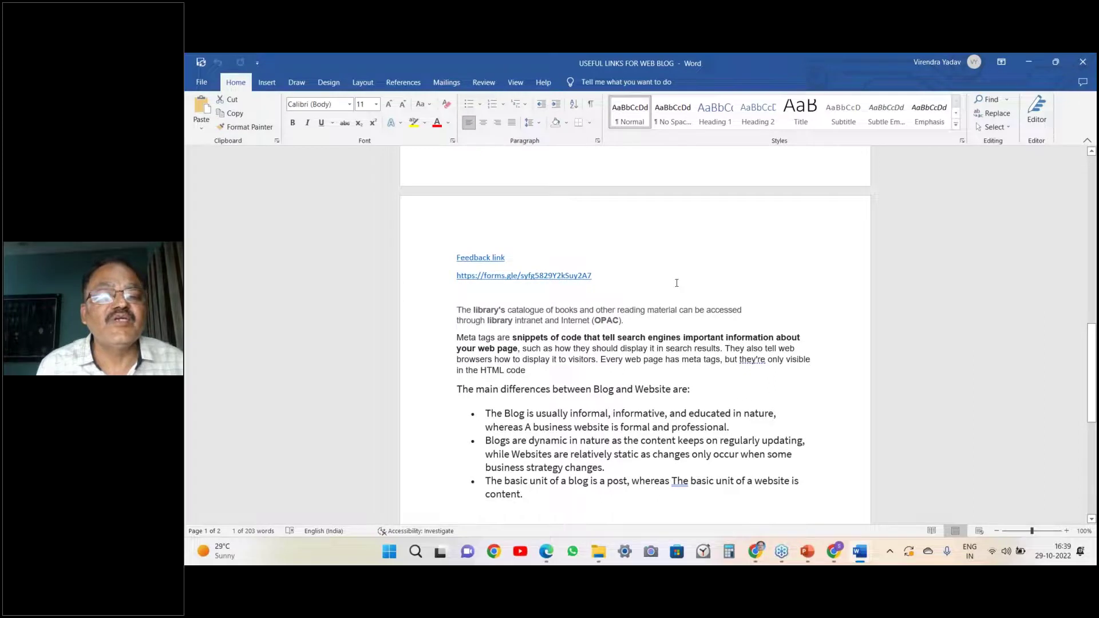
{"action": "left_click_drag", "start_coordinate": [1092, 338], "coordinate": [1091, 365]}
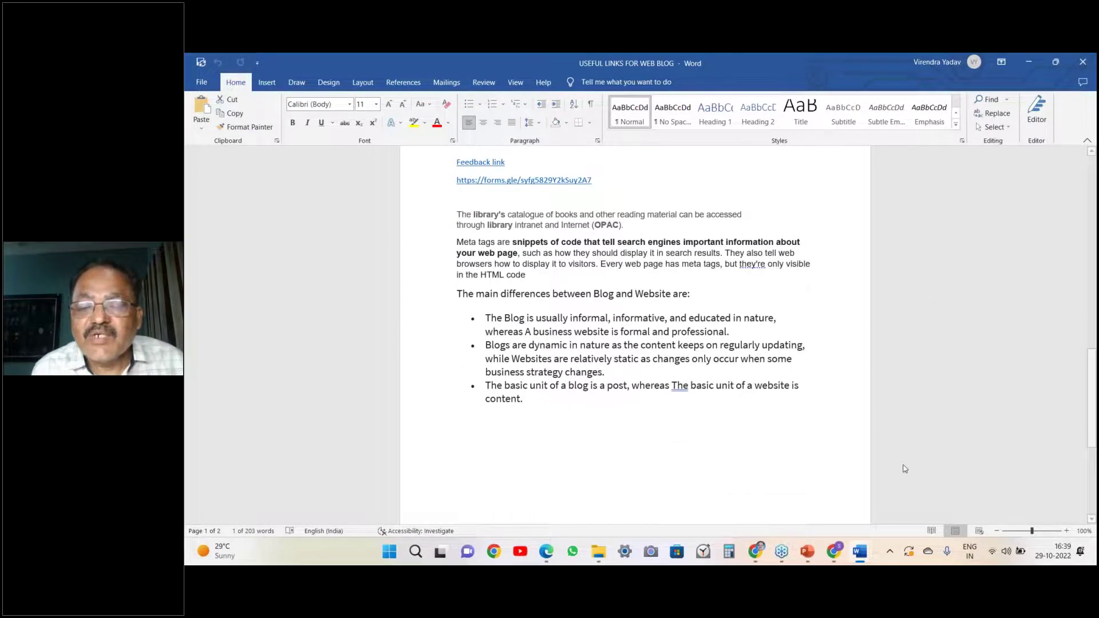
Open the HELP updated document from the OM BLOGCREATION folder in File Explorer.
{"action": "left_click", "coordinate": [599, 551]}
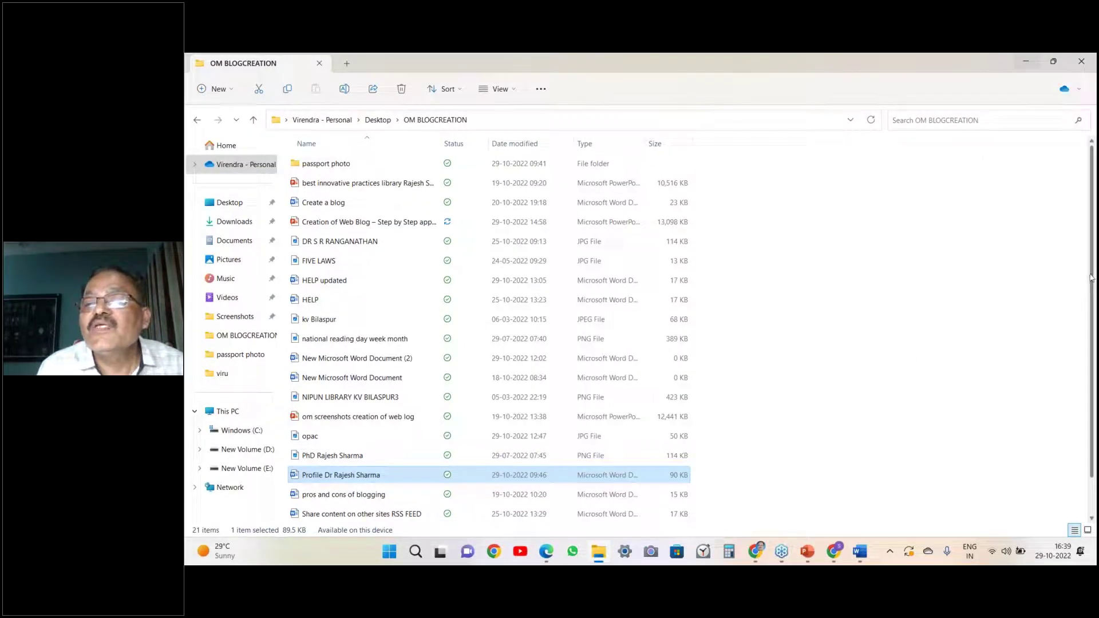
{"action": "scroll", "coordinate": [1093, 344], "scroll_direction": "down", "scroll_amount": 1}
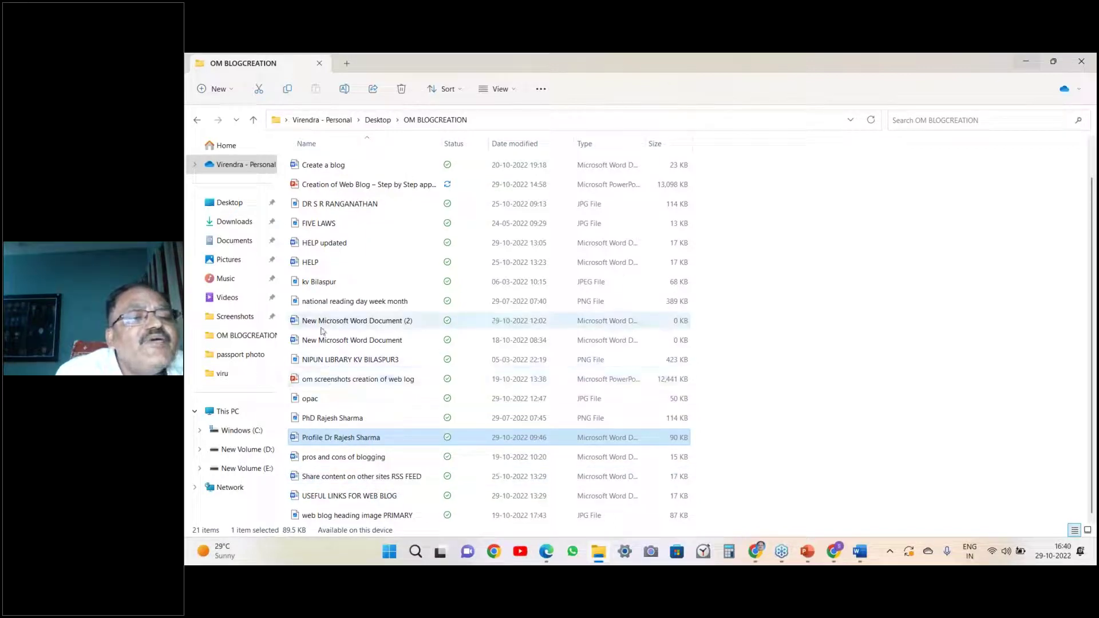
{"action": "left_click", "coordinate": [322, 249]}
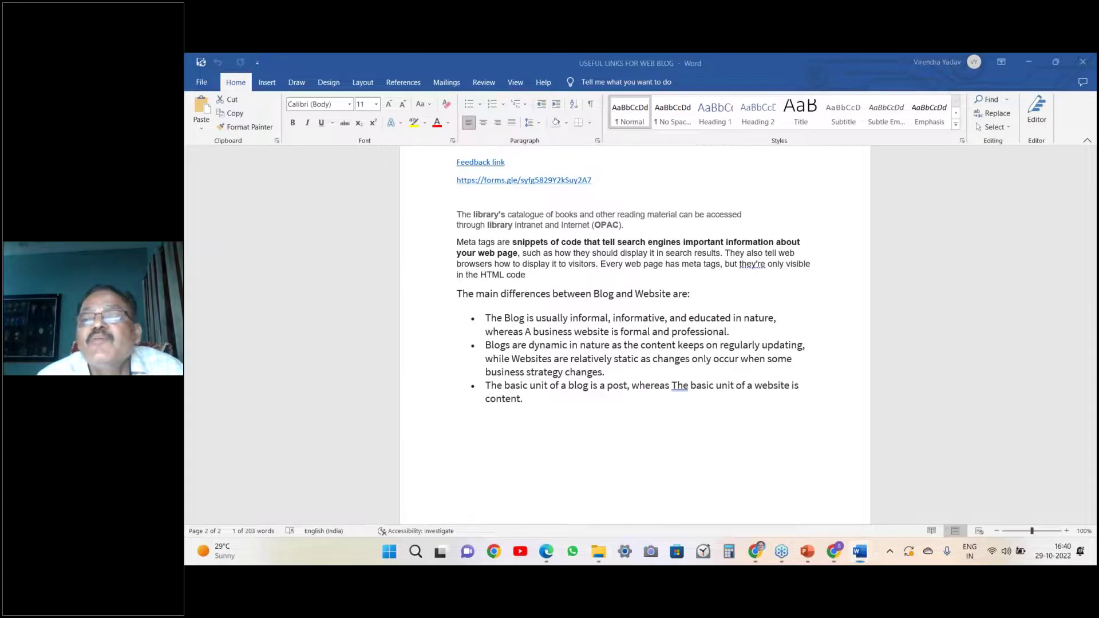
Copy the marquee code for "Colored moving Text With Background Colour" from the HELP updated document.
{"action": "left_click", "coordinate": [1092, 192]}
{"action": "left_click_drag", "start_coordinate": [1092, 192], "coordinate": [1092, 322]}
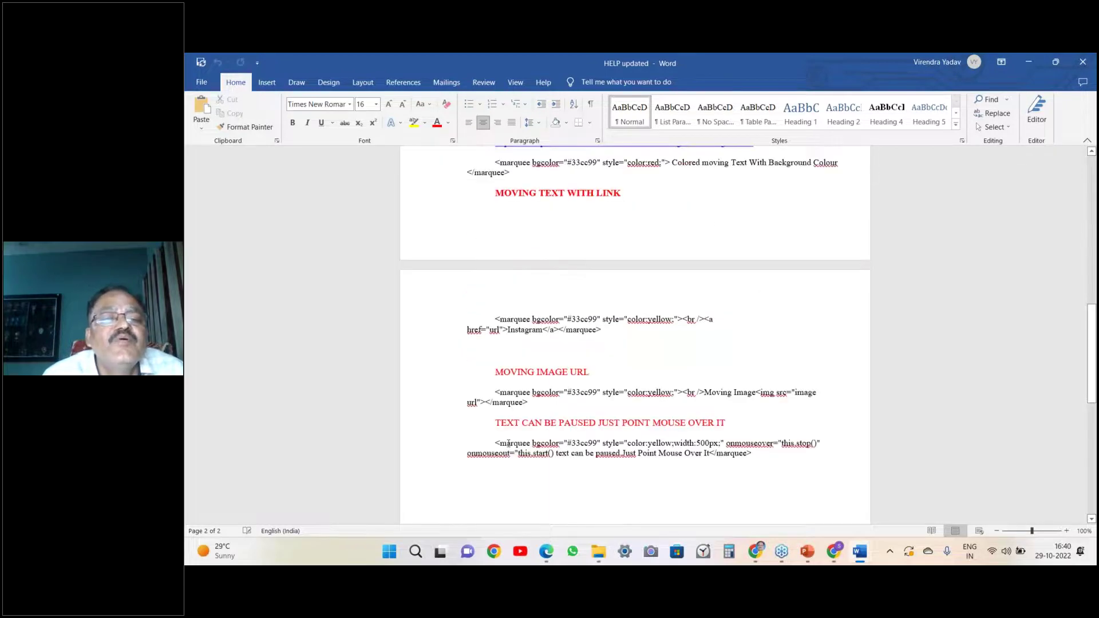
{"action": "left_click_drag", "start_coordinate": [1092, 343], "coordinate": [1083, 314]}
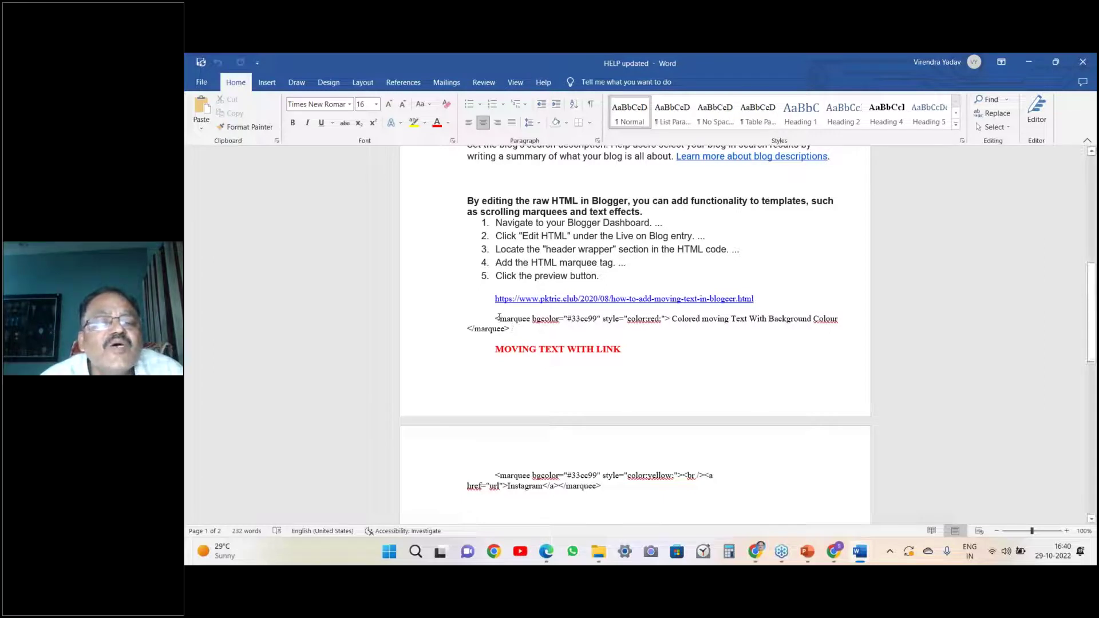
{"action": "left_click_drag", "start_coordinate": [492, 319], "coordinate": [524, 329]}
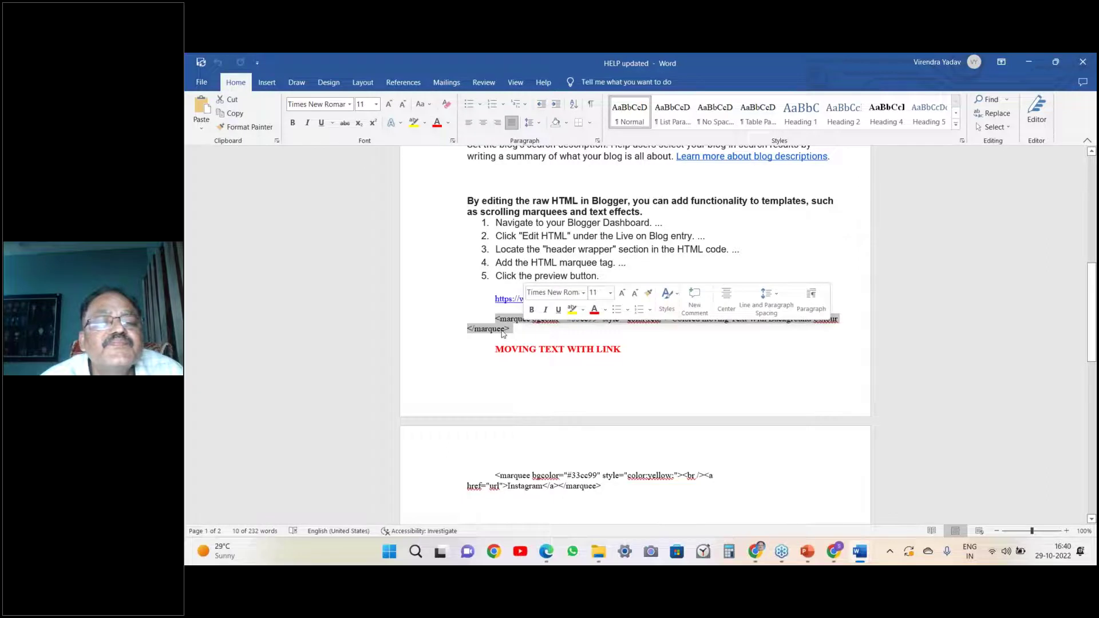
{"action": "right_click", "coordinate": [503, 332]}
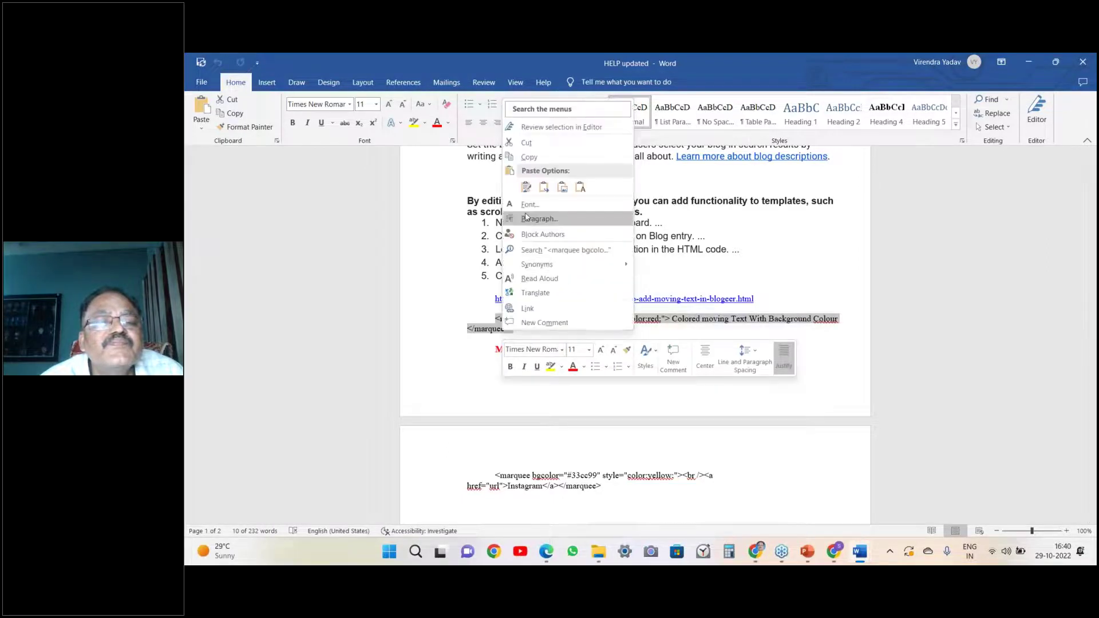
{"action": "left_click", "coordinate": [529, 157]}
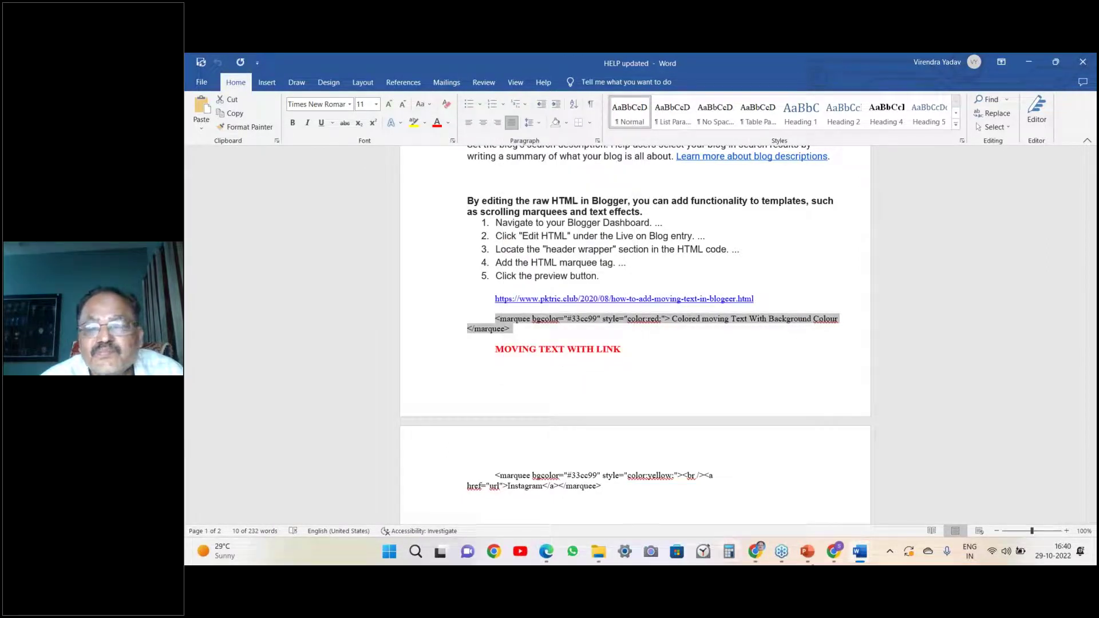
Switch to the Library Blog of KV Bilaspur layout in Chrome and look over its sections from the header to the sidebars.
{"action": "left_click", "coordinate": [831, 553]}
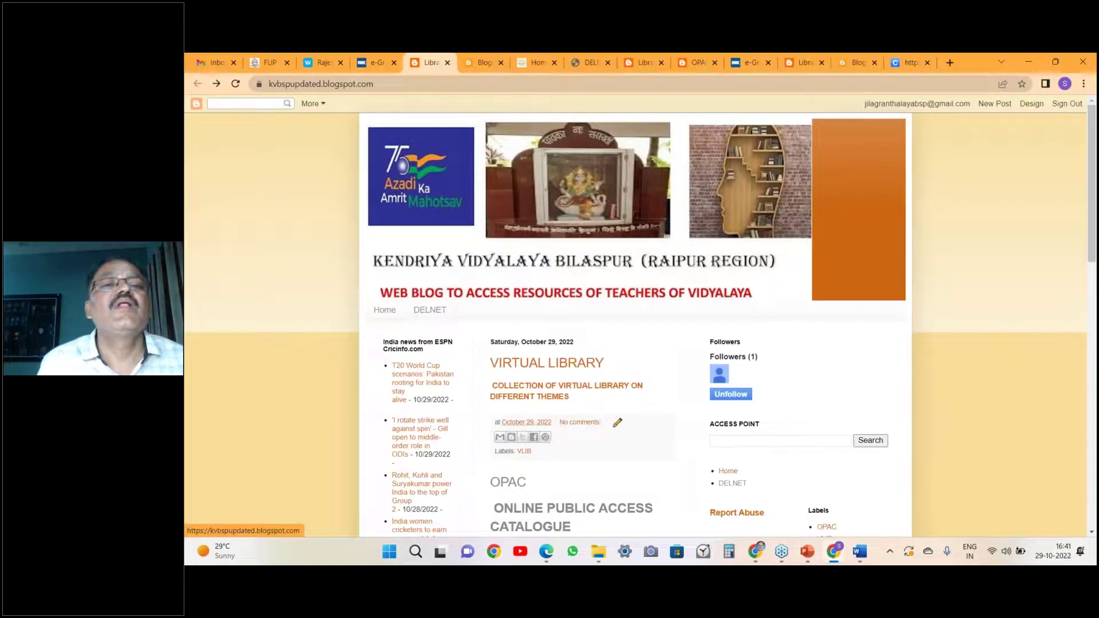
{"action": "left_click", "coordinate": [484, 63]}
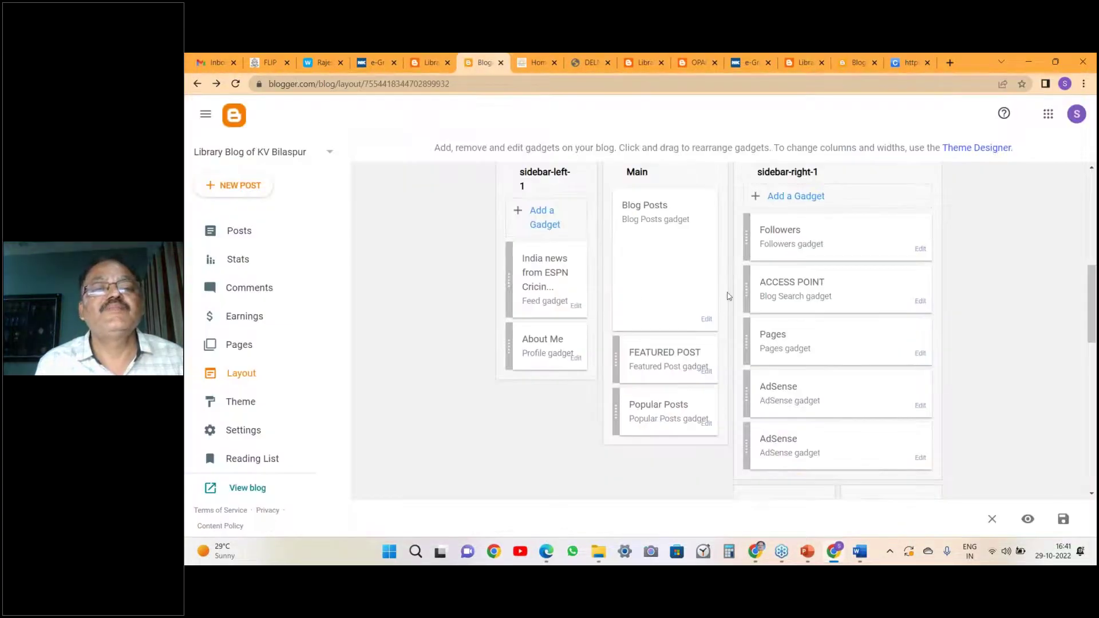
{"action": "left_click_drag", "start_coordinate": [1093, 302], "coordinate": [1082, 262]}
{"action": "scroll", "coordinate": [1083, 264], "scroll_direction": "up", "scroll_amount": 2}
{"action": "scroll", "coordinate": [1083, 269], "scroll_direction": "down", "scroll_amount": 2}
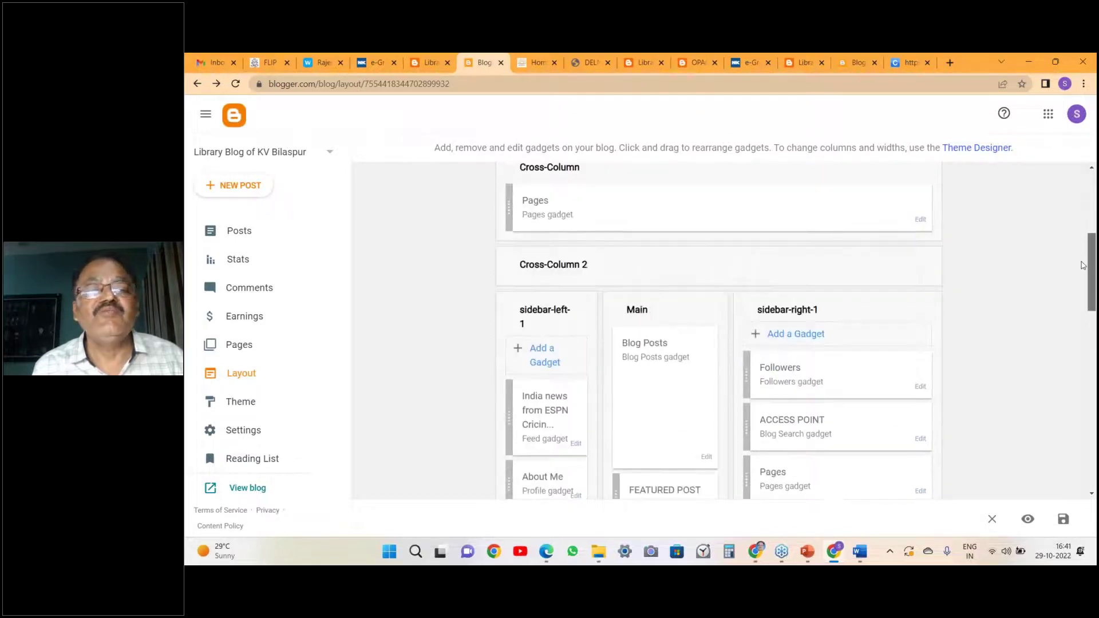
{"action": "scroll", "coordinate": [1083, 275], "scroll_direction": "down", "scroll_amount": 1}
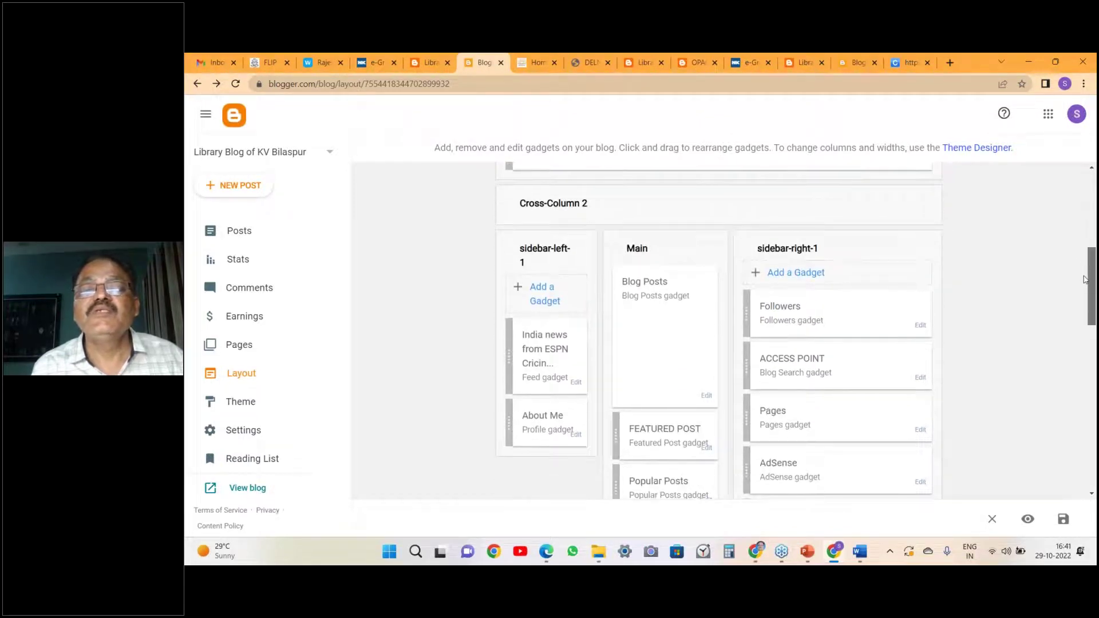
{"action": "scroll", "coordinate": [1084, 274], "scroll_direction": "up", "scroll_amount": 4}
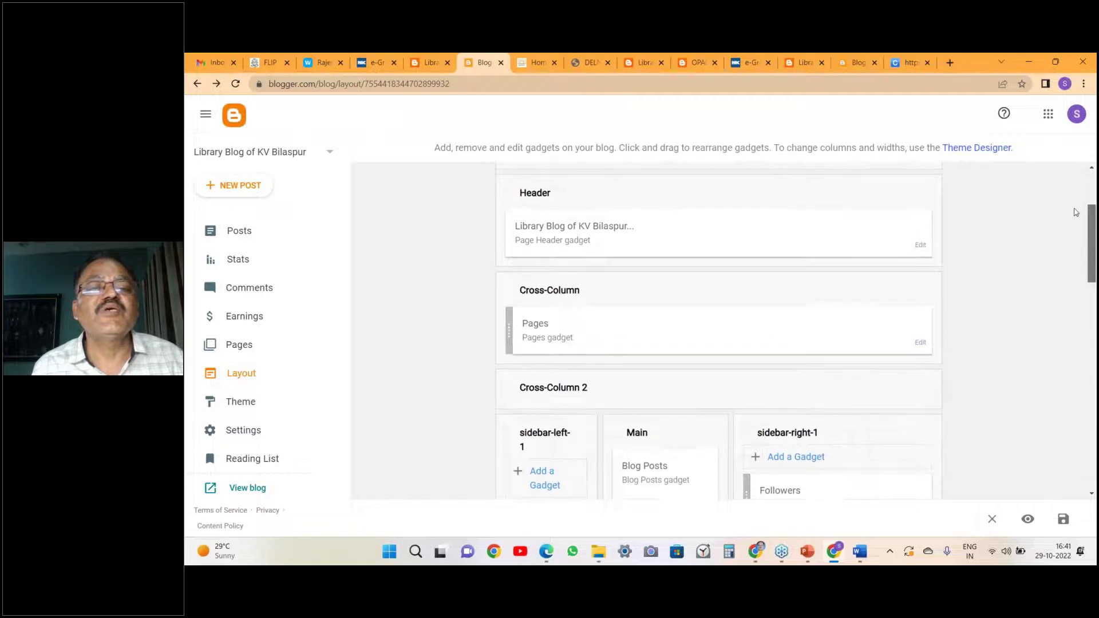
{"action": "scroll", "coordinate": [1077, 221], "scroll_direction": "up", "scroll_amount": 1}
{"action": "scroll", "coordinate": [1078, 234], "scroll_direction": "down", "scroll_amount": 2}
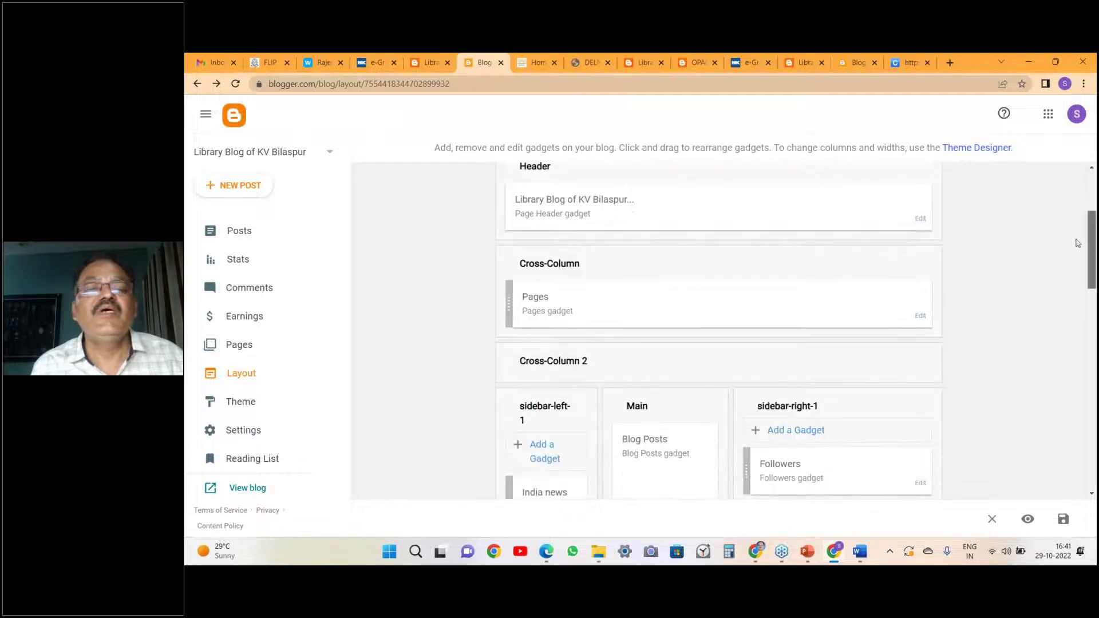
Review the settings of the Page Header gadget and the Cross-Column Pages gadget, saving each without changes.
{"action": "left_click", "coordinate": [920, 220]}
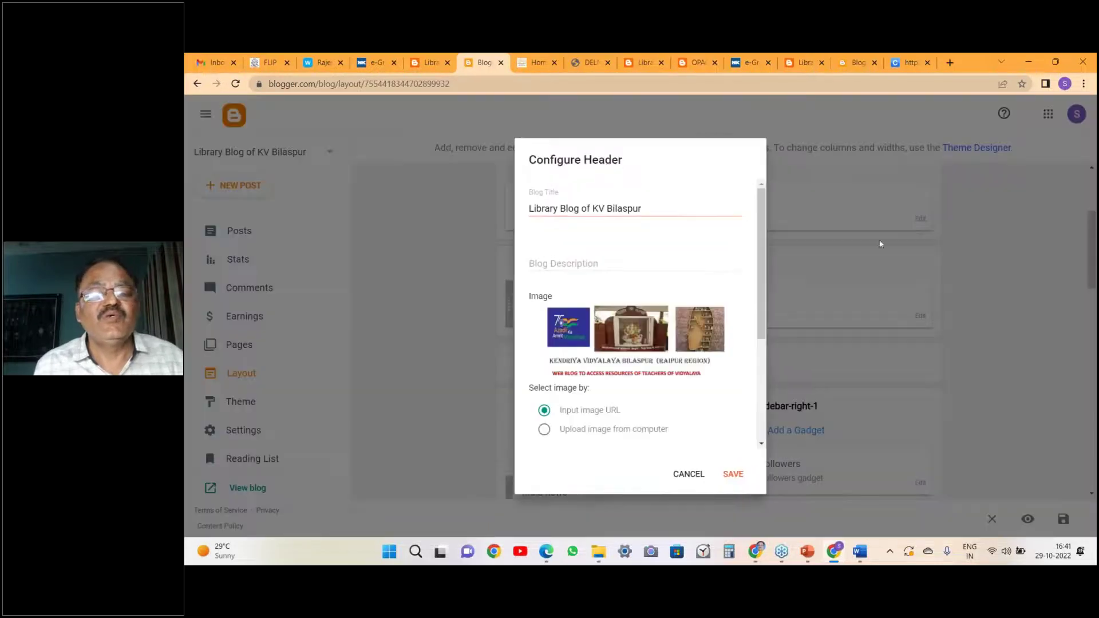
{"action": "left_click", "coordinate": [733, 471]}
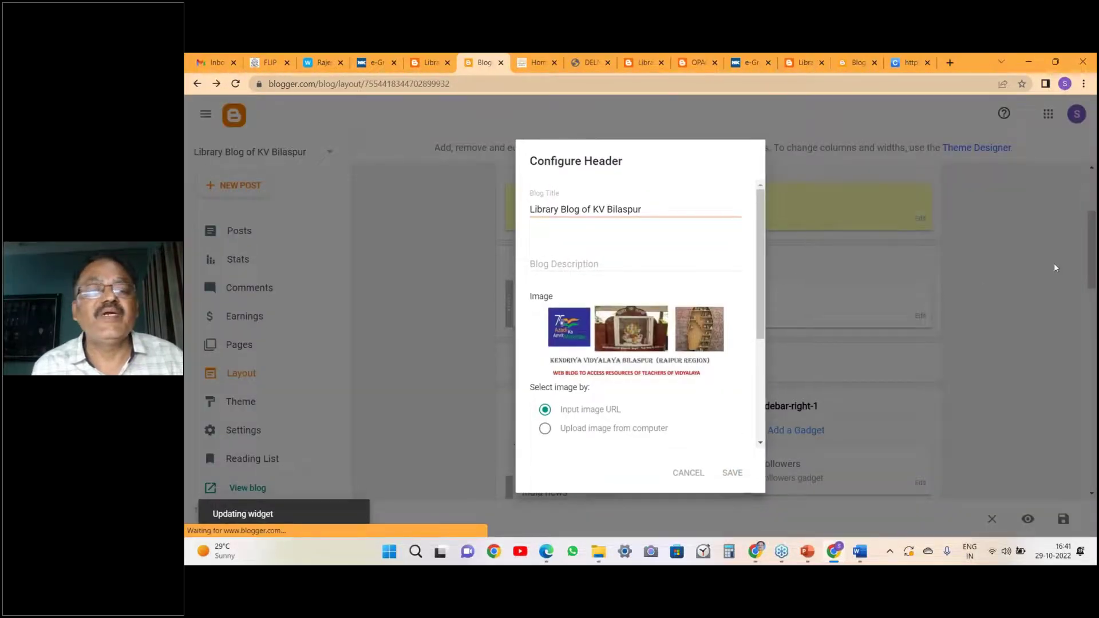
{"action": "scroll", "coordinate": [907, 247], "scroll_direction": "down", "scroll_amount": 1}
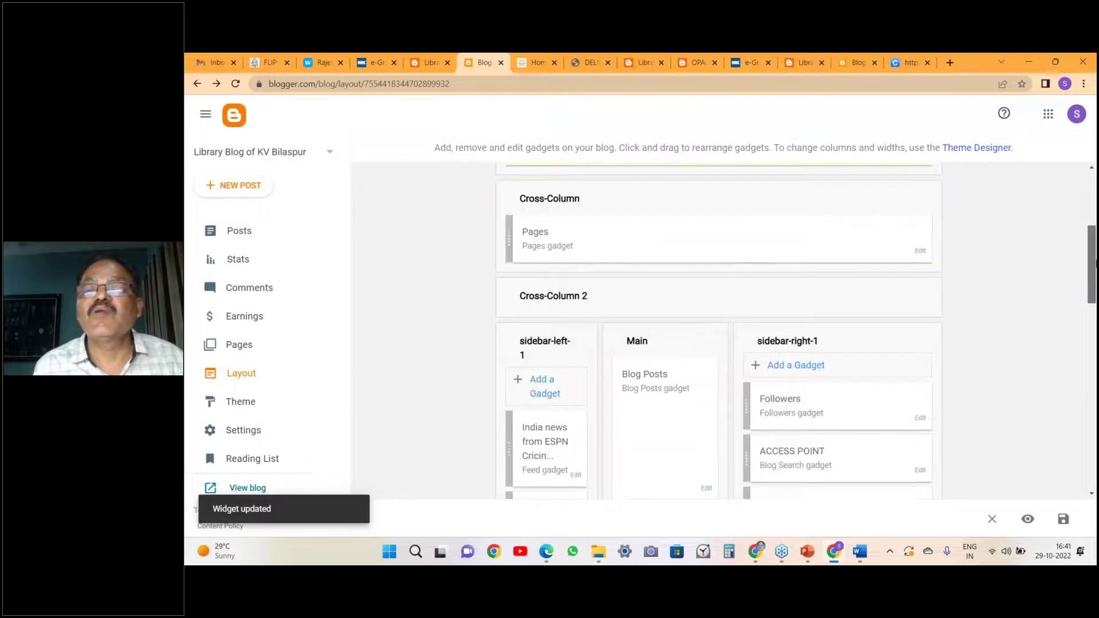
{"action": "left_click", "coordinate": [923, 245]}
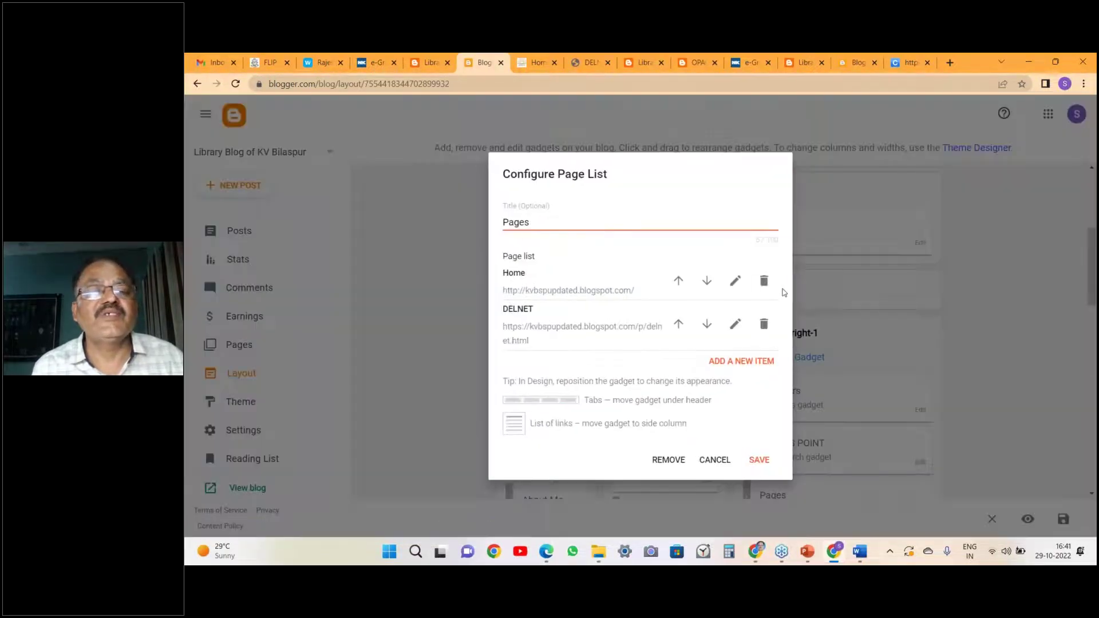
{"action": "left_click", "coordinate": [759, 461]}
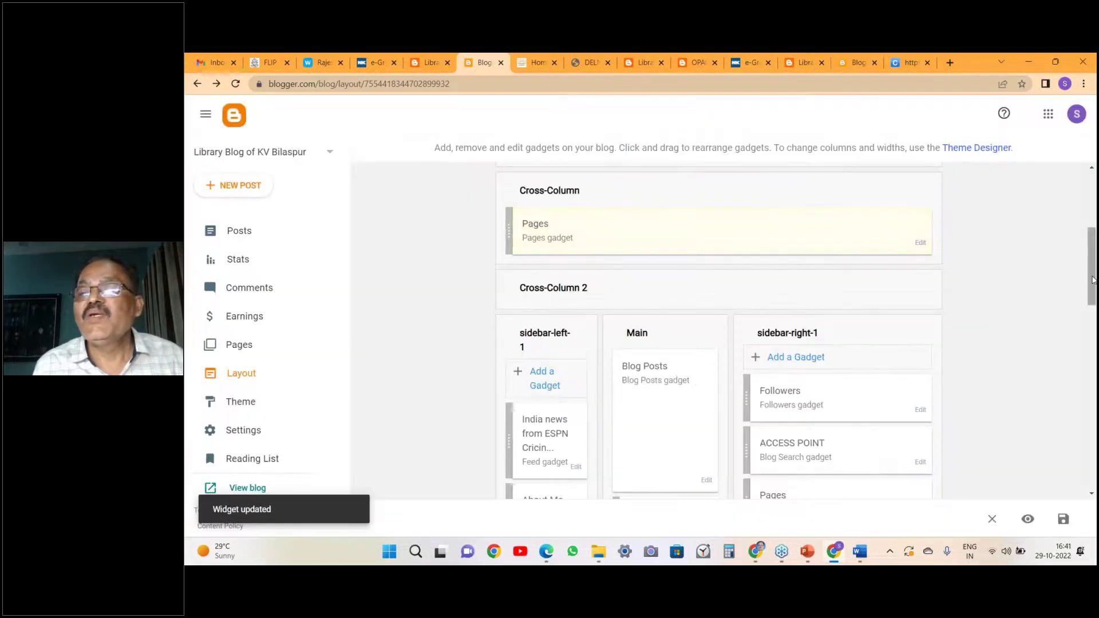
Add an HTML/JavaScript gadget to sidebar-right-1 and paste the copied marquee code as its content.
{"action": "scroll", "coordinate": [1025, 312], "scroll_direction": "down", "scroll_amount": 3}
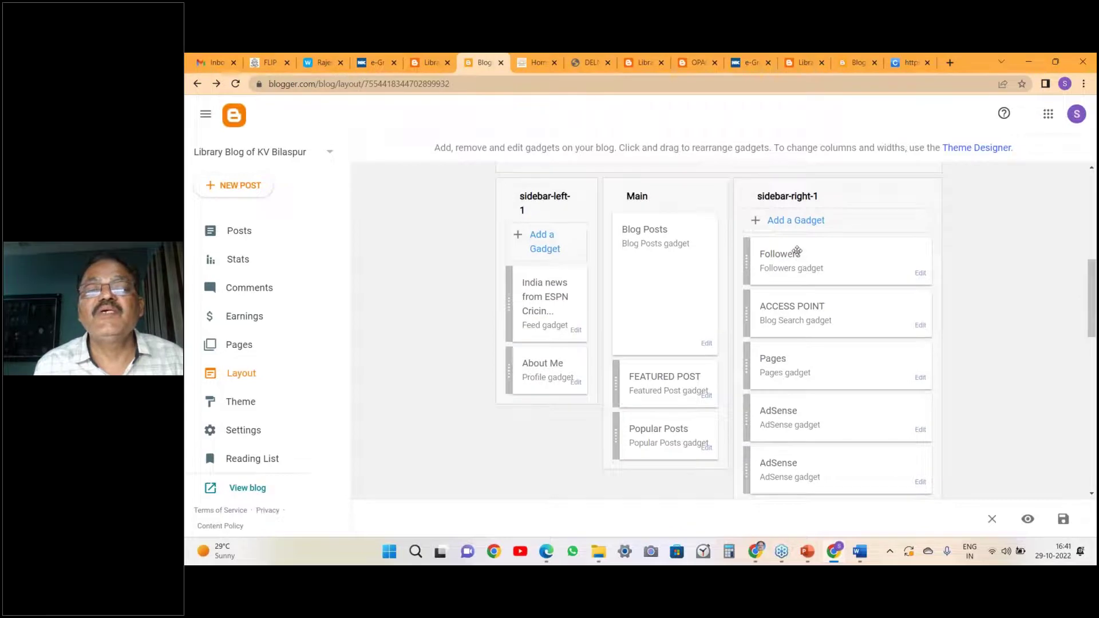
{"action": "left_click", "coordinate": [795, 227]}
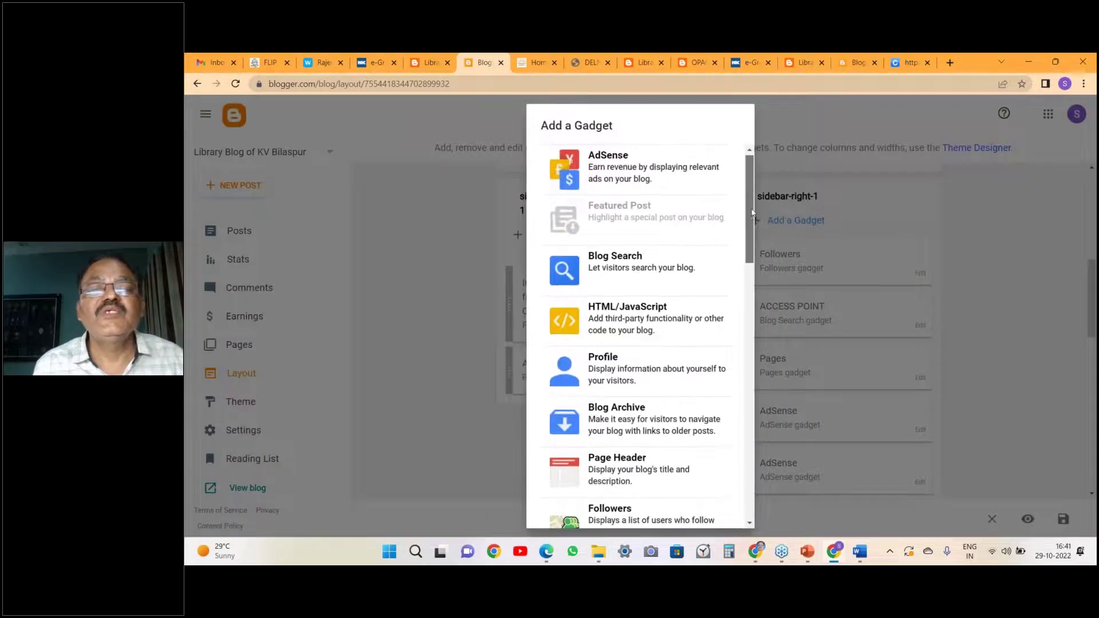
{"action": "left_click_drag", "start_coordinate": [752, 211], "coordinate": [754, 239]}
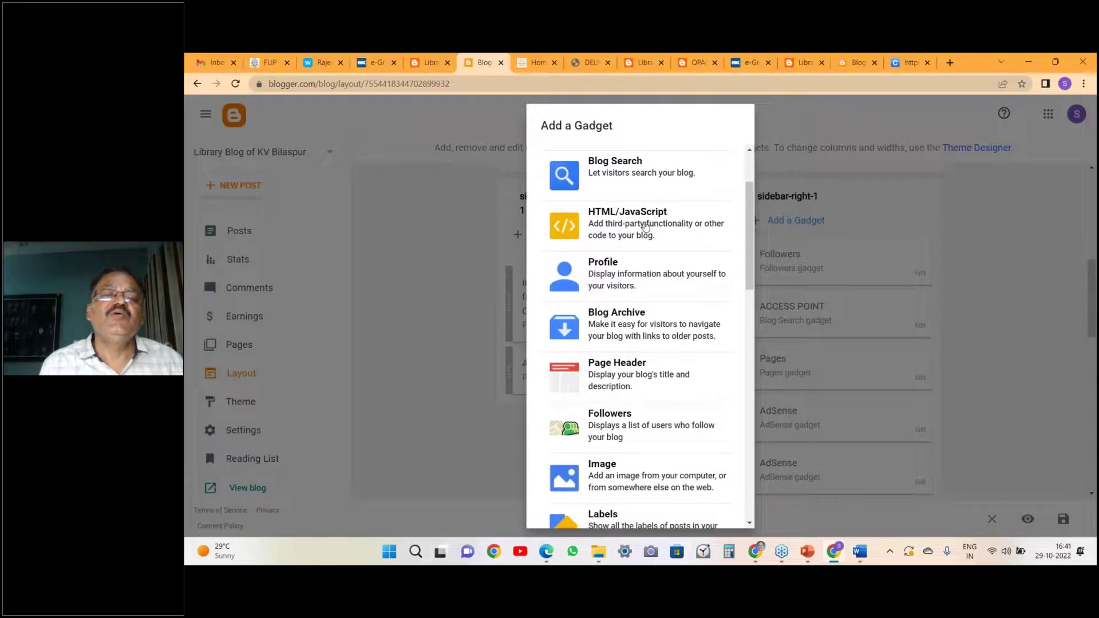
{"action": "left_click", "coordinate": [645, 226]}
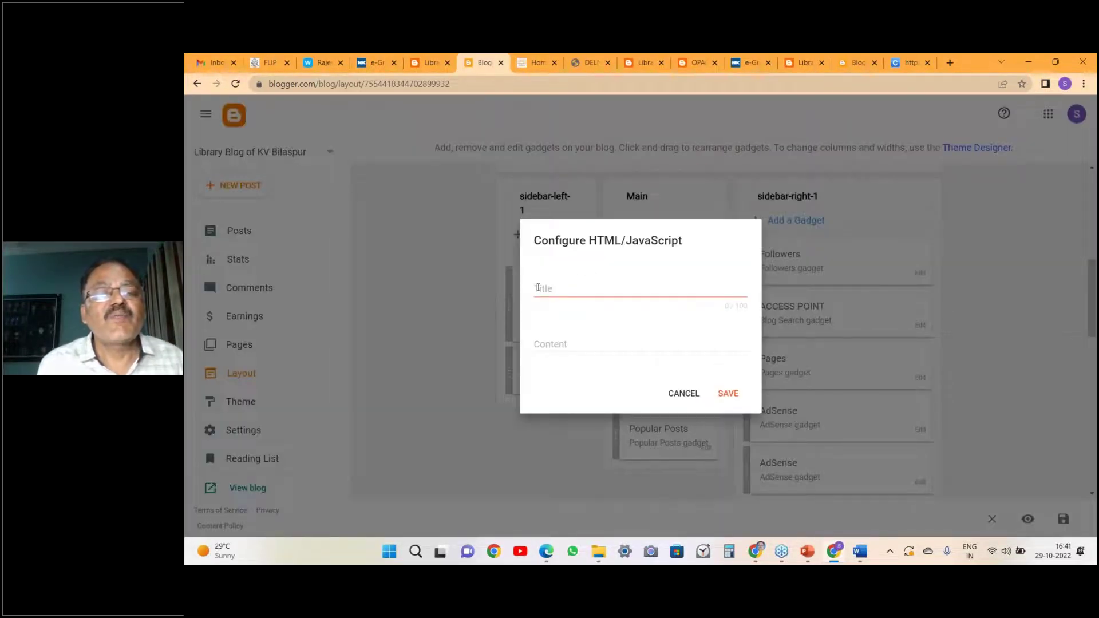
{"action": "left_click", "coordinate": [538, 288]}
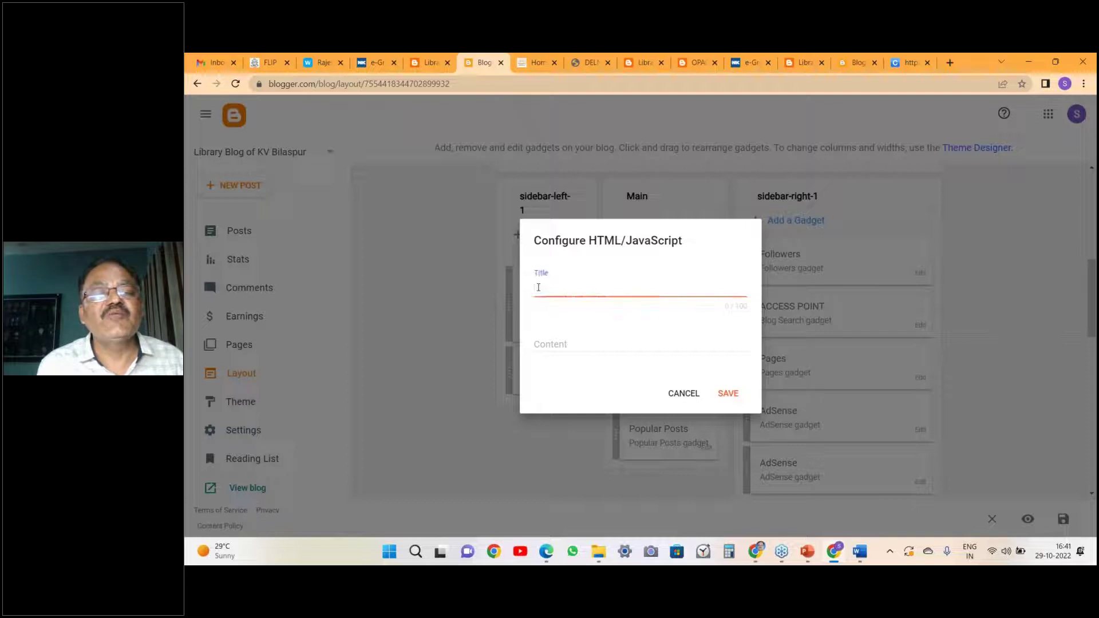
{"action": "left_click", "coordinate": [548, 346]}
{"action": "key", "text": "ctrl+v"}
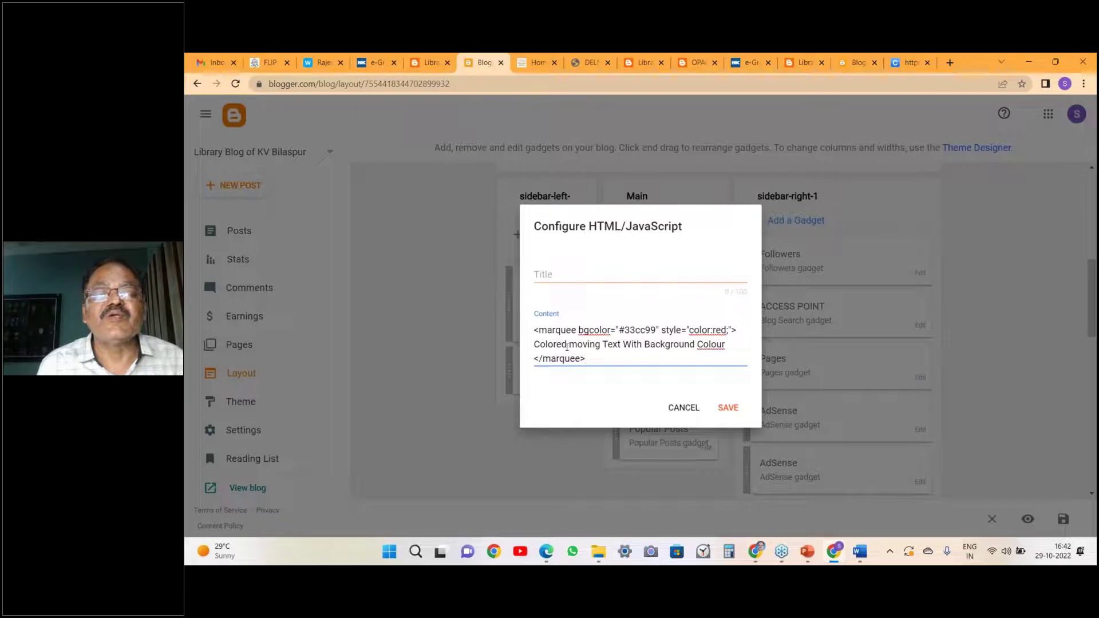
Replace the sample text between the marquee tags with "search library blog".
{"action": "left_click_drag", "start_coordinate": [534, 344], "coordinate": [729, 345]}
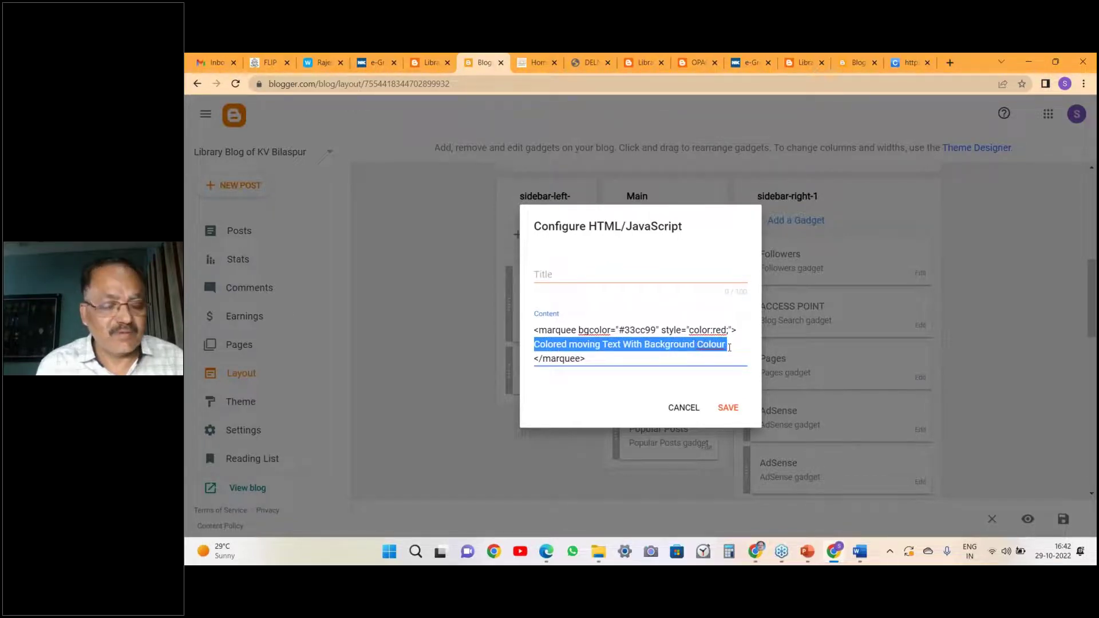
{"action": "type", "text": "search "}
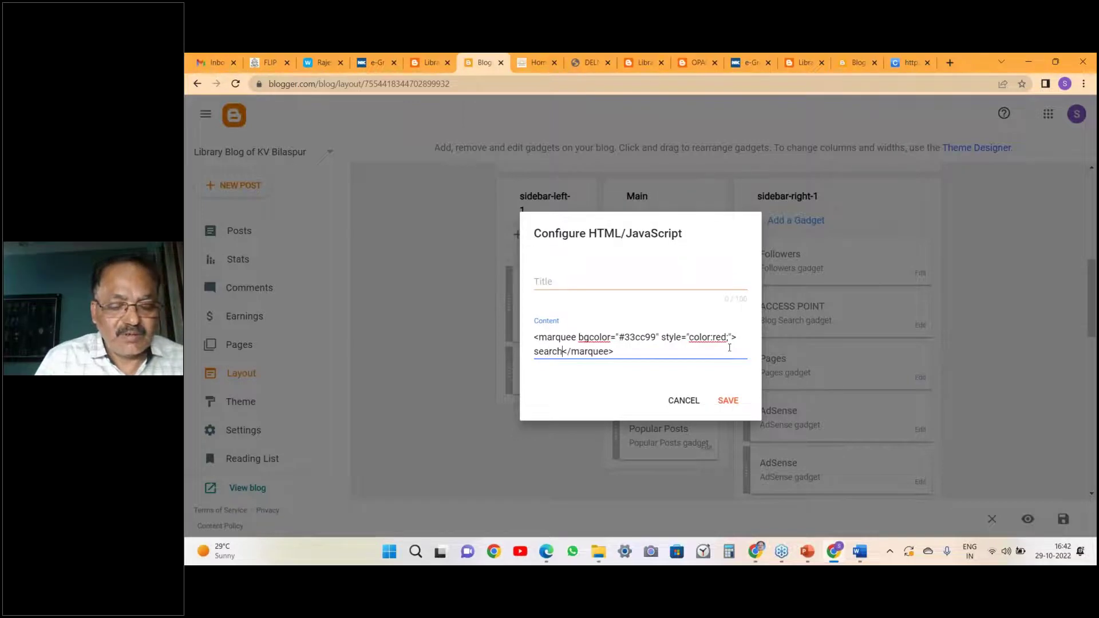
{"action": "type", "text": "m"}
{"action": "key", "text": "BackSpace"}
{"action": "type", "text": "librar"}
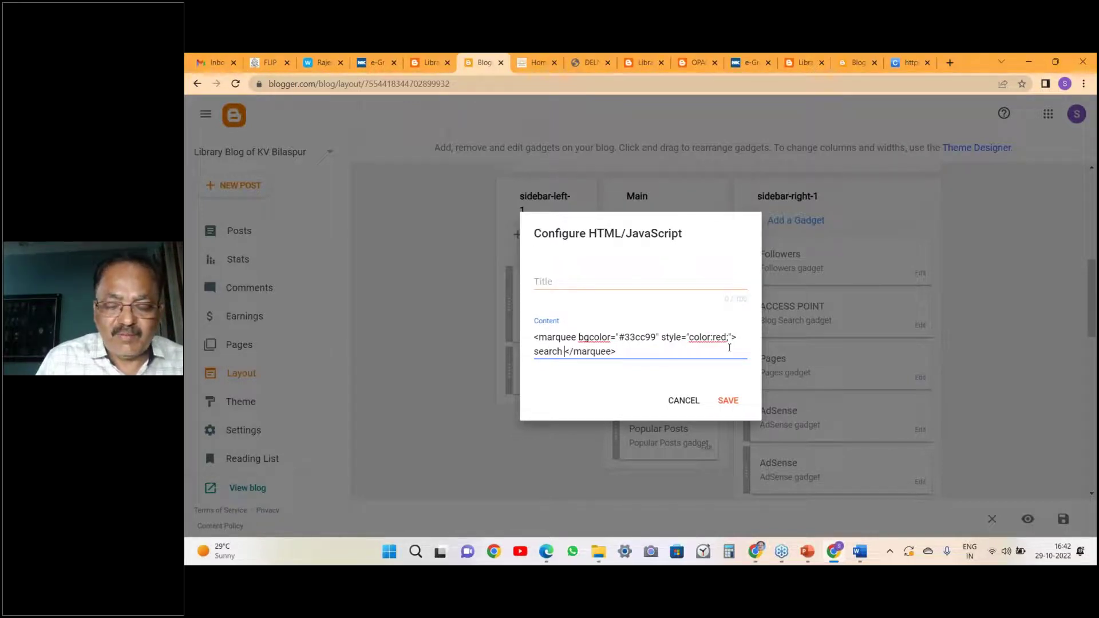
{"action": "type", "text": "y we"}
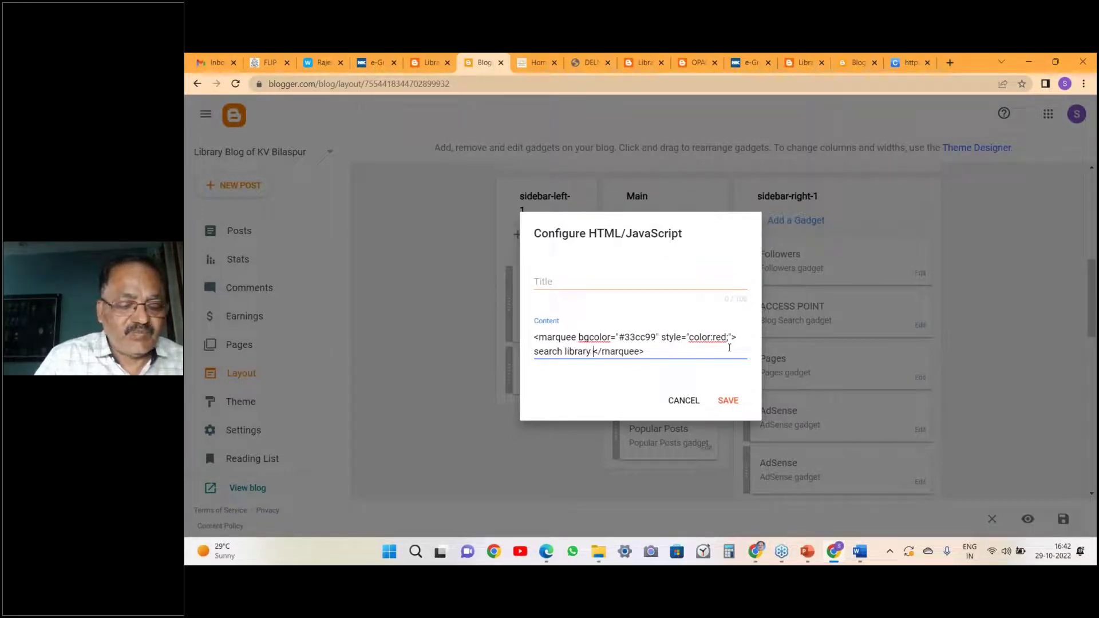
{"action": "key", "text": "BackSpace"}
{"action": "key", "text": "BackSpace"}
{"action": "type", "text": "blo"}
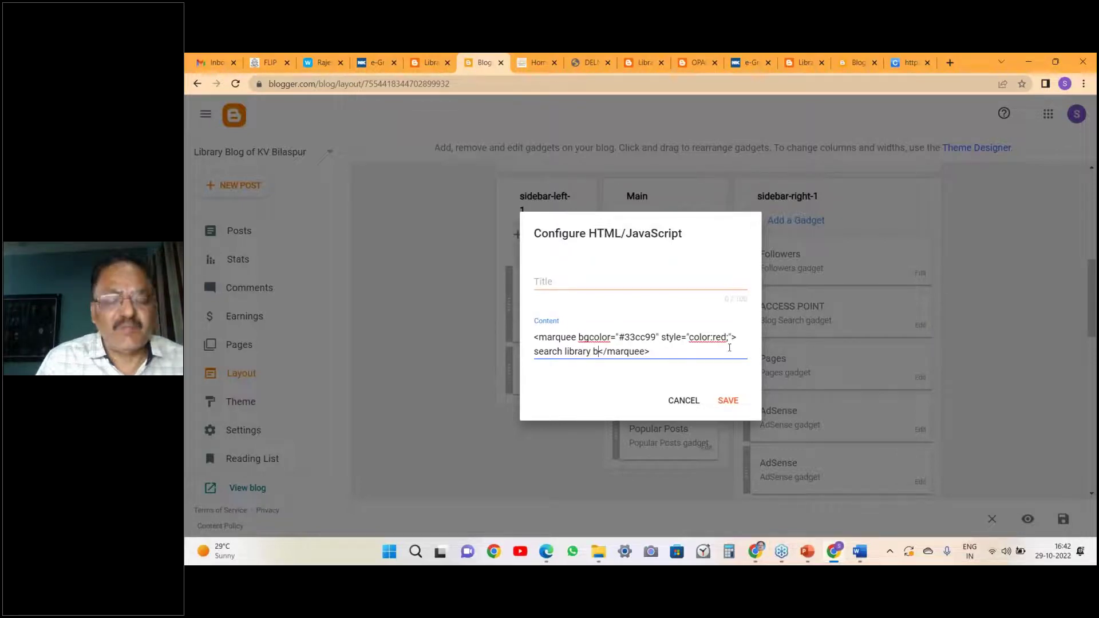
{"action": "type", "text": "g"}
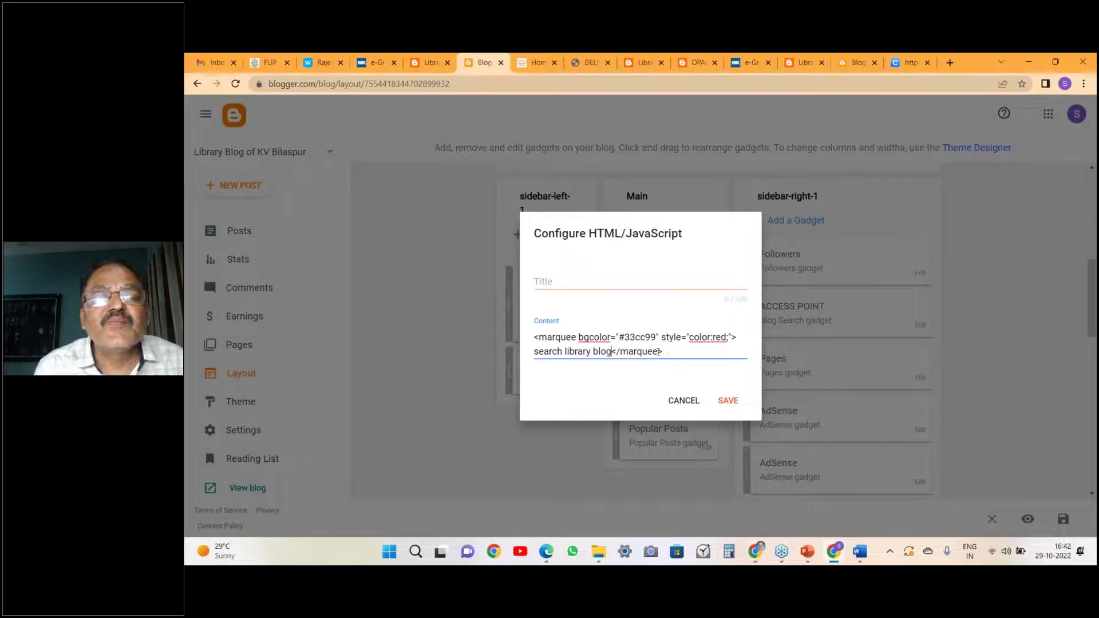
Title the HTML/JavaScript gadget "library blog" and save it.
{"action": "left_click", "coordinate": [565, 285]}
{"action": "type", "text": "lib"}
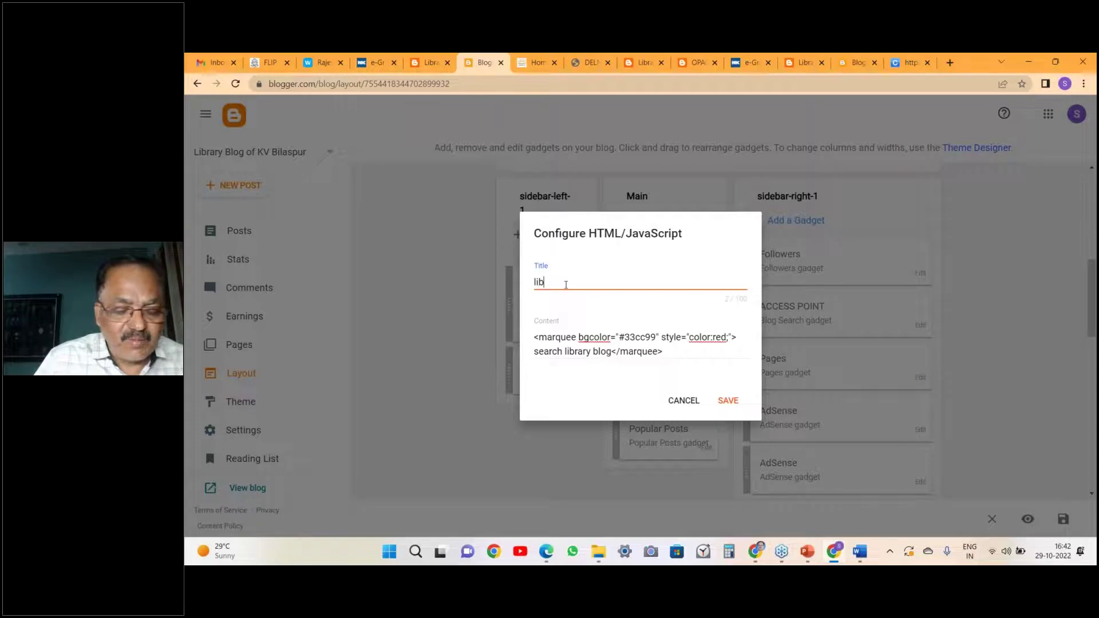
{"action": "type", "text": "rary blog"}
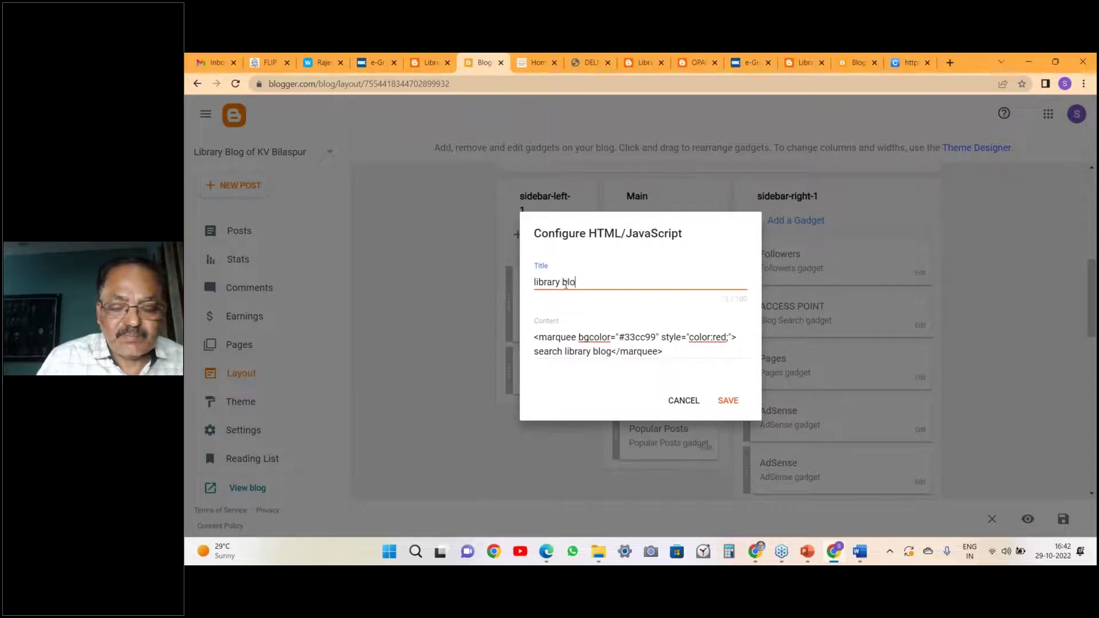
{"action": "left_click", "coordinate": [727, 401]}
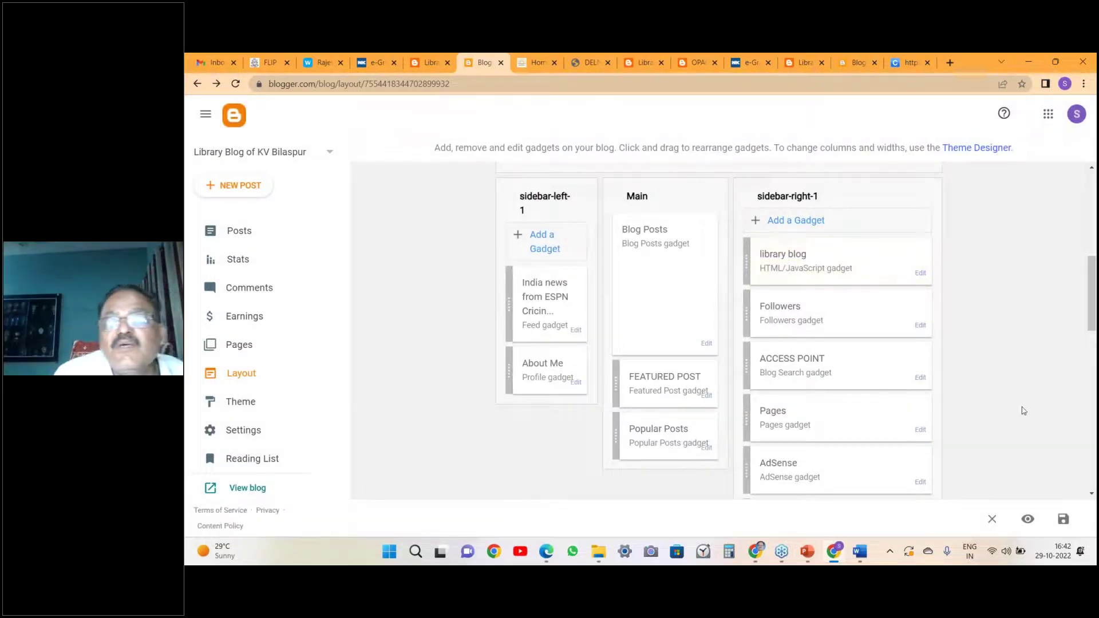
Return to the kvbspupdated.blogspot.com blog, reload it, and check the moving text under the library blog heading.
{"action": "left_click_drag", "start_coordinate": [1094, 304], "coordinate": [1087, 262]}
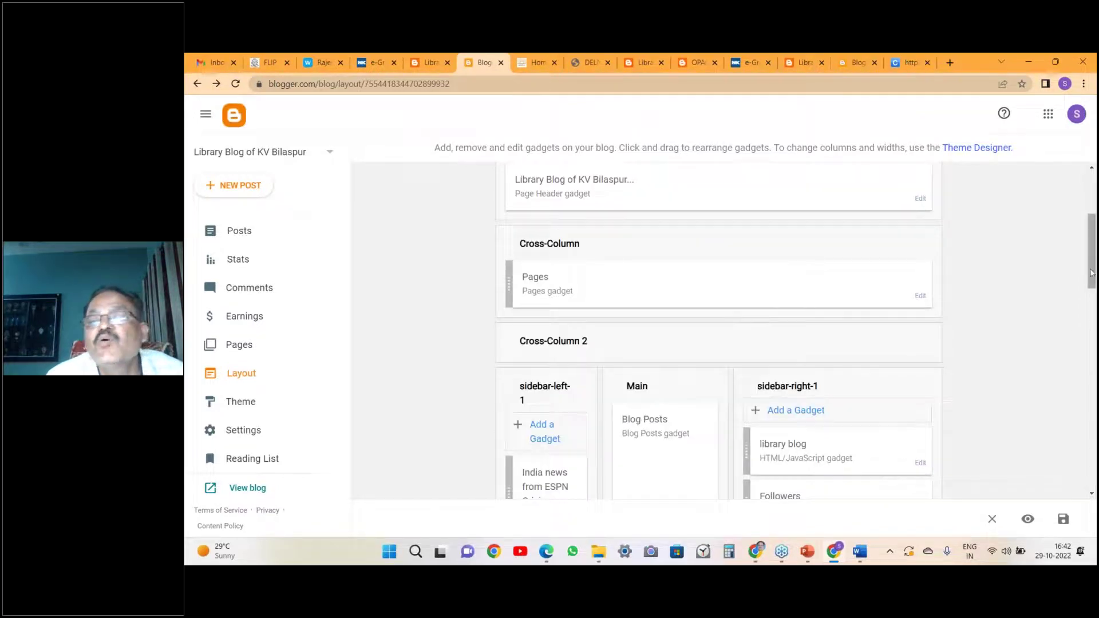
{"action": "left_click_drag", "start_coordinate": [1092, 269], "coordinate": [988, 245]}
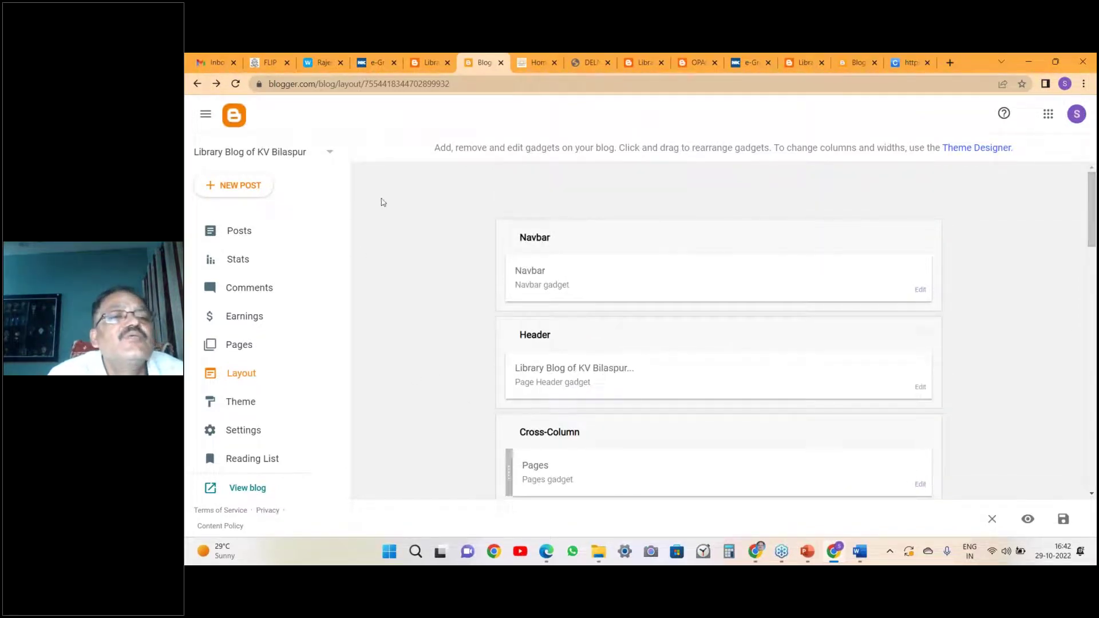
{"action": "left_click", "coordinate": [430, 62]}
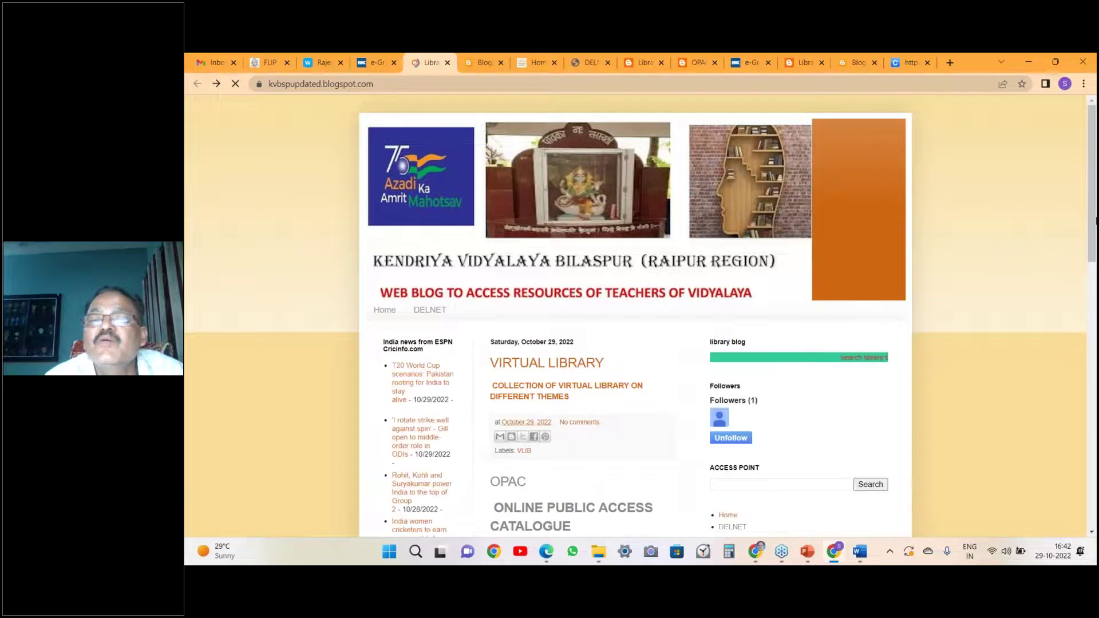
{"action": "scroll", "coordinate": [797, 249], "scroll_direction": "down", "scroll_amount": 2}
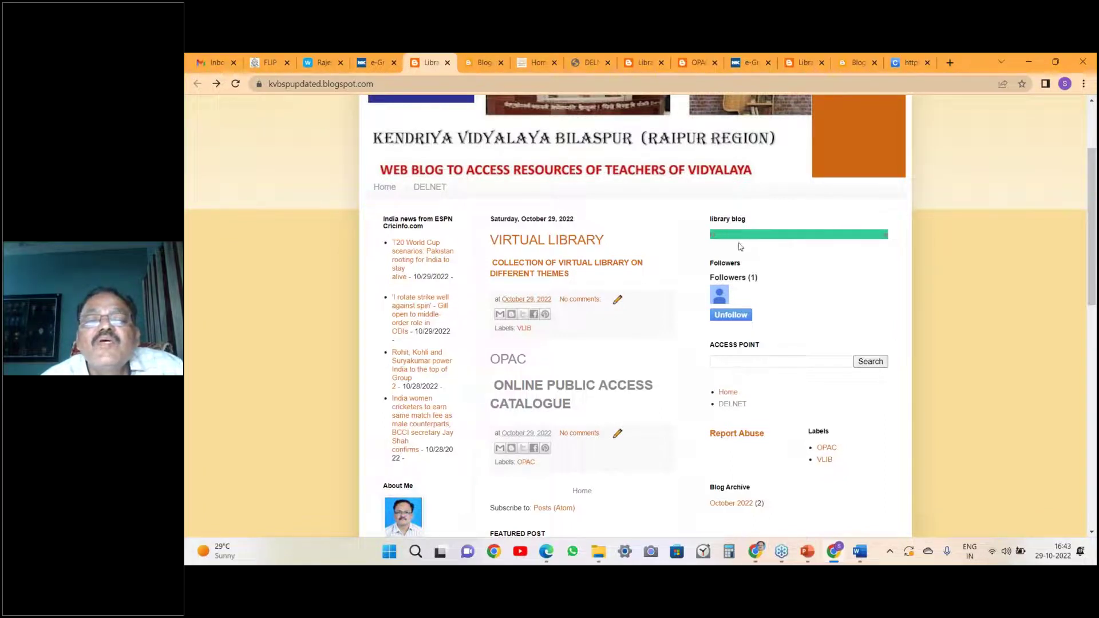
Review the blog's page tabs, then inspect the Pages gadget's page list in the Cross-Column layout section without saving changes.
{"action": "left_click_drag", "start_coordinate": [1094, 231], "coordinate": [1089, 183]}
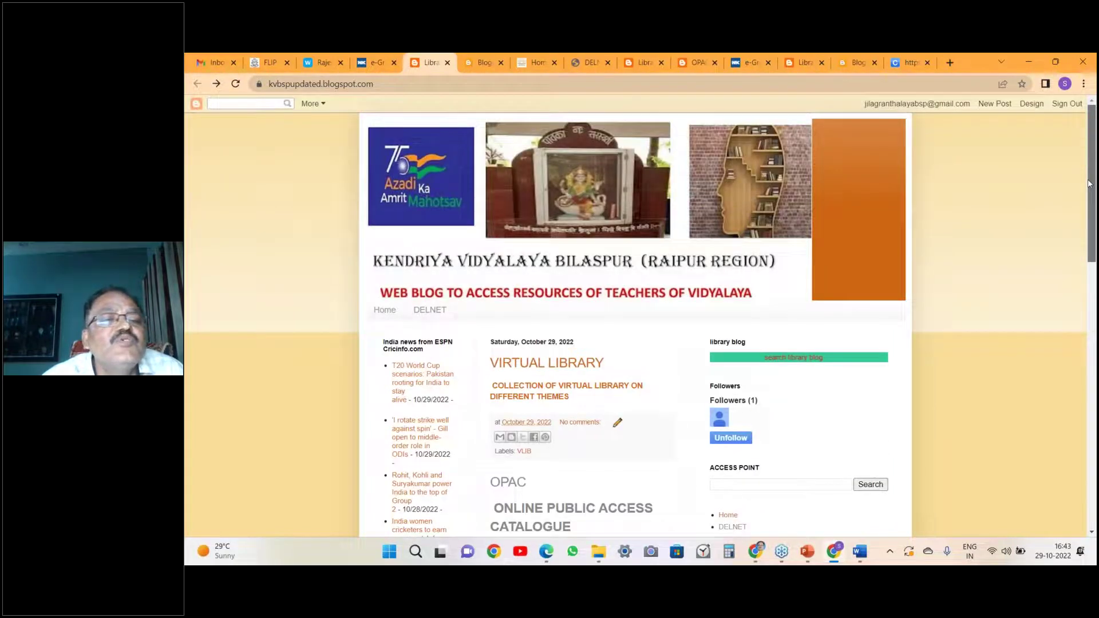
{"action": "scroll", "coordinate": [1090, 183], "scroll_direction": "down", "scroll_amount": 1}
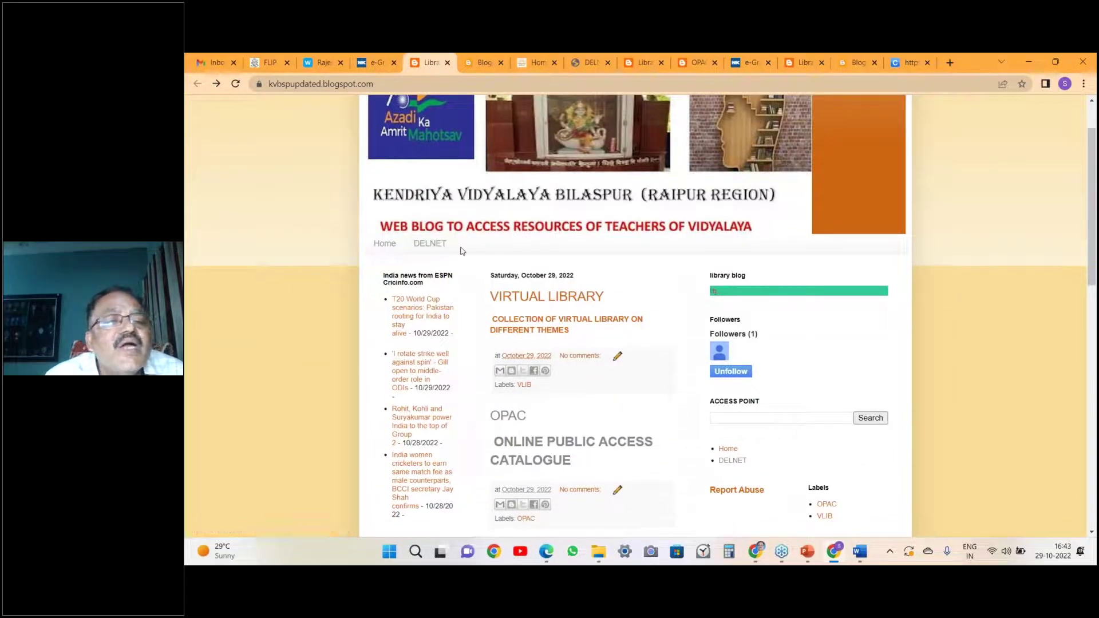
{"action": "left_click", "coordinate": [481, 62]}
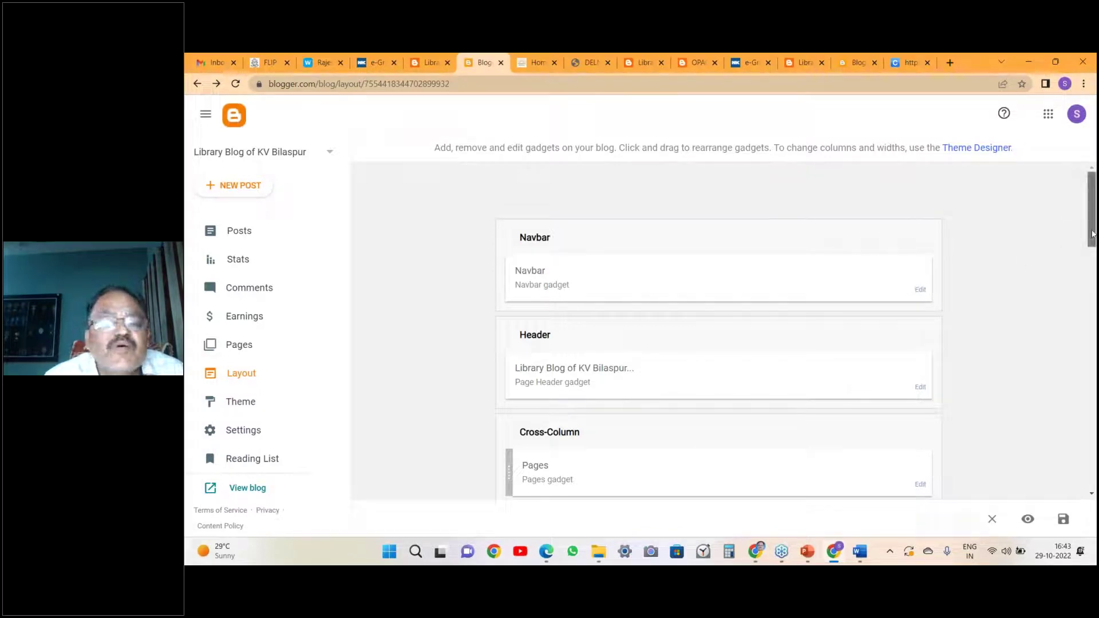
{"action": "scroll", "coordinate": [635, 295], "scroll_direction": "down", "scroll_amount": 4}
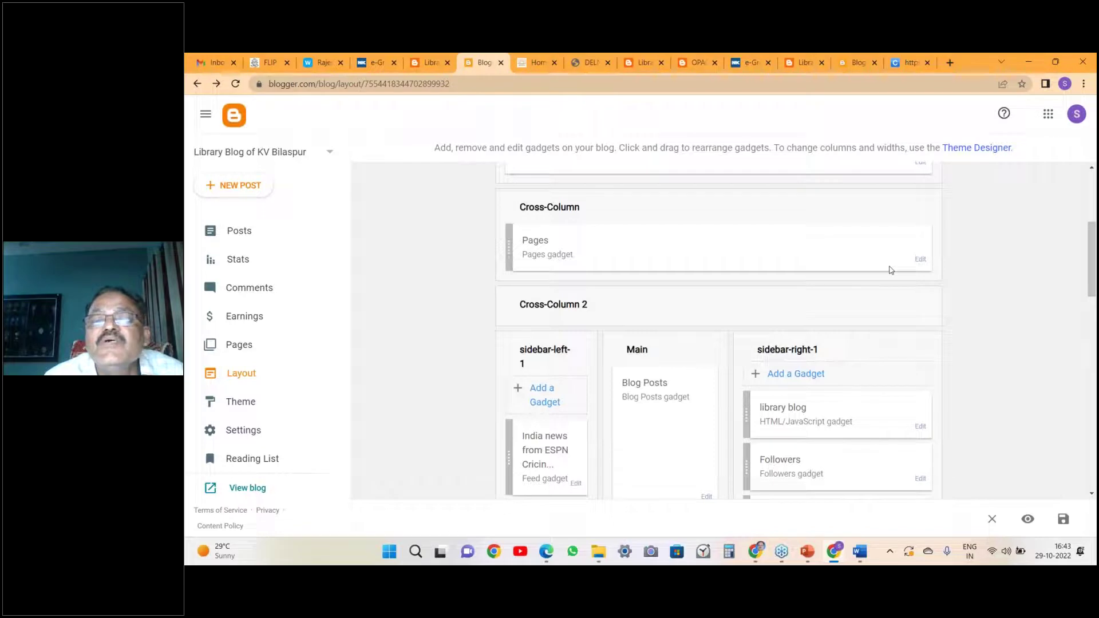
{"action": "left_click", "coordinate": [921, 260]}
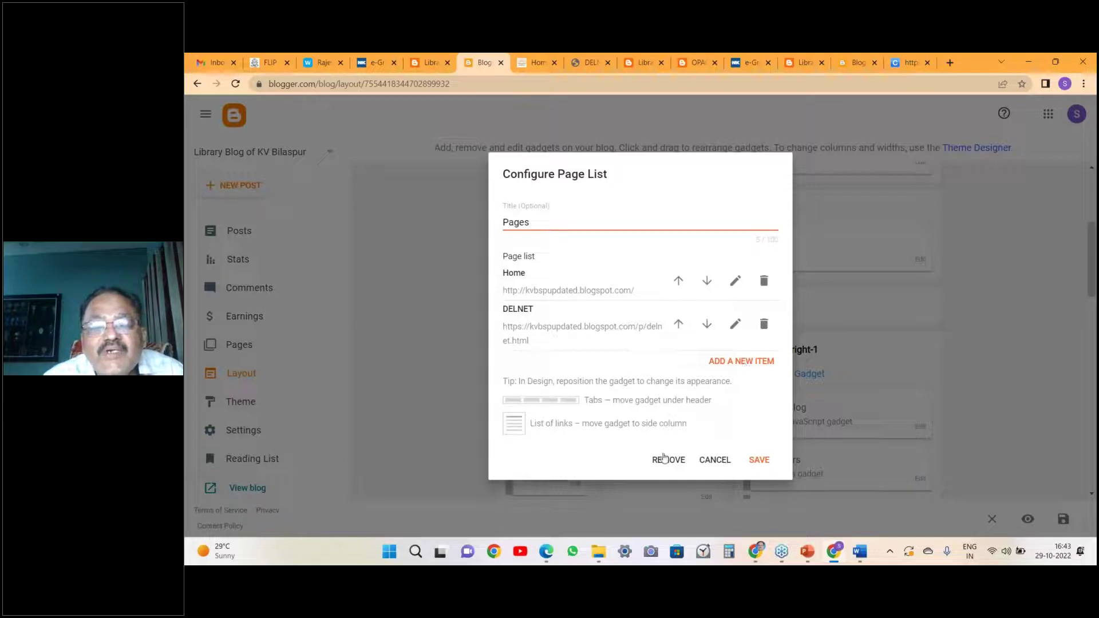
{"action": "left_click", "coordinate": [715, 461]}
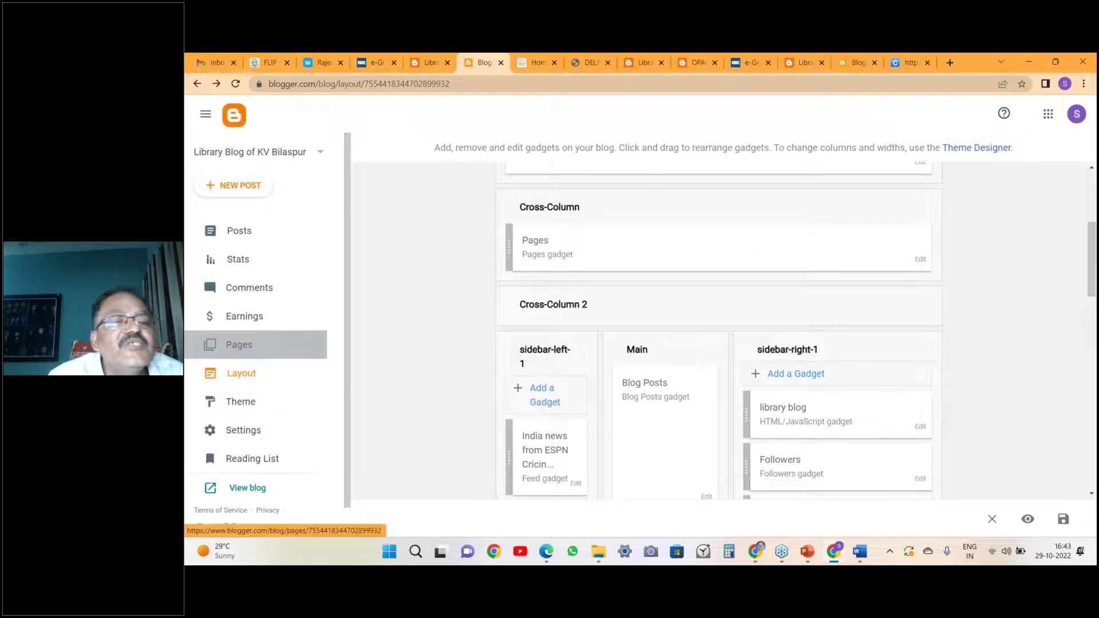
Create a new blog page and title it "QUIZ" in capitals.
{"action": "left_click", "coordinate": [240, 344]}
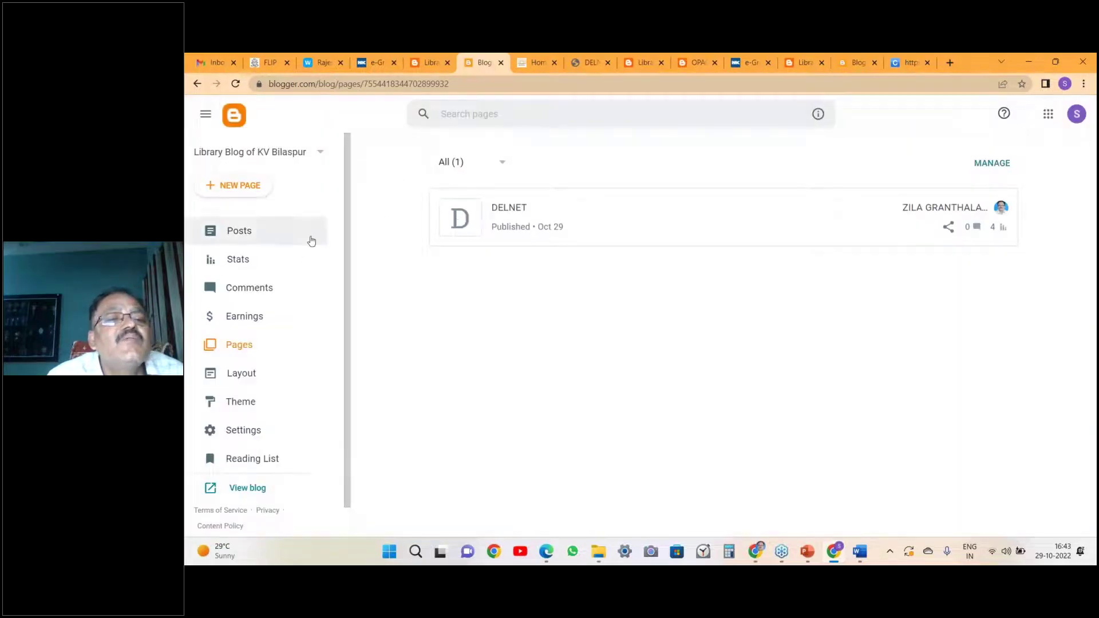
{"action": "left_click", "coordinate": [255, 190]}
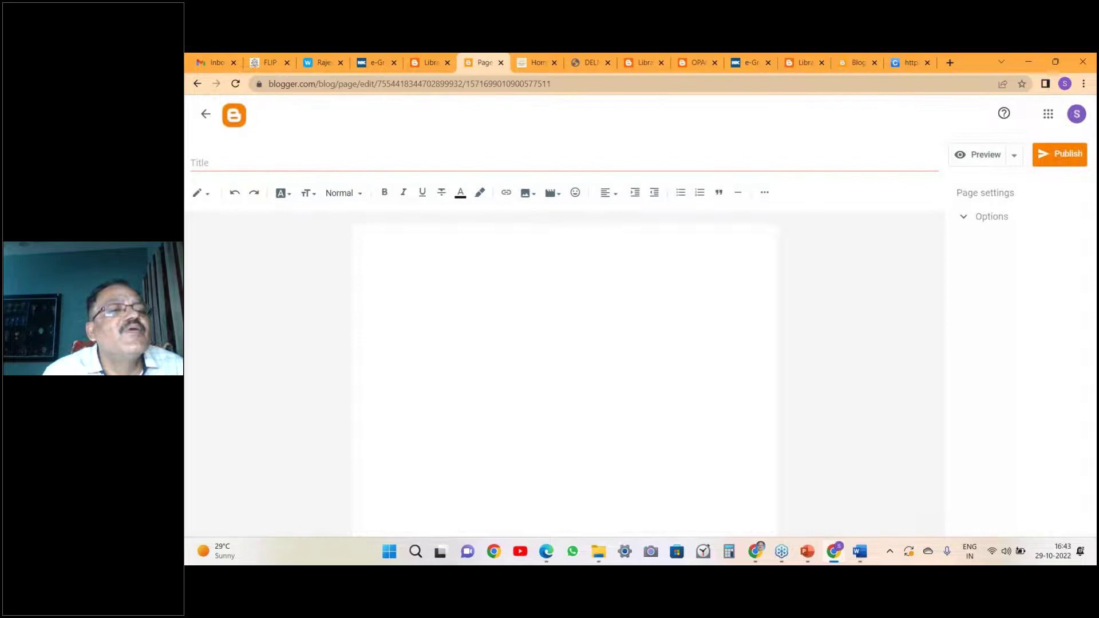
{"action": "type", "text": "quiz"}
{"action": "key", "text": "BackSpace"}
{"action": "key", "text": "BackSpace"}
{"action": "key", "text": "BackSpace"}
{"action": "key", "text": "BackSpace"}
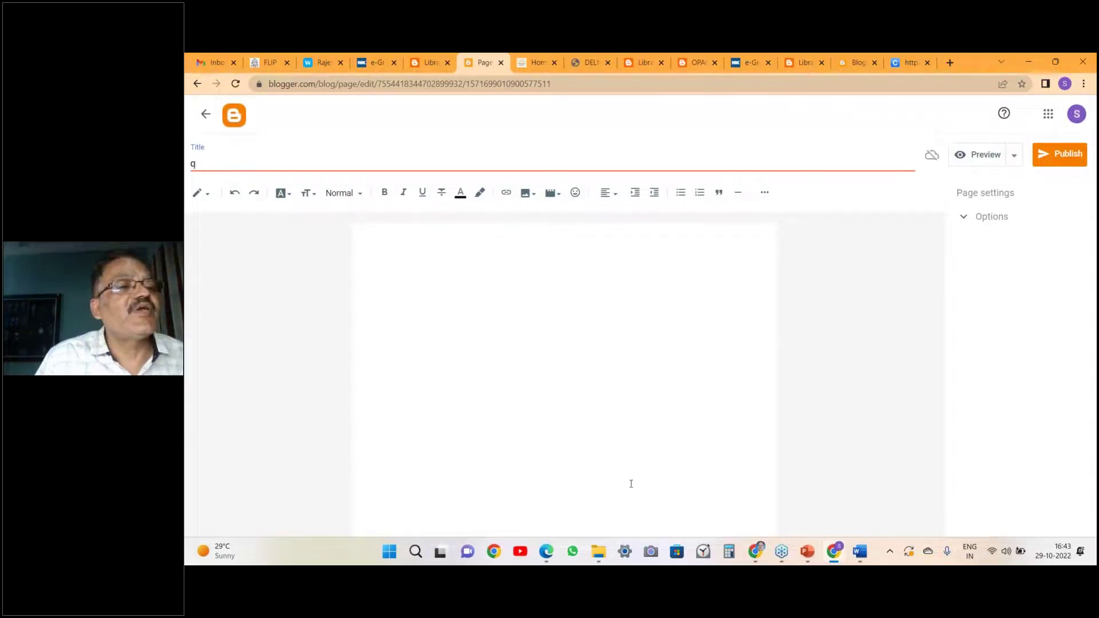
{"action": "key", "text": "Tab"}
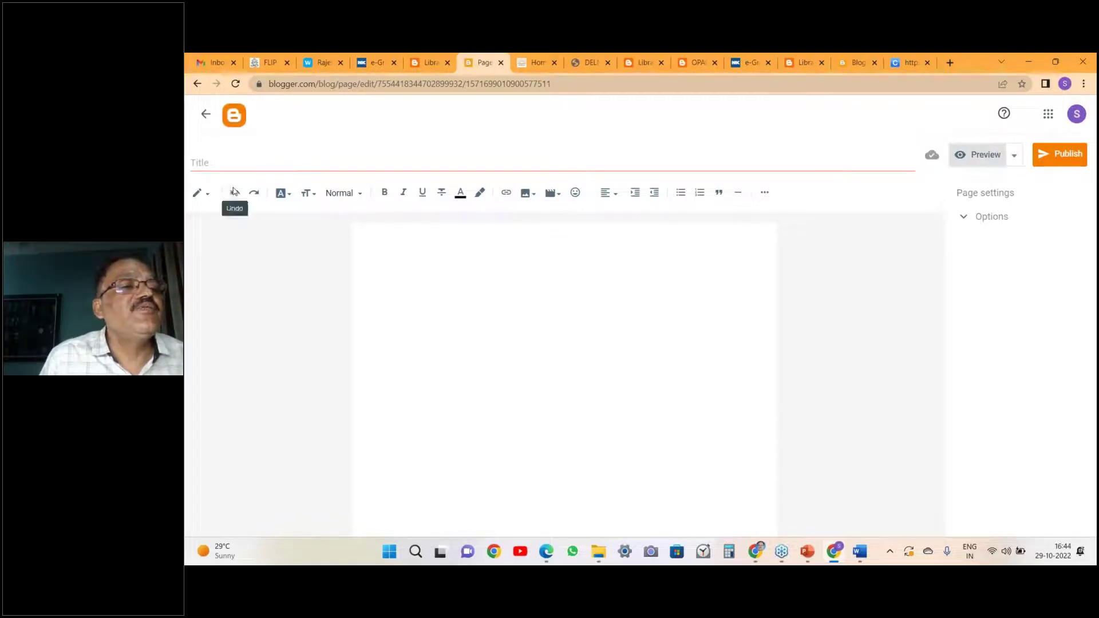
{"action": "left_click", "coordinate": [228, 164]}
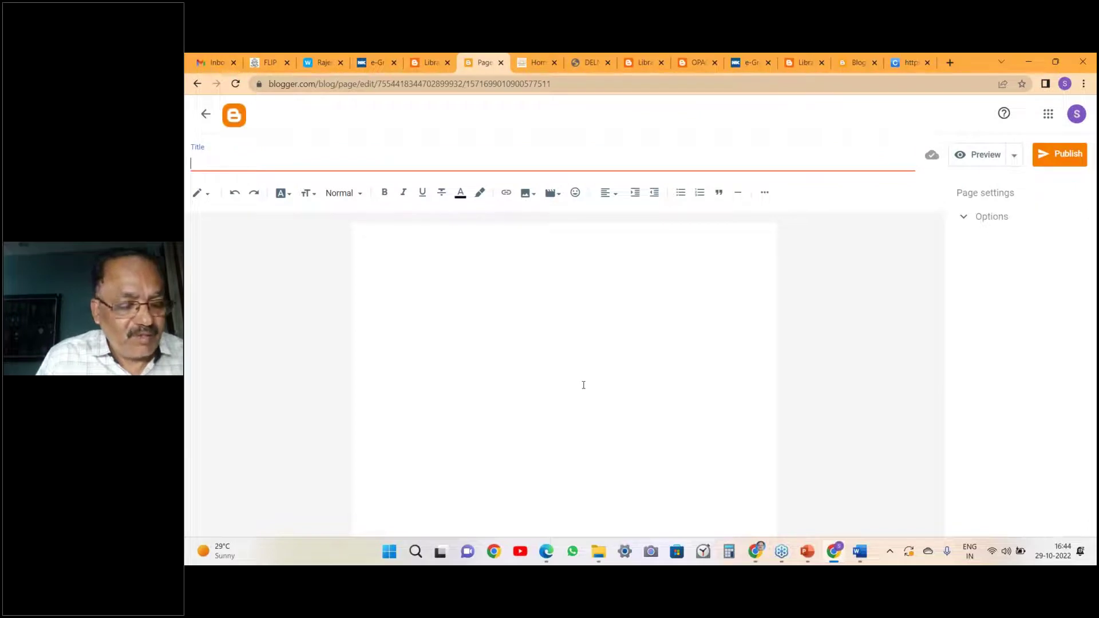
{"action": "type", "text": "QUIZ"}
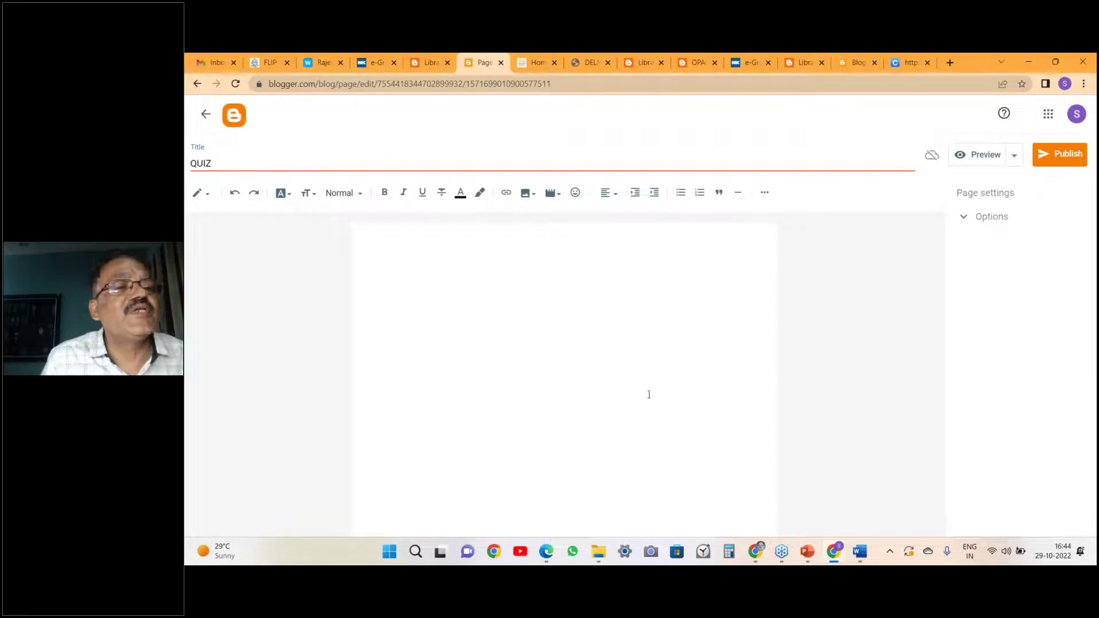
Write "ACCESS AND PARTICIPATE" as the QUIZ page's body text and select that text.
{"action": "left_click", "coordinate": [421, 249]}
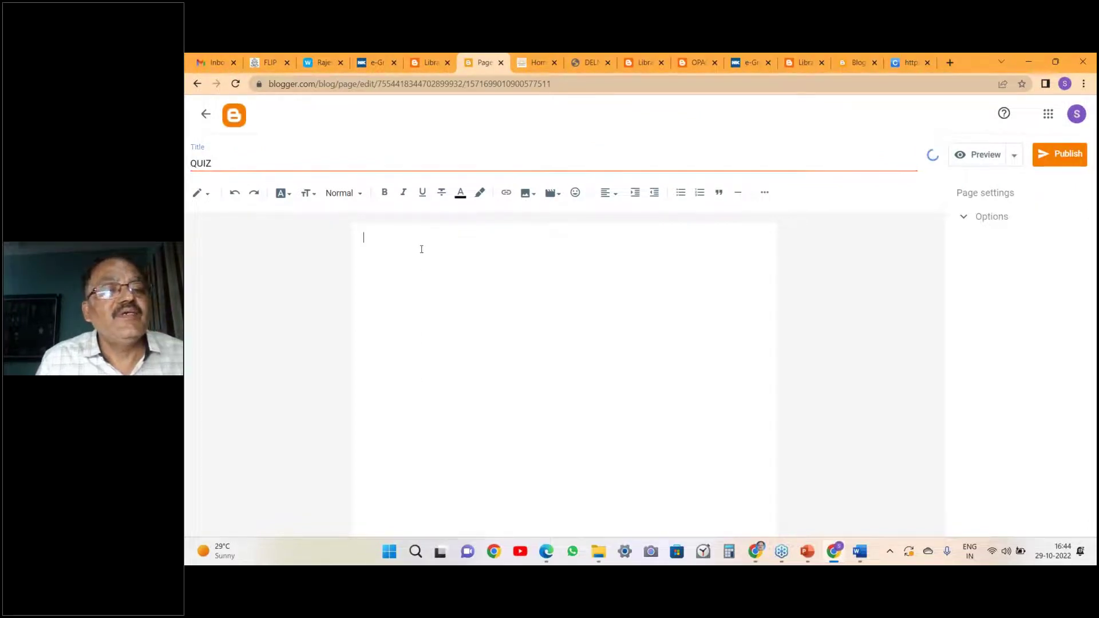
{"action": "type", "text": "A"}
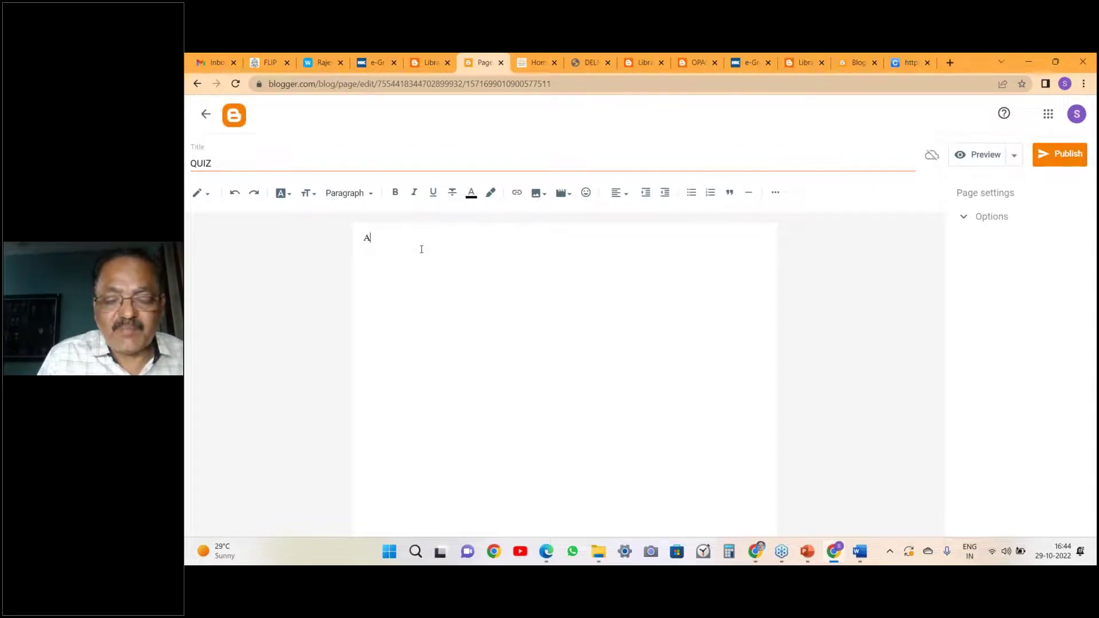
{"action": "type", "text": "CCESS"}
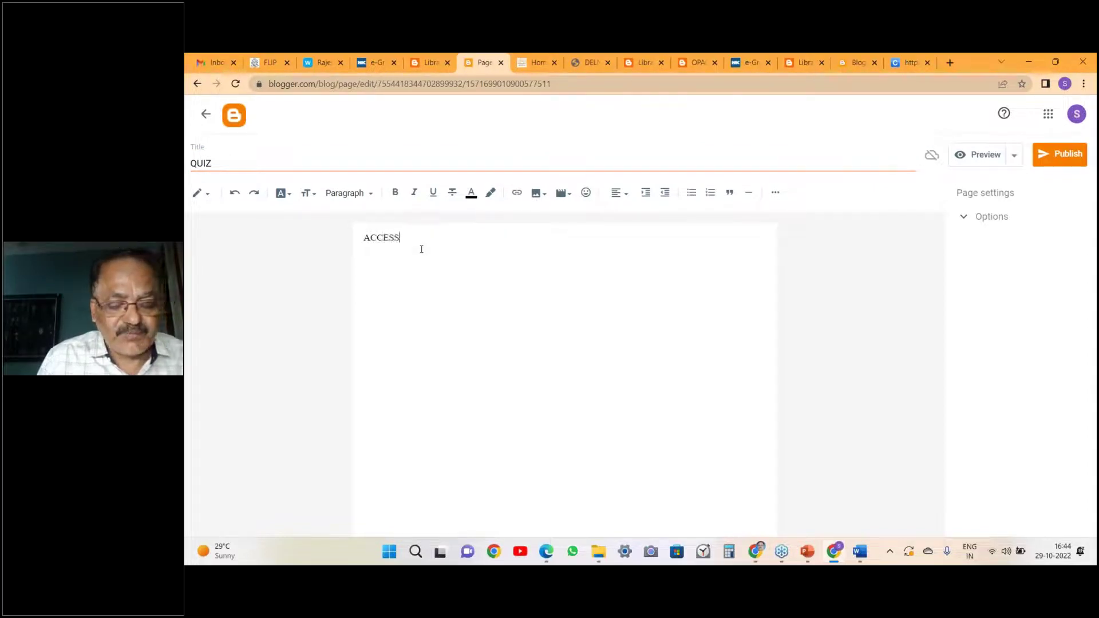
{"action": "type", "text": " AND "}
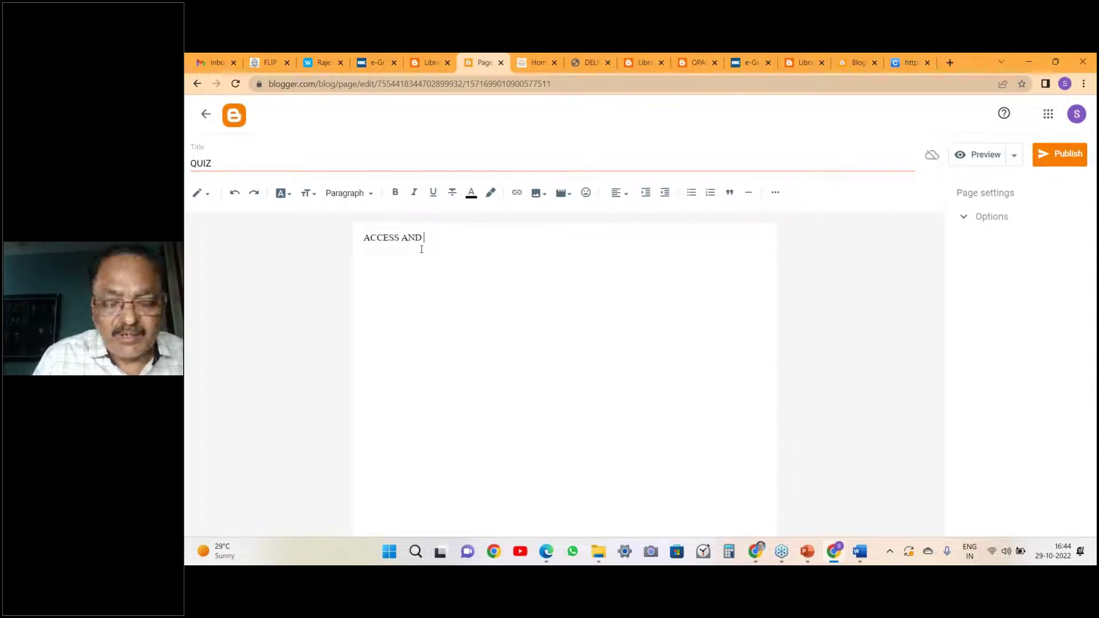
{"action": "type", "text": "PARTICI"}
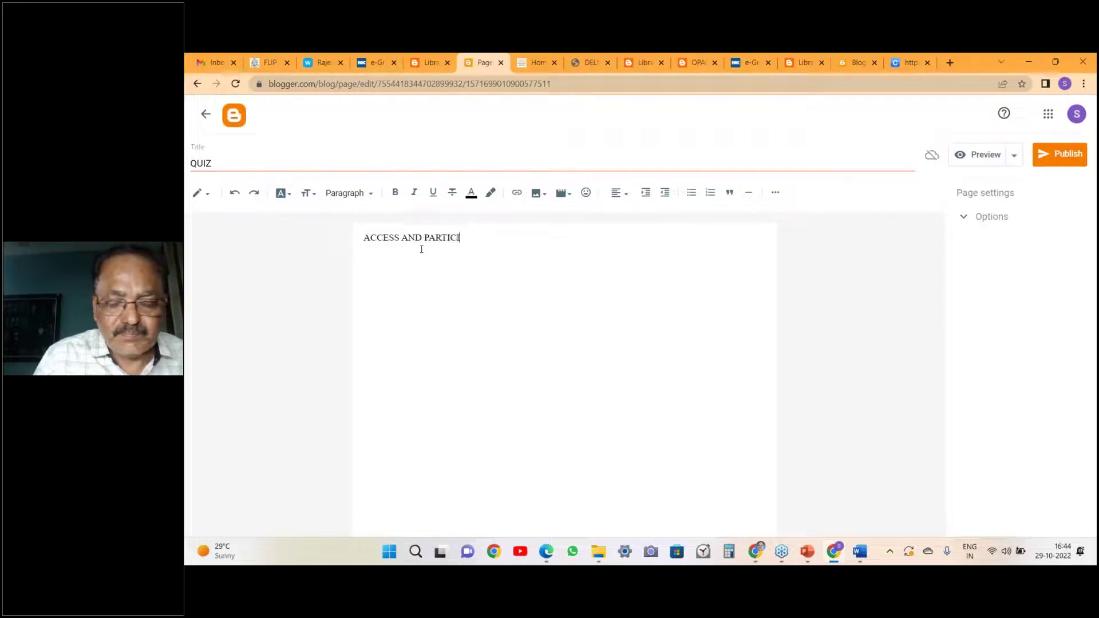
{"action": "type", "text": "PATE"}
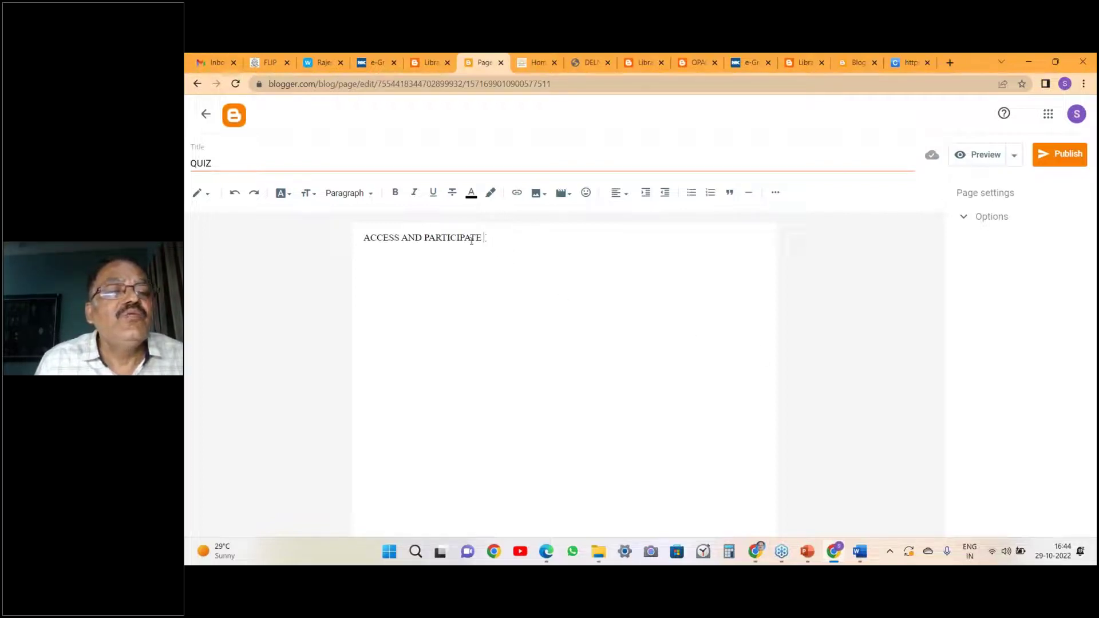
{"action": "left_click_drag", "start_coordinate": [485, 238], "coordinate": [356, 250]}
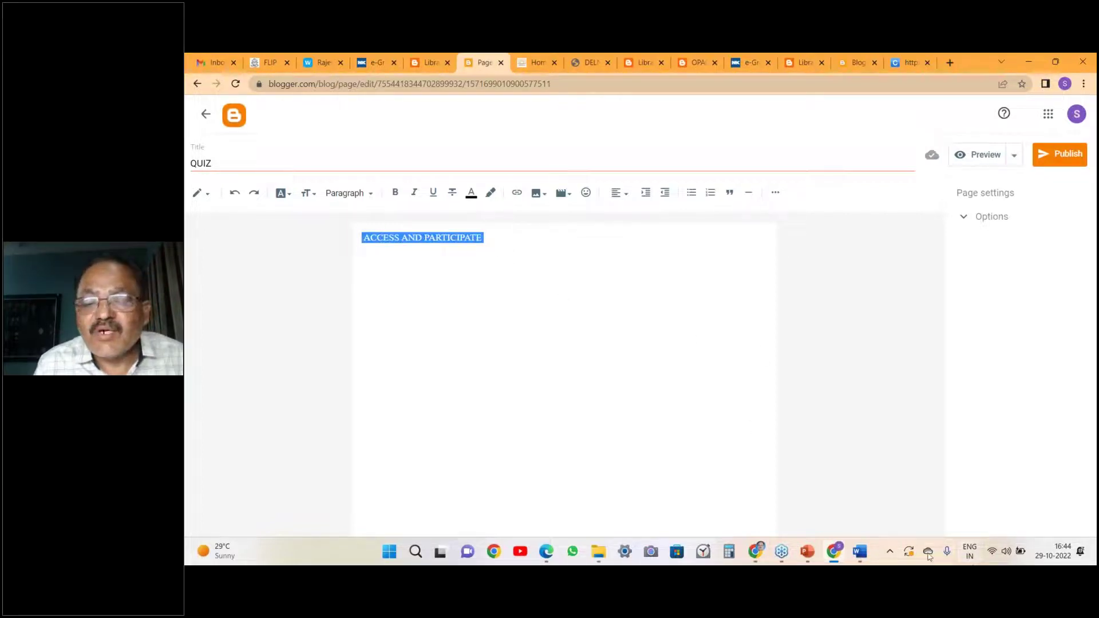
Look for a quiz link in the USEFUL LINKS FOR WEB BLOG Word document and the OM BLOGCREATION folder.
{"action": "mouse_move", "coordinate": [860, 551]}
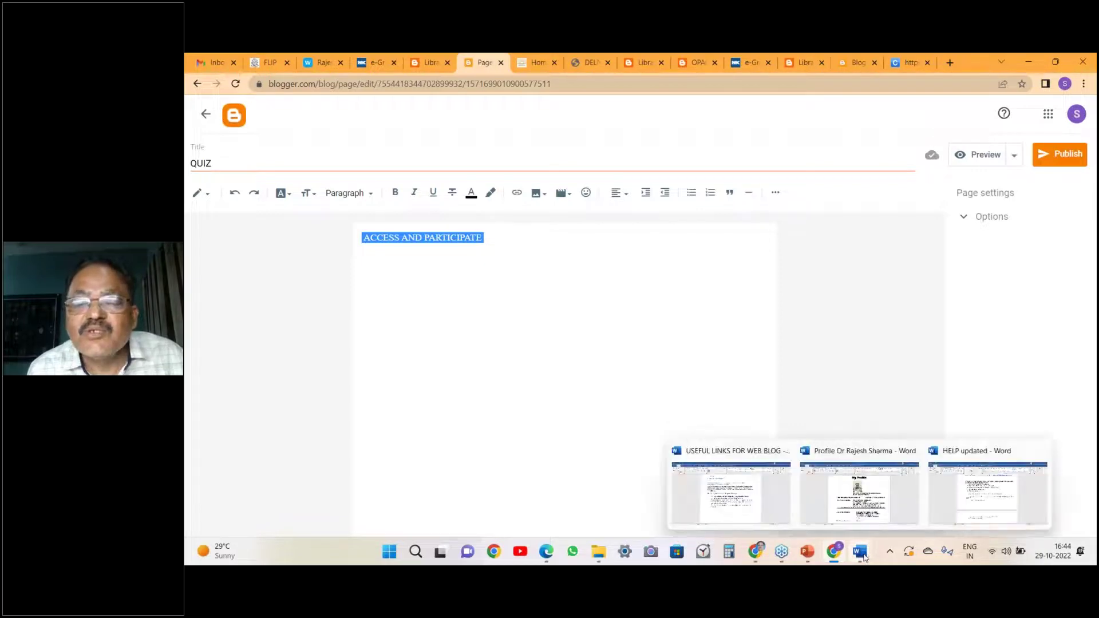
{"action": "left_click", "coordinate": [866, 522]}
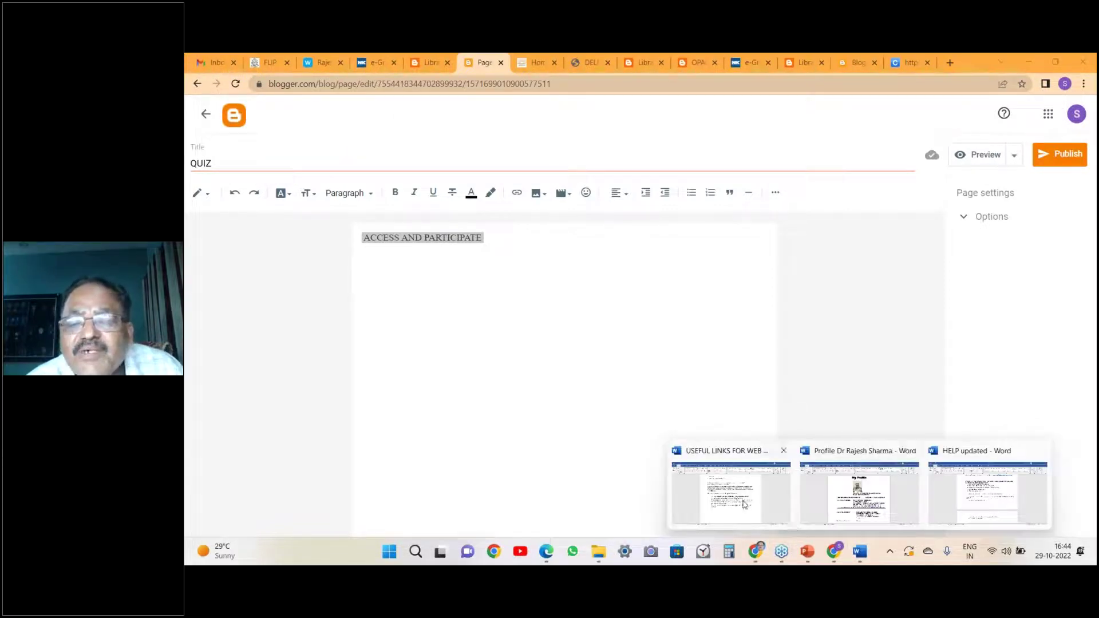
{"action": "mouse_move", "coordinate": [766, 511]}
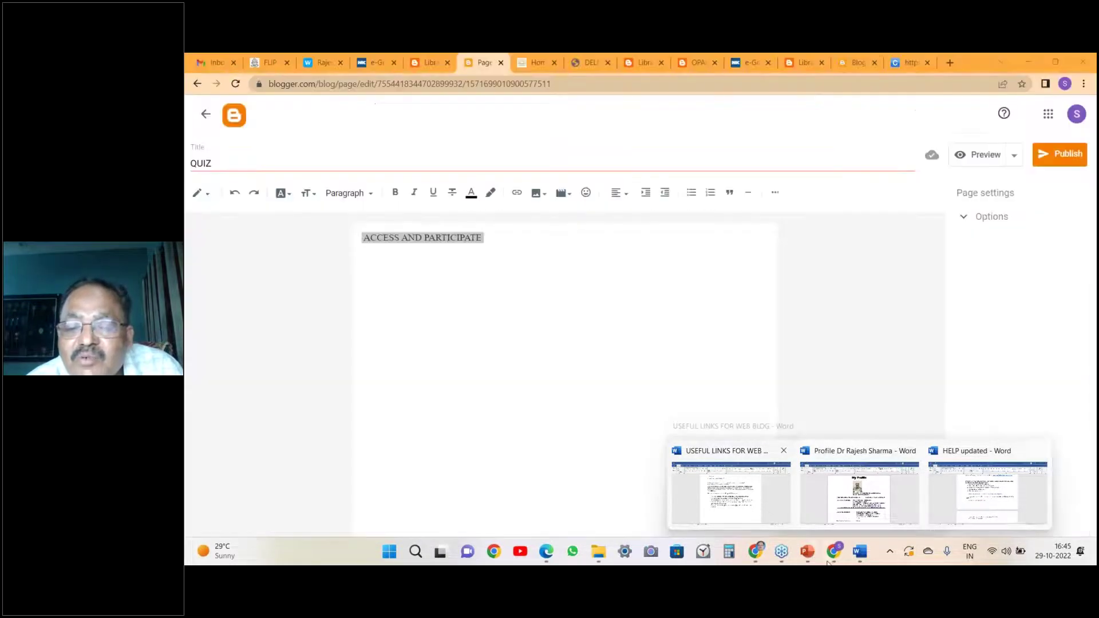
{"action": "left_click", "coordinate": [753, 515]}
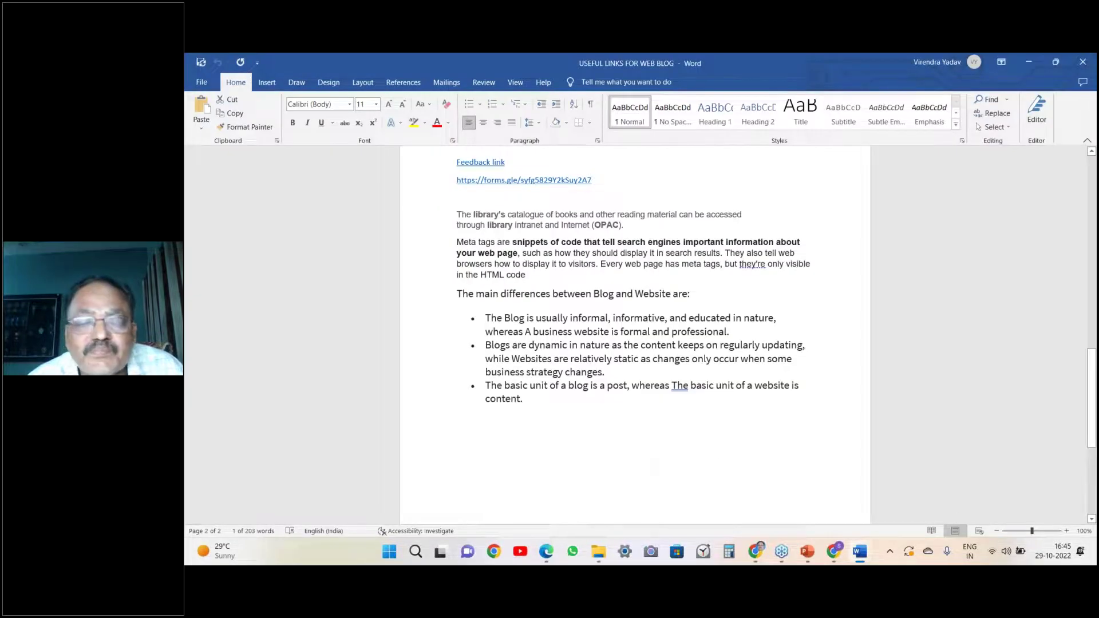
{"action": "left_click", "coordinate": [595, 552]}
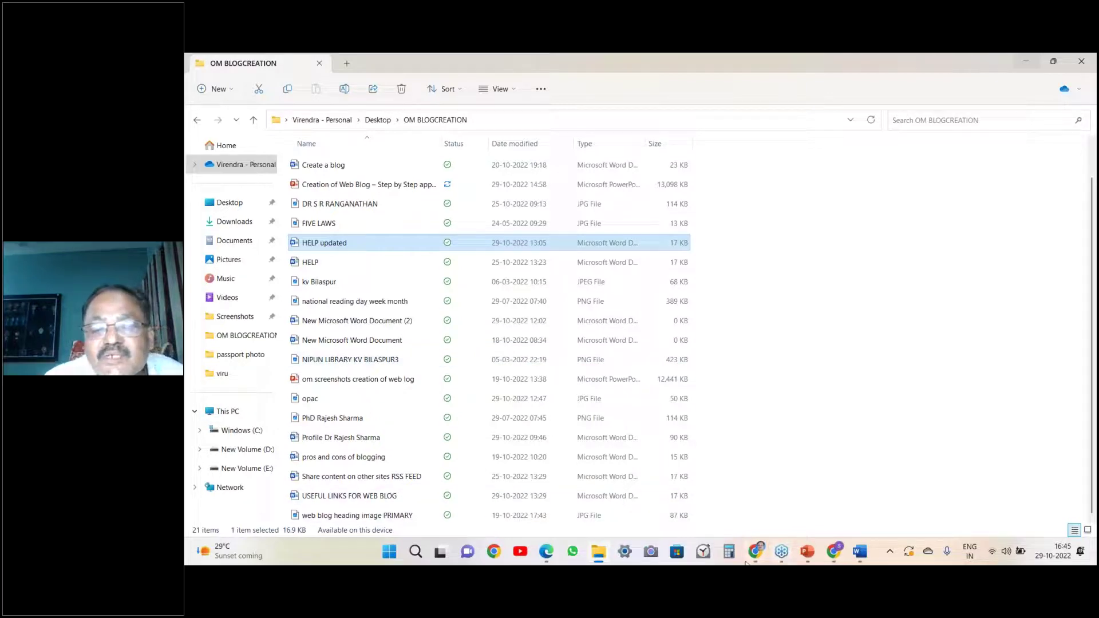
In the other Chrome window, search Google for H5P with the author's name, open the H5P Contents result and copy its address.
{"action": "left_click", "coordinate": [761, 553]}
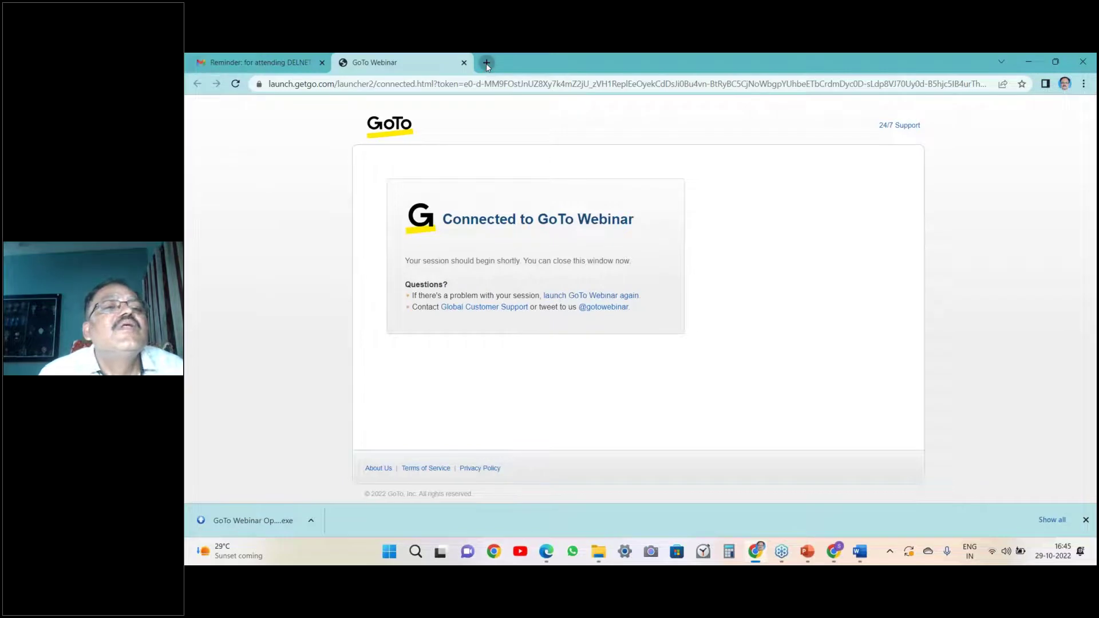
{"action": "left_click", "coordinate": [487, 63]}
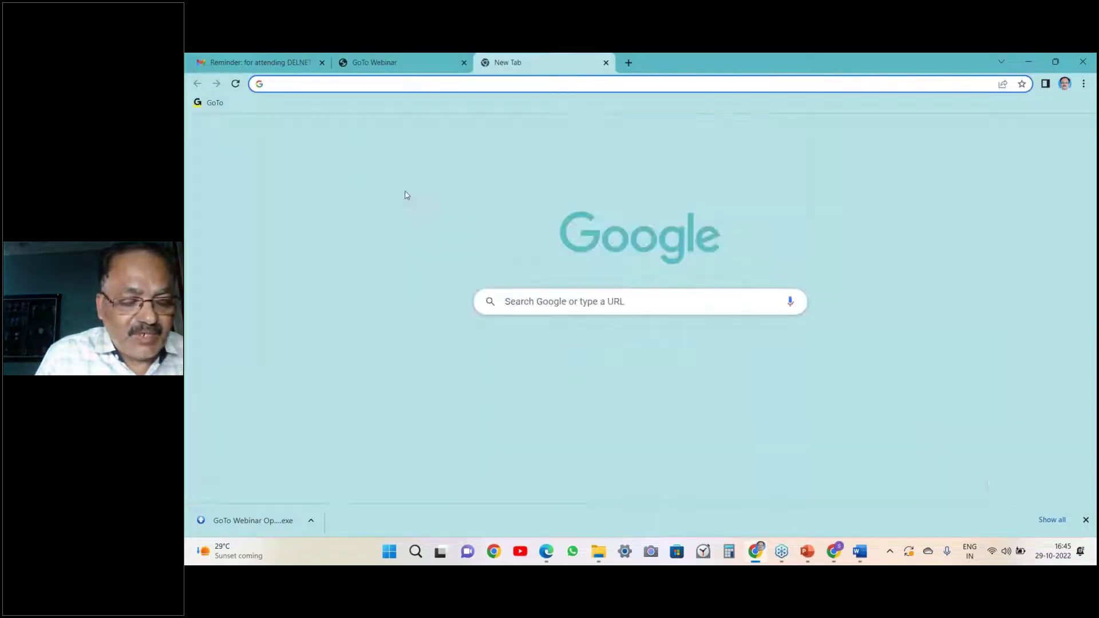
{"action": "type", "text": "H"}
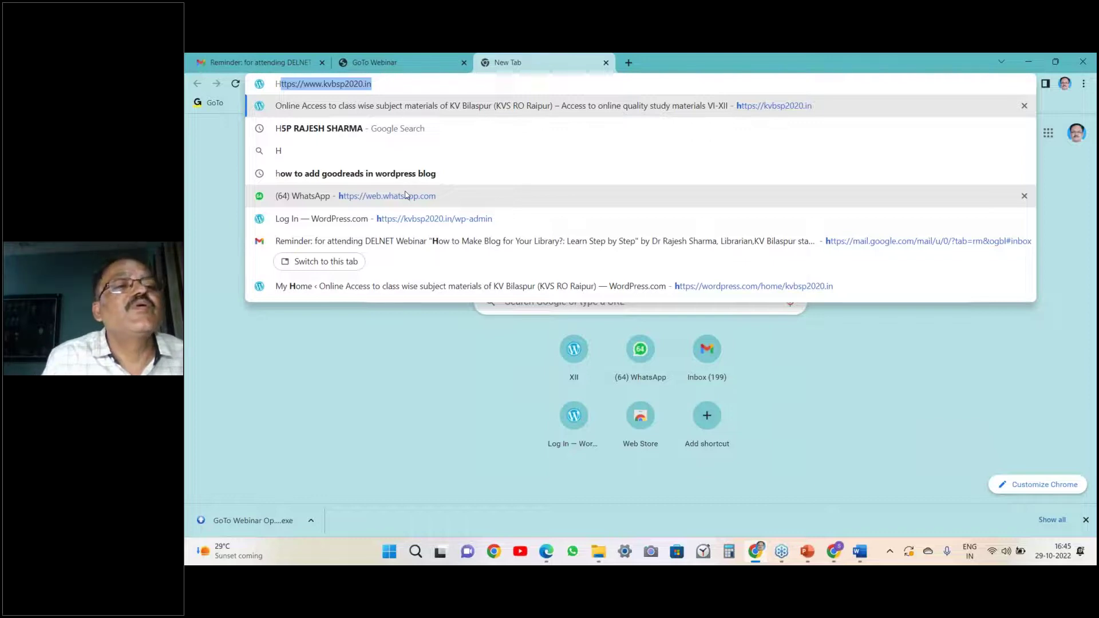
{"action": "type", "text": "5P"}
{"action": "key", "text": "Return"}
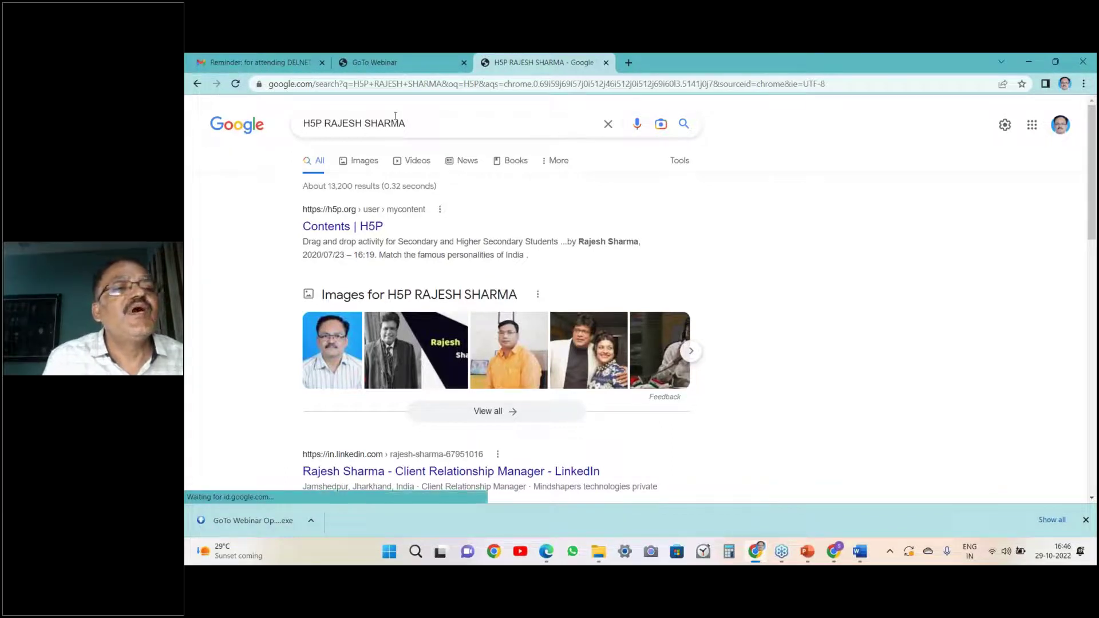
{"action": "left_click", "coordinate": [337, 229]}
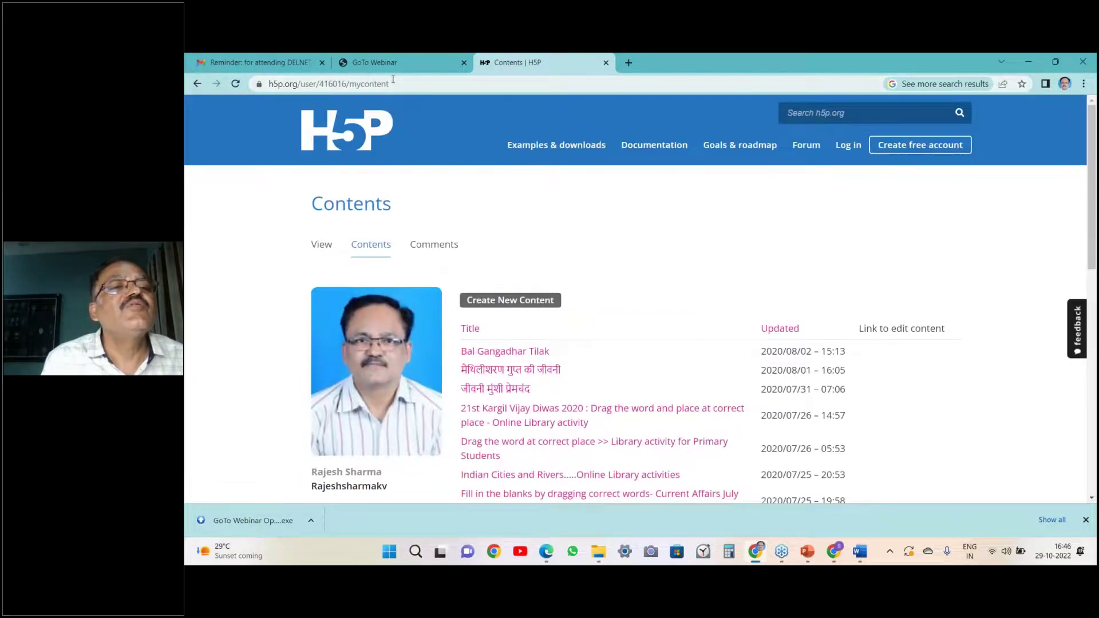
{"action": "left_click", "coordinate": [393, 83]}
{"action": "key", "text": "ctrl+c"}
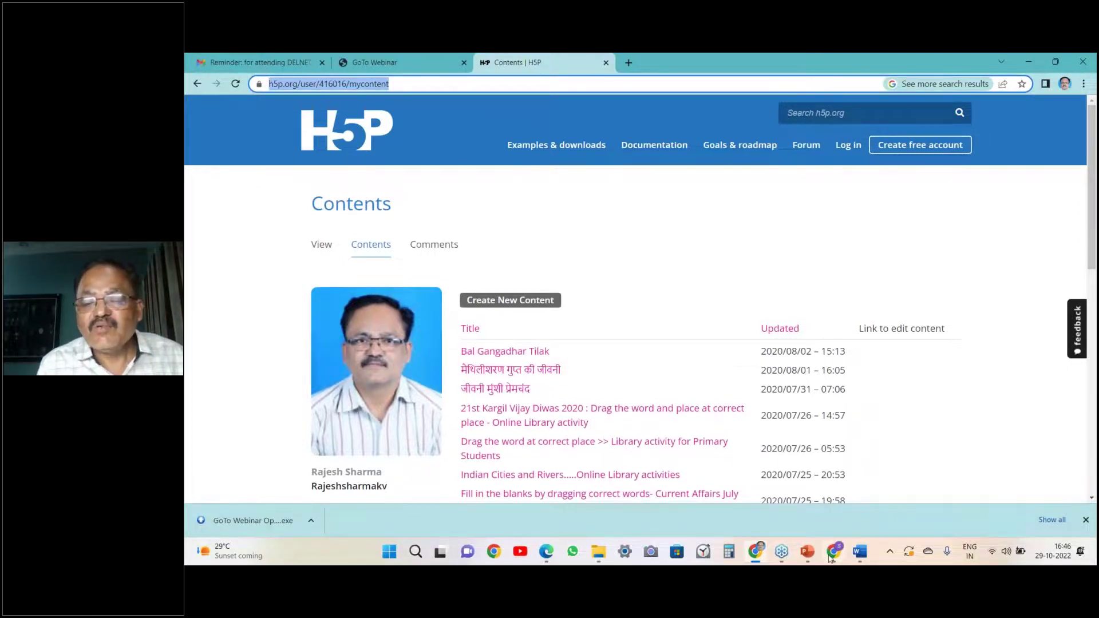
Return to the Blogger QUIZ page and link "ACCESS AND PARTICIPATE" to the copied H5P contents address, opening in a new window.
{"action": "mouse_move", "coordinate": [830, 558]}
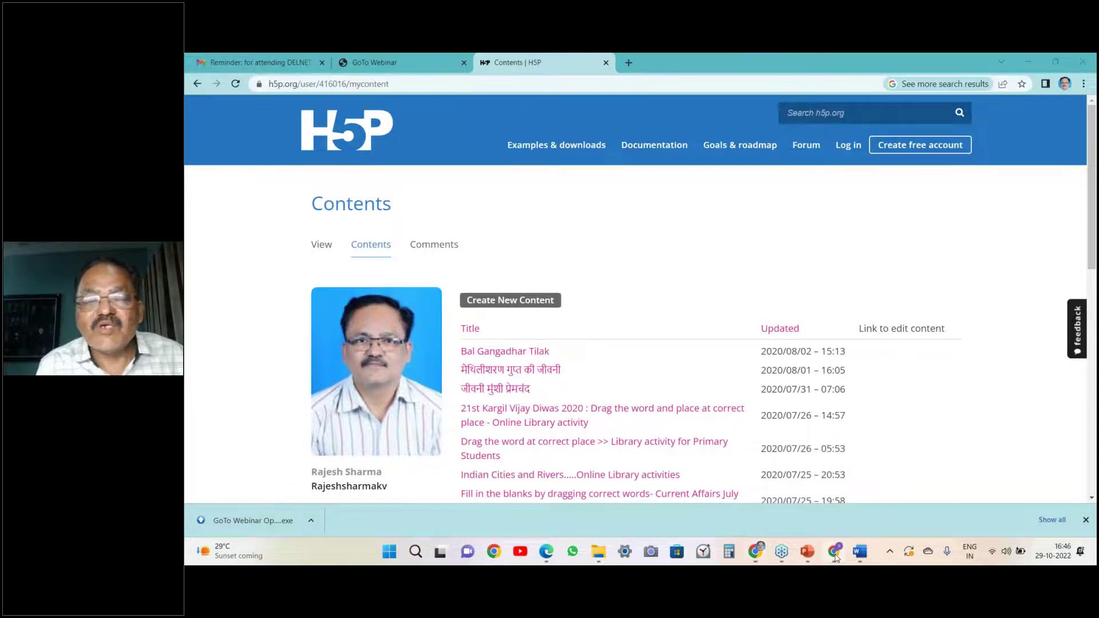
{"action": "left_click", "coordinate": [835, 487]}
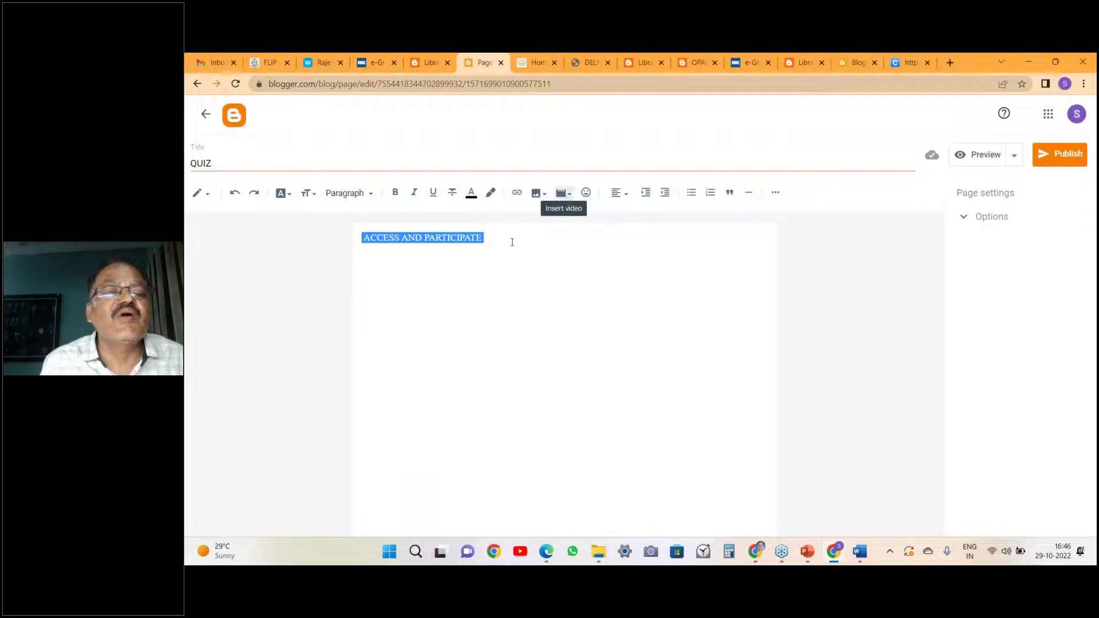
{"action": "left_click", "coordinate": [517, 192]}
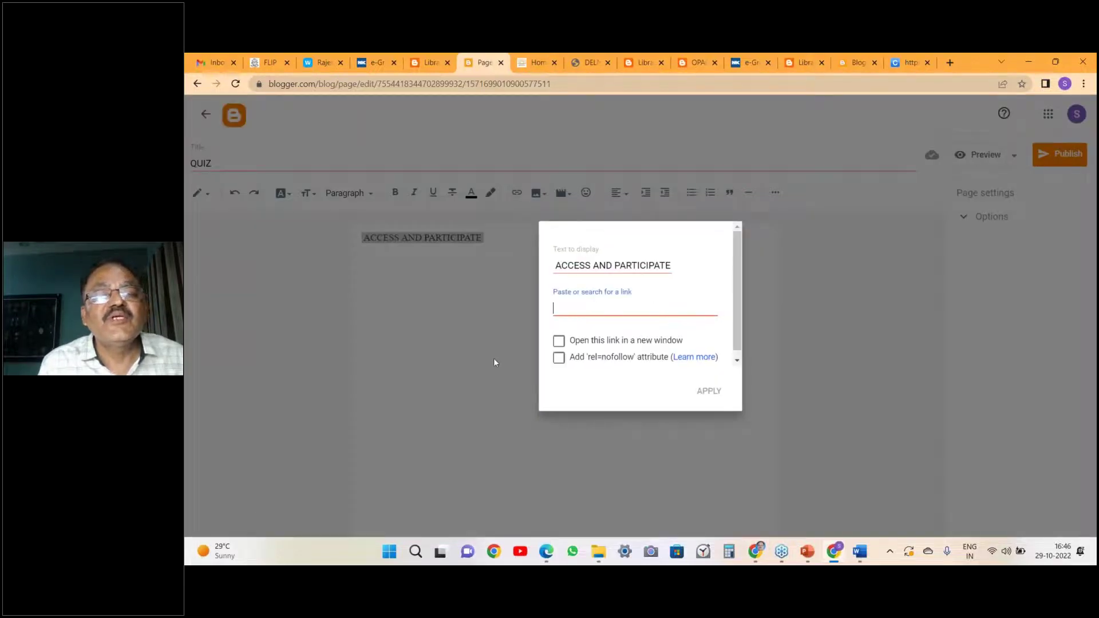
{"action": "key", "text": "ctrl+v"}
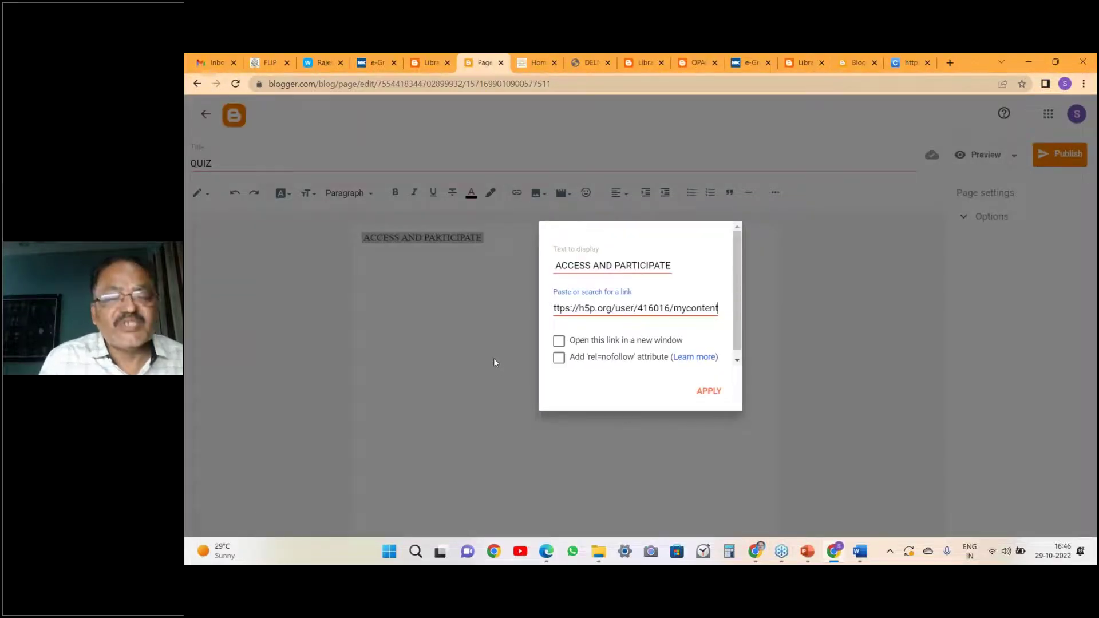
{"action": "left_click", "coordinate": [556, 341]}
{"action": "left_click", "coordinate": [707, 392]}
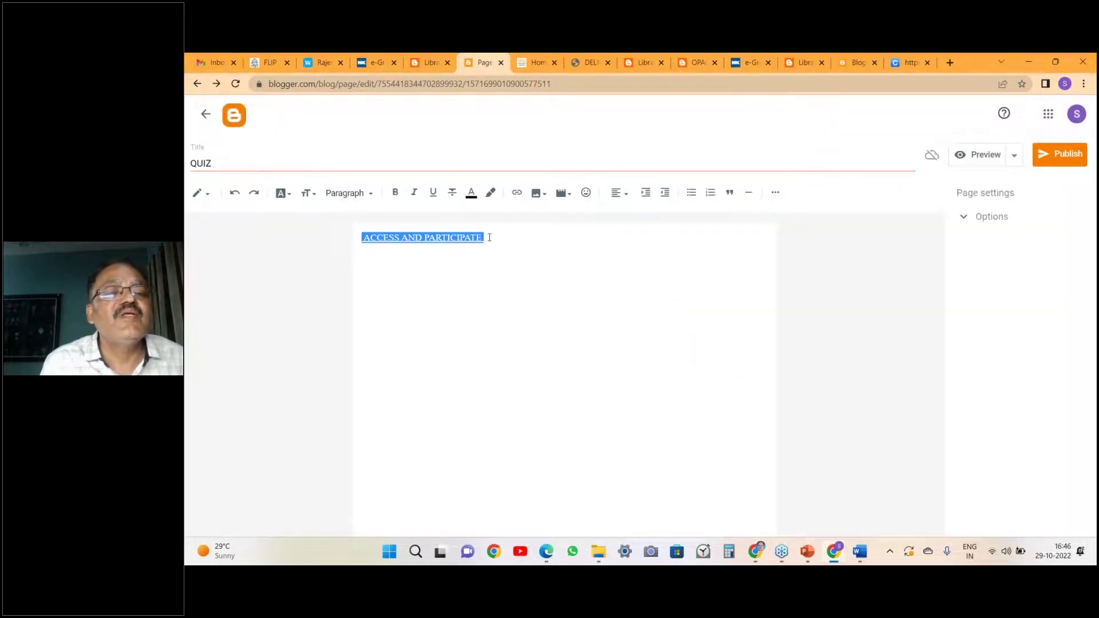
Add the line "INNOVATIVE PRACTICES" below the "ACCESS AND PARTICIPATE" link in the QUIZ page's body.
{"action": "left_click", "coordinate": [489, 237]}
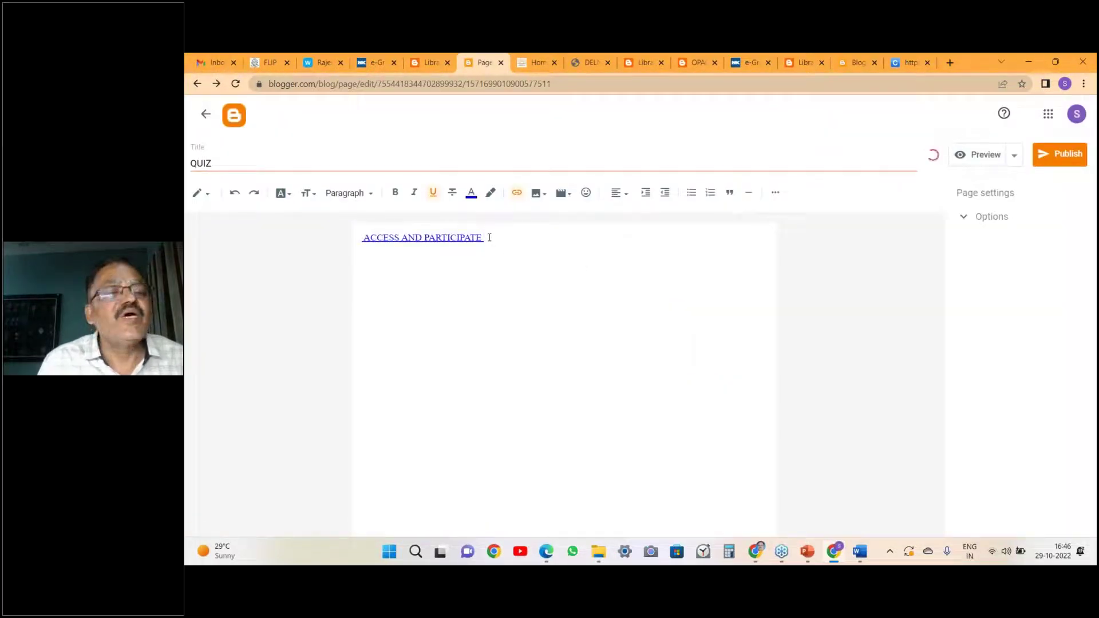
{"action": "key", "text": "Return"}
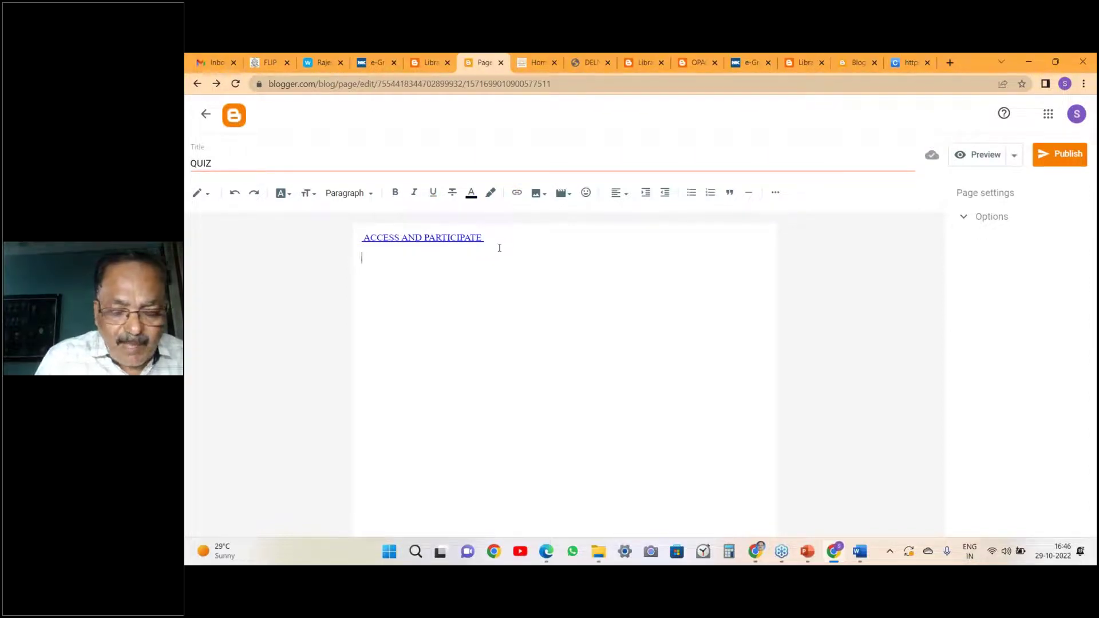
{"action": "type", "text": "INNOV"}
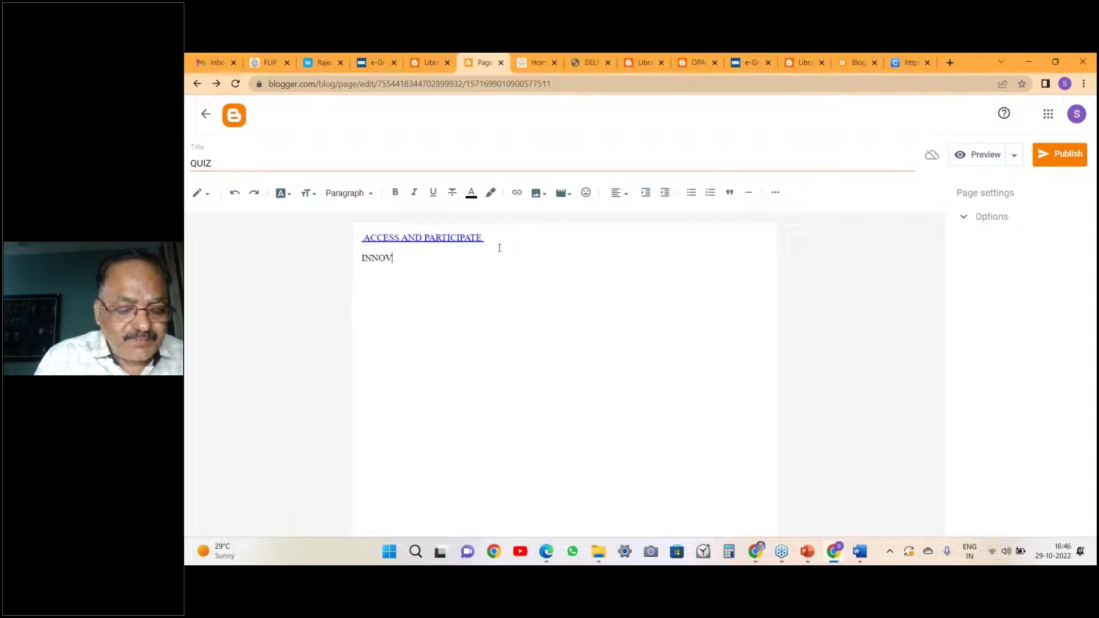
{"action": "type", "text": "ATIVE "}
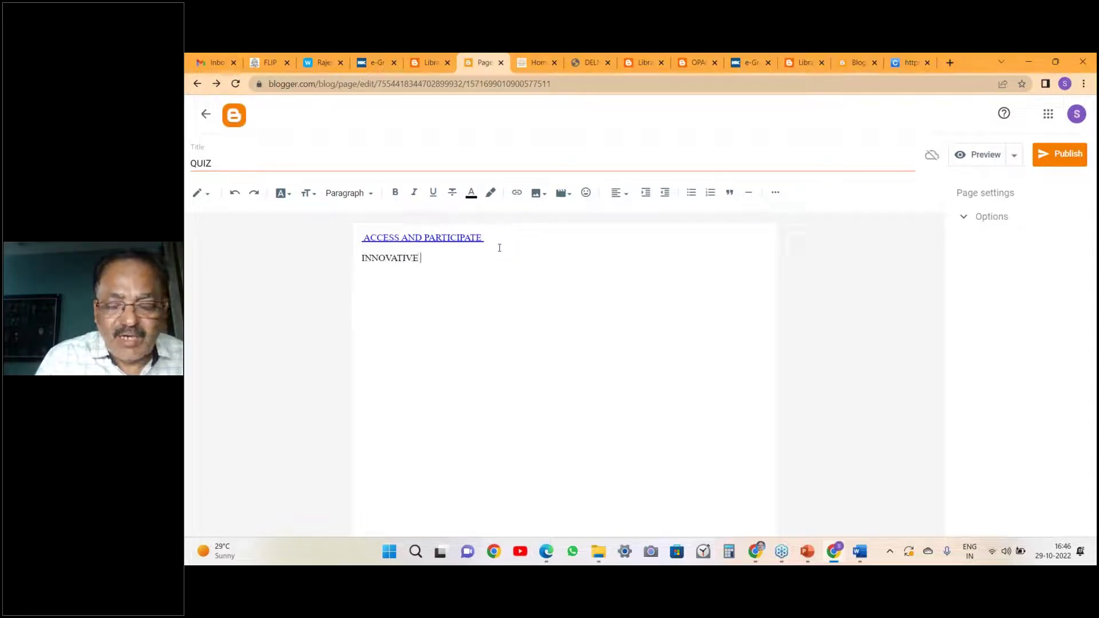
{"action": "type", "text": "PRACT"}
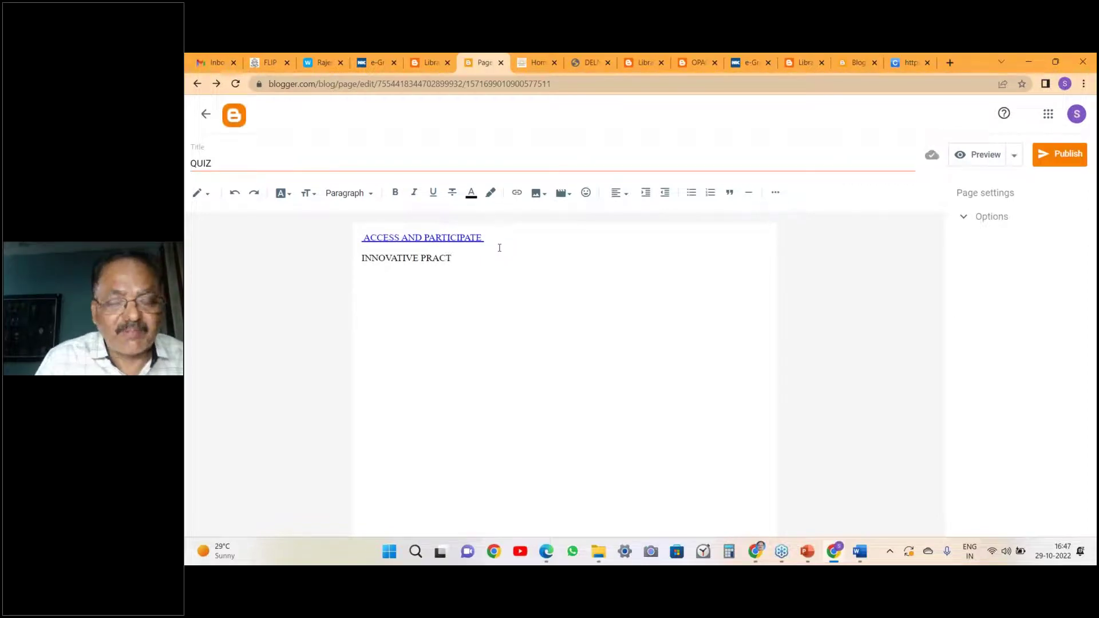
{"action": "type", "text": "ICES"}
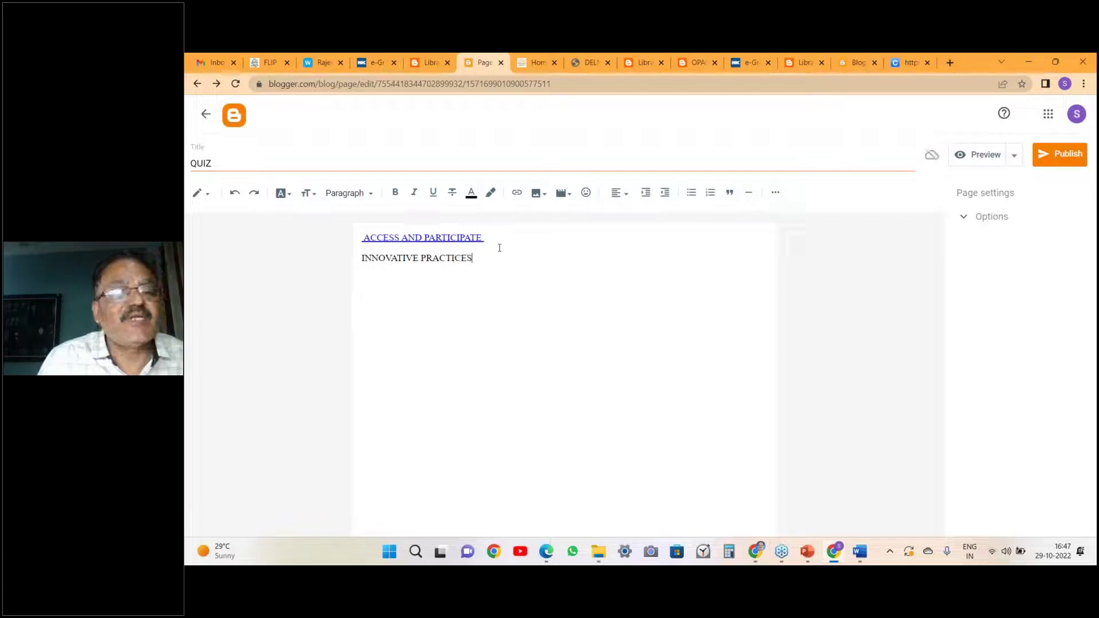
Select the "INNOVATIVE PRACTICES" text and start inserting a video there by uploading it from the computer.
{"action": "key", "text": "shift+Left"}
{"action": "key", "text": "shift+Left"}
{"action": "key", "text": "shift+Left"}
{"action": "key", "text": "shift+Left"}
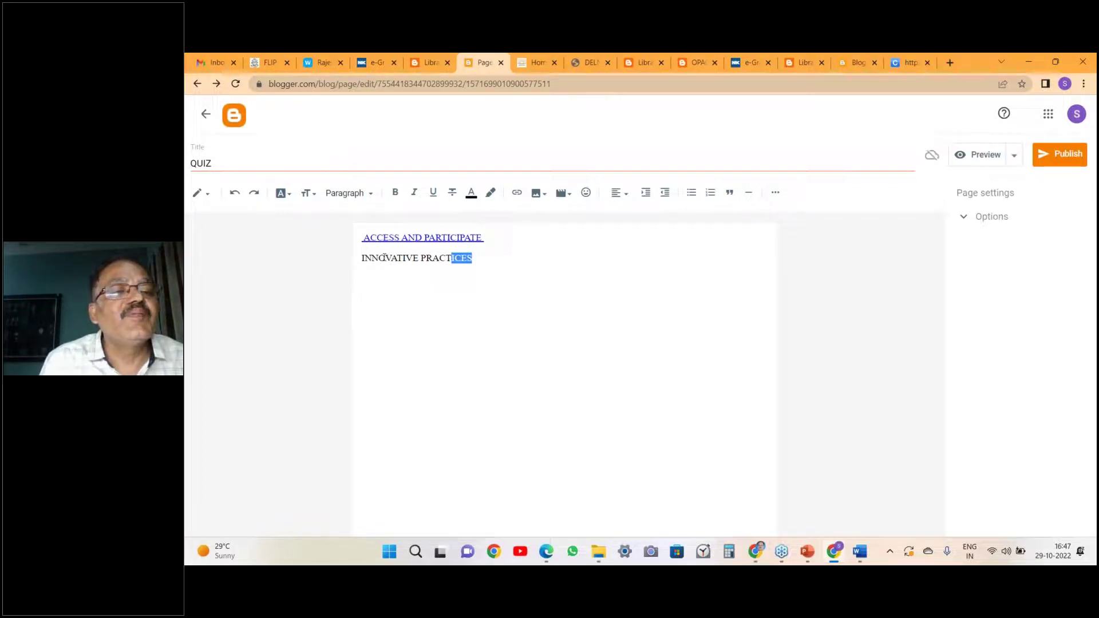
{"action": "key", "text": "shift+Home"}
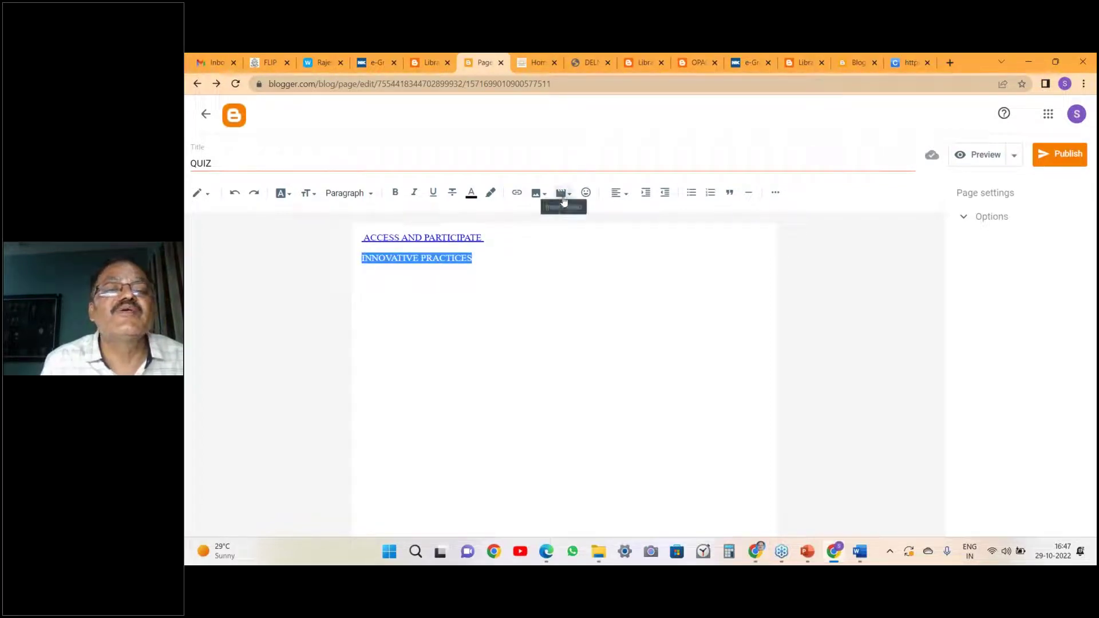
{"action": "left_click", "coordinate": [562, 194]}
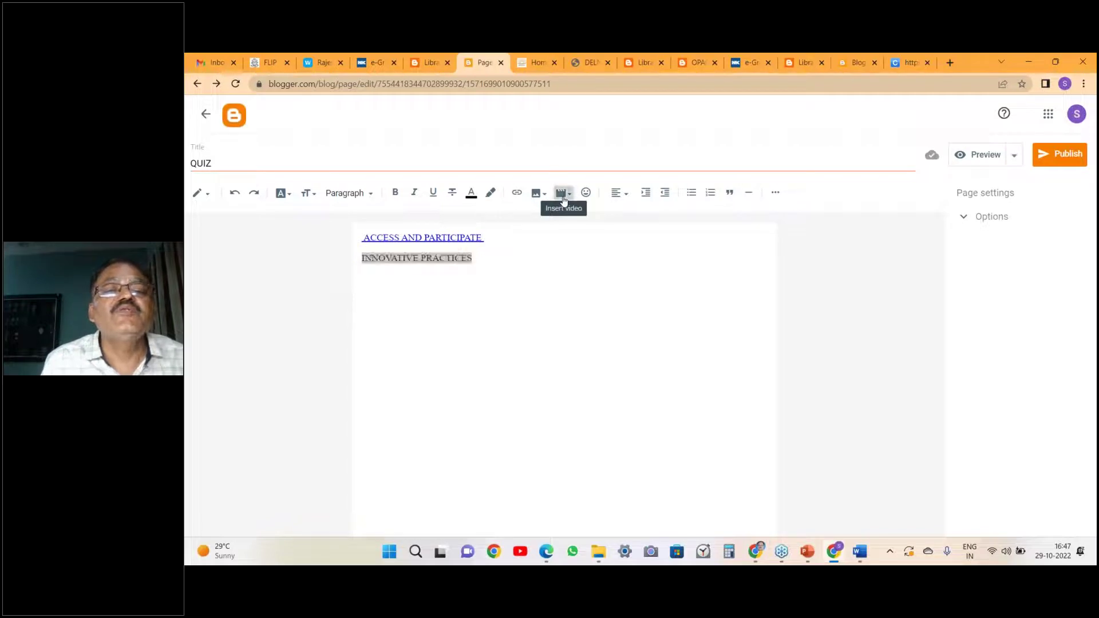
{"action": "left_click", "coordinate": [615, 226]}
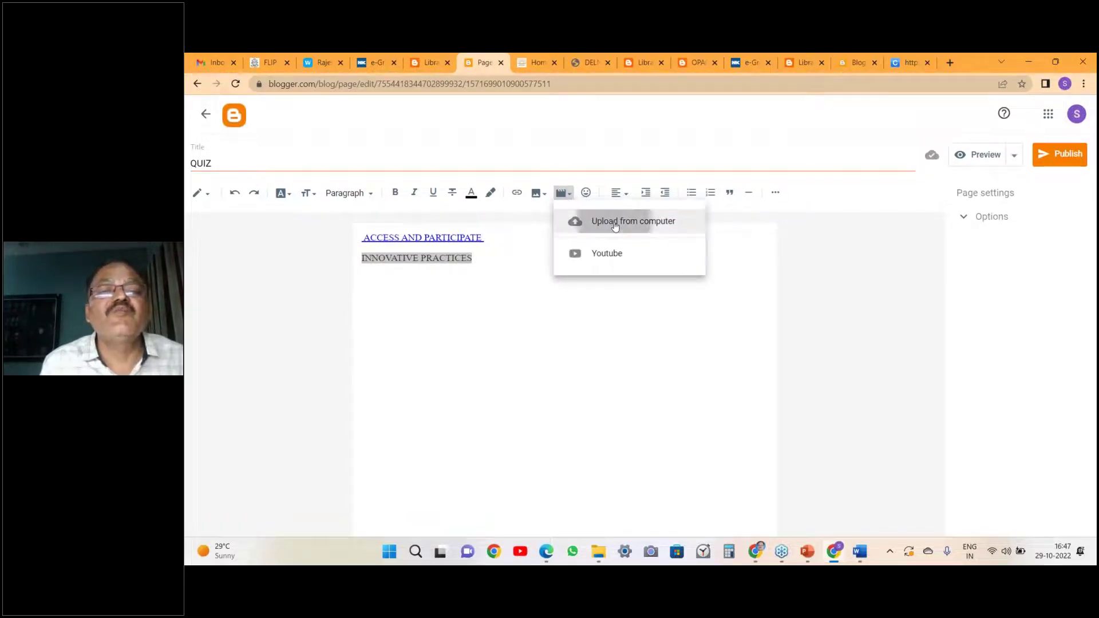